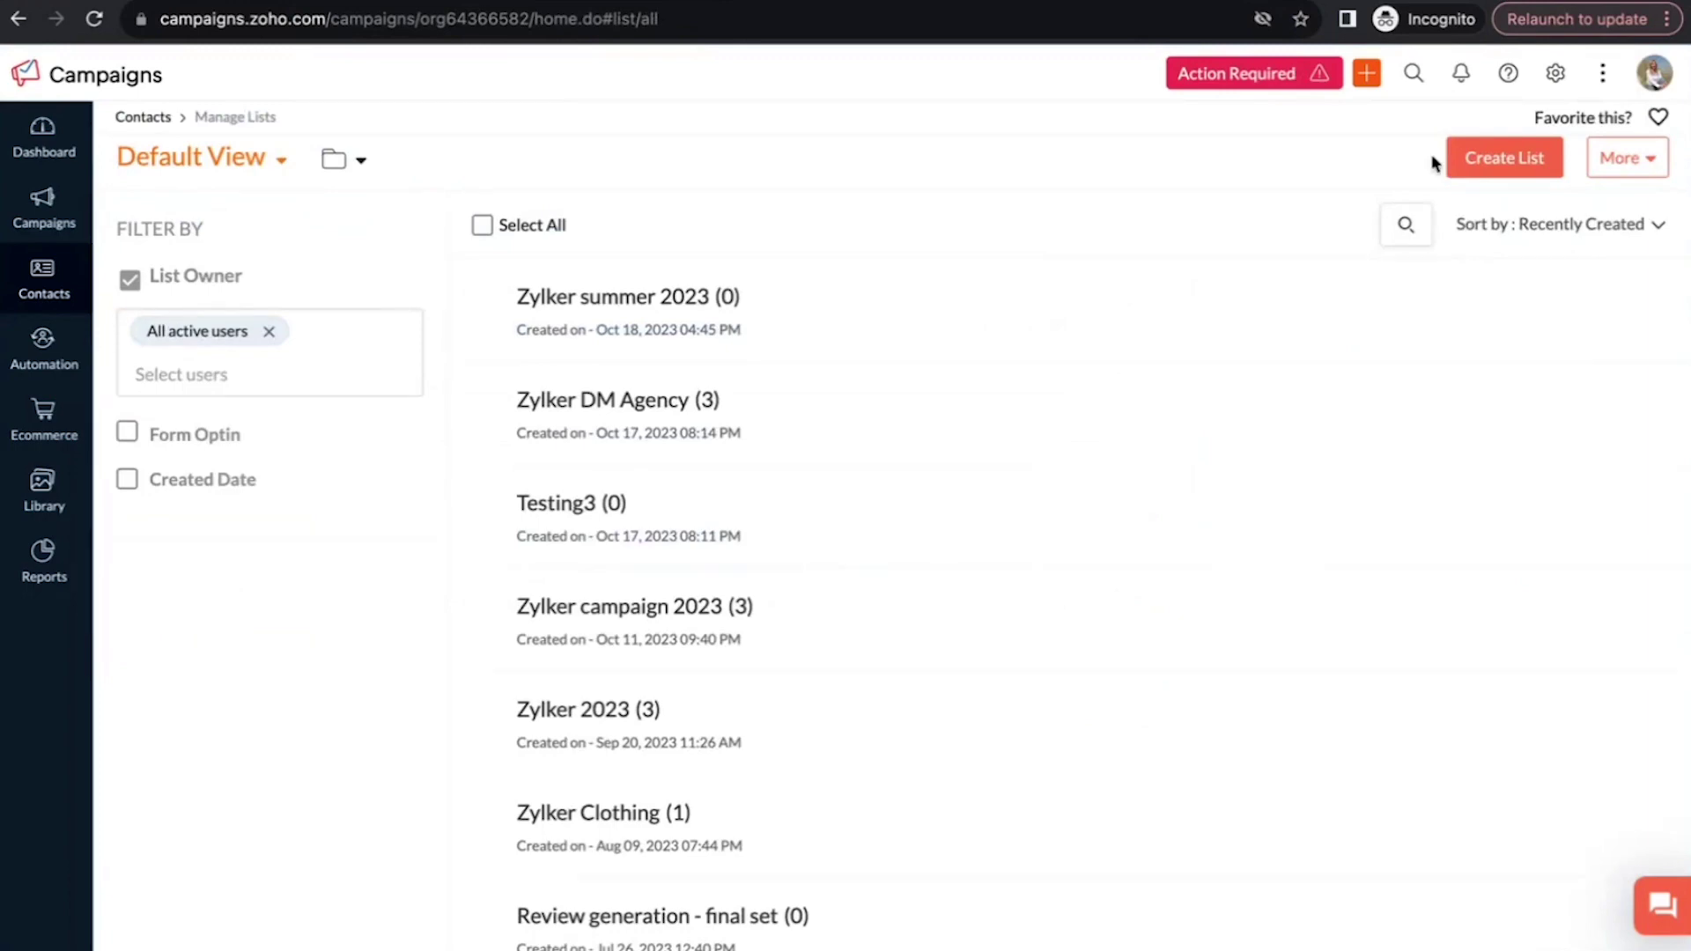
- Create a contact list named "Zylker winter carnival 2023"
left_click(1502, 167)
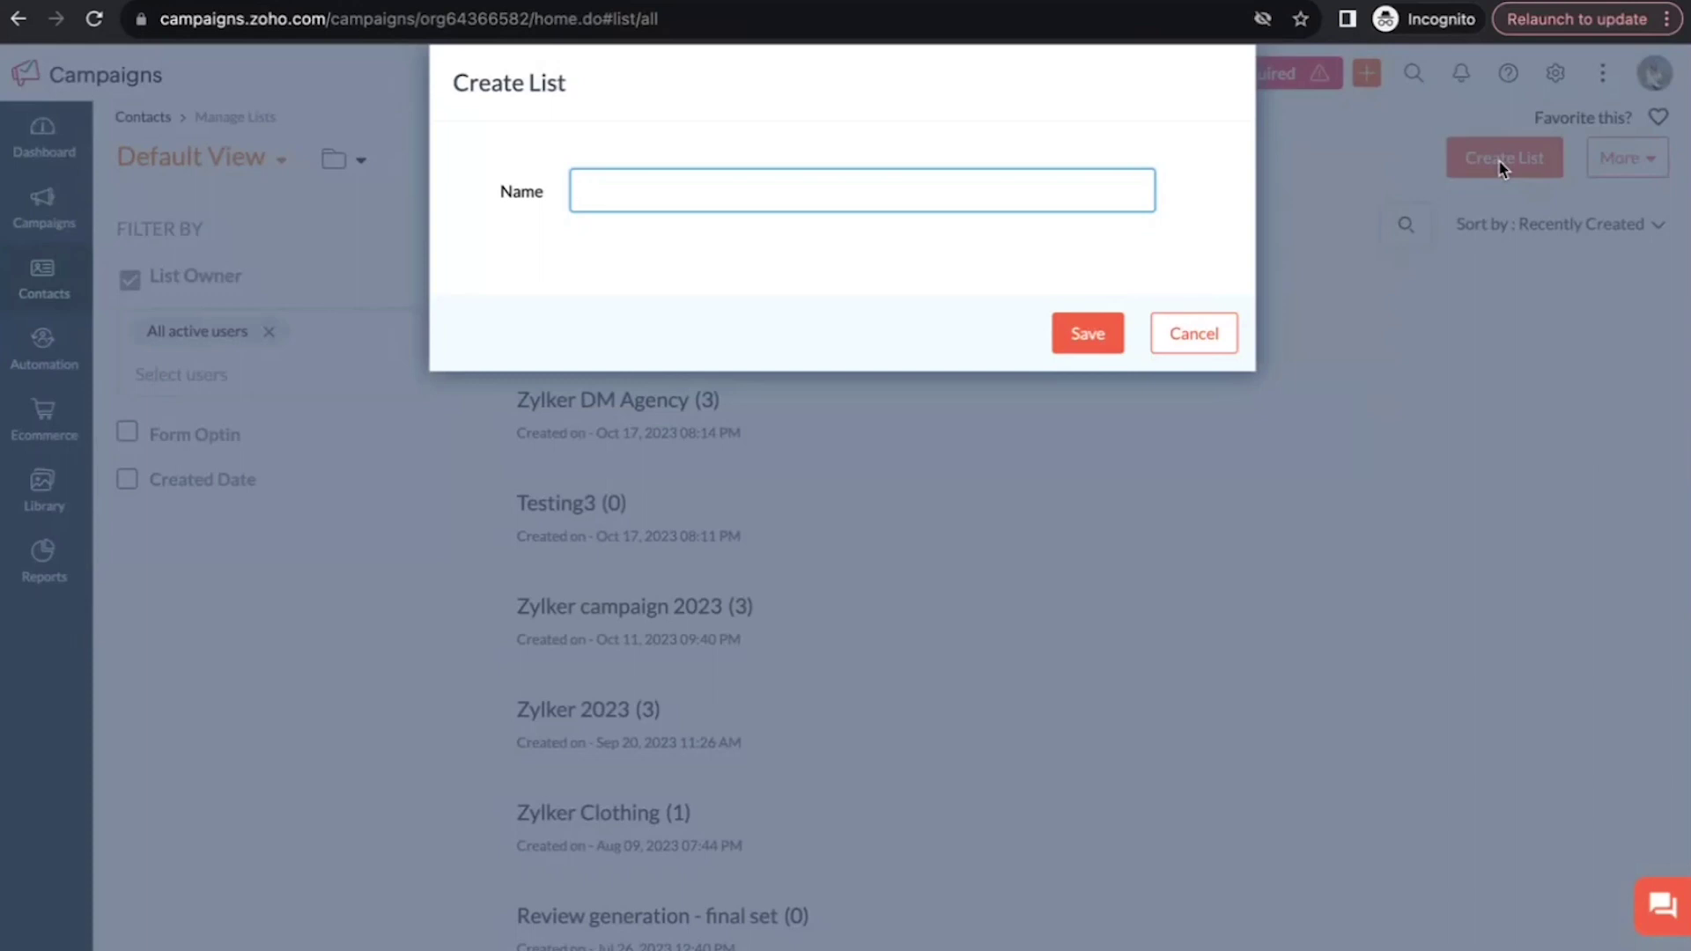
type("Zylker winter carnival 2023")
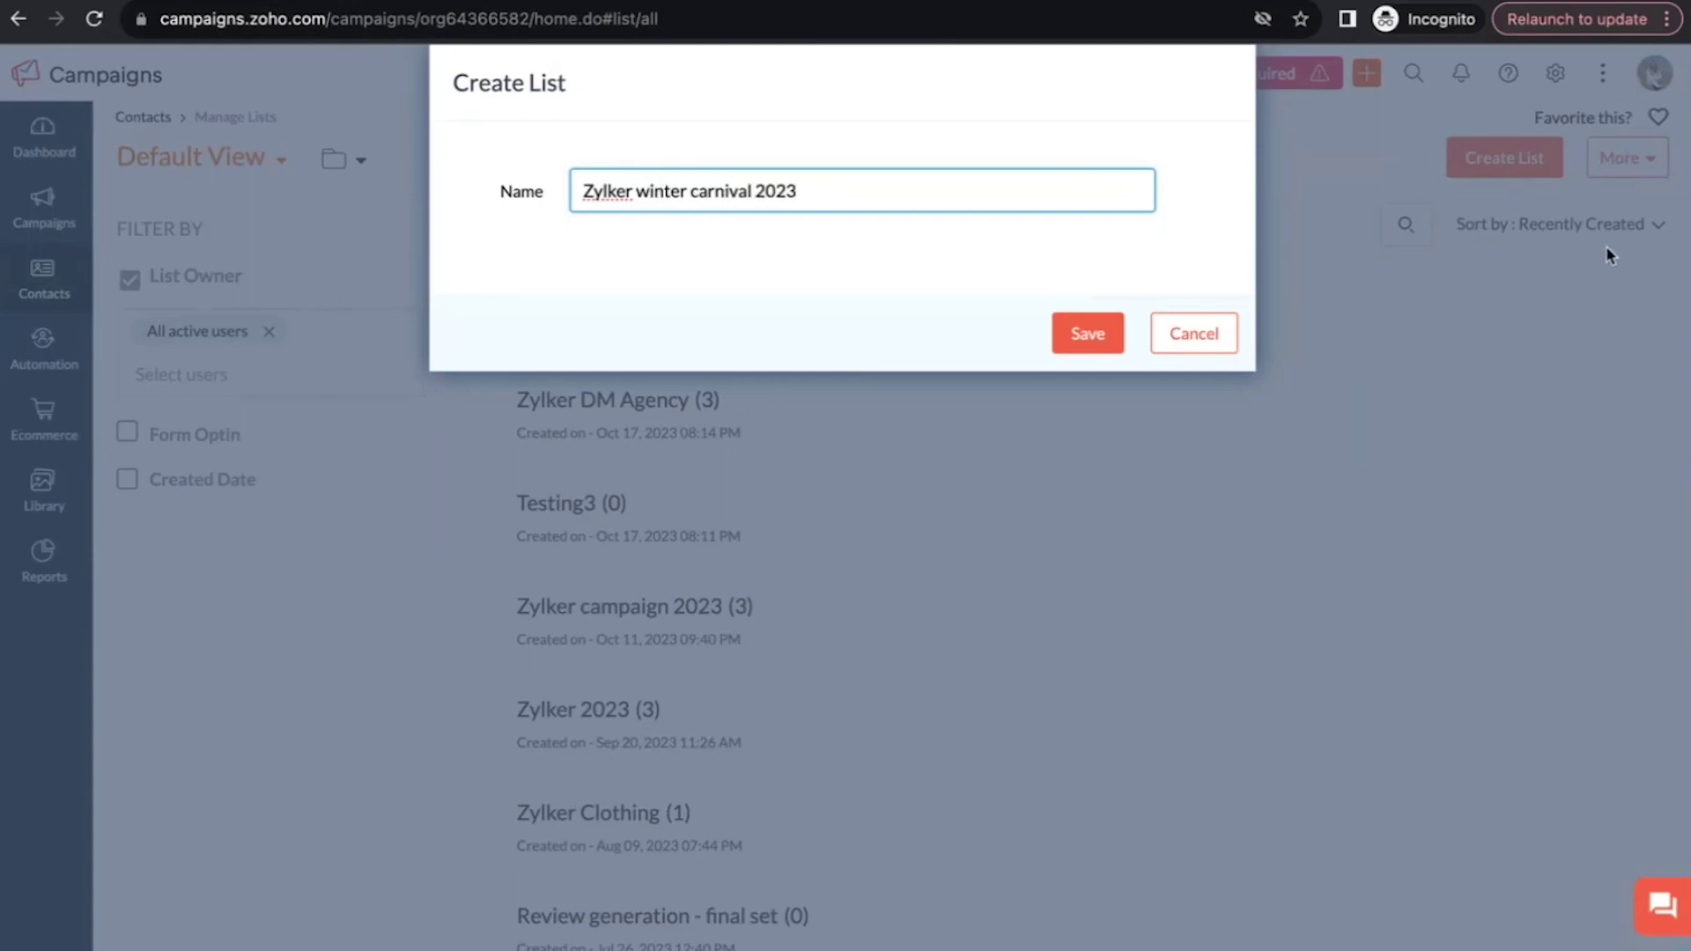
left_click(1086, 333)
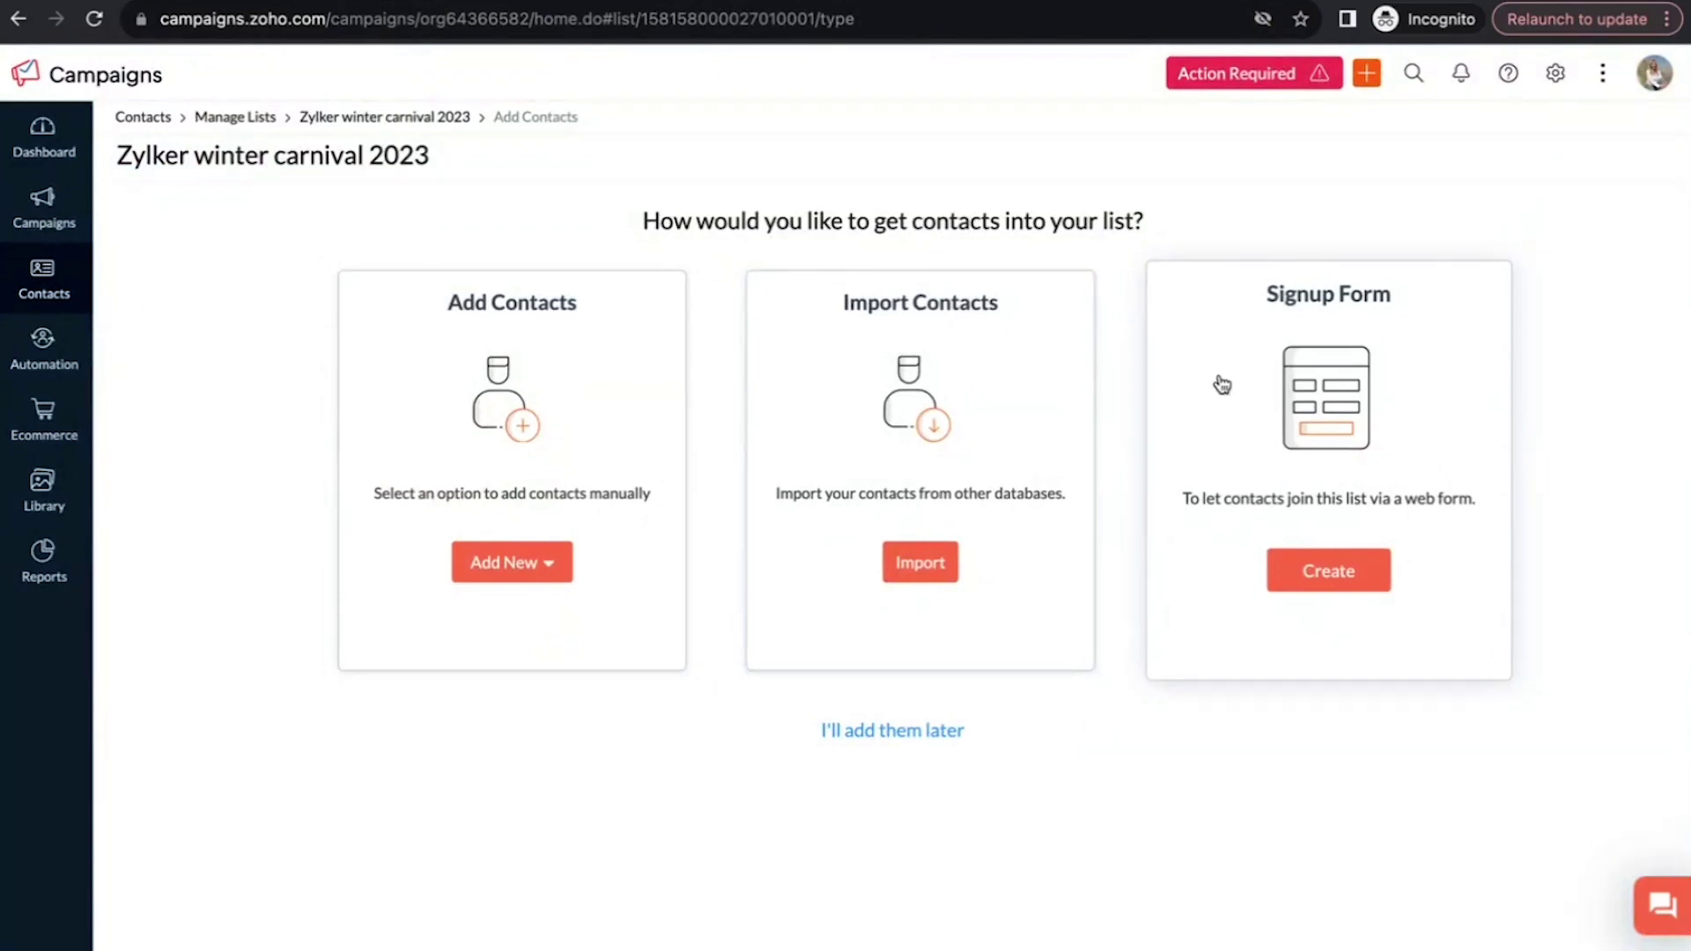
- Open the form for adding multiple contacts manually and examine its contact fields and subscription type options
left_click(473, 583)
left_click(491, 615)
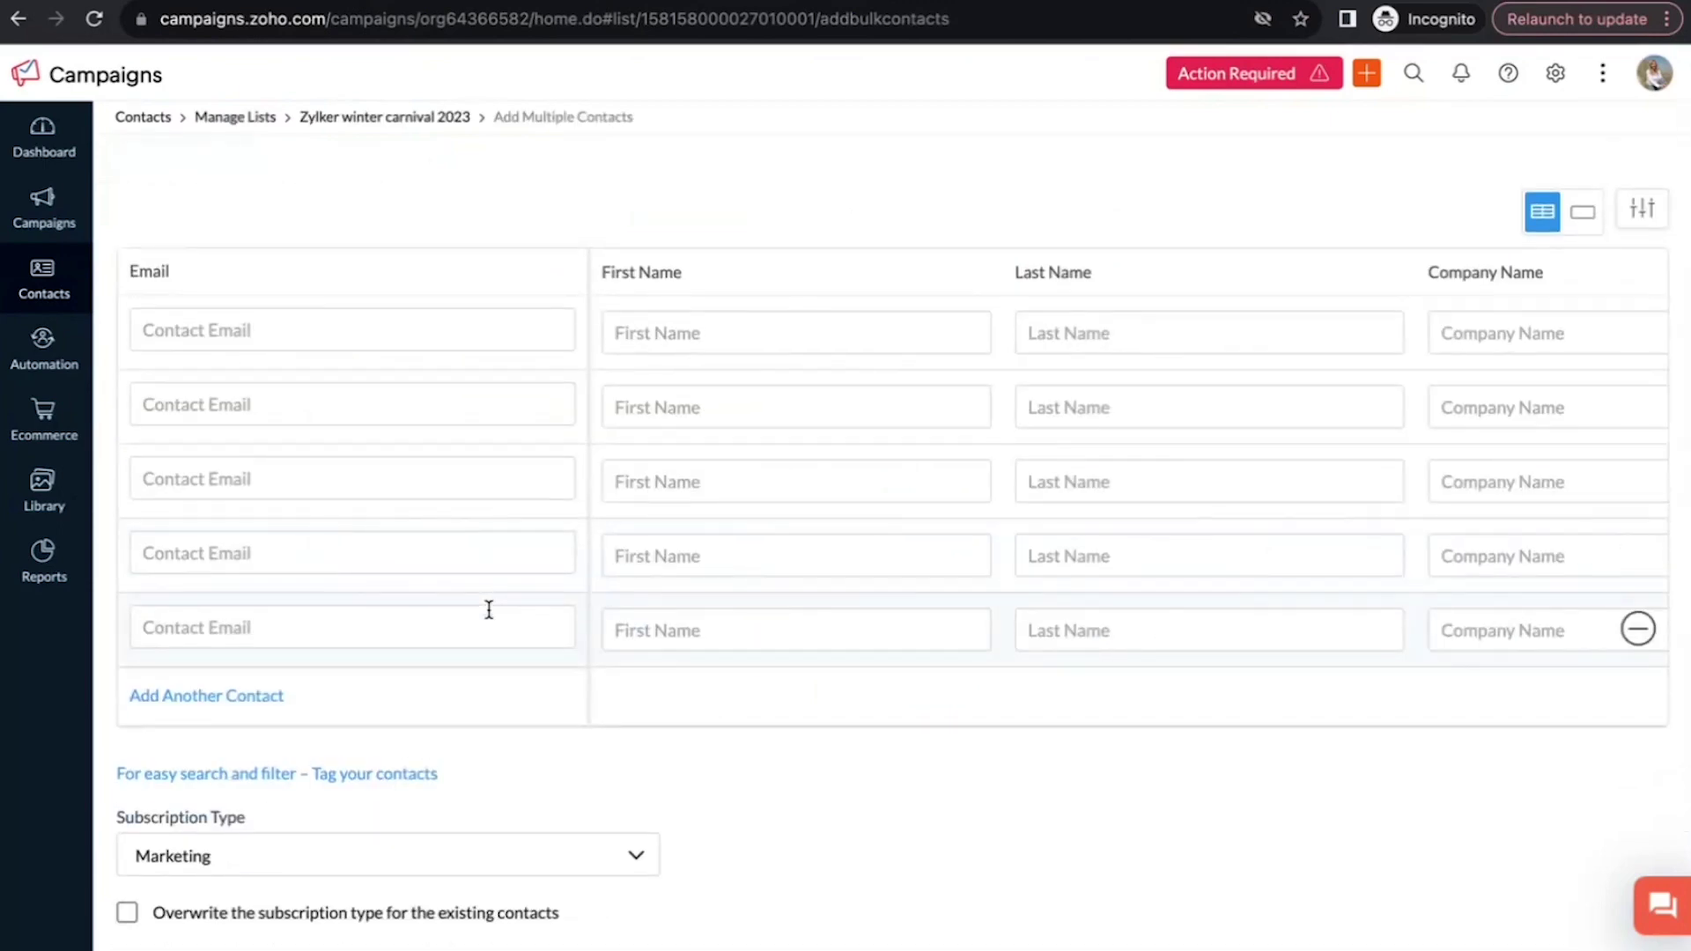
scroll(1377, 361, "right", 3)
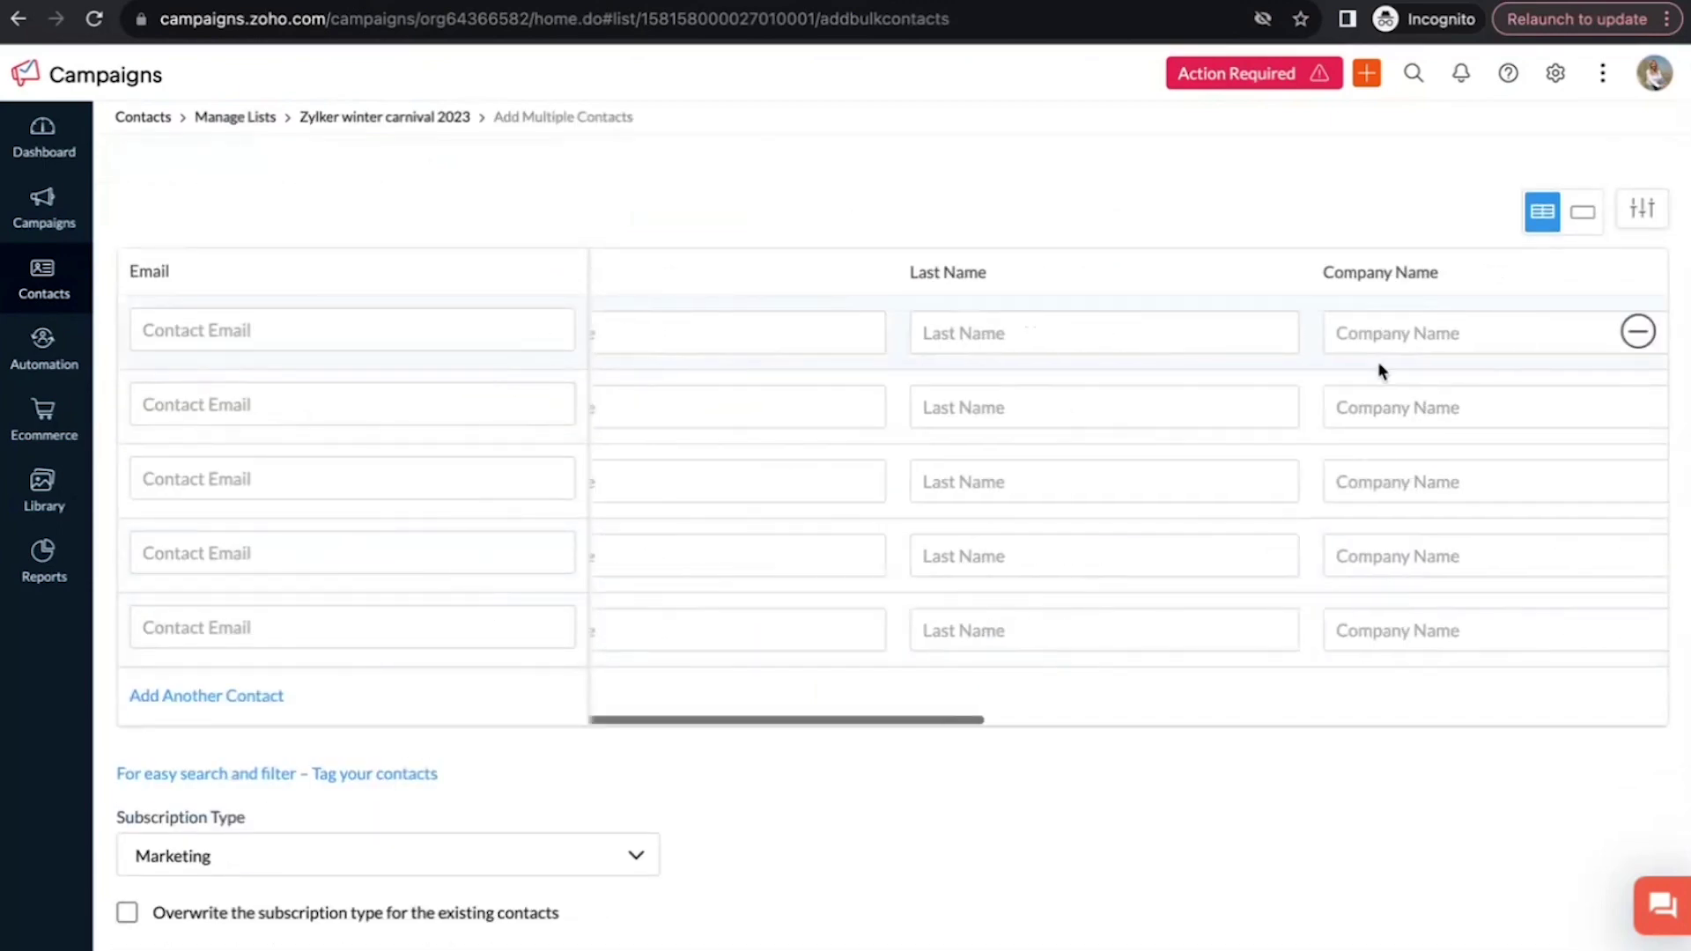
scroll(736, 490, "left", 3)
scroll(645, 649, "down", 3)
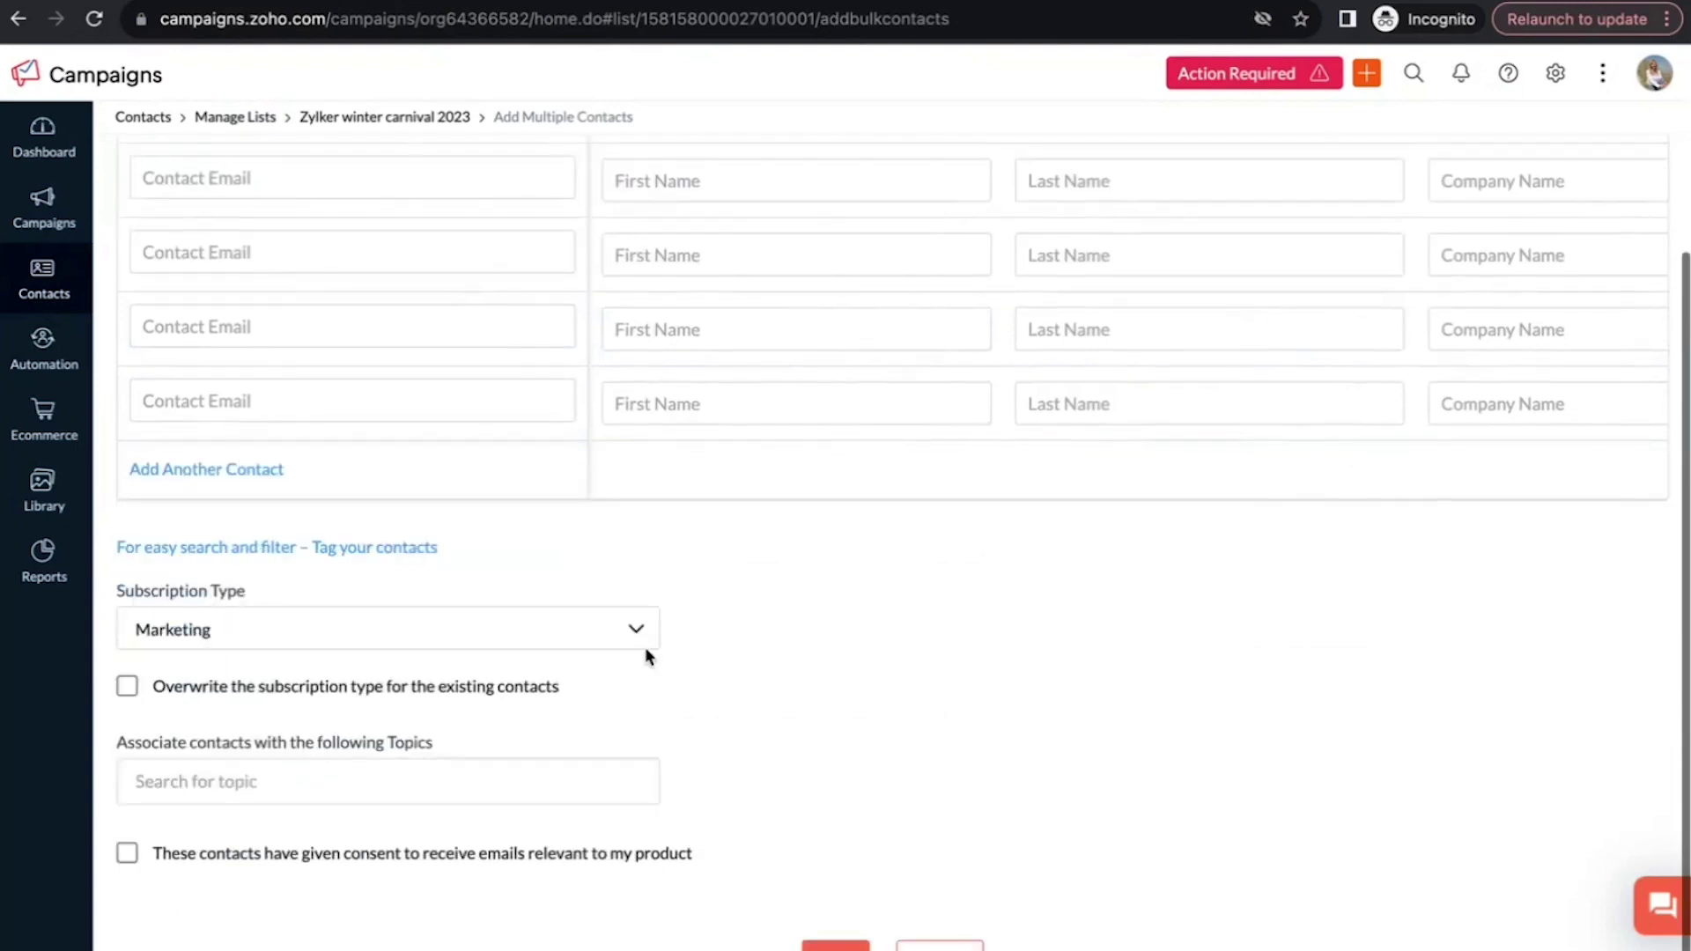
left_click(638, 652)
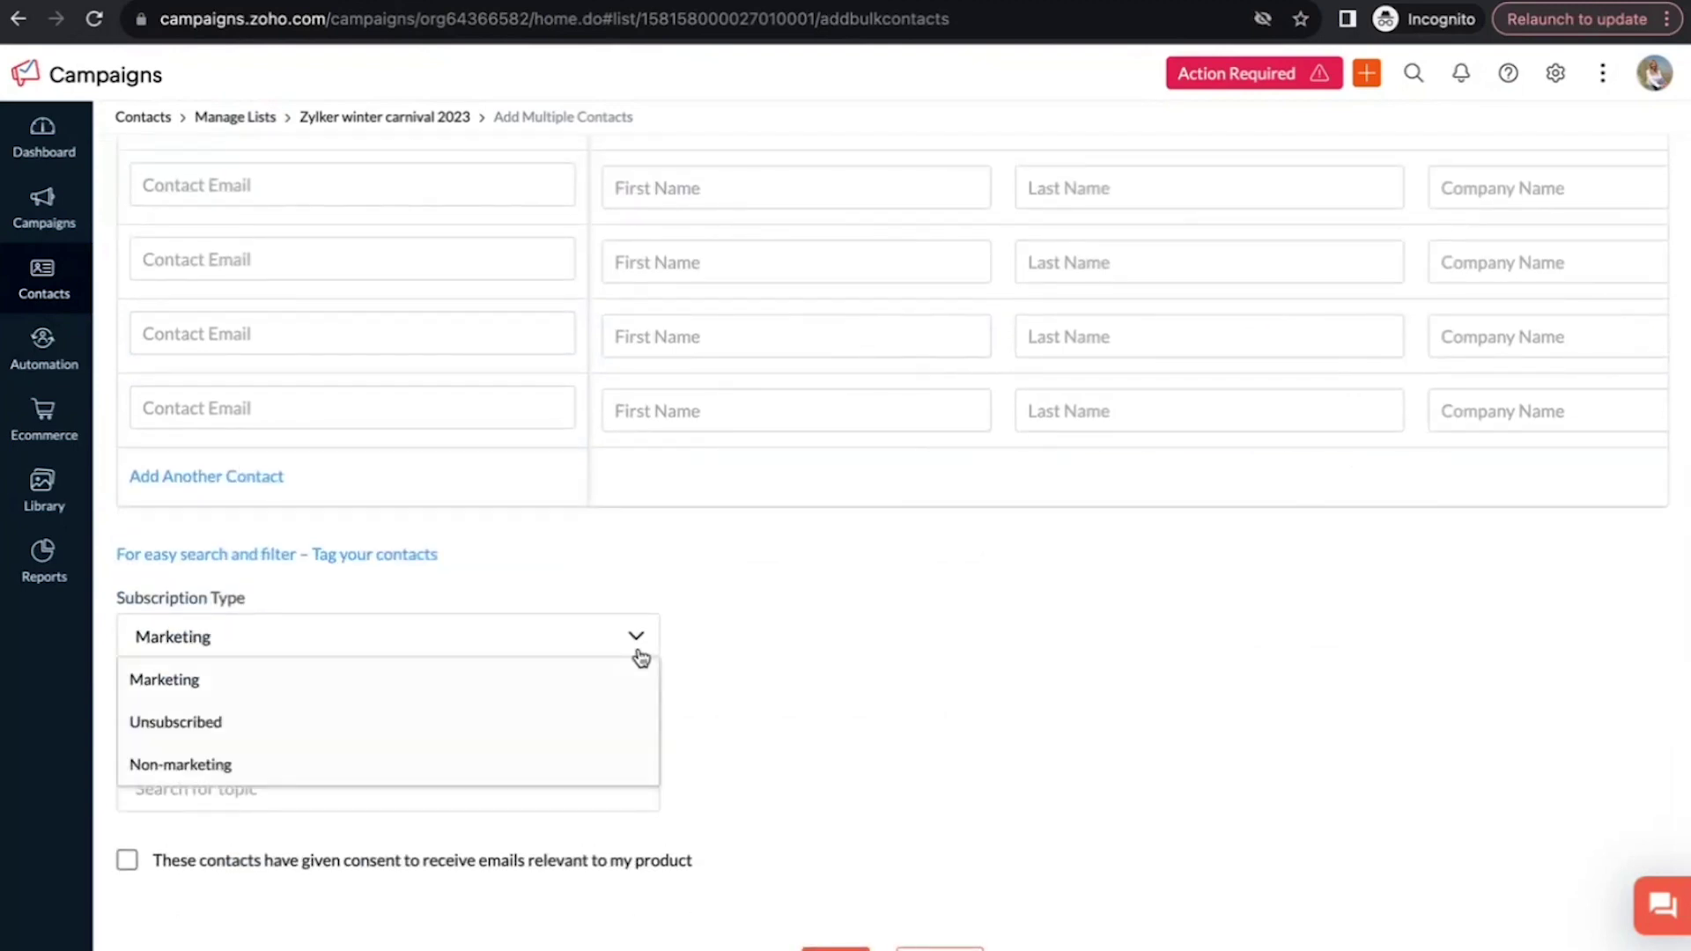
left_click(768, 627)
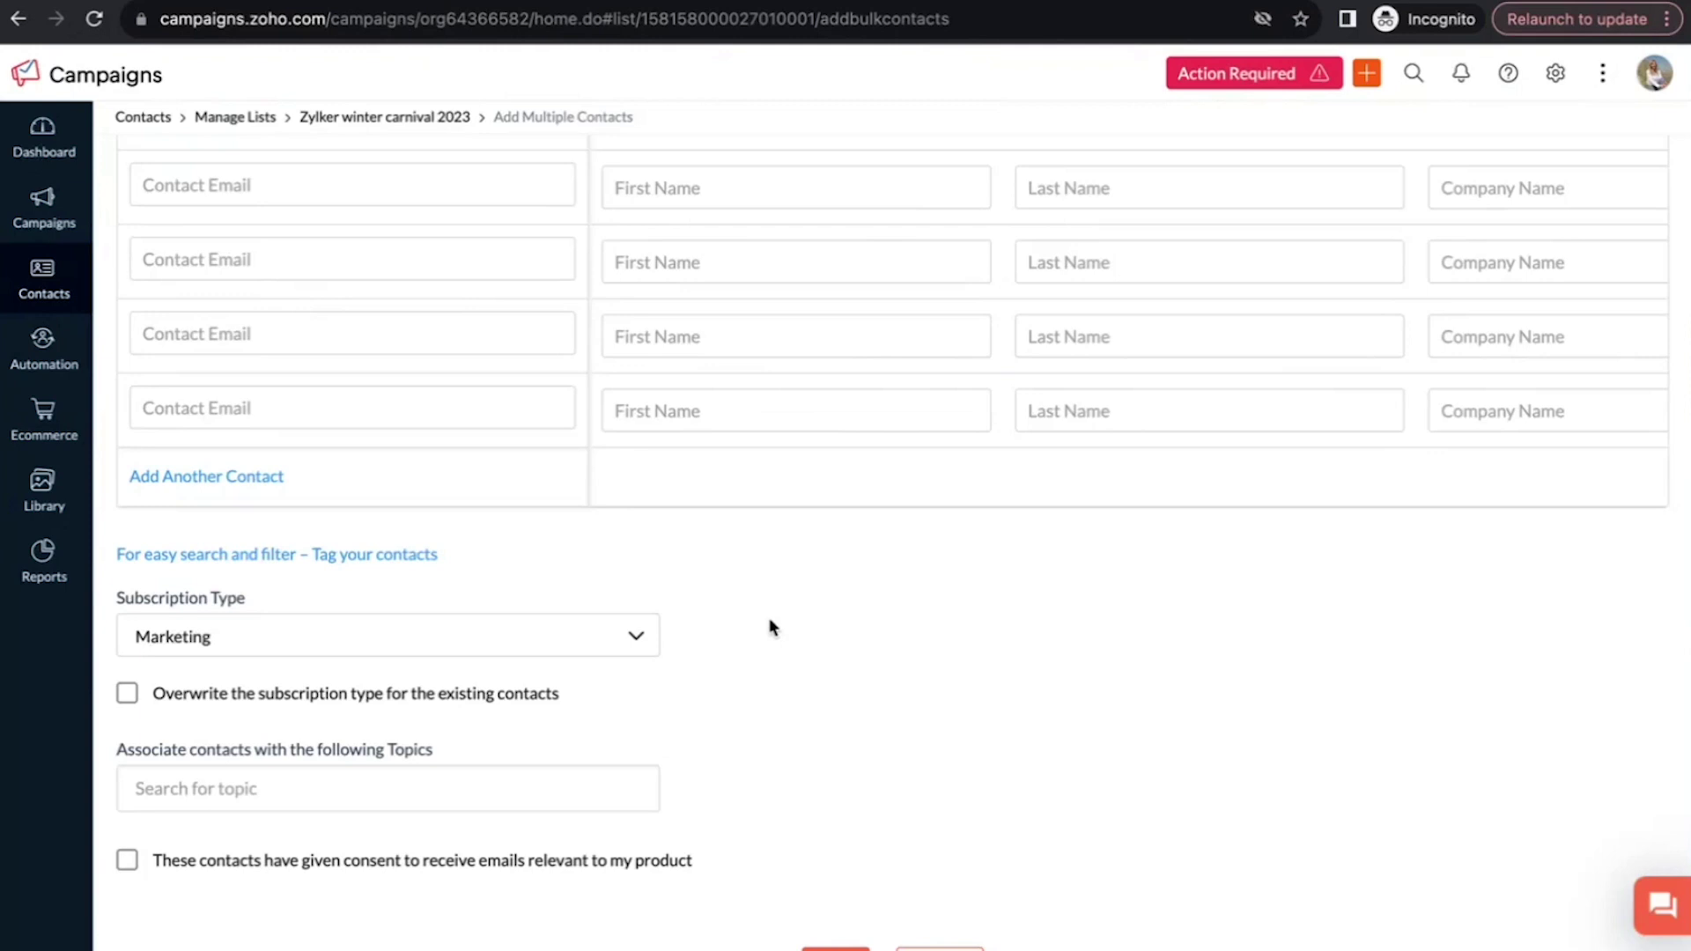
- Examine the topics available for manually added contacts, review the entry form, and leave it without adding anyone
left_click(370, 787)
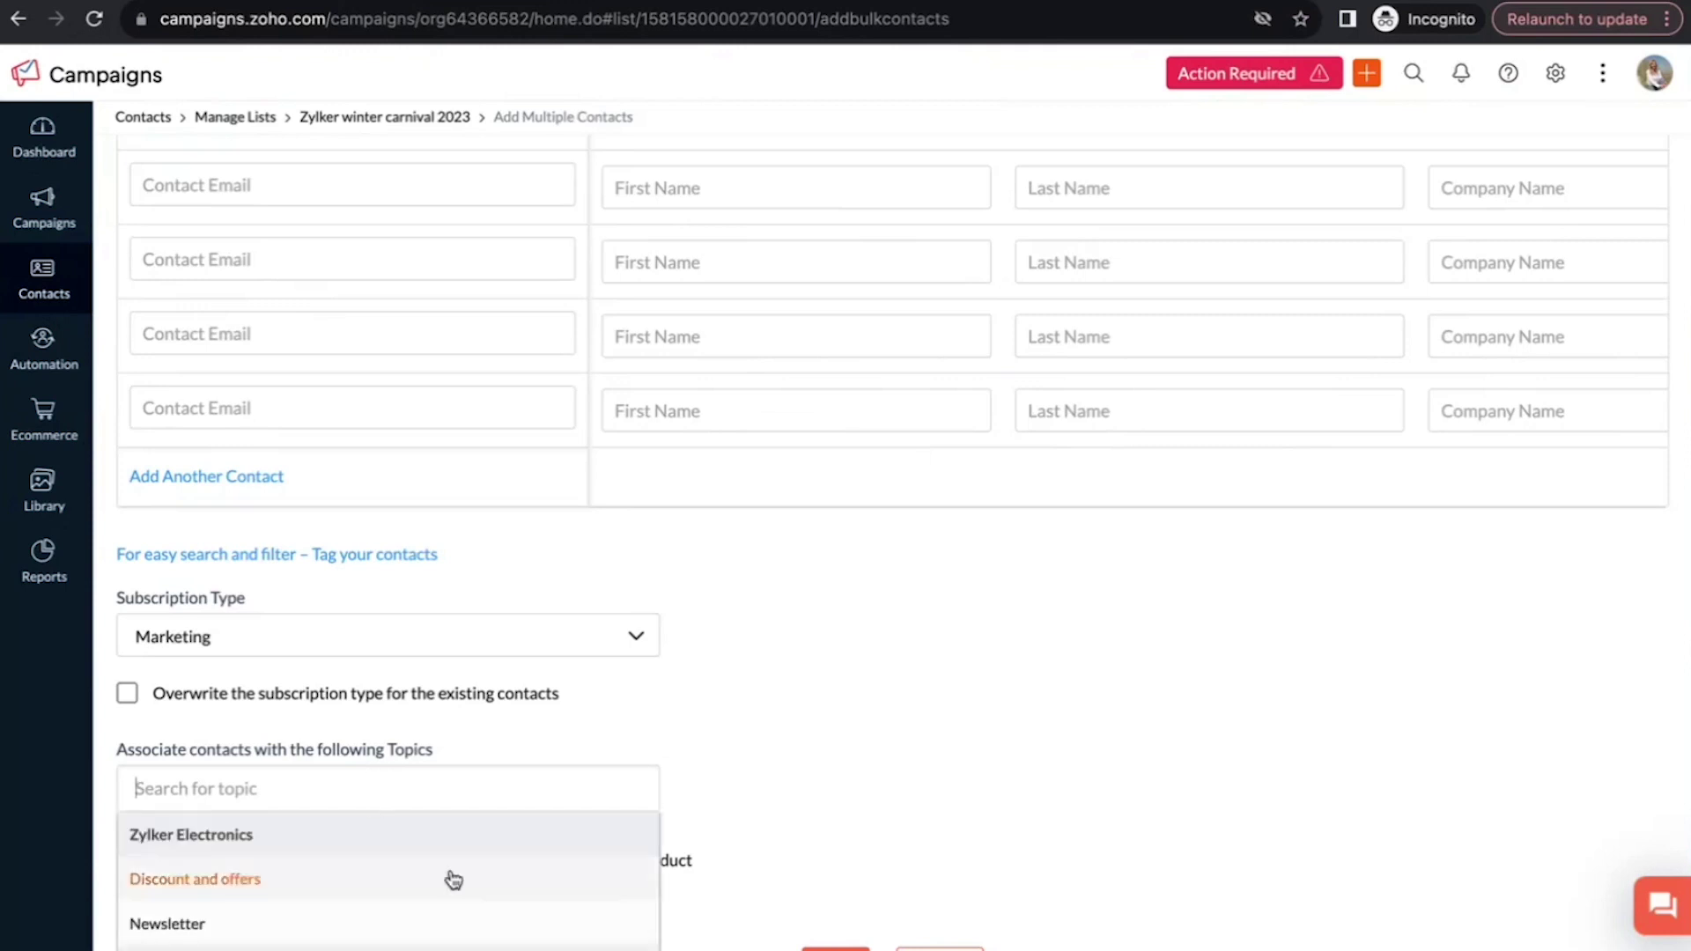
scroll(402, 919, "down", 3)
scroll(402, 919, "up", 3)
left_click(864, 706)
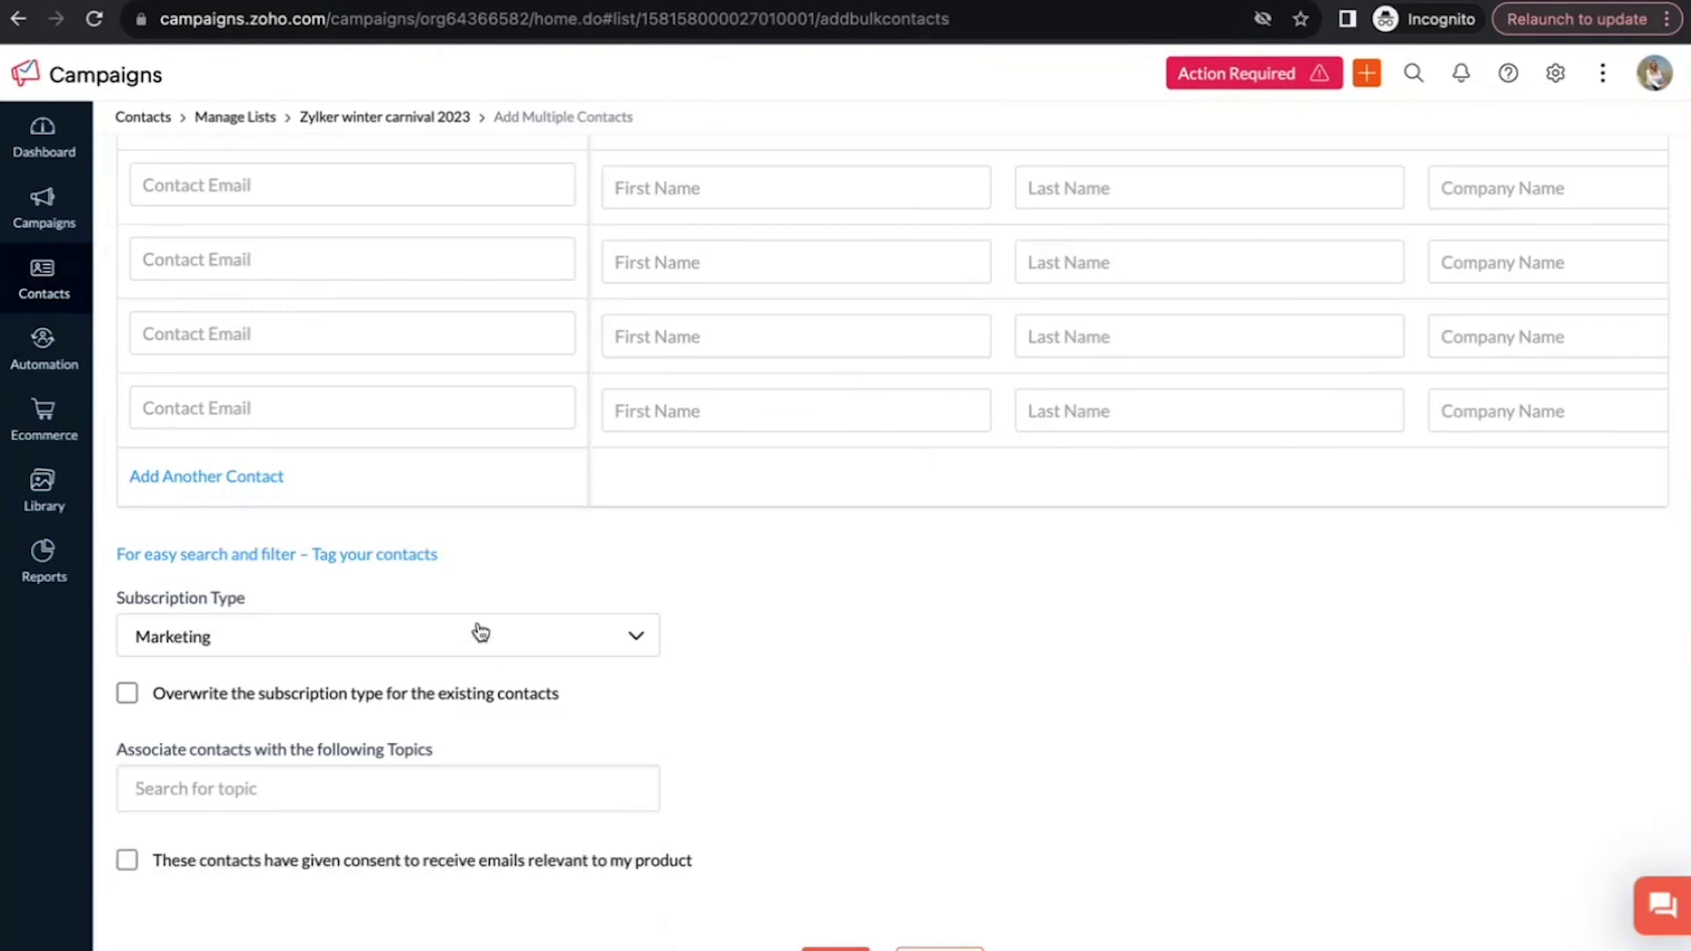
left_click(729, 424)
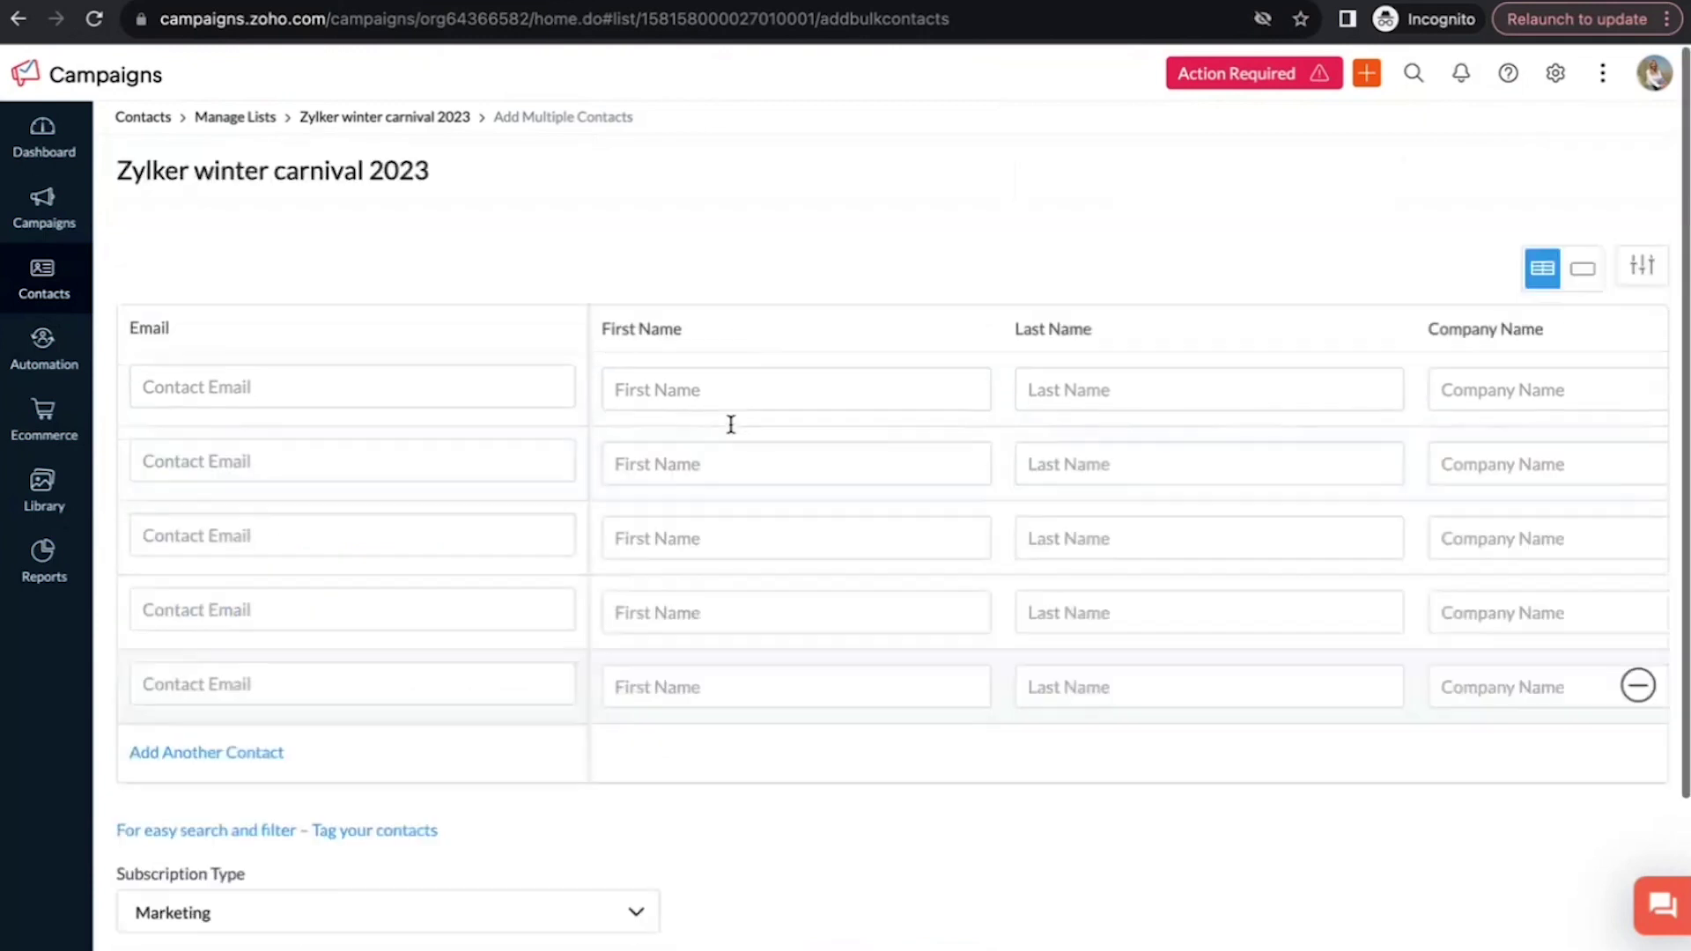
scroll(731, 424, "up", 3)
scroll(713, 578, "down", 4)
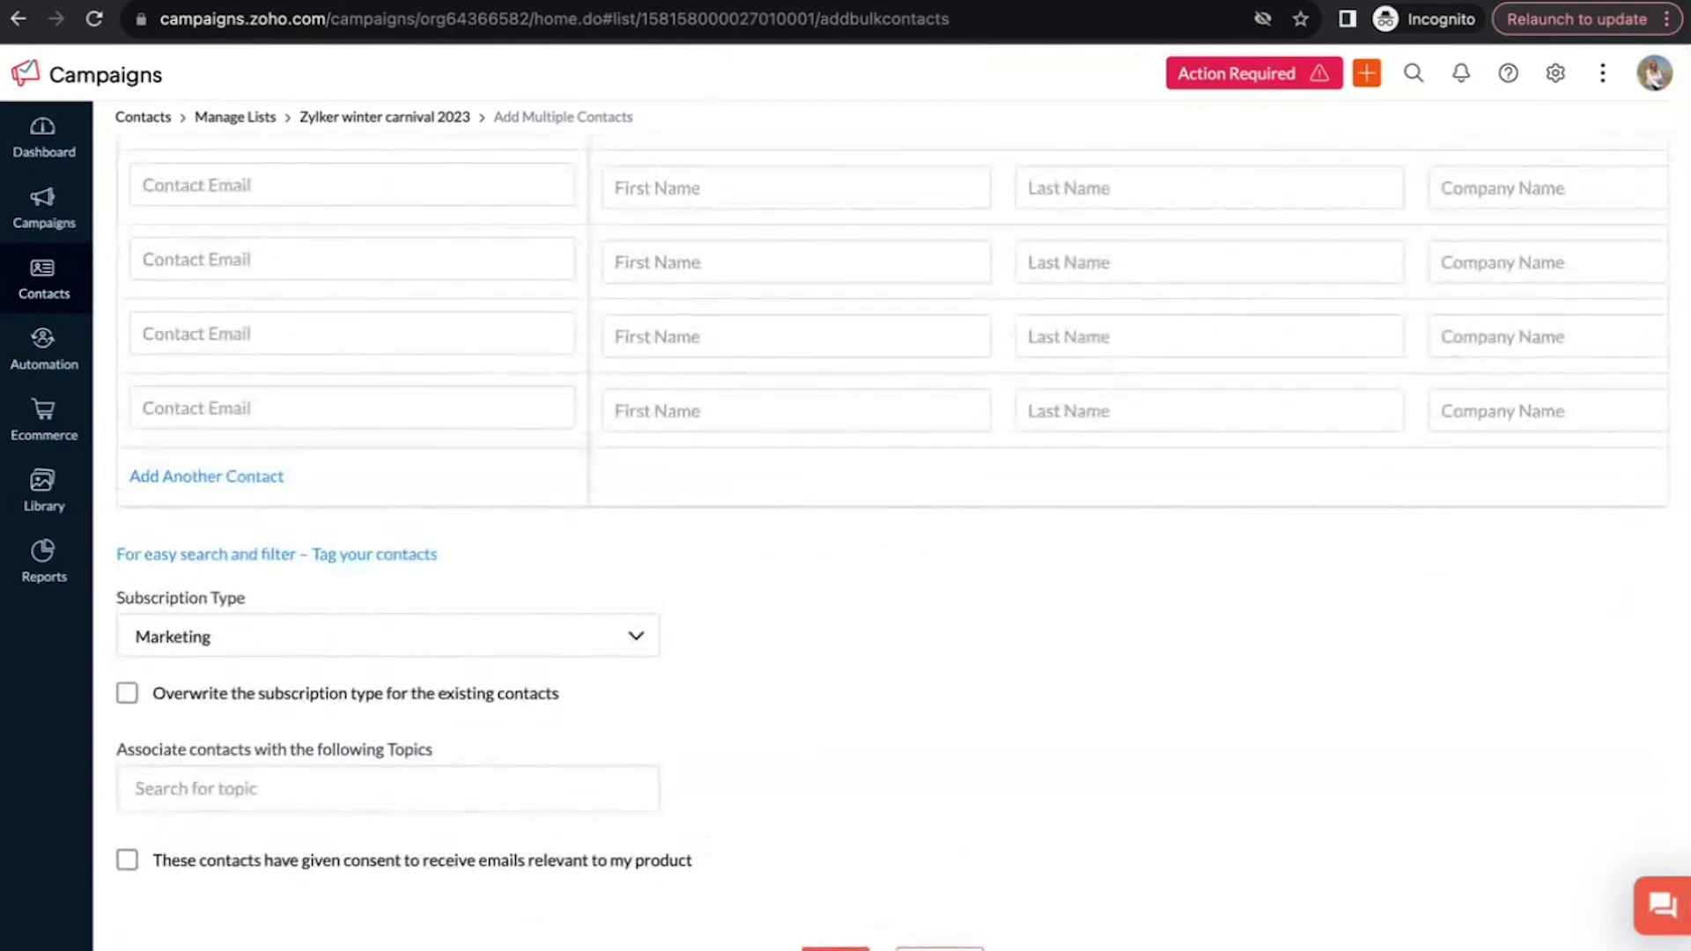
left_click(939, 948)
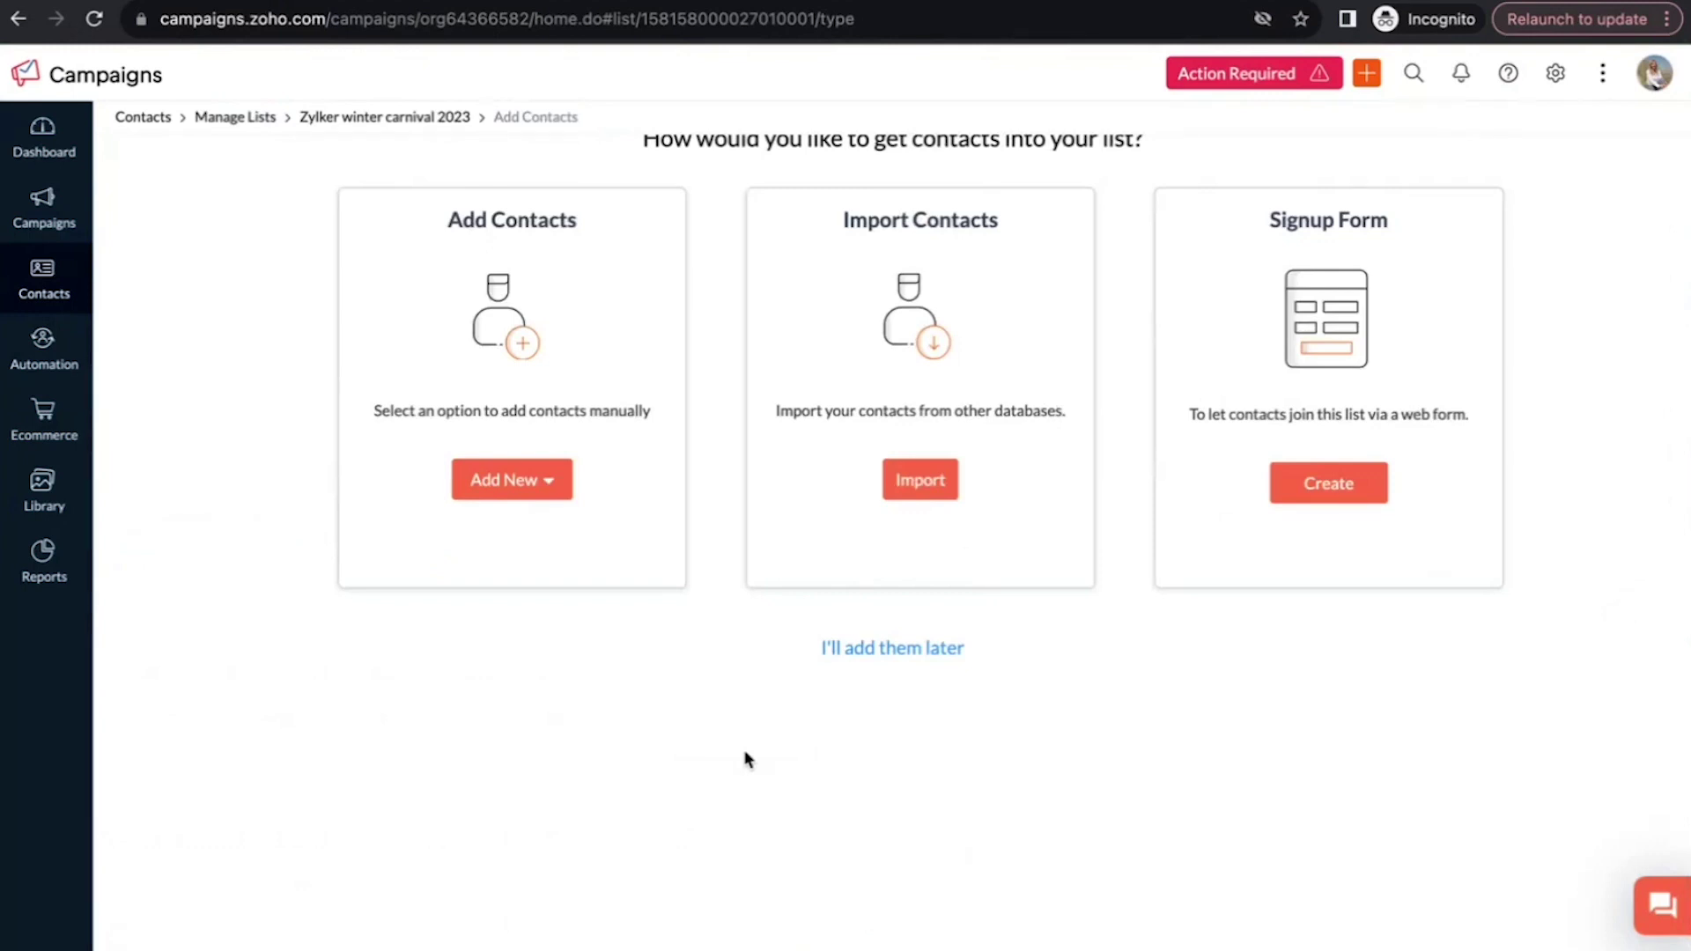
- Start a contact import for the list and upload the file "User List .csv" from the computer
left_click(898, 484)
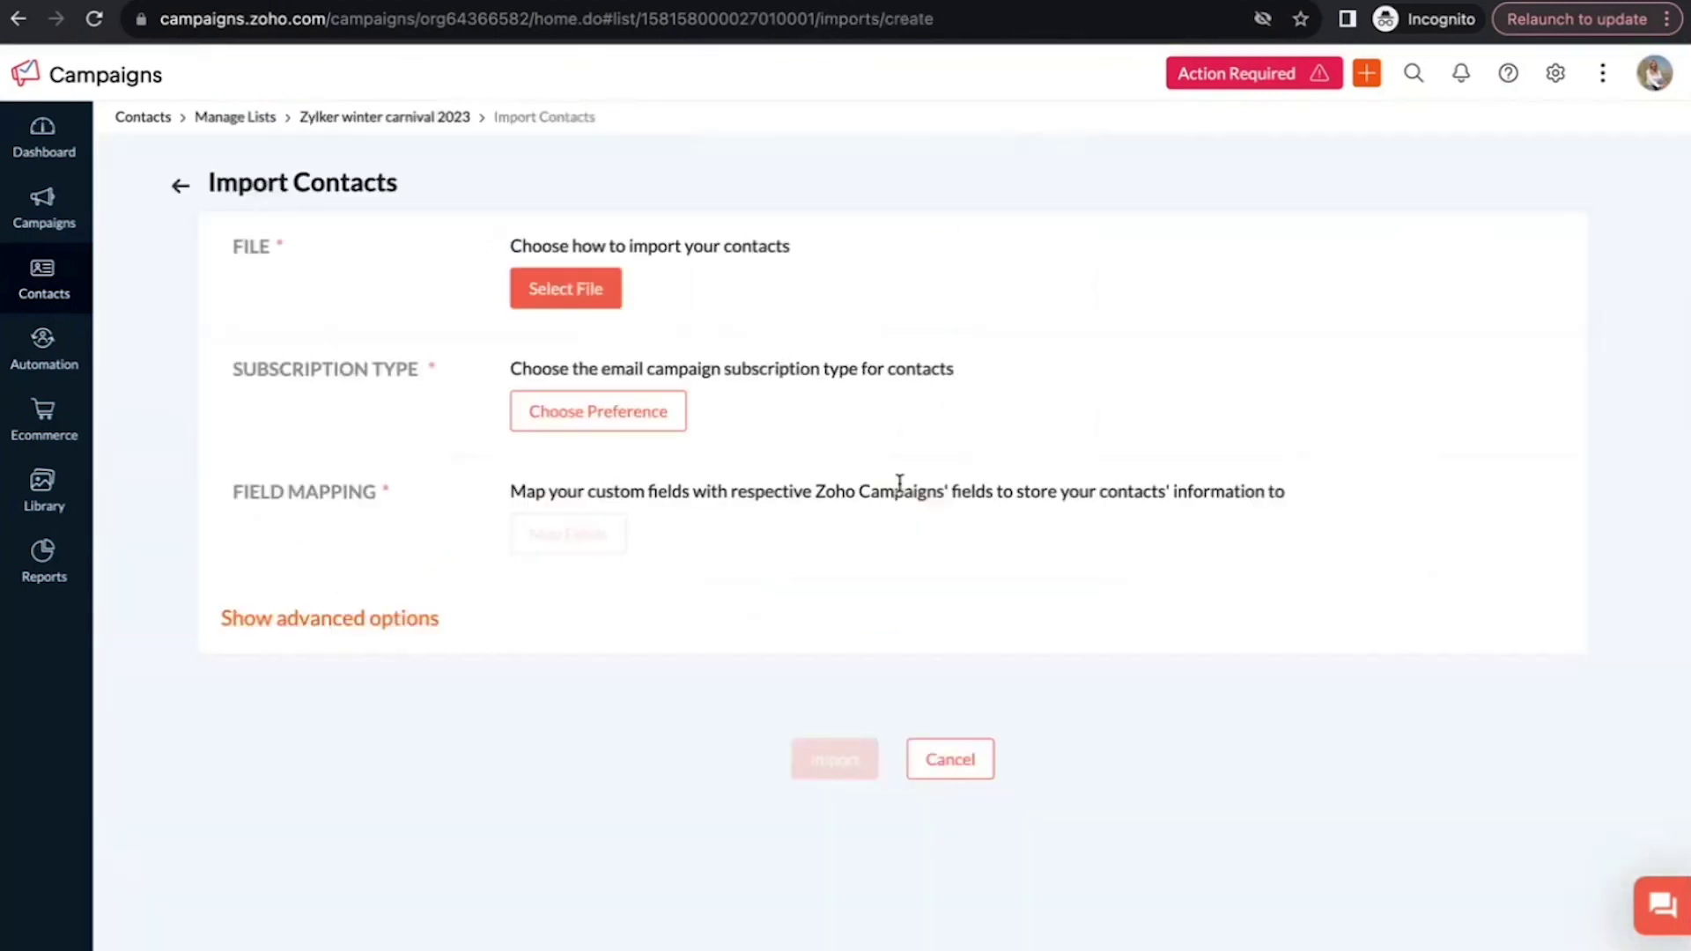
left_click(566, 296)
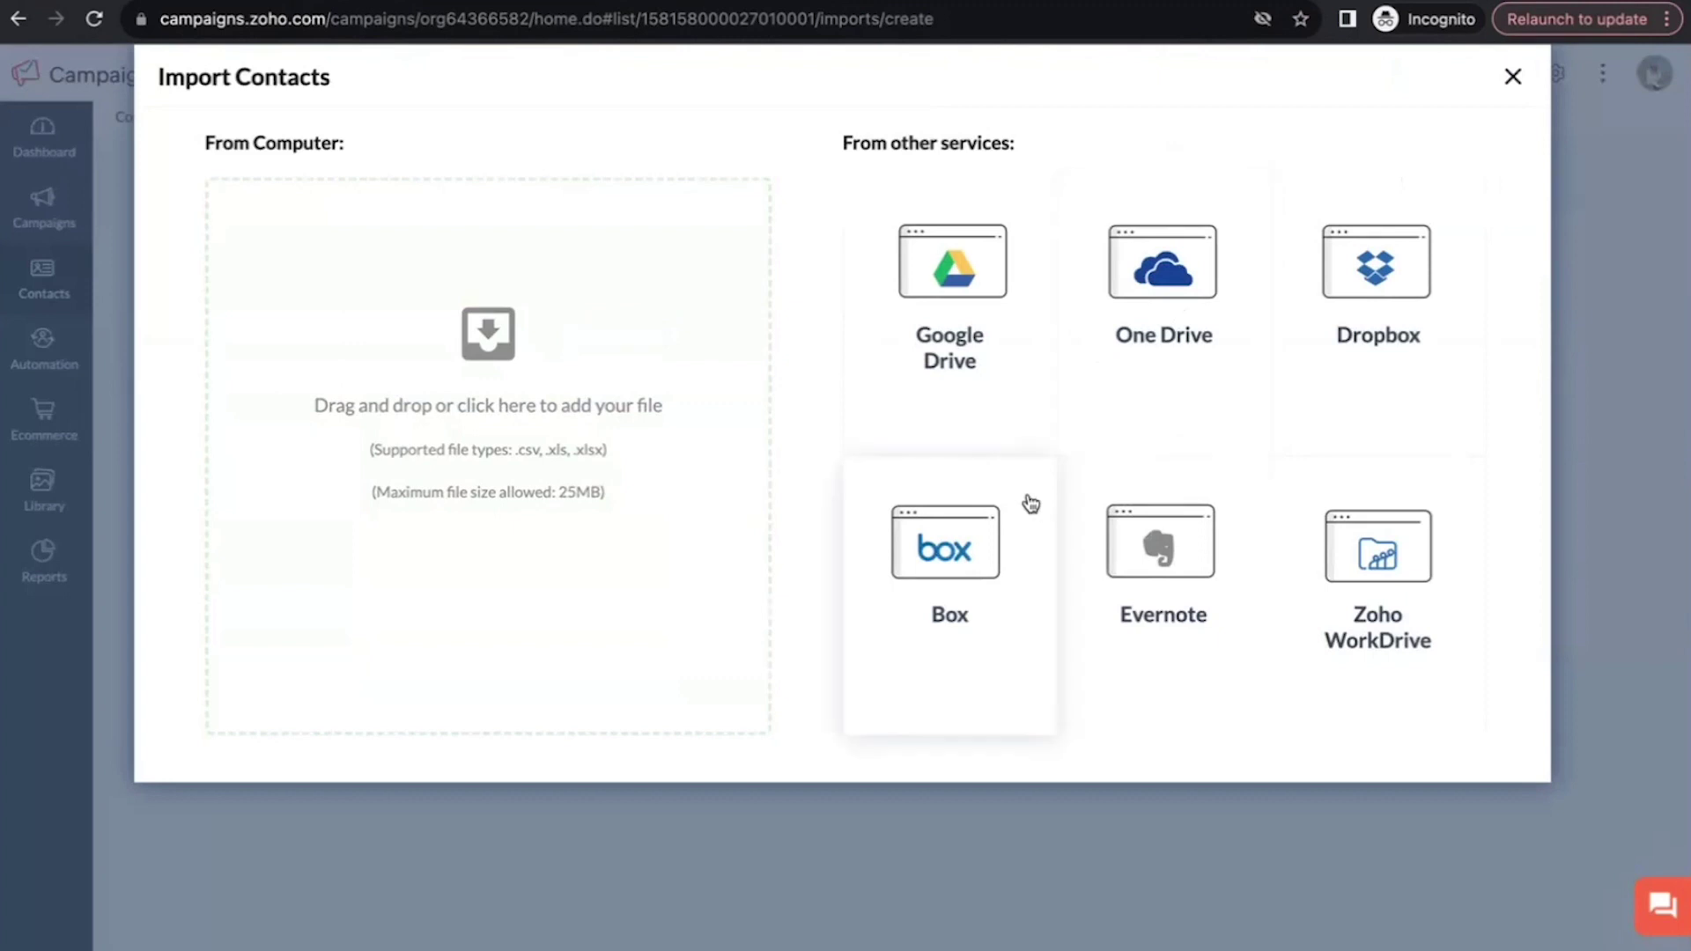
left_click(629, 468)
left_click(1095, 317)
left_click(1237, 724)
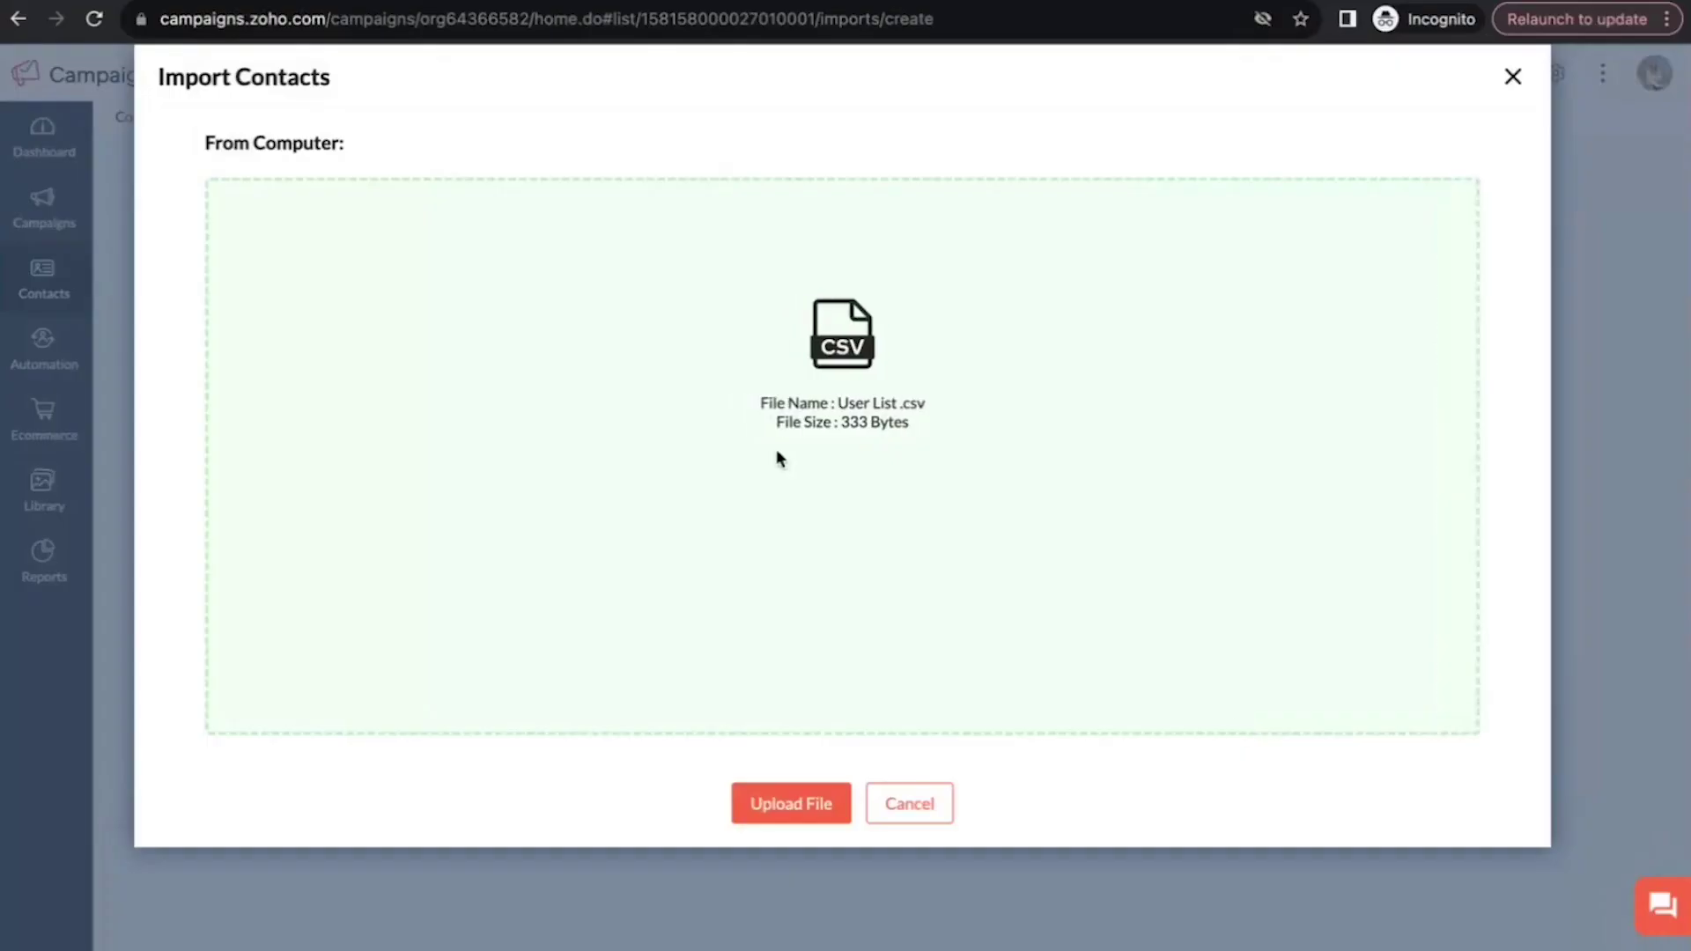
left_click(775, 804)
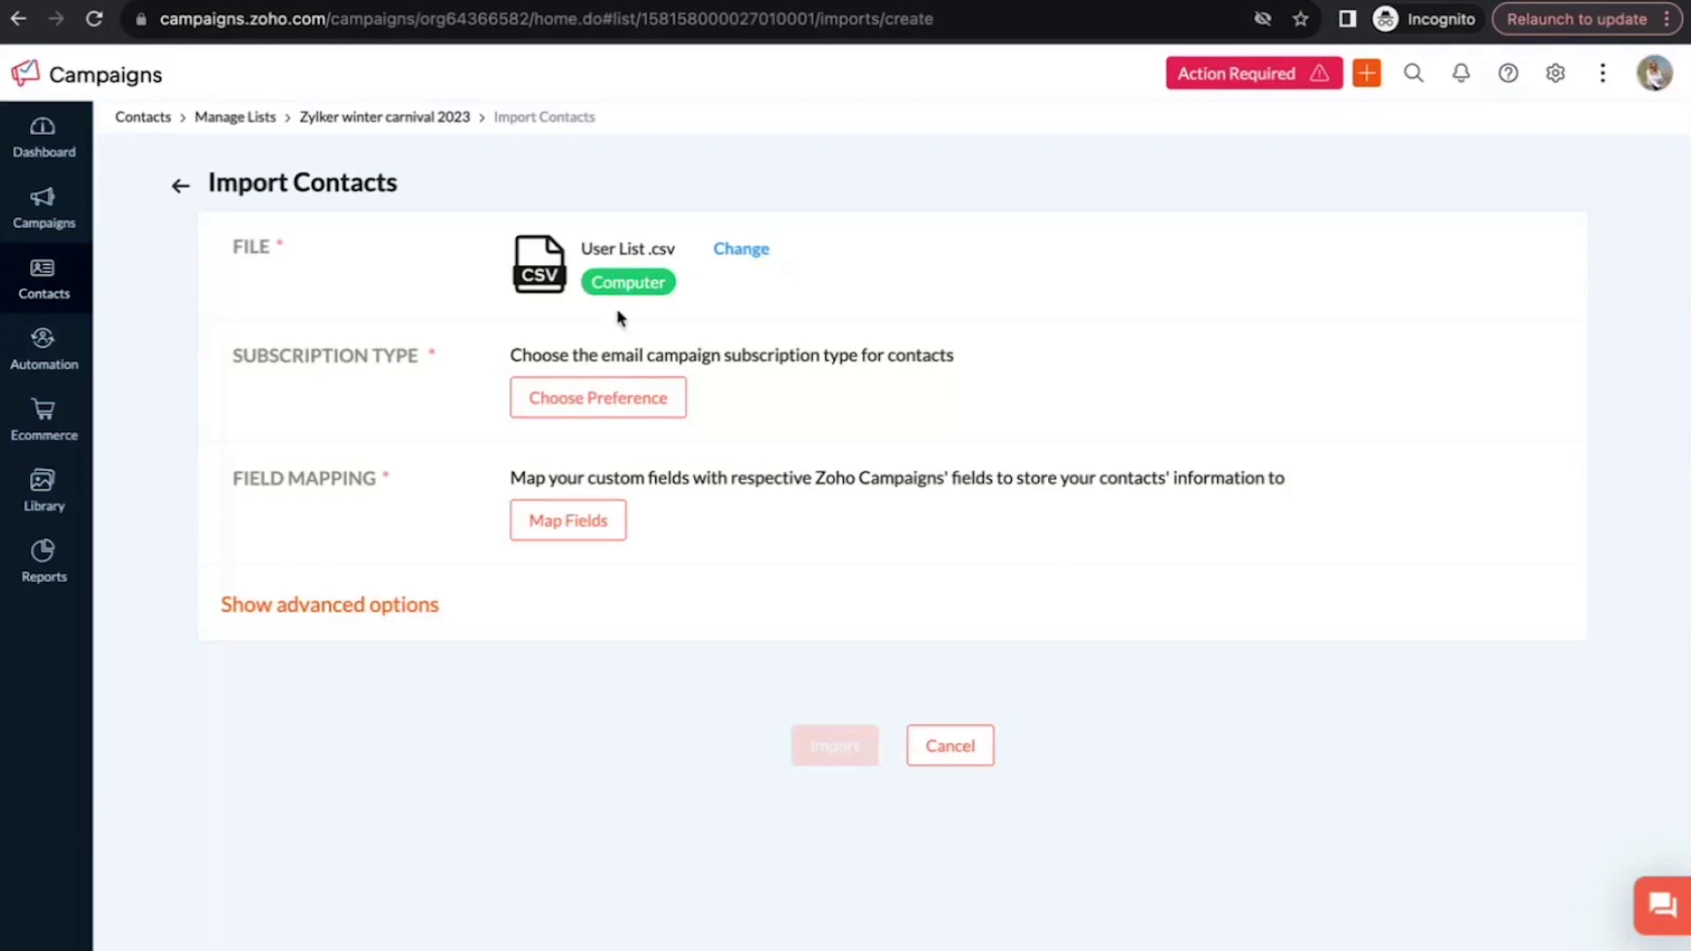
- Associate the imported contacts with the Zylker Electronics topics "Discount and offers" and "Newsletter" in the subscription preferences
left_click(618, 404)
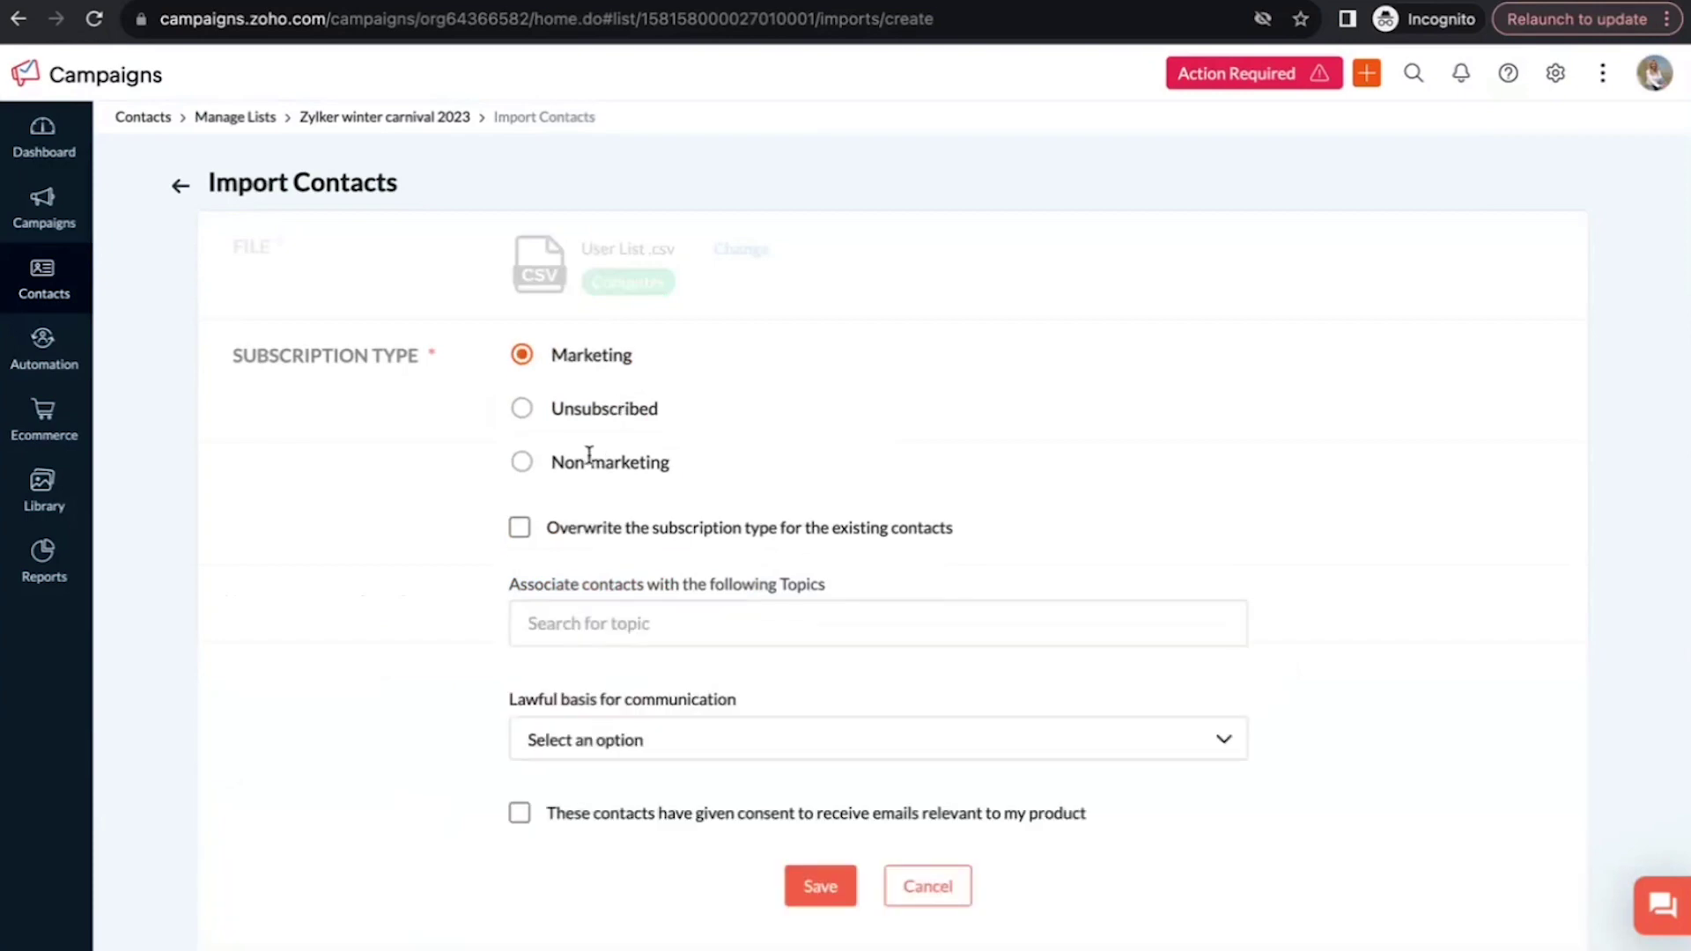
scroll(588, 460, "down", 1)
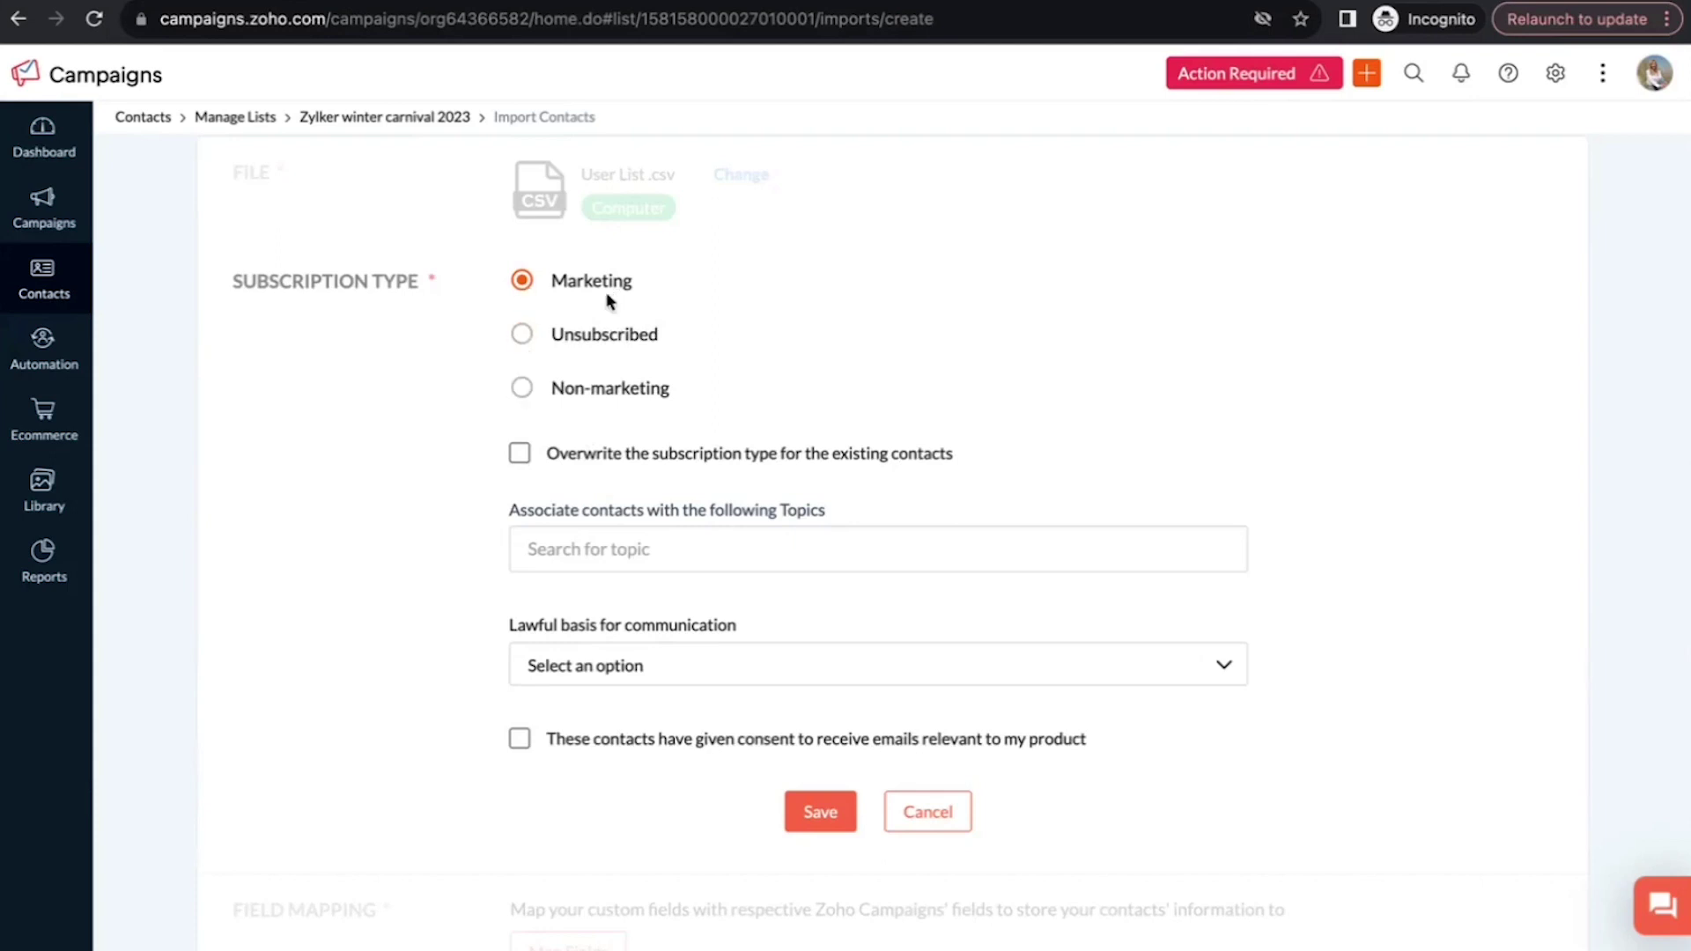
left_click(694, 555)
scroll(683, 612, "down", 5)
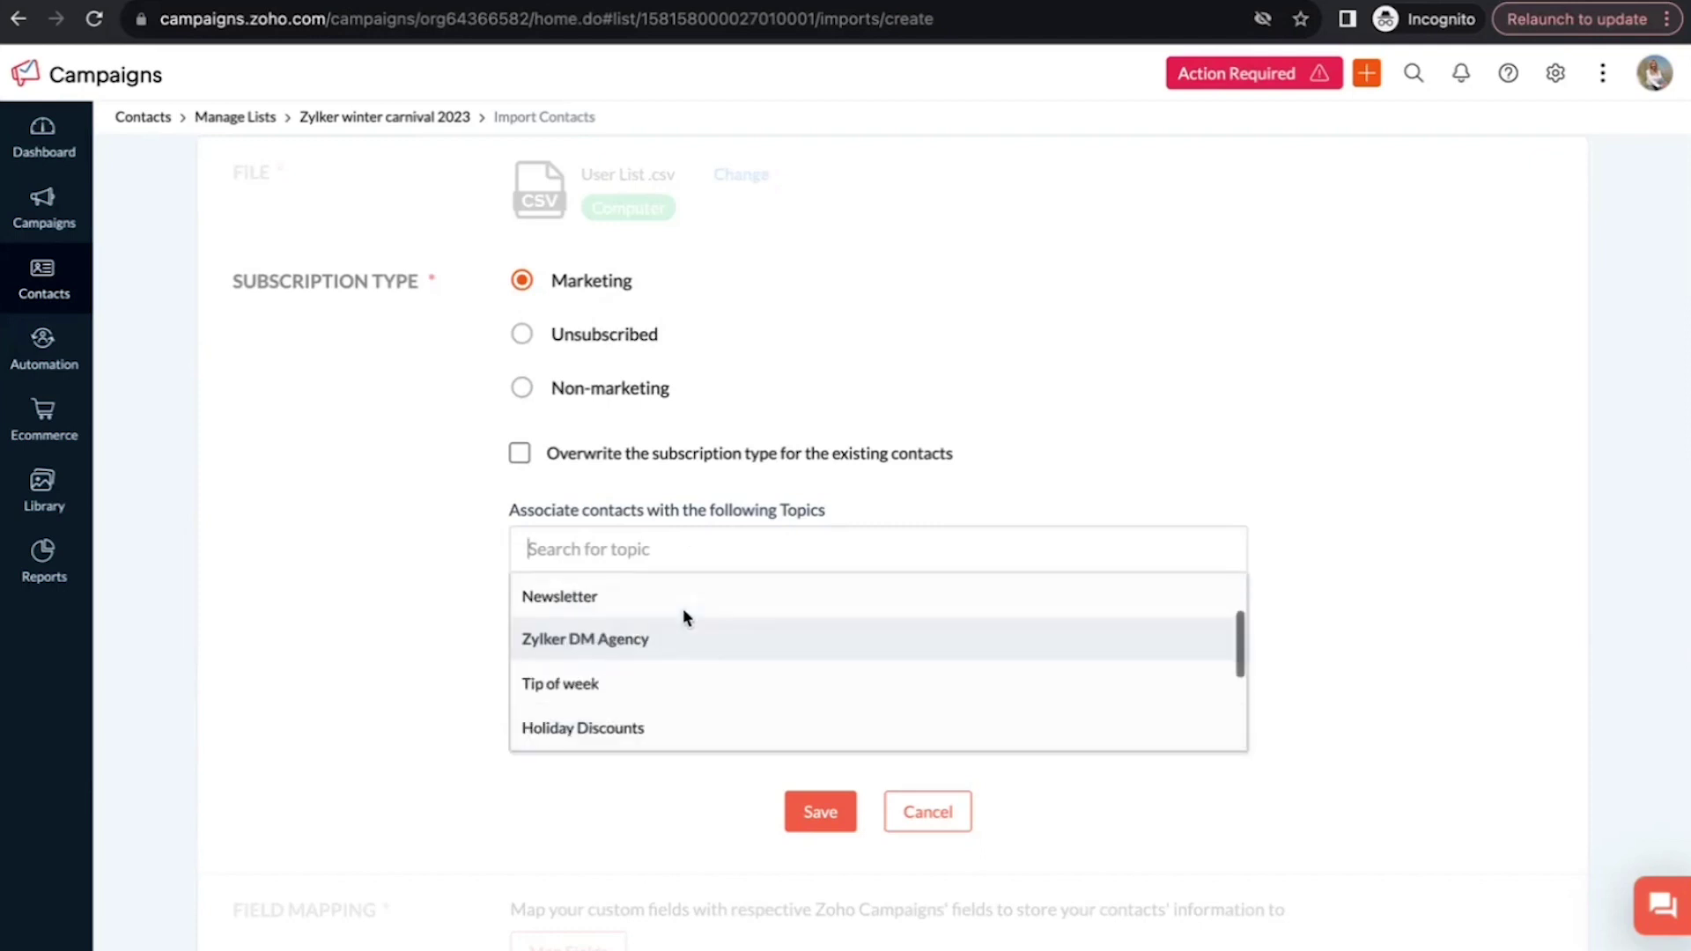
scroll(686, 617, "up", 5)
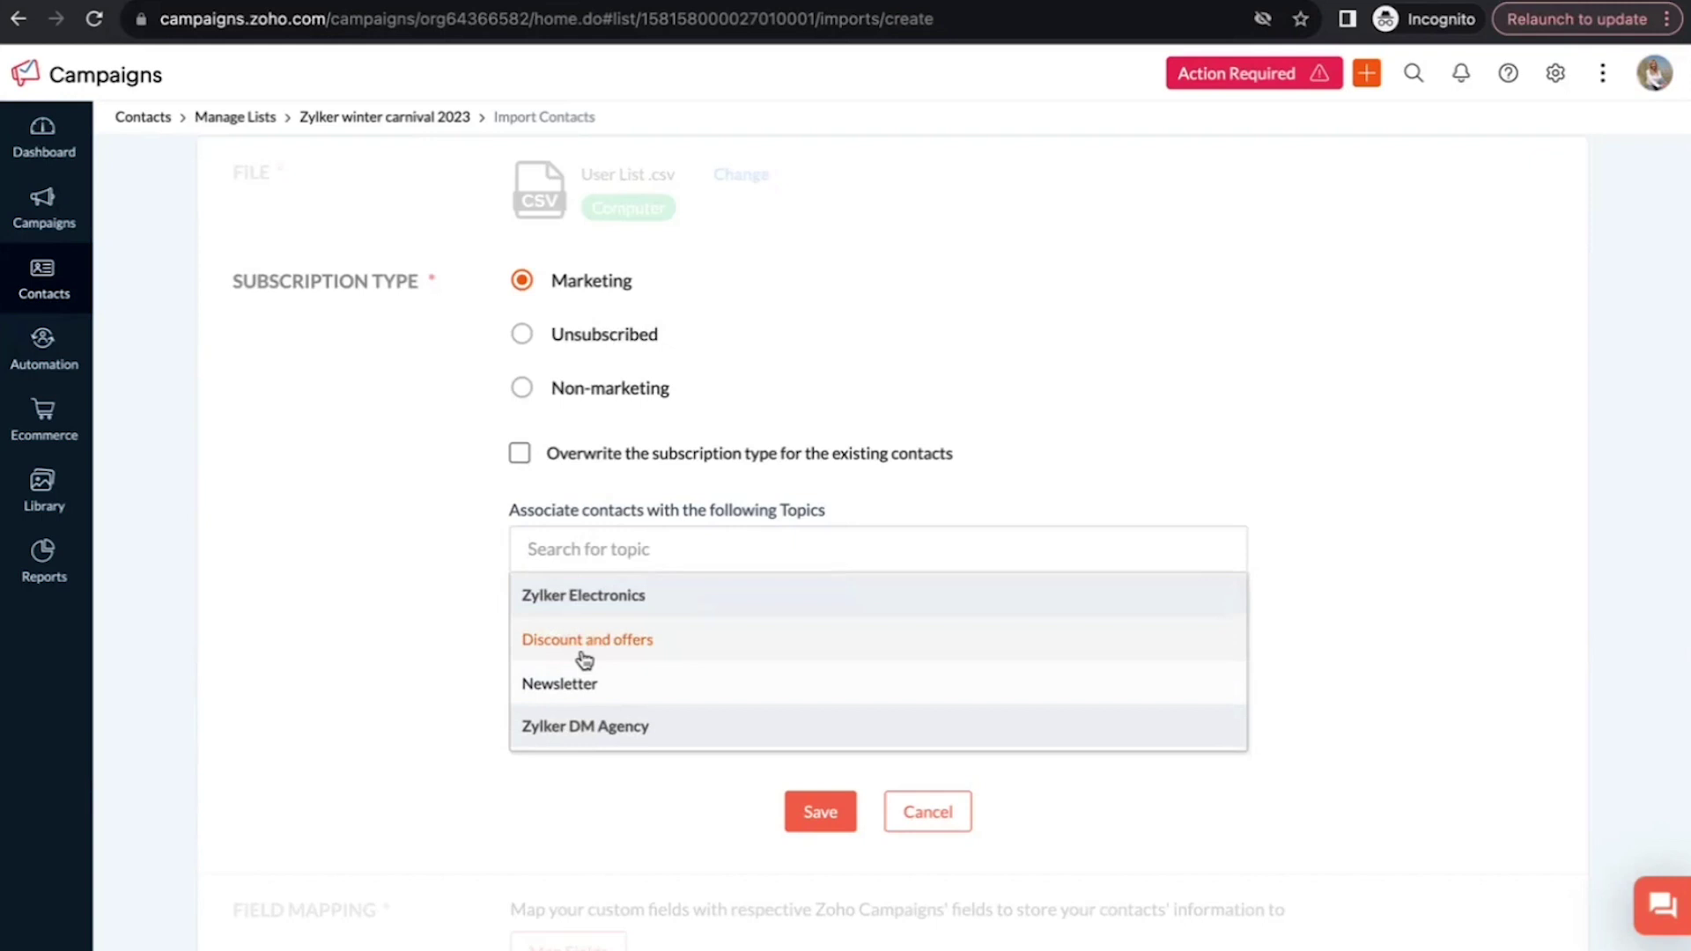
left_click(584, 652)
left_click(713, 589)
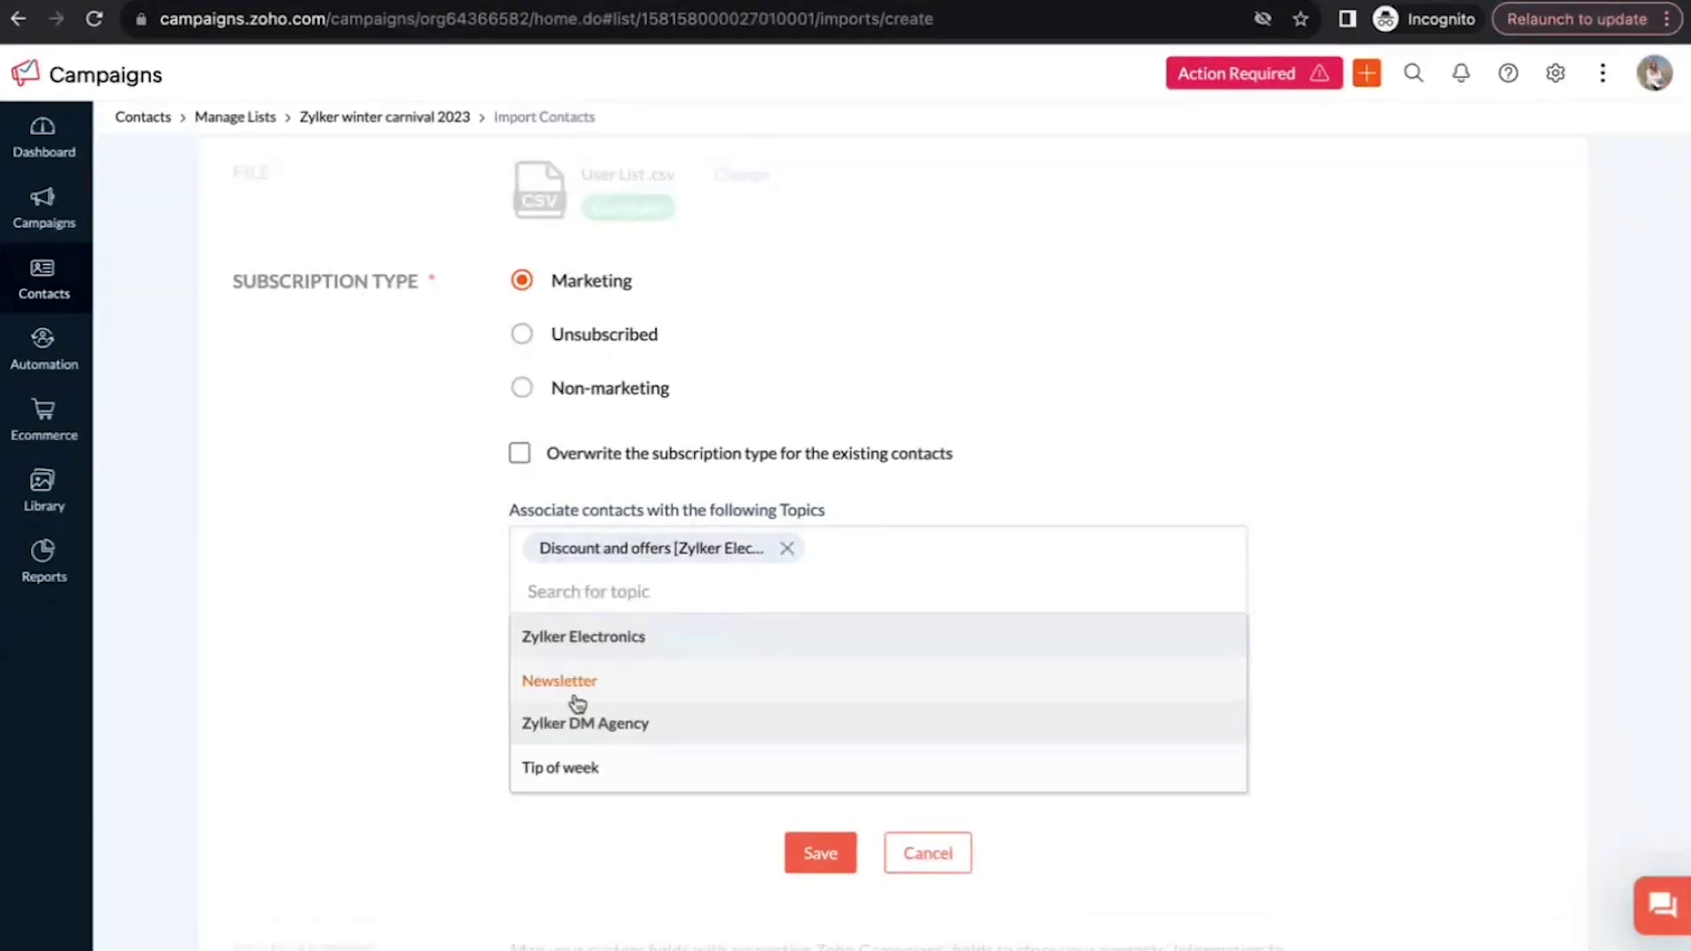
scroll(577, 704, "up", 1)
left_click(564, 754)
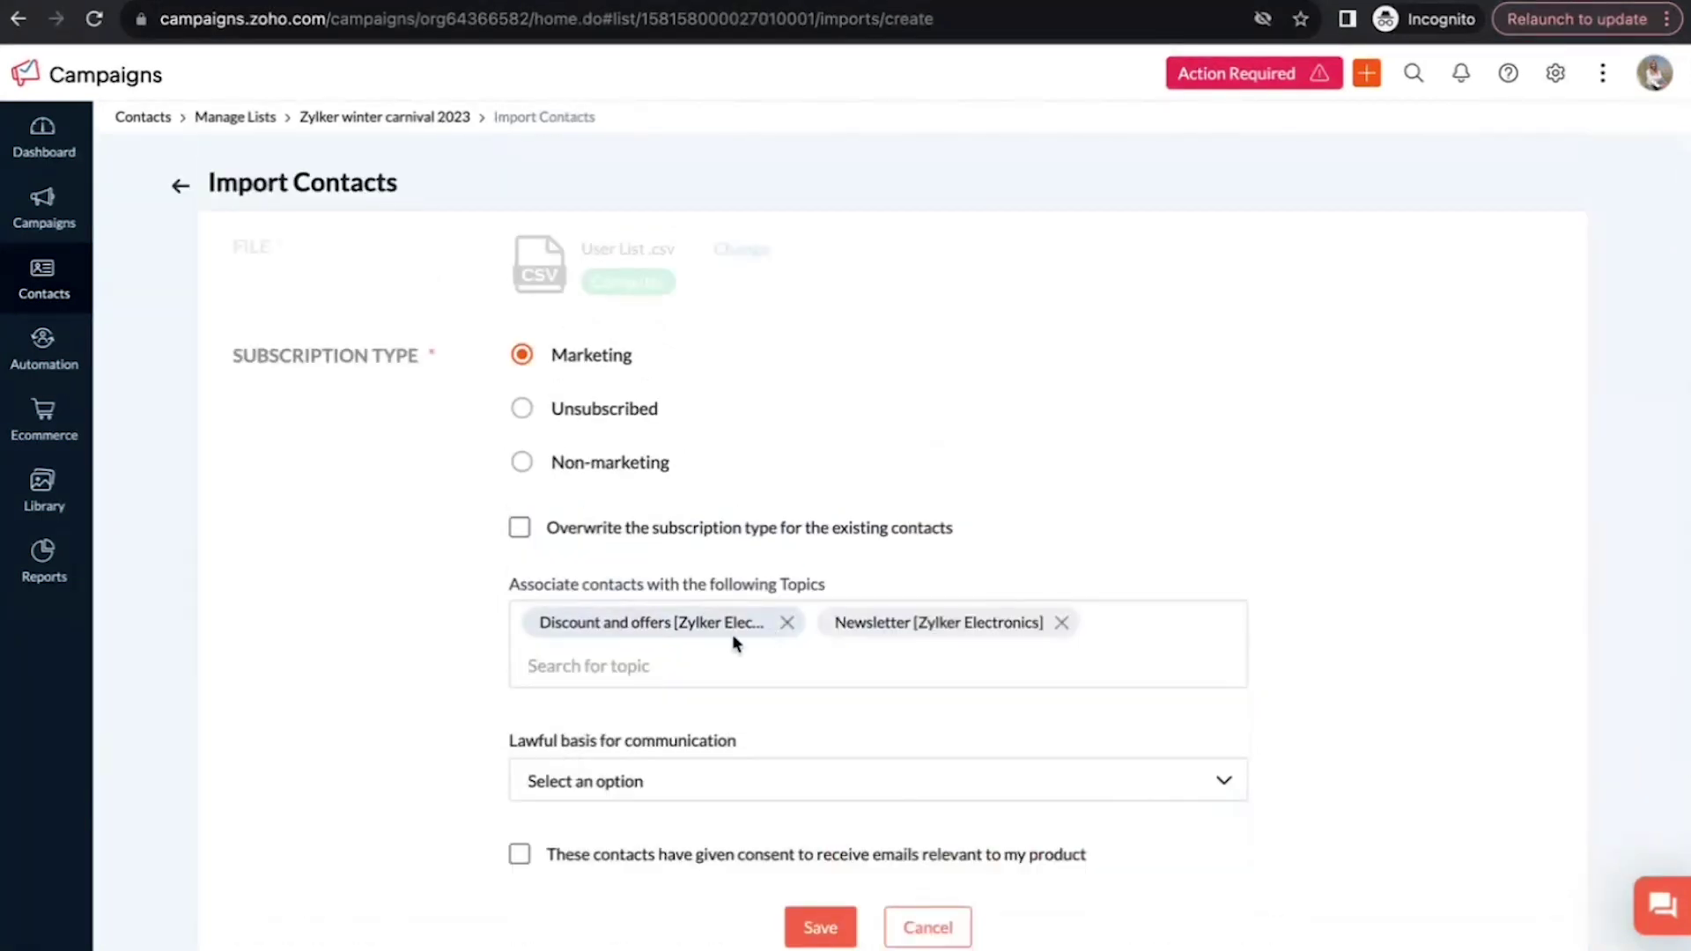
- Set the lawful basis for communication to Consent and try to save the subscription preferences without ticking the consent declaration
scroll(689, 639, "down", 1)
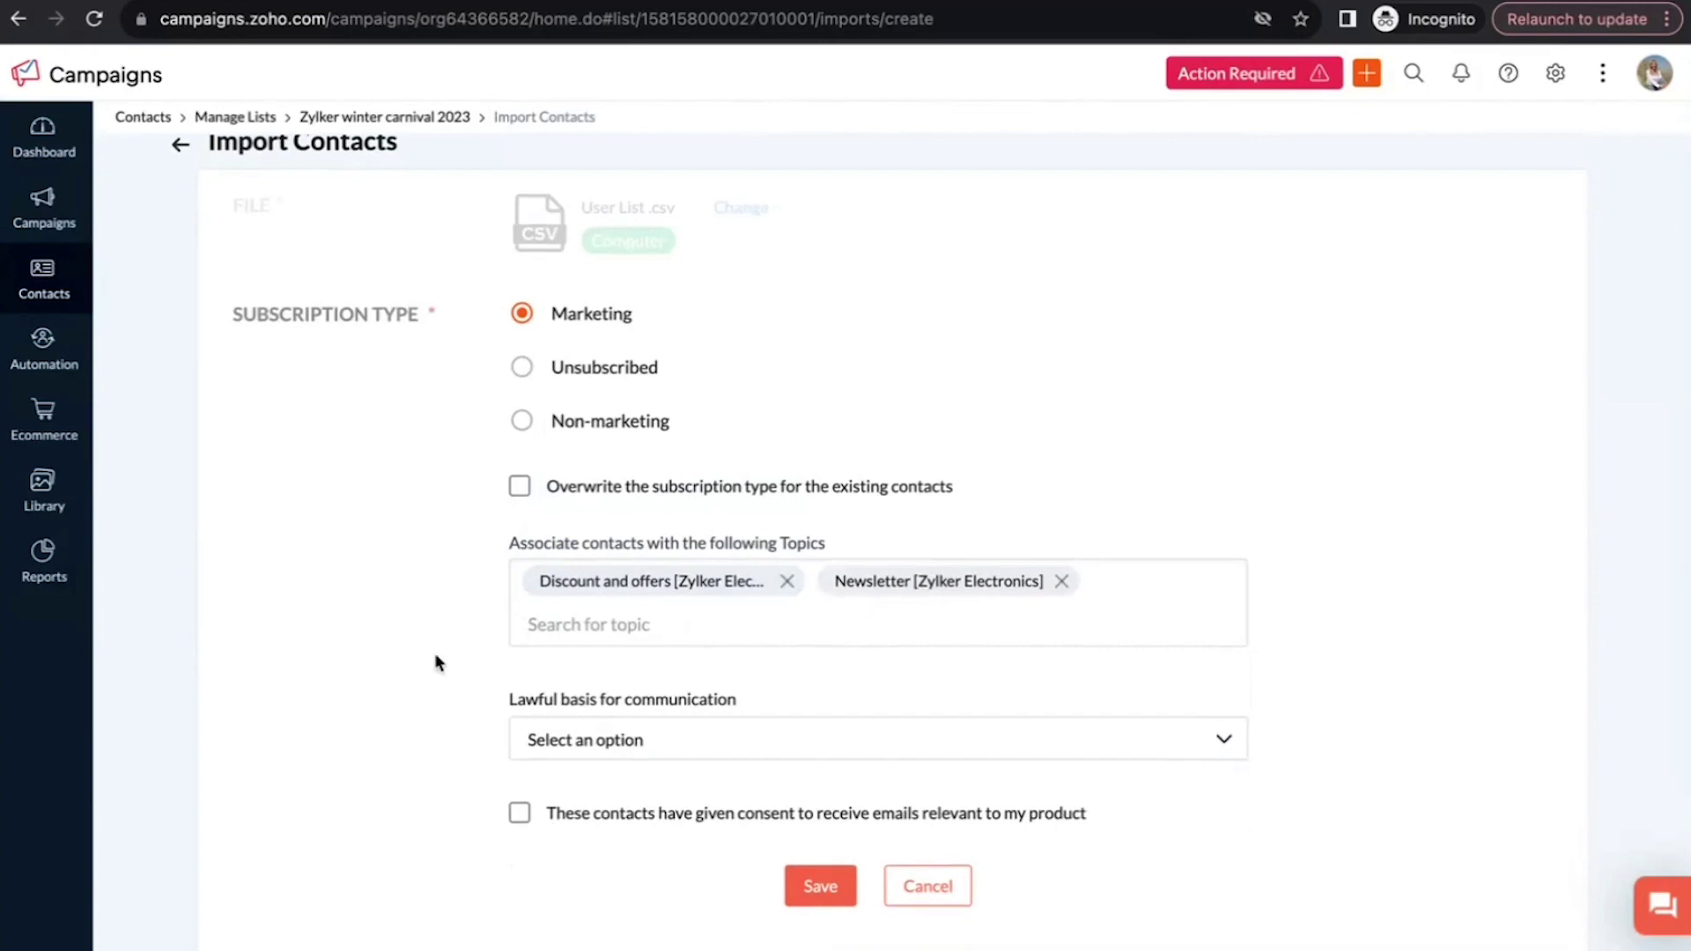
scroll(393, 690, "down", 3)
left_click(740, 435)
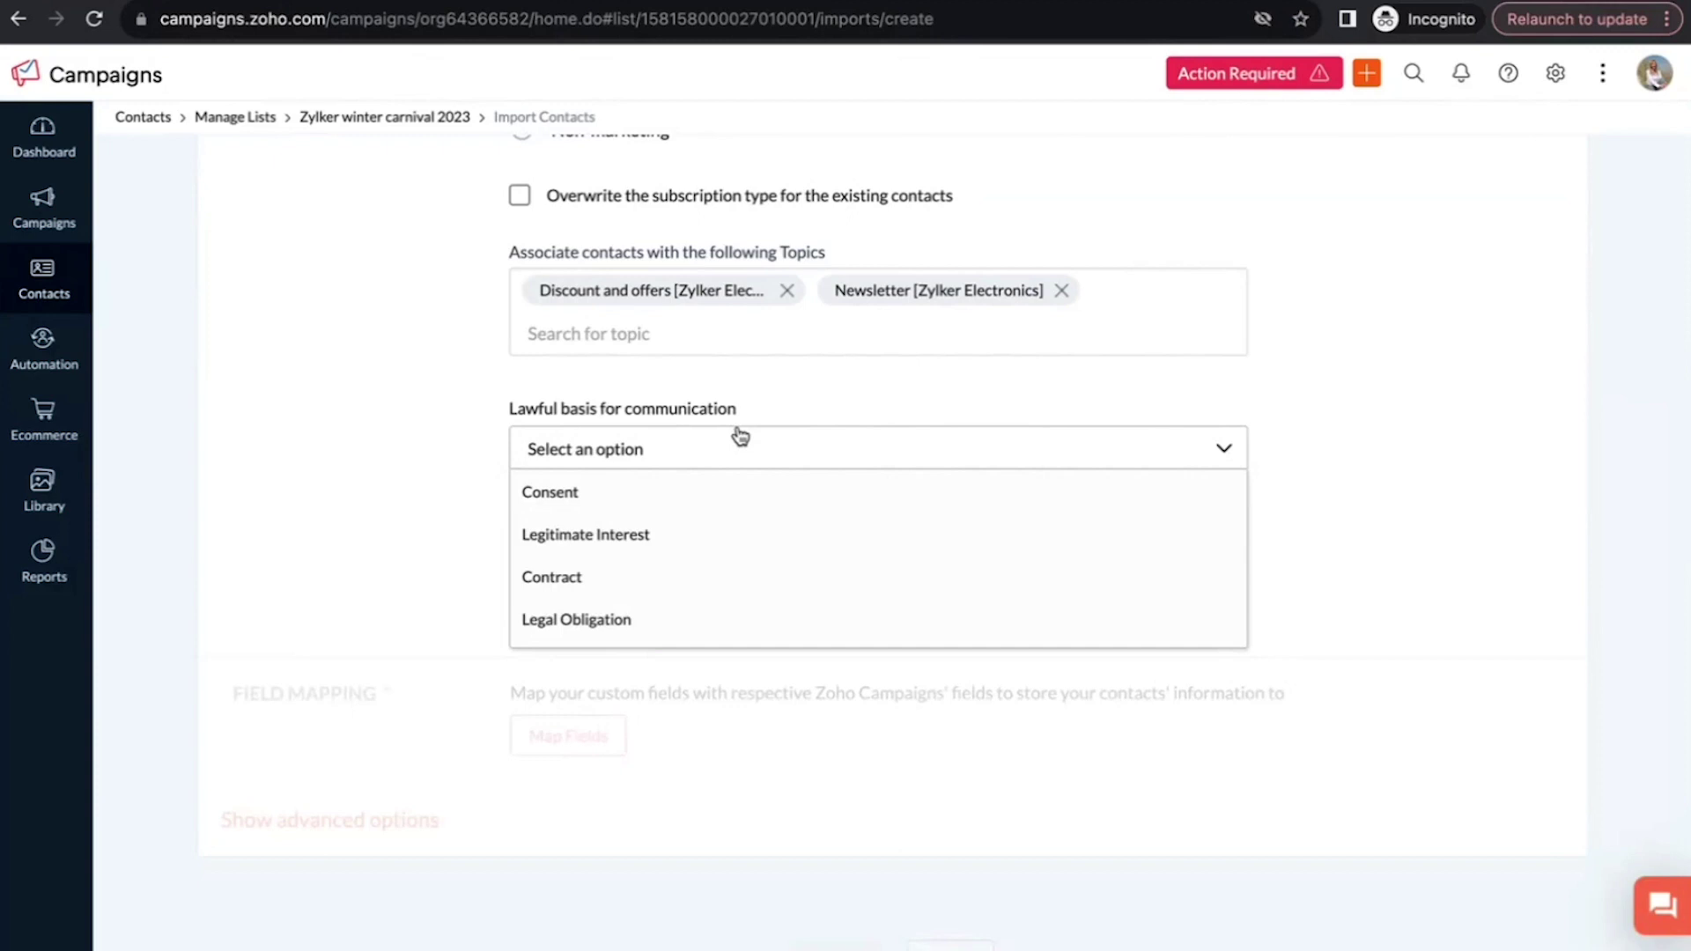
left_click(604, 491)
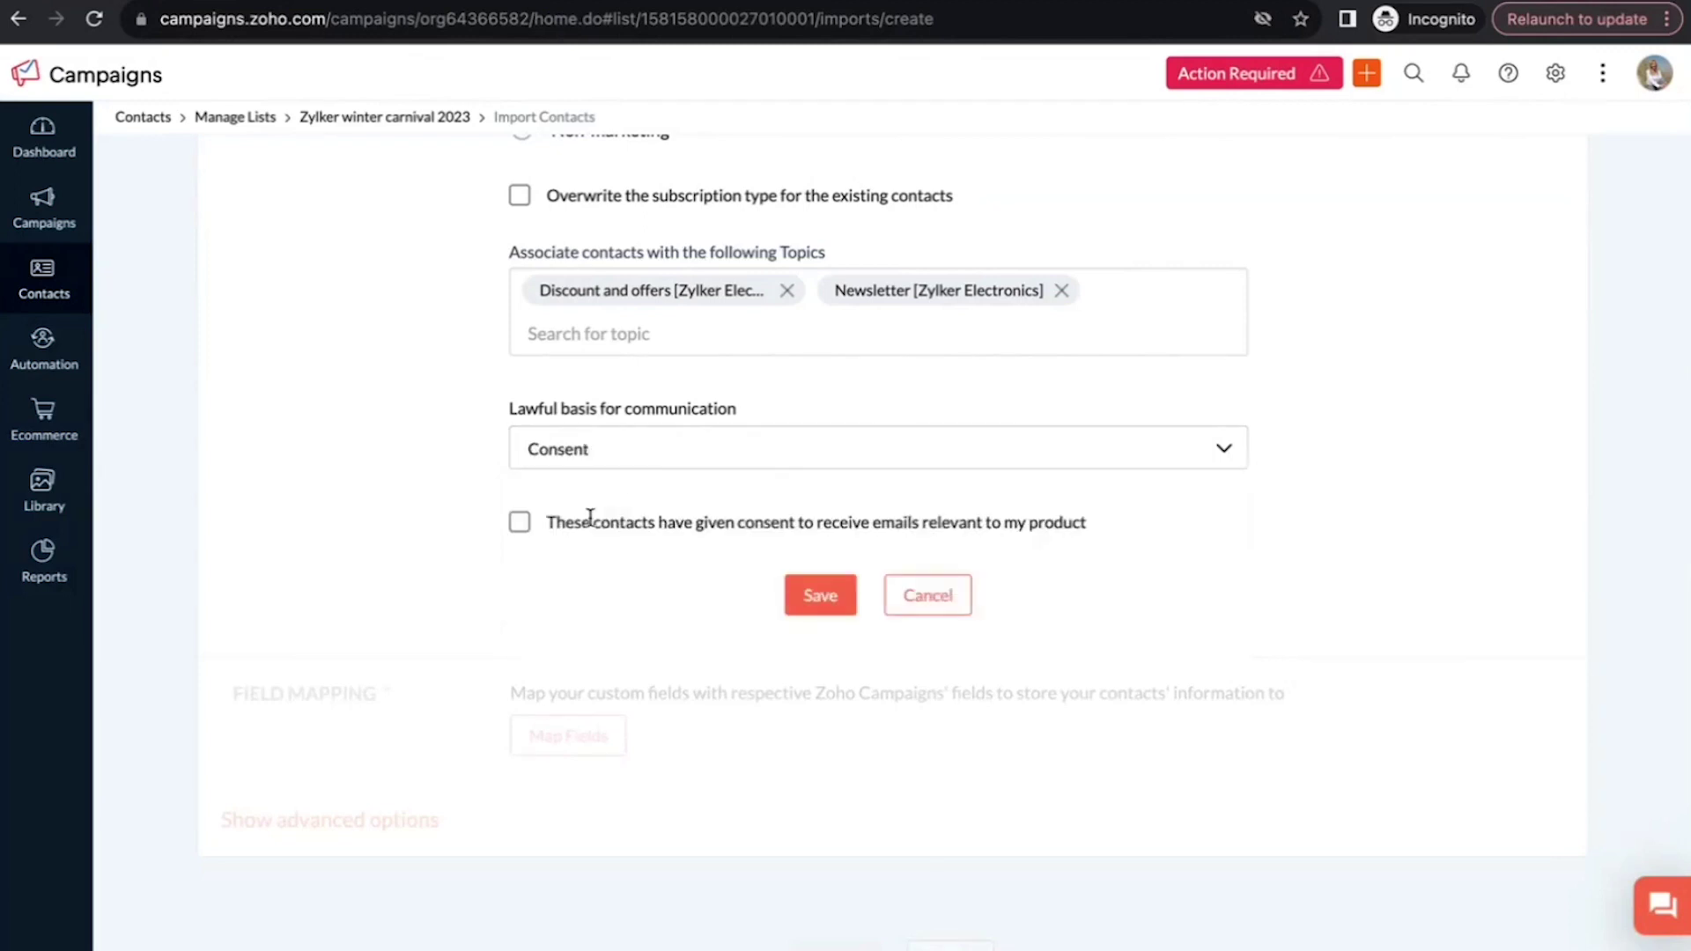
left_click(801, 607)
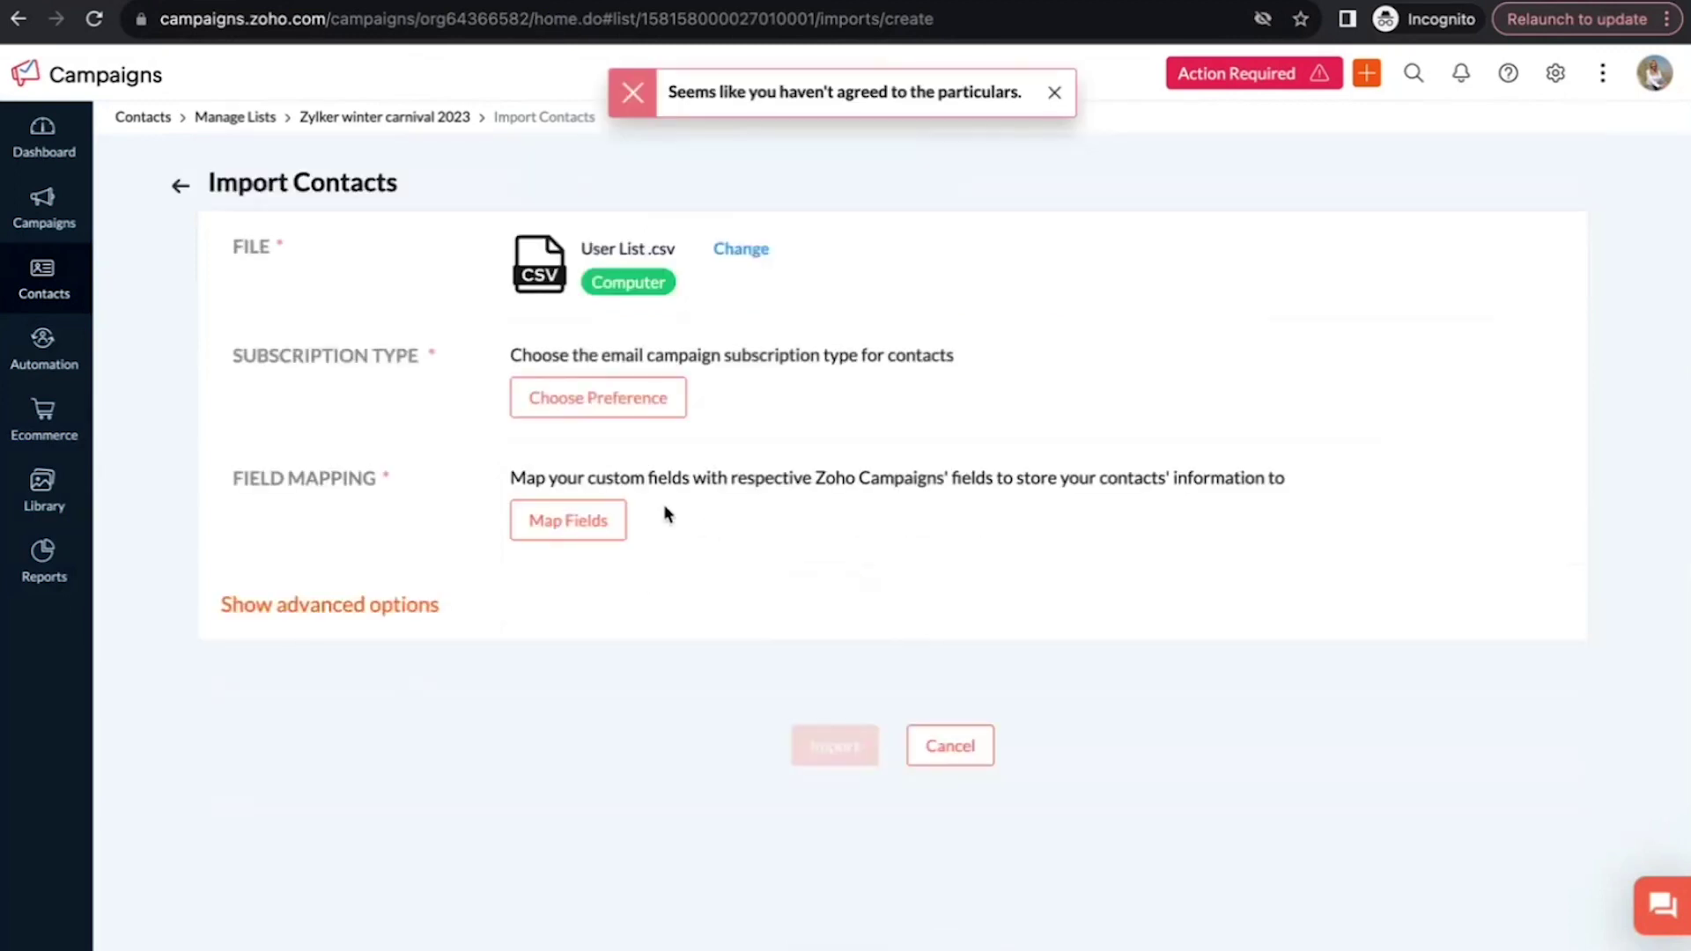
left_click(571, 405)
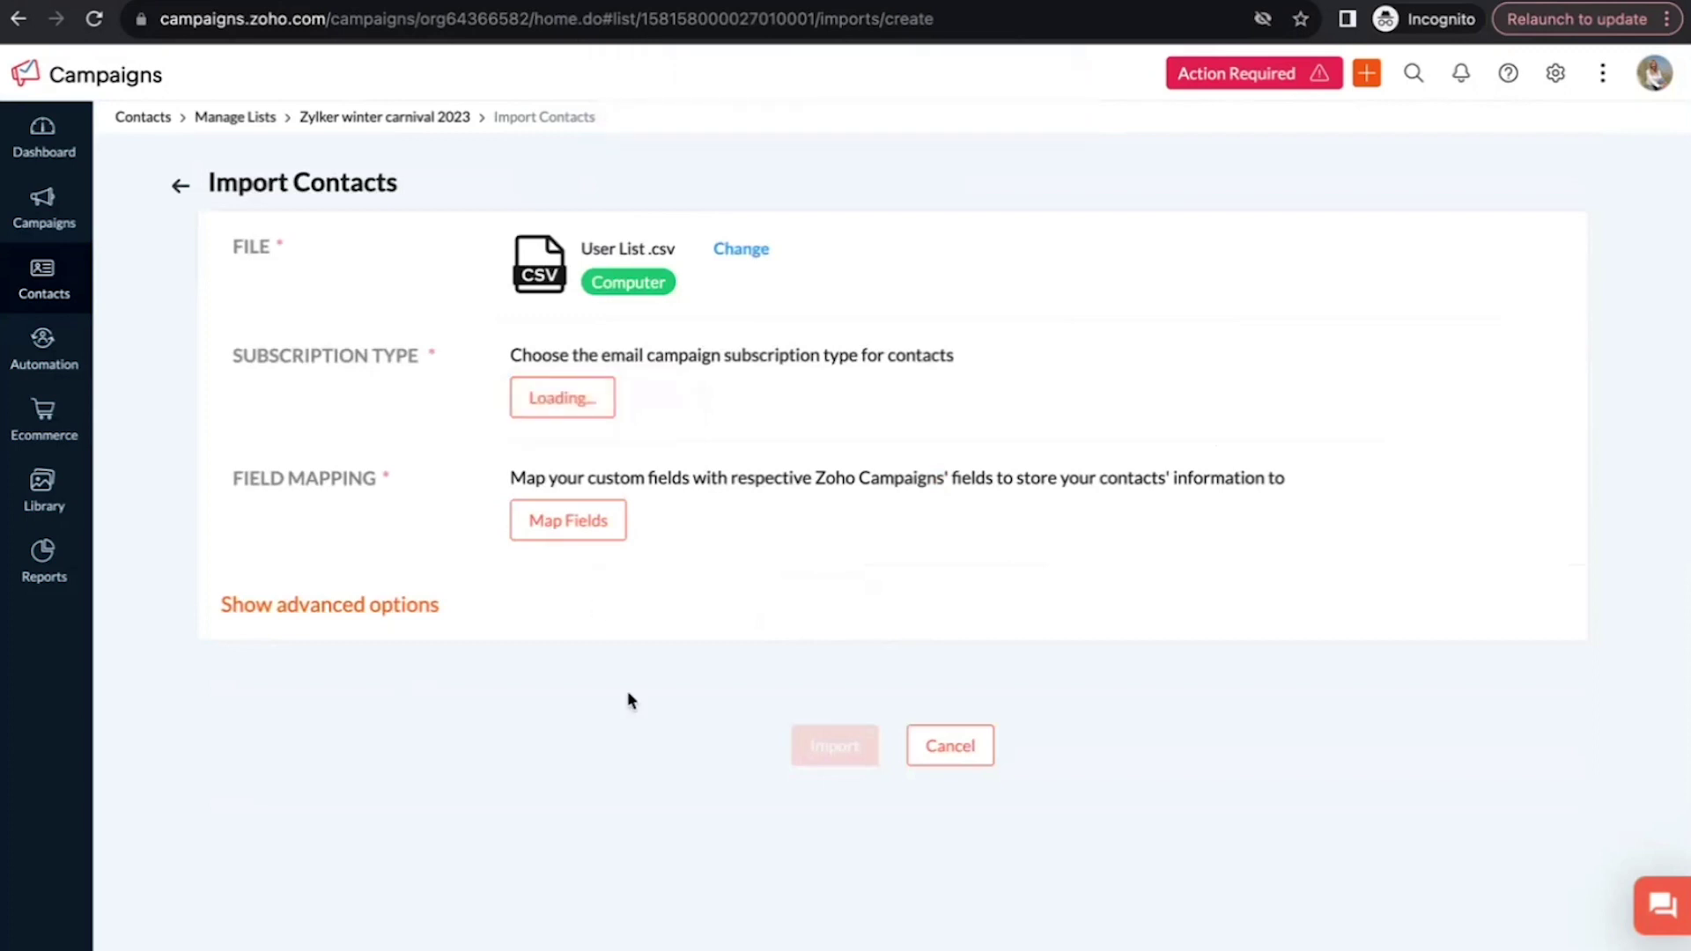
scroll(600, 653, "down", 3)
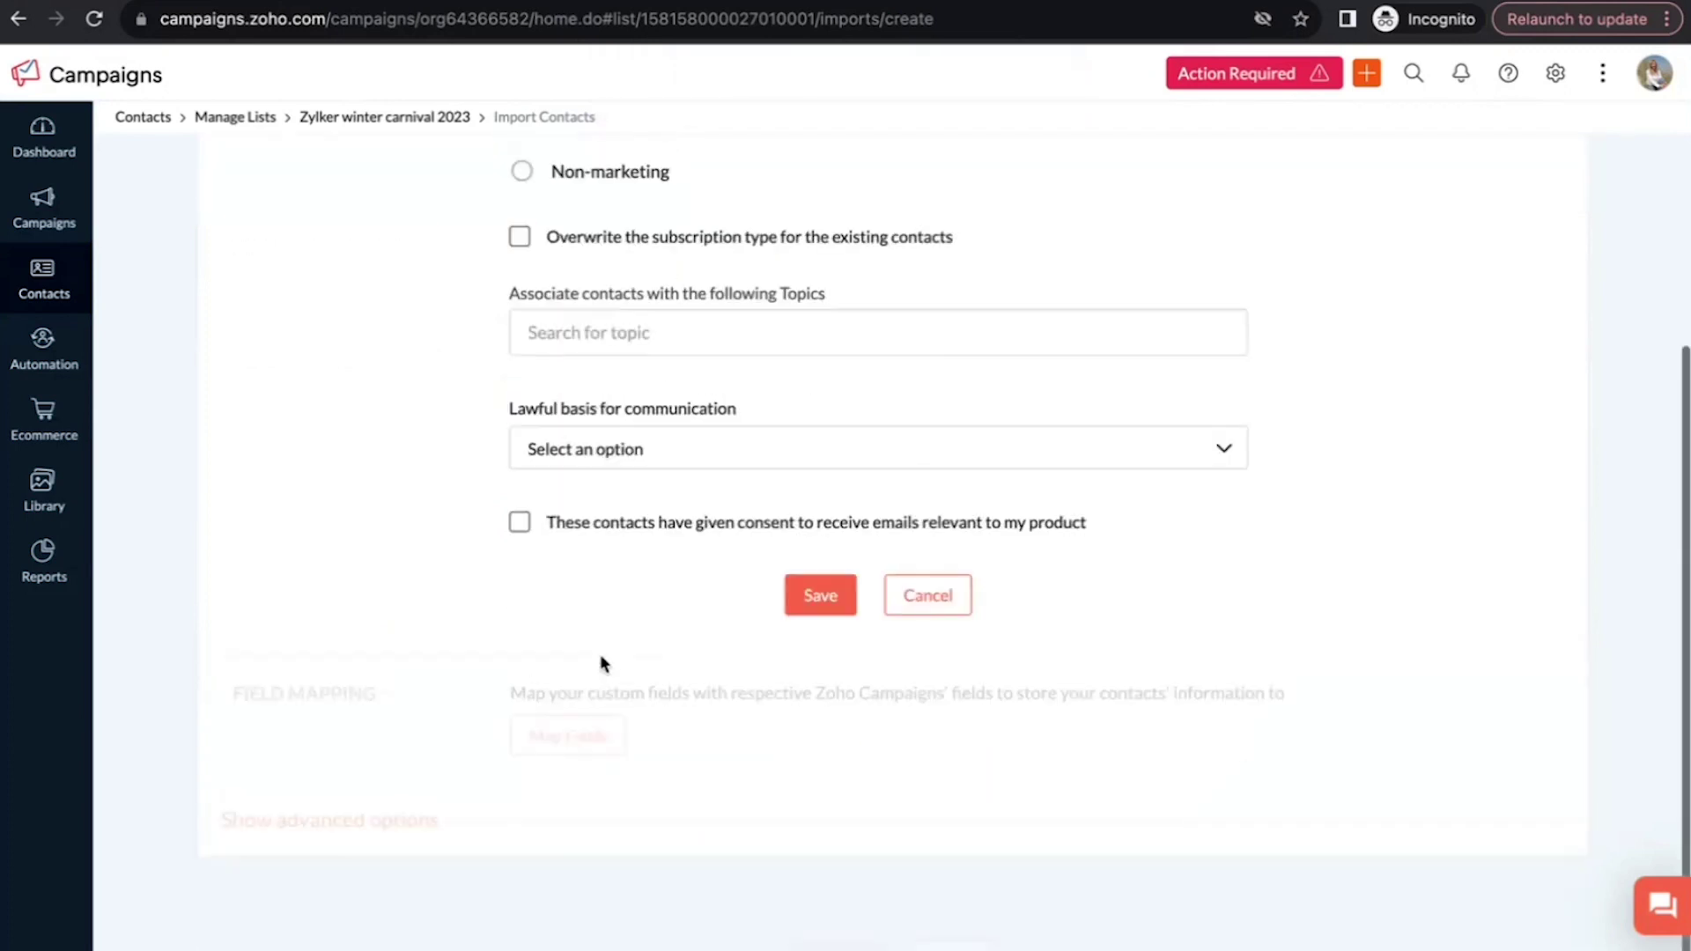
left_click(958, 594)
- Review the mapping of the file's email, first name, last name and job title columns to campaign fields and save it
left_click(568, 521)
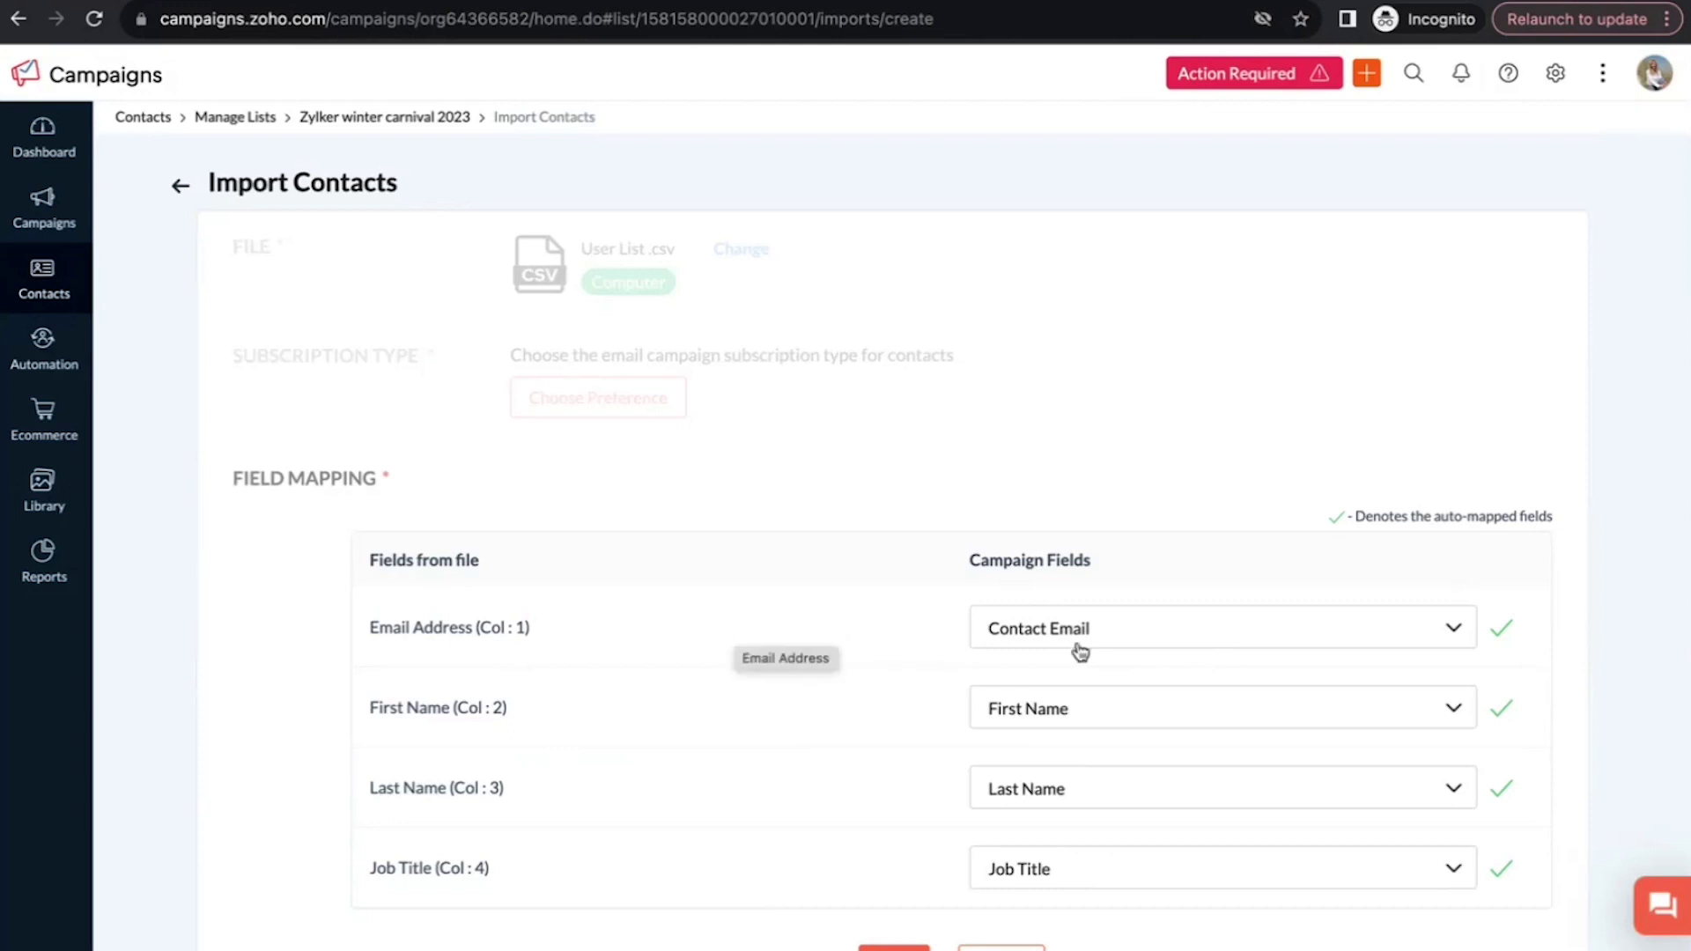
scroll(1011, 936, "down", 1)
scroll(1012, 936, "down", 4)
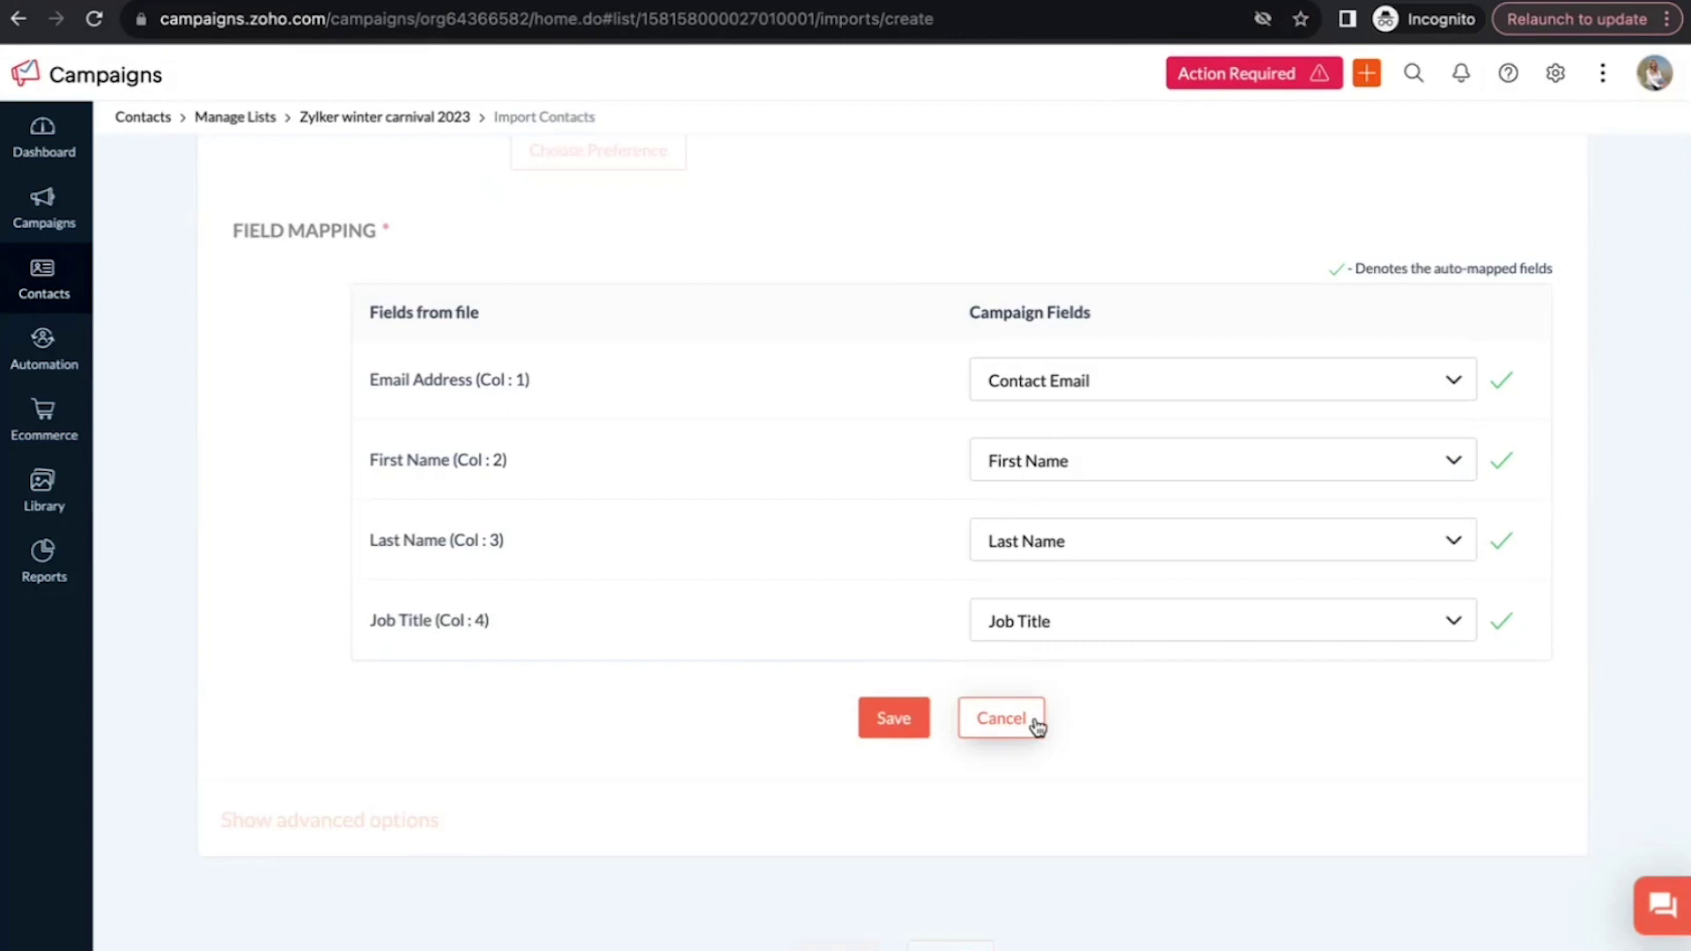
left_click(925, 726)
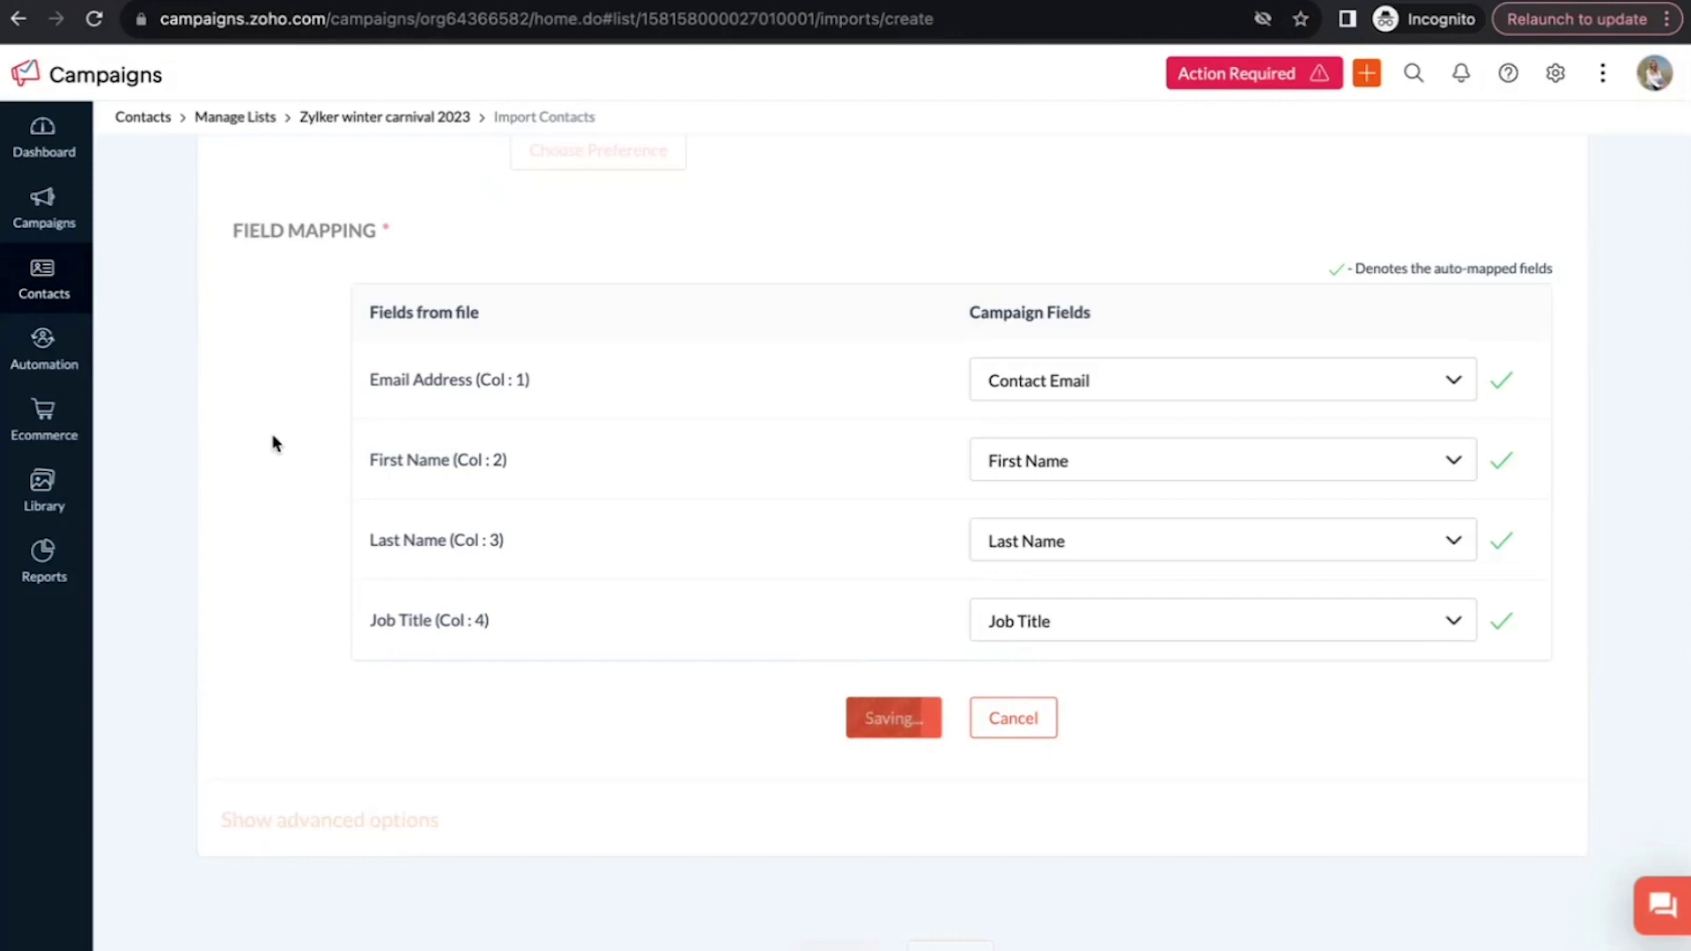
- Start creating a regular segment, reload the creation page, and name the segment "Active contacts 2023"
mouse_move(49, 290)
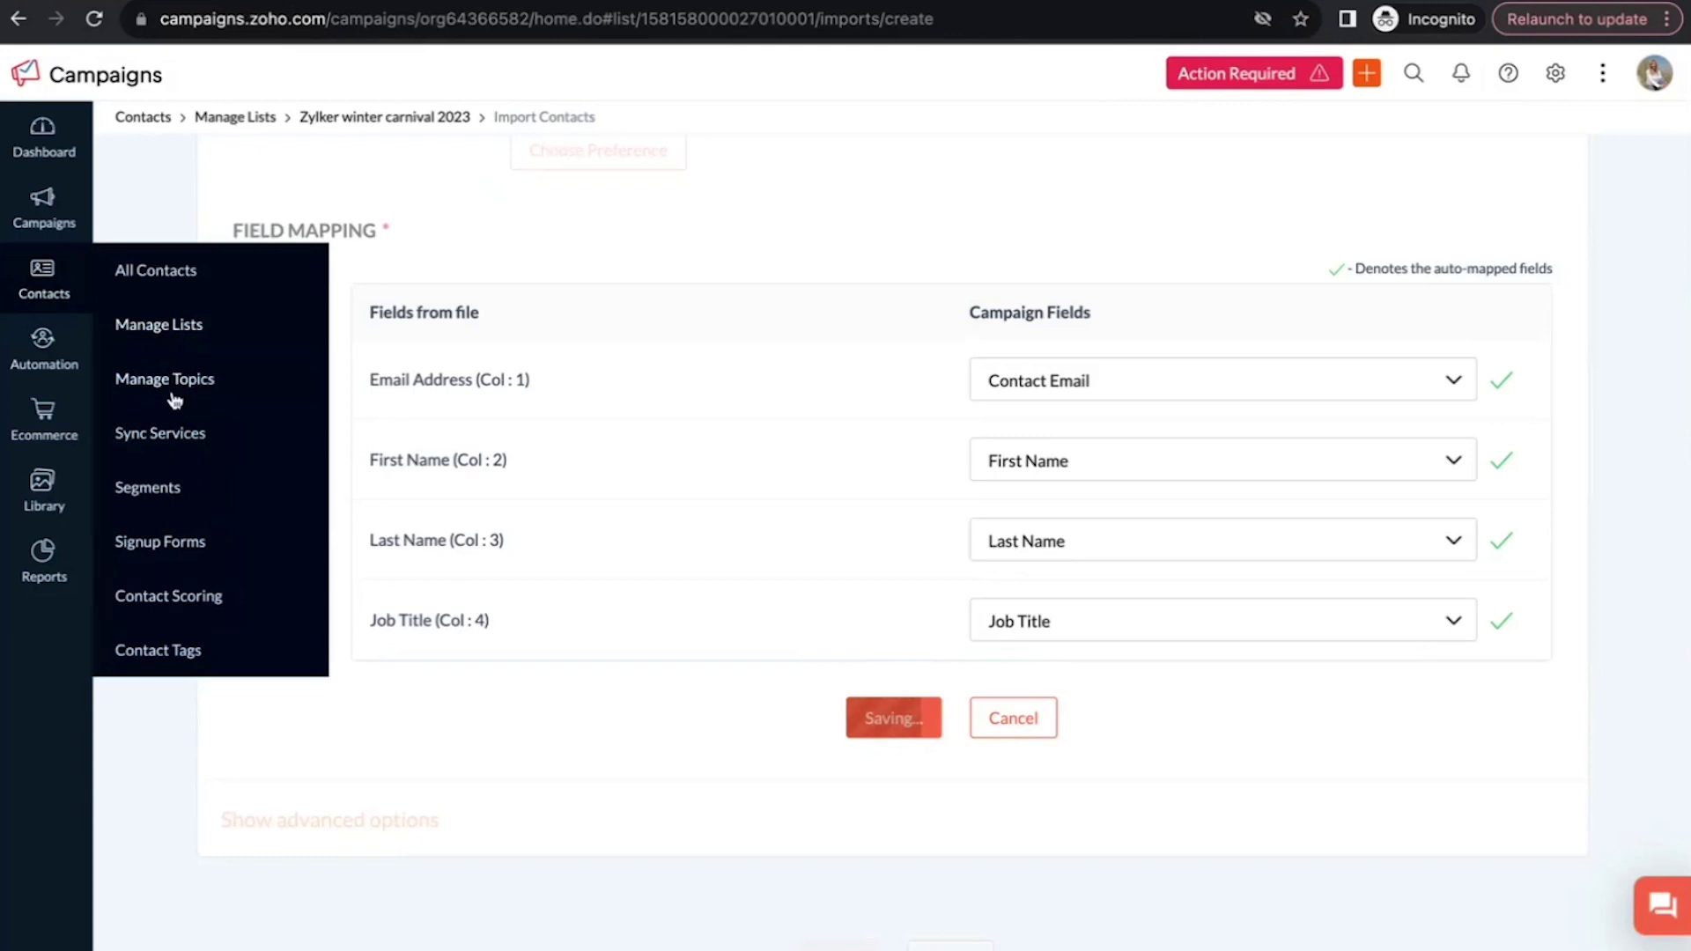
left_click(143, 492)
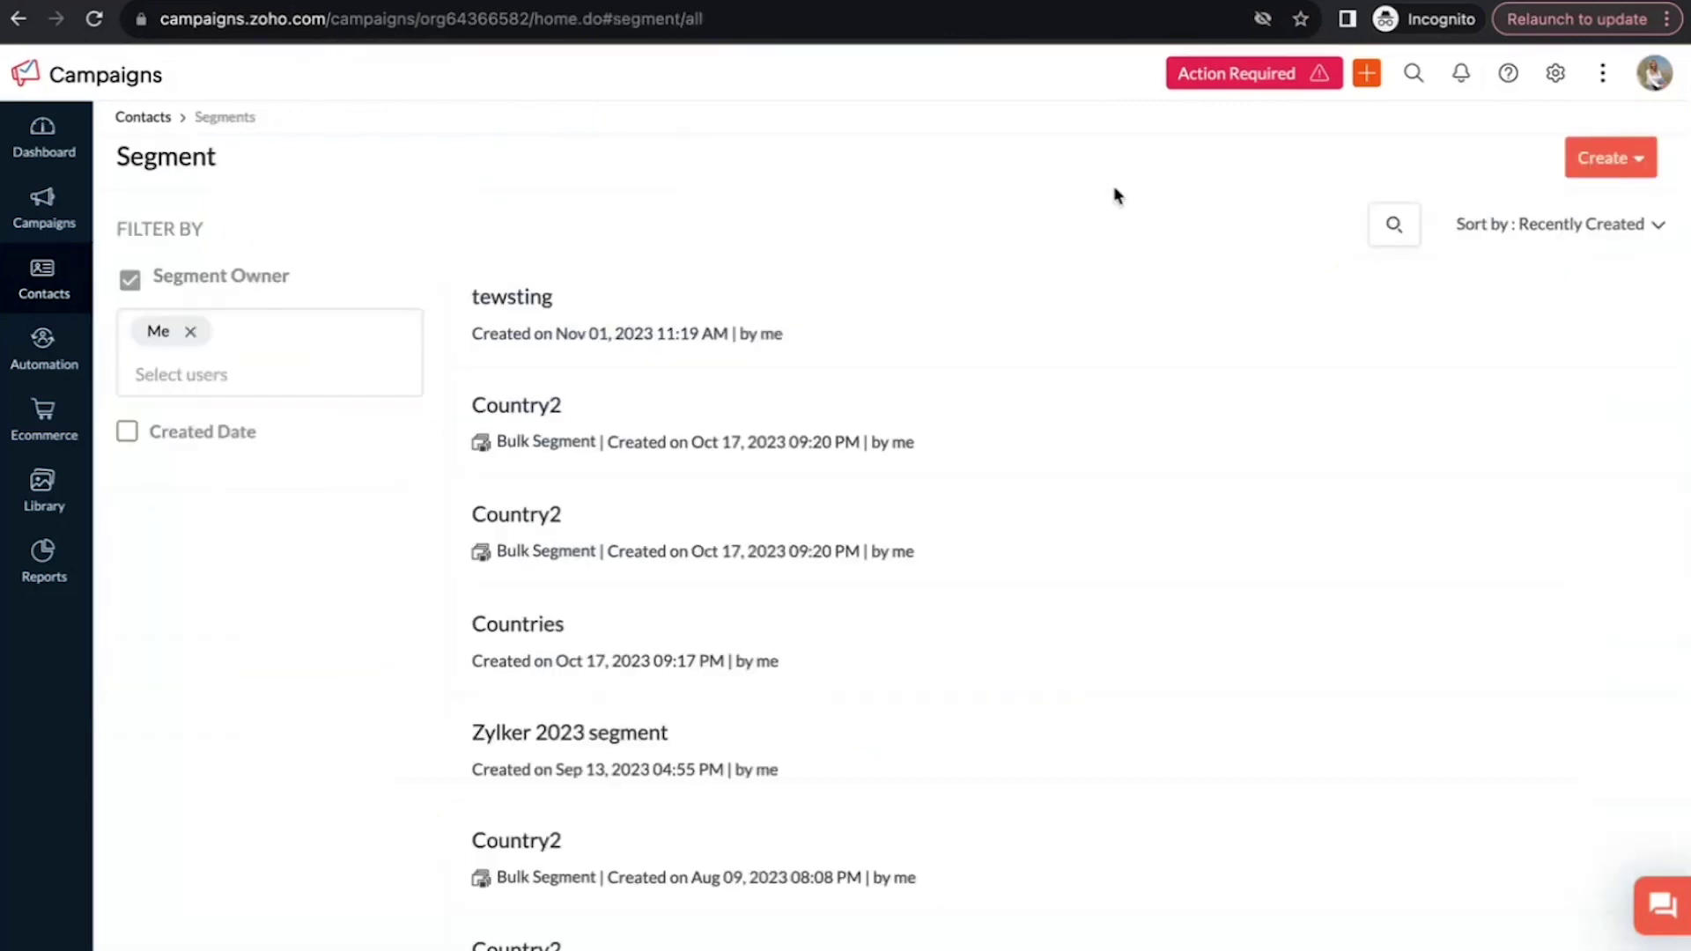
left_click(1617, 167)
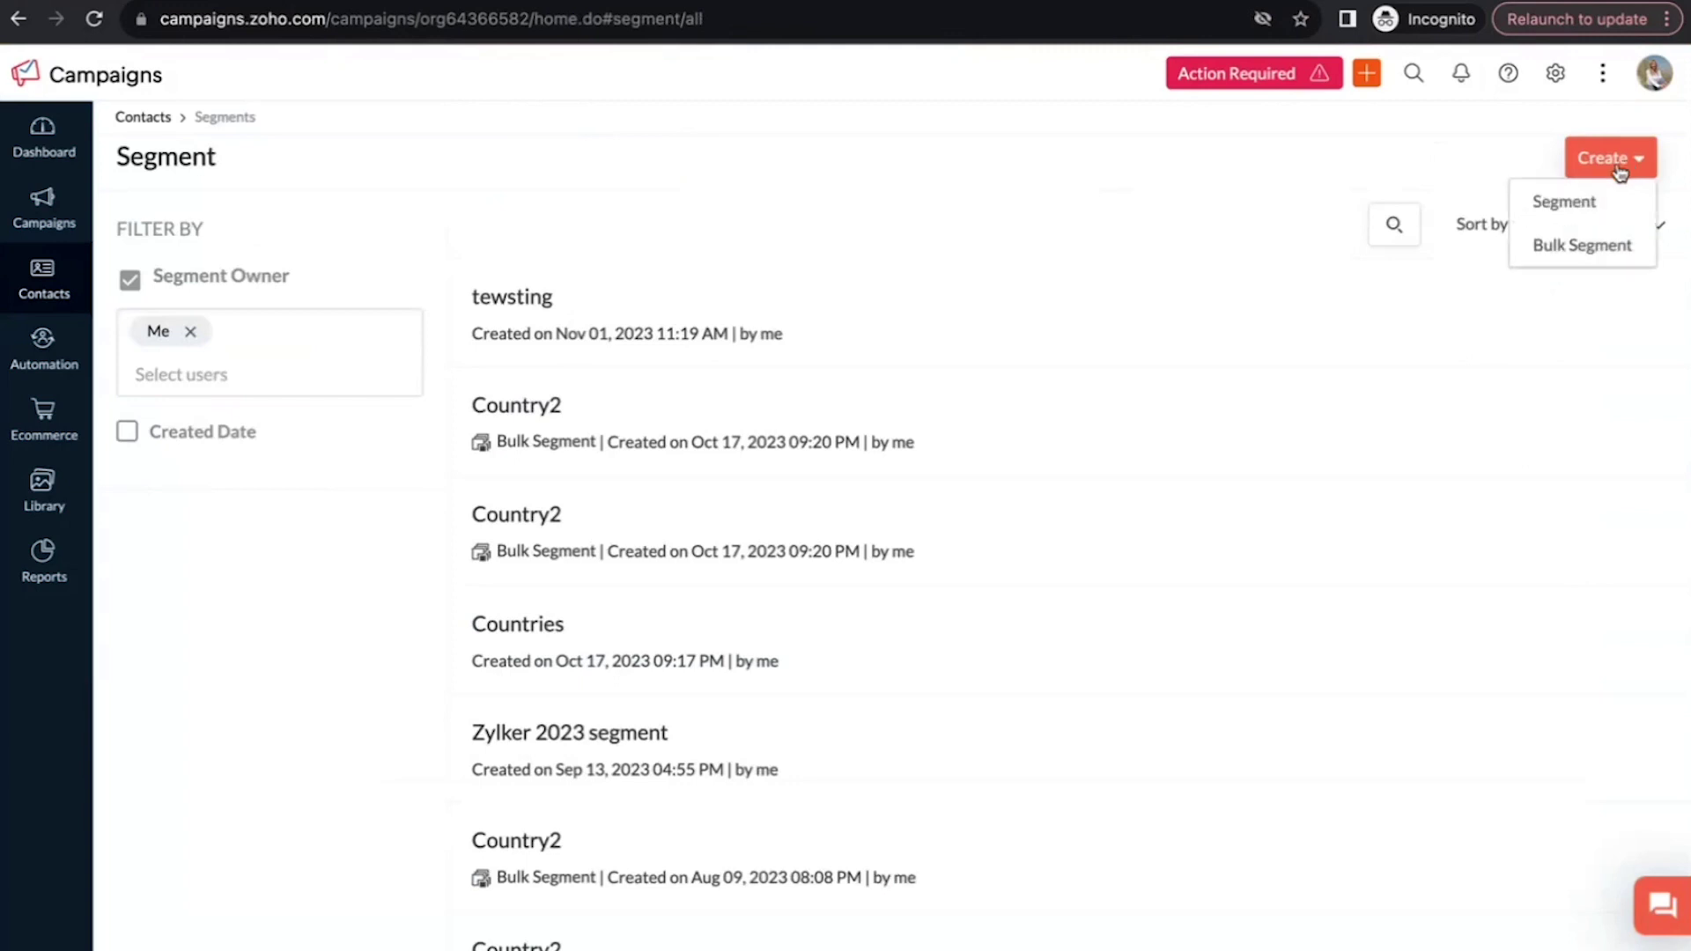
left_click(1556, 204)
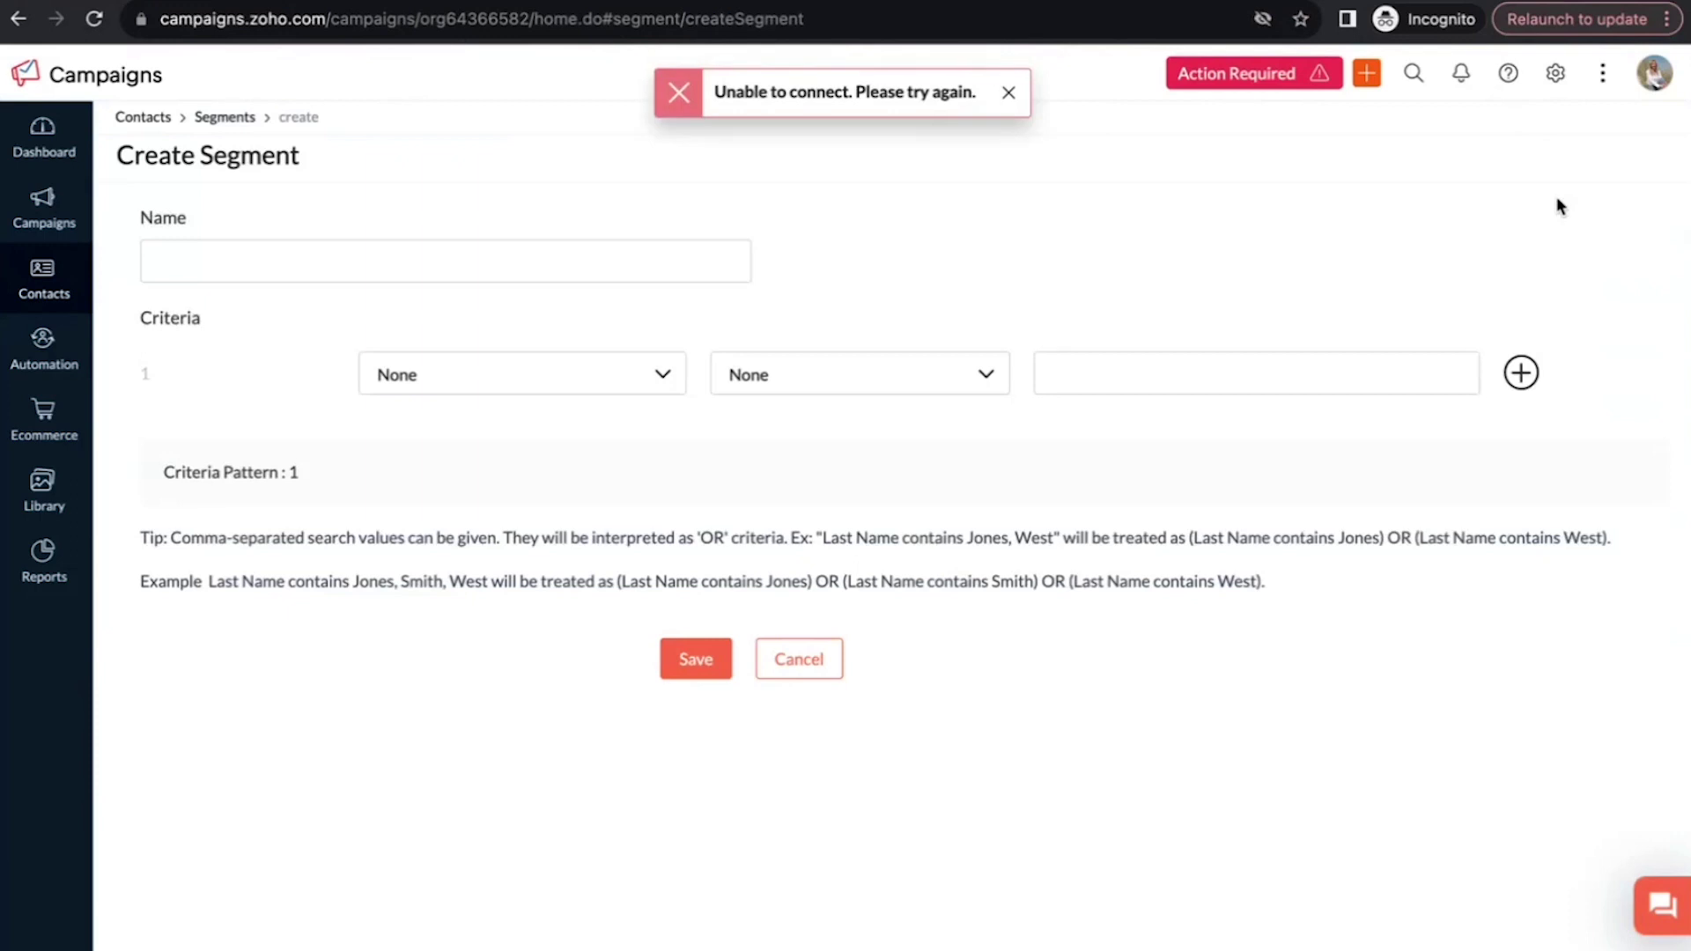
left_click(94, 18)
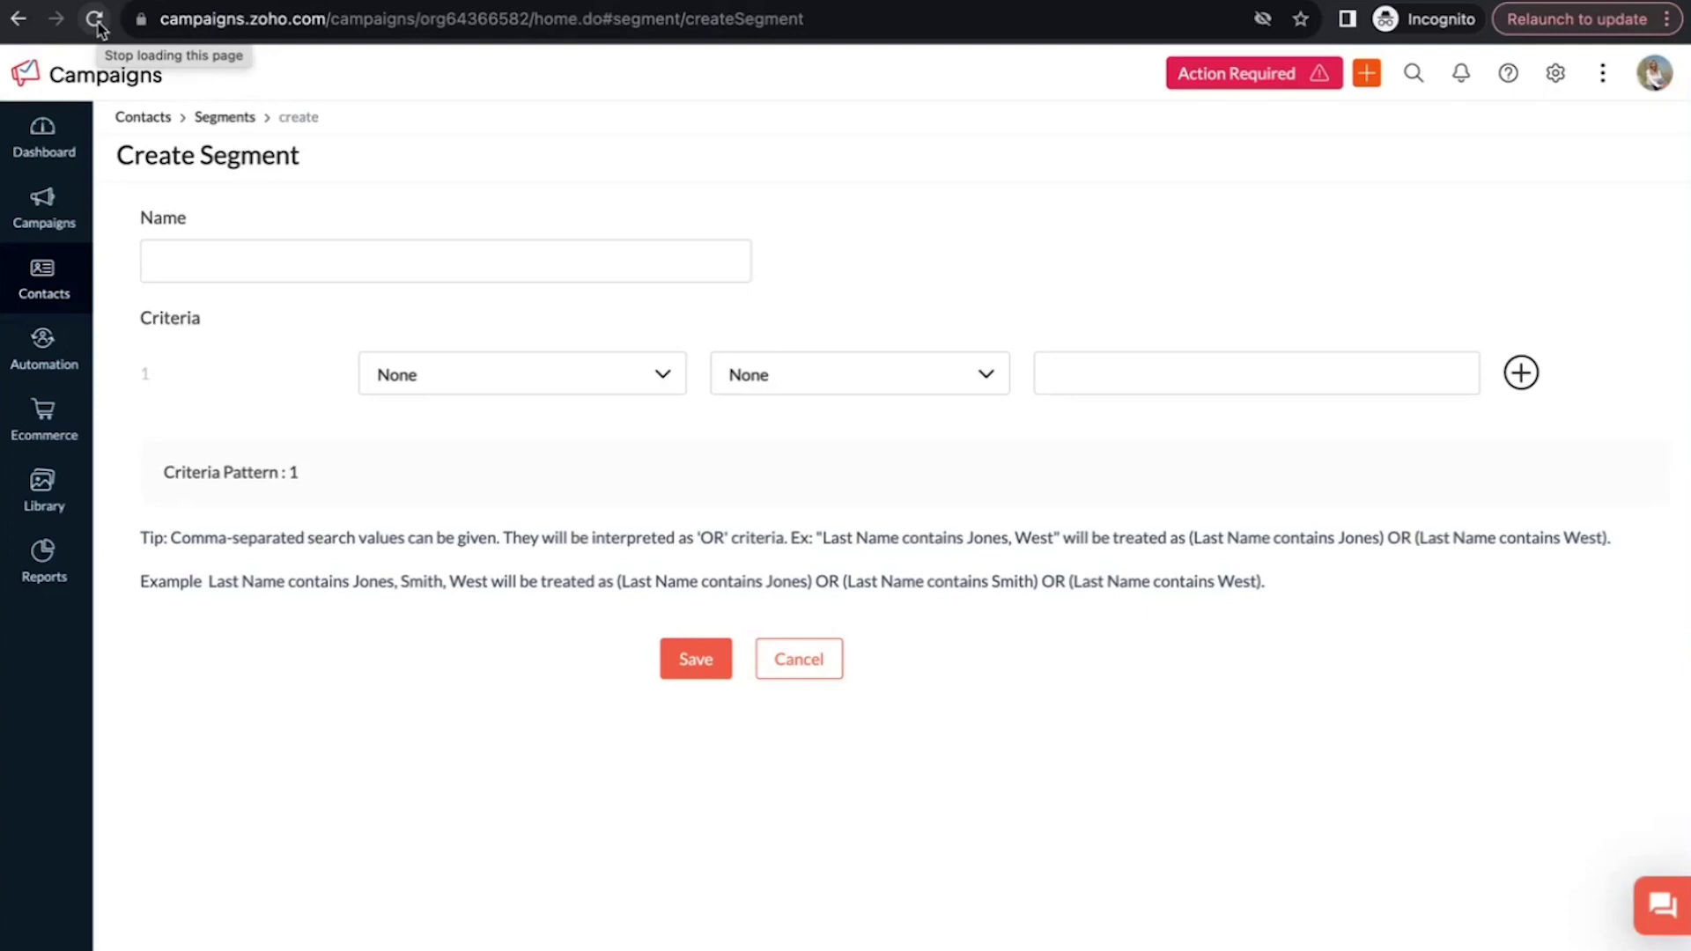
left_click(329, 262)
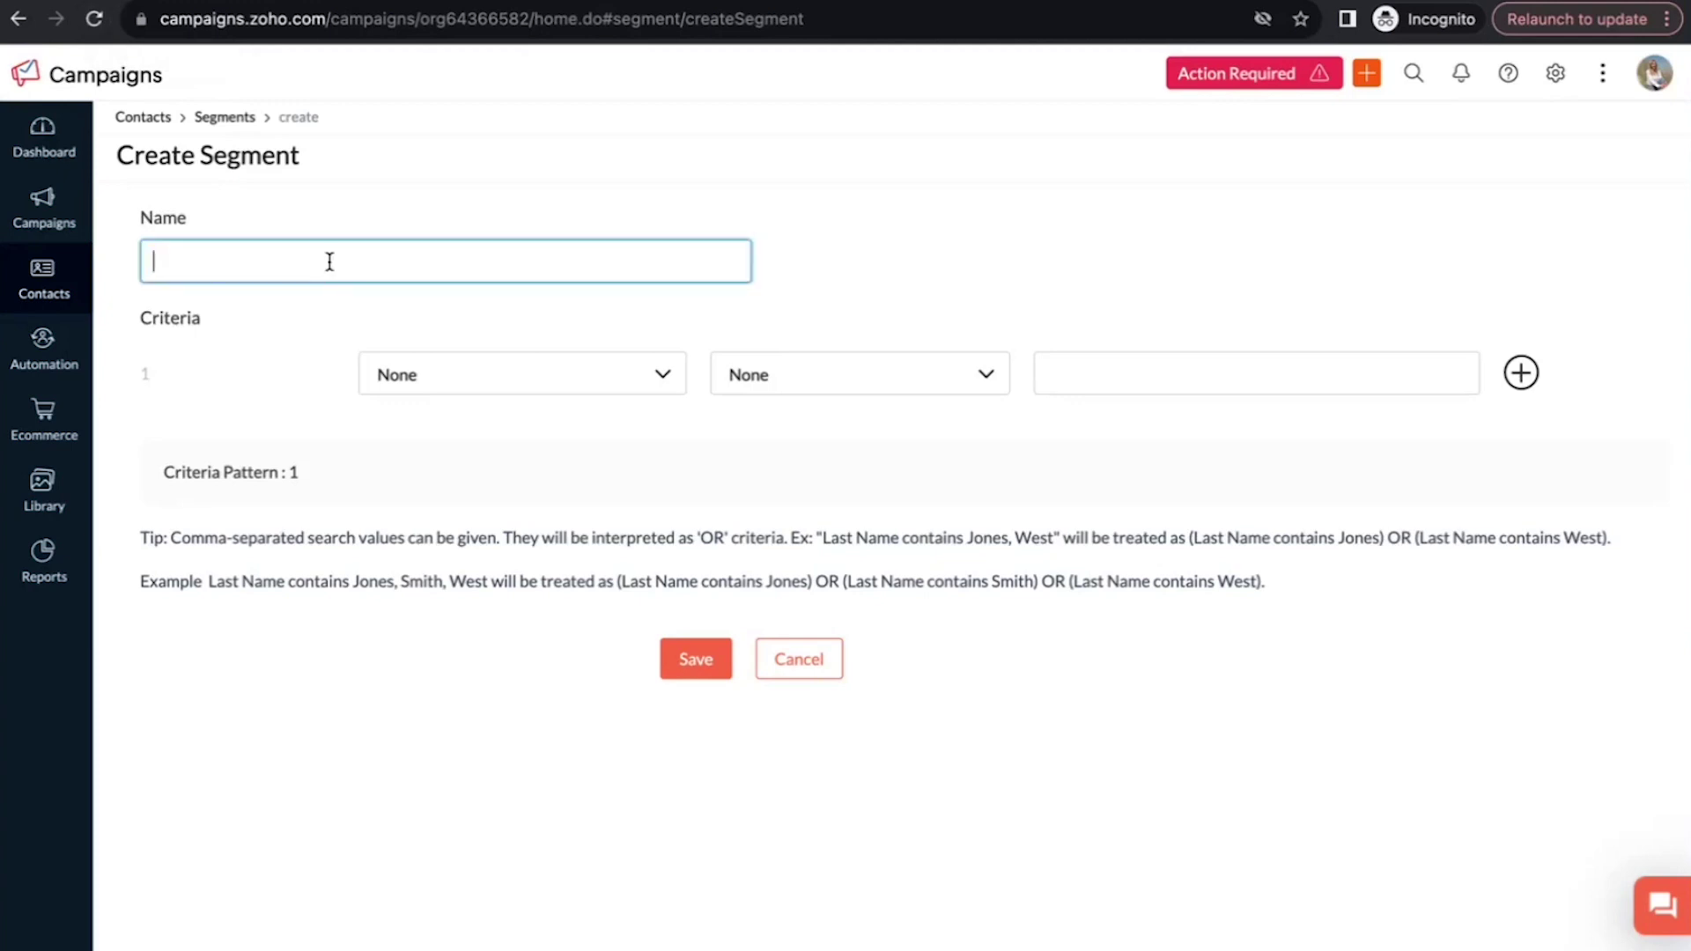
type("Active contacts")
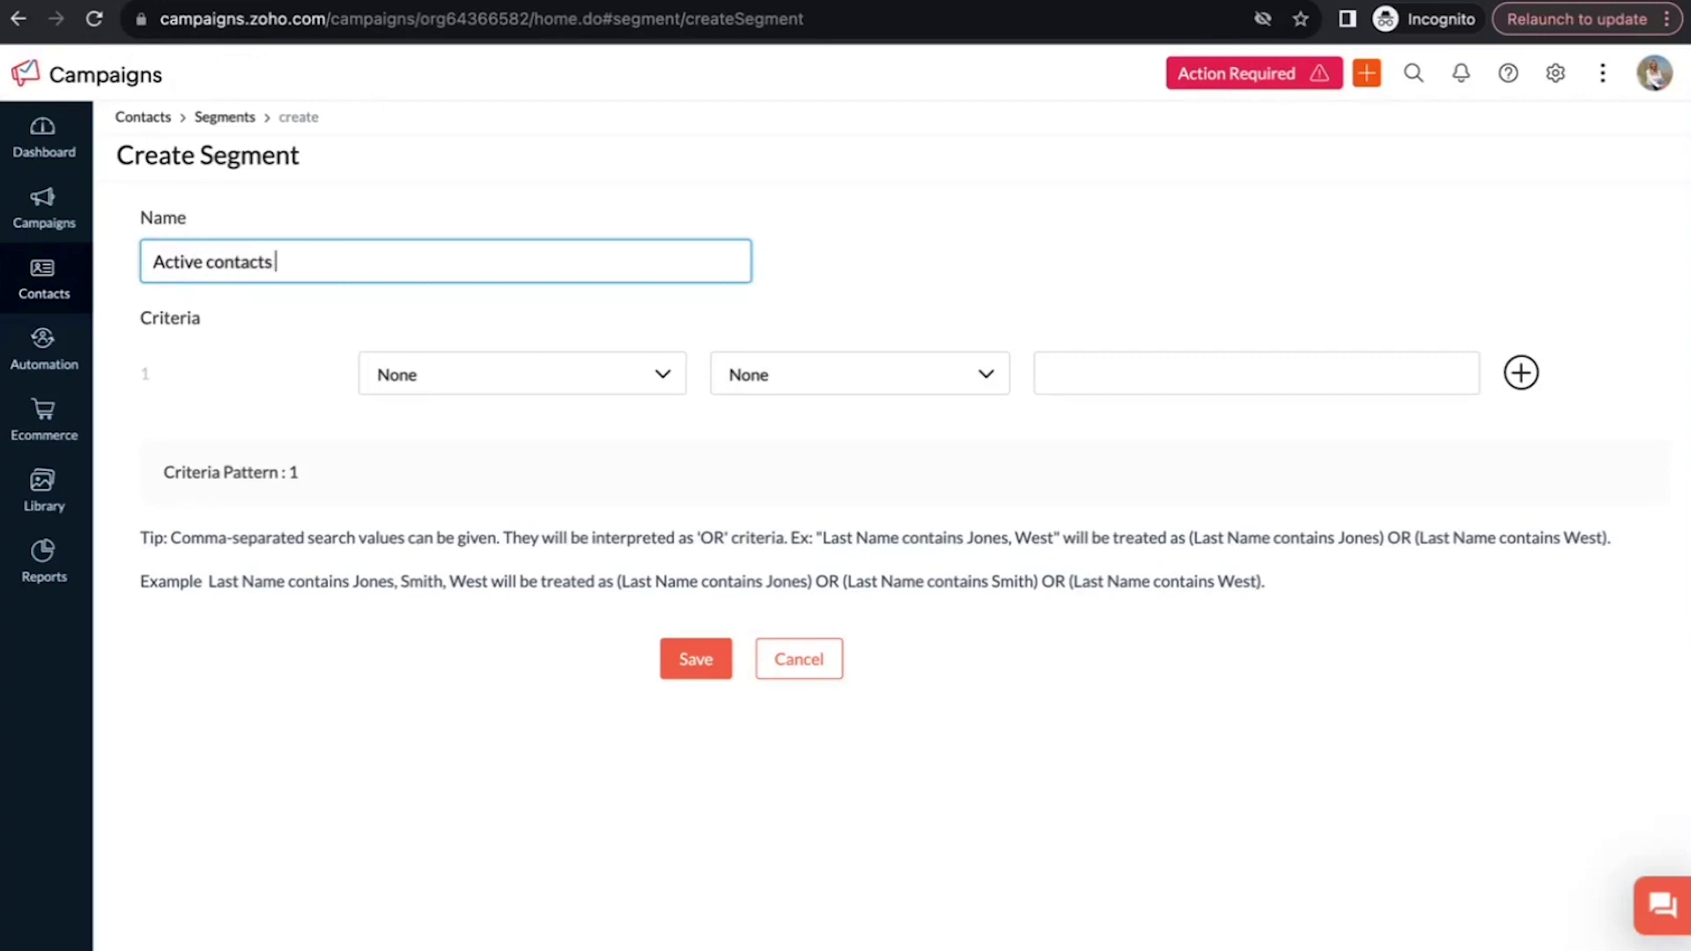
type(" 2023")
- Set the segment's first criterion to the contact activity field Contact Score equal to 5
left_click(665, 374)
scroll(520, 532, "down", 1)
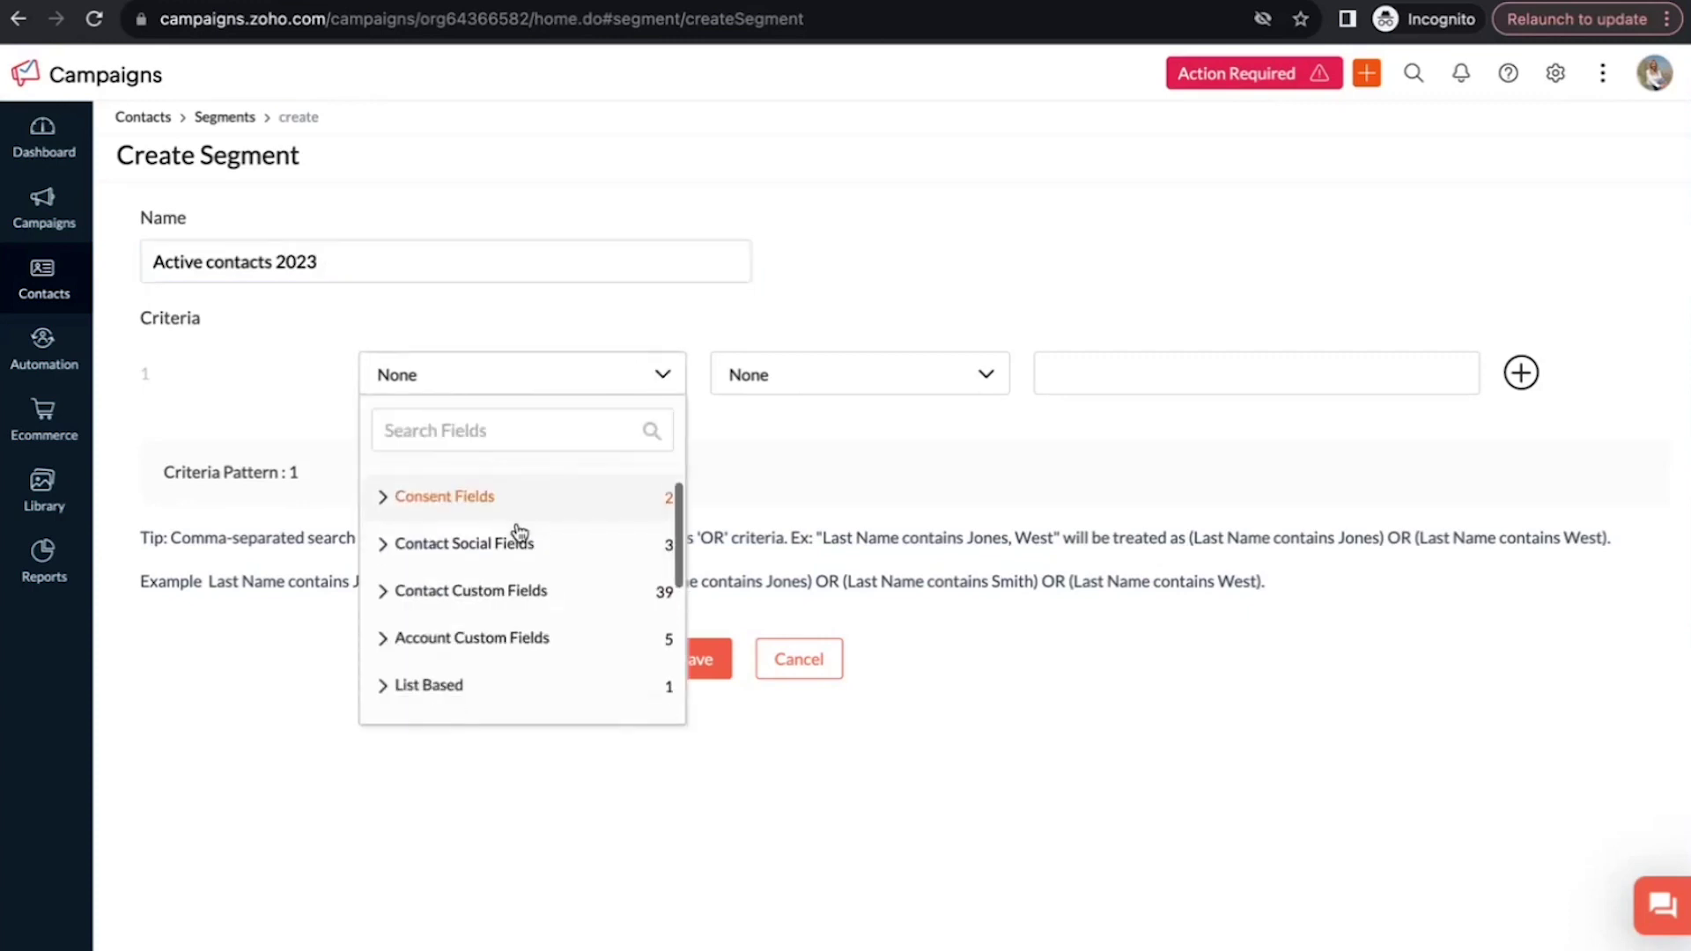
scroll(519, 534, "down", 3)
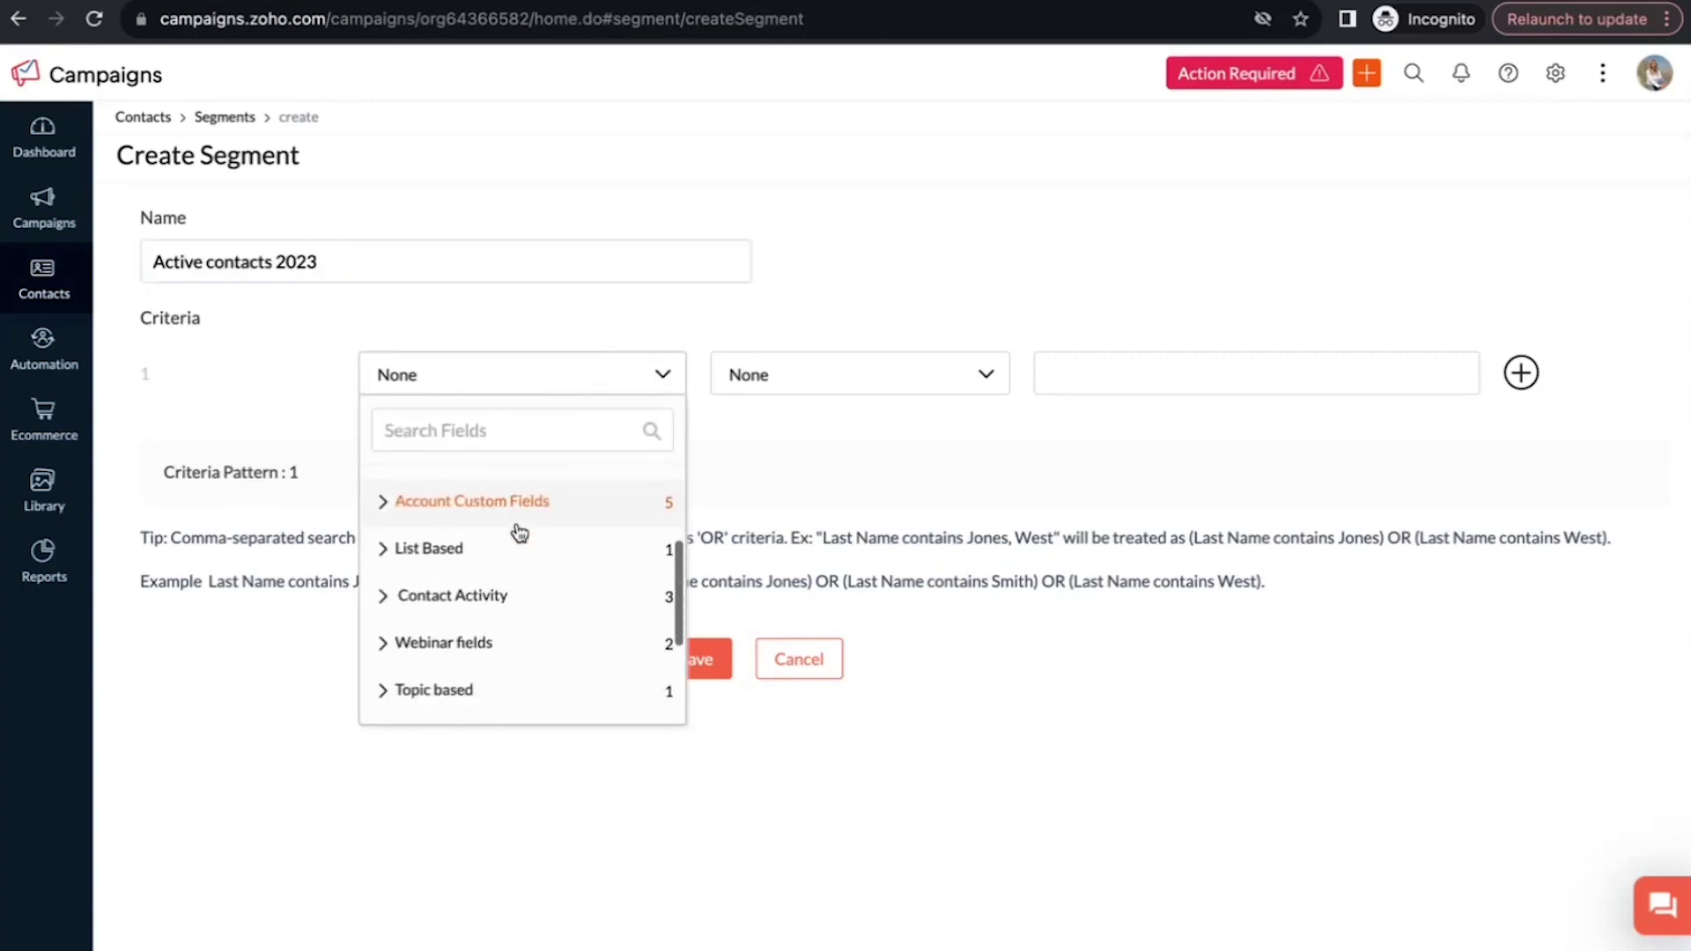
left_click(505, 601)
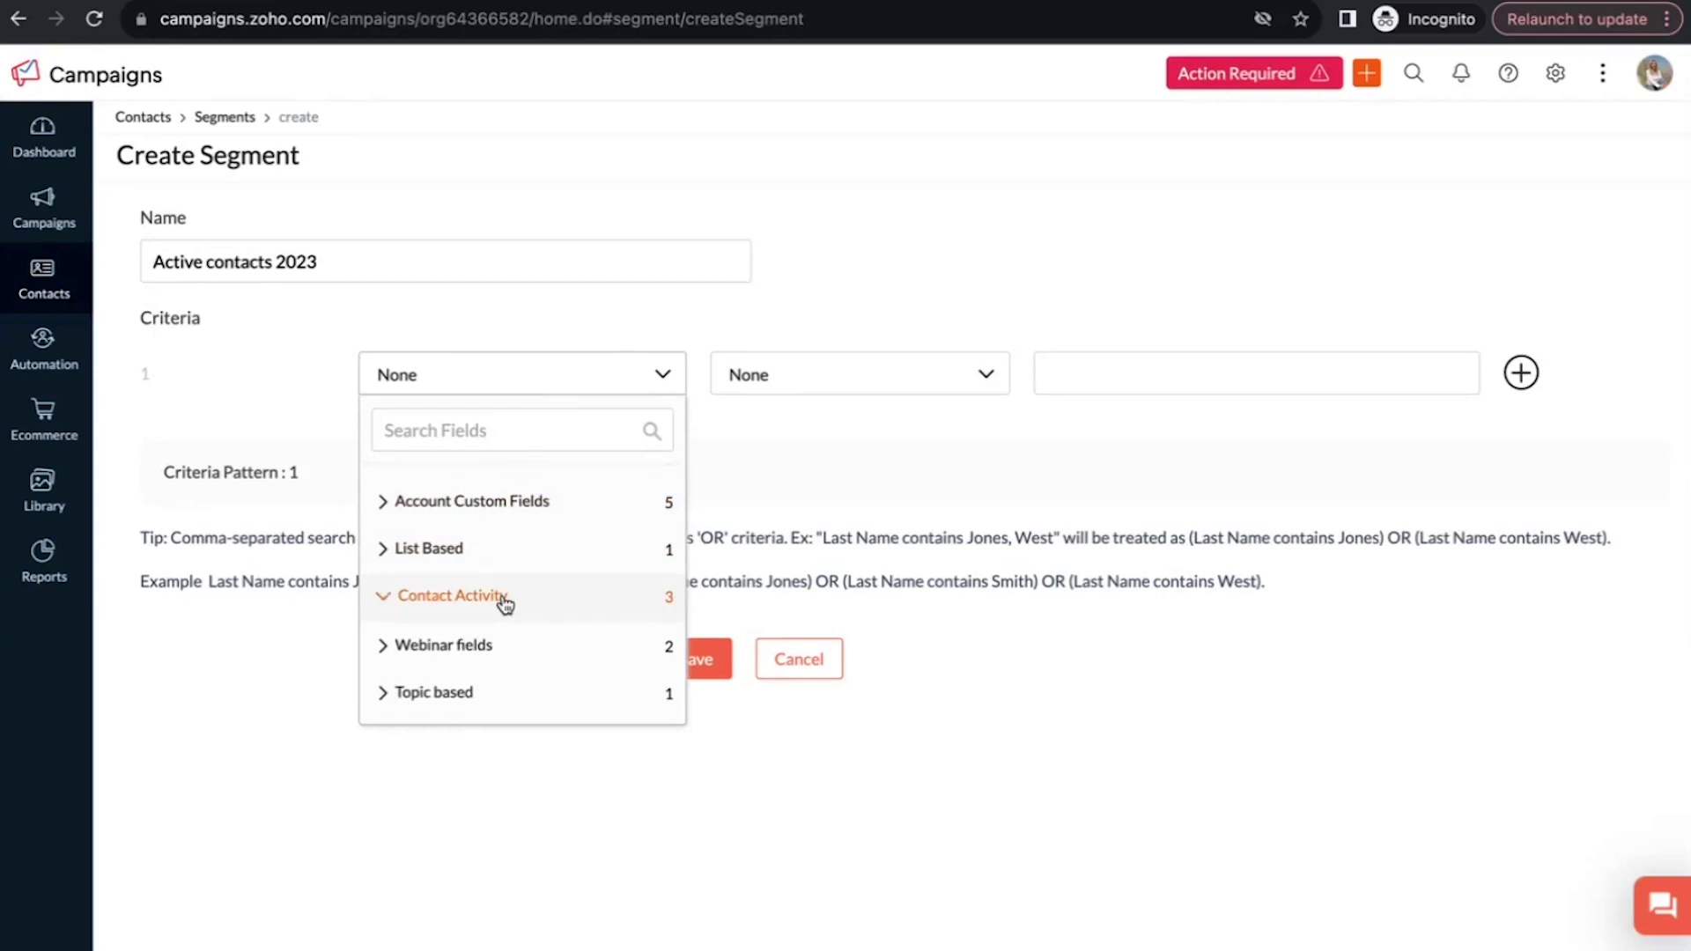
scroll(504, 603, "down", 1)
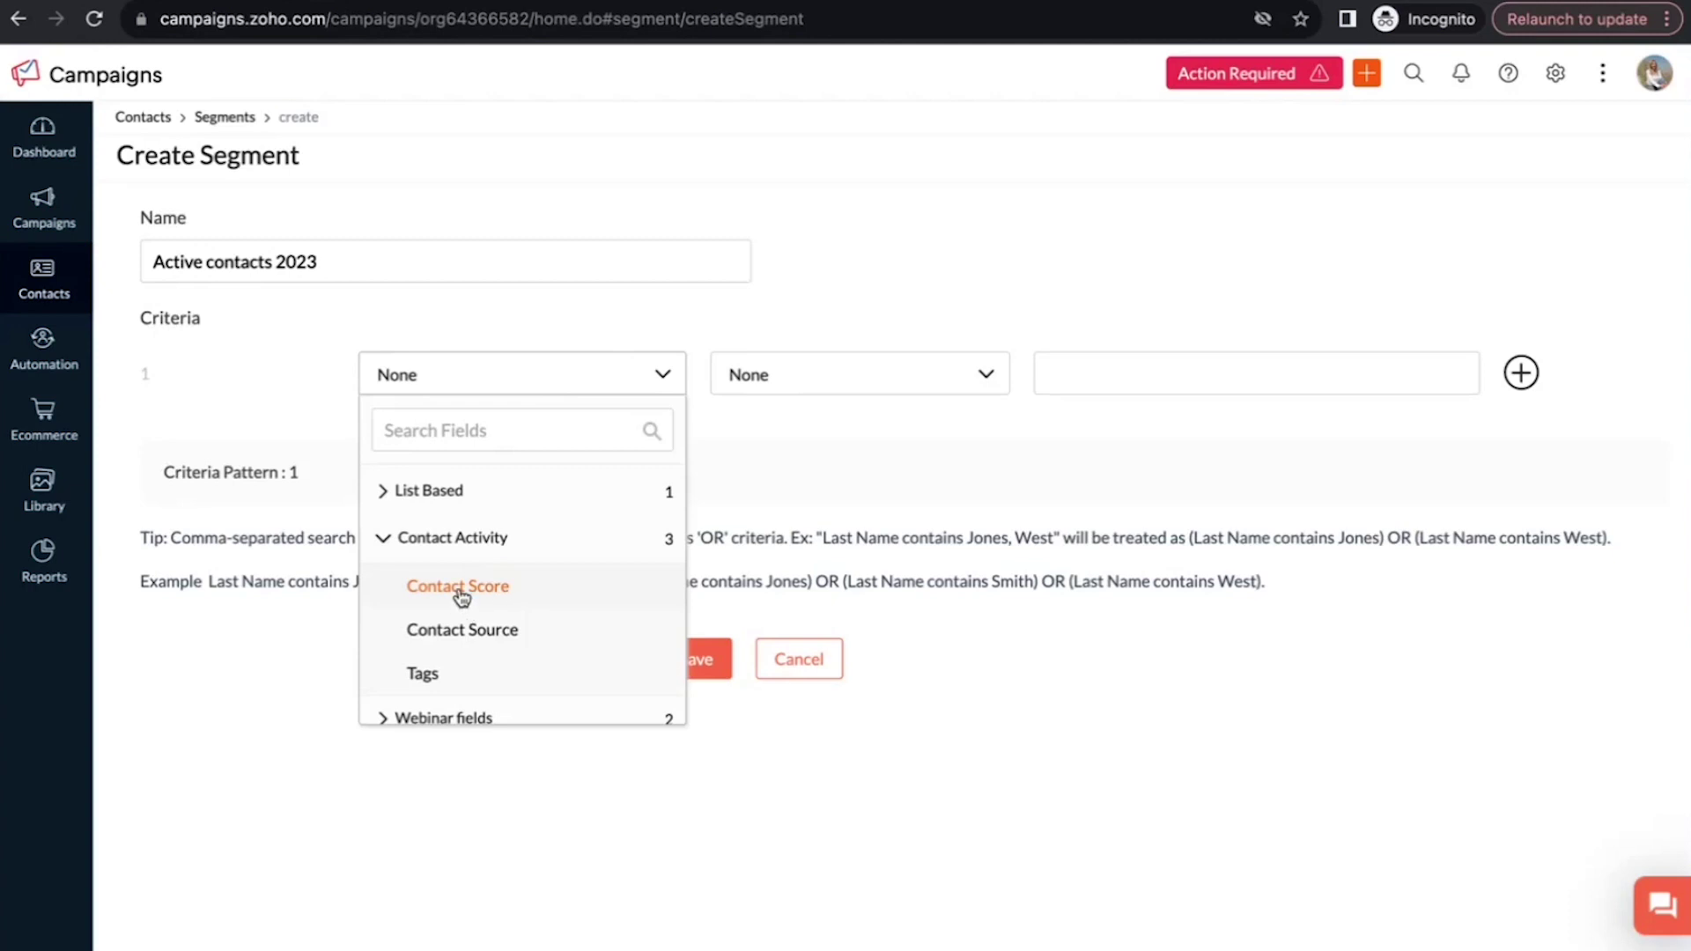
left_click(461, 598)
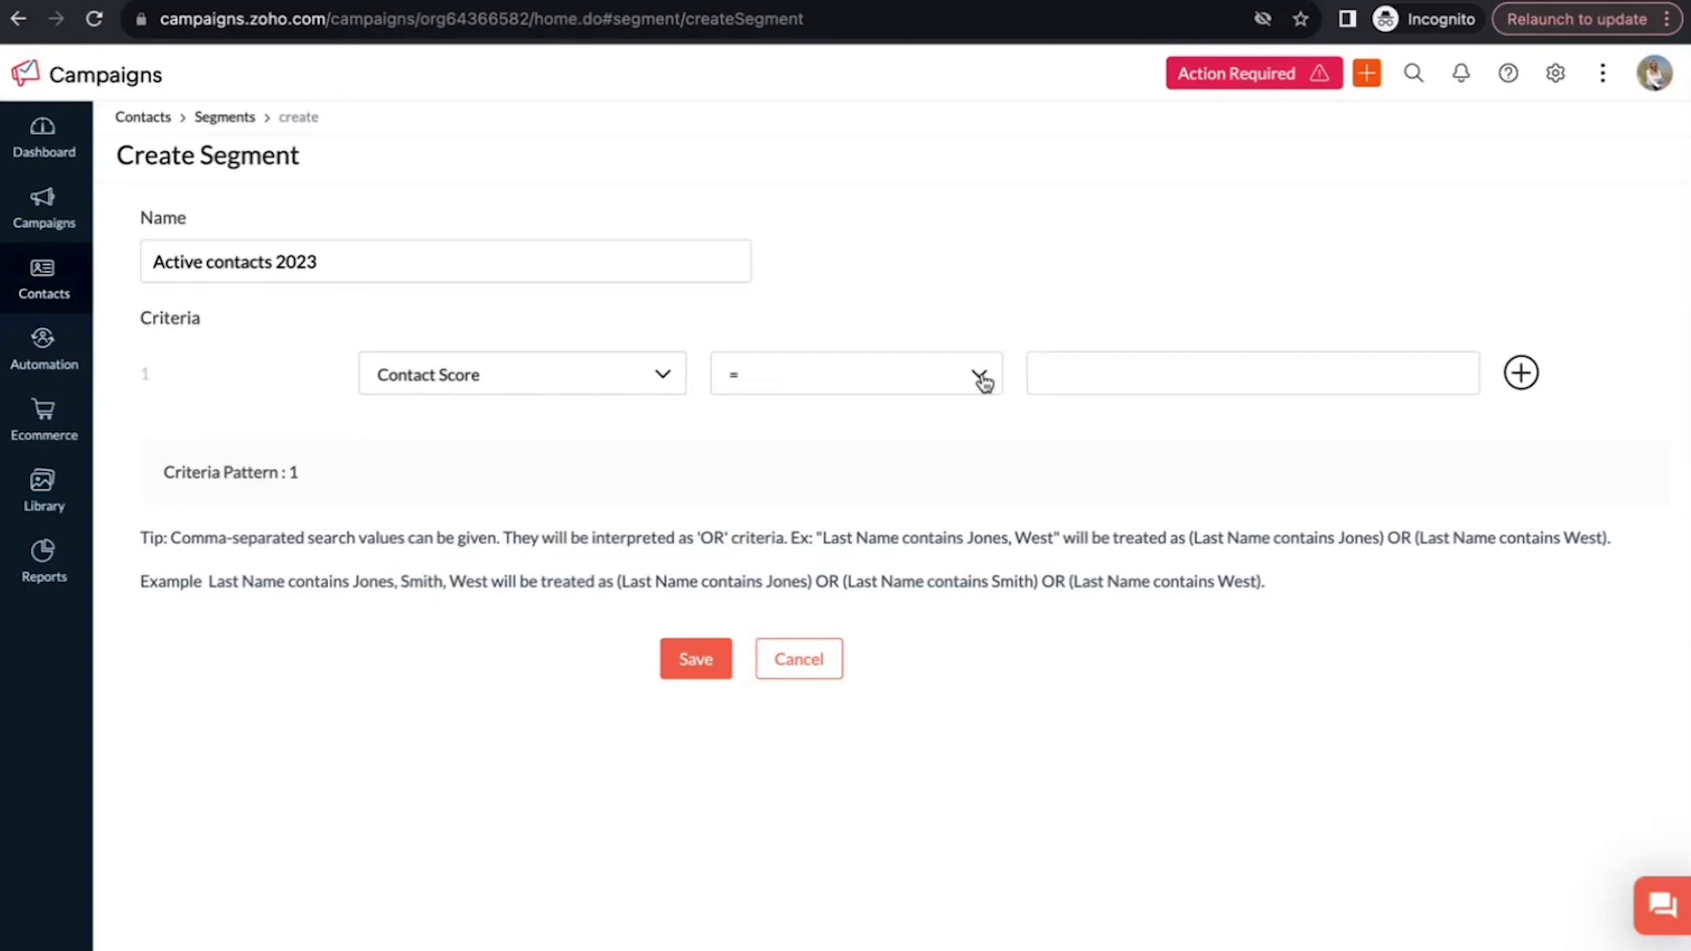
left_click(1091, 374)
type("5")
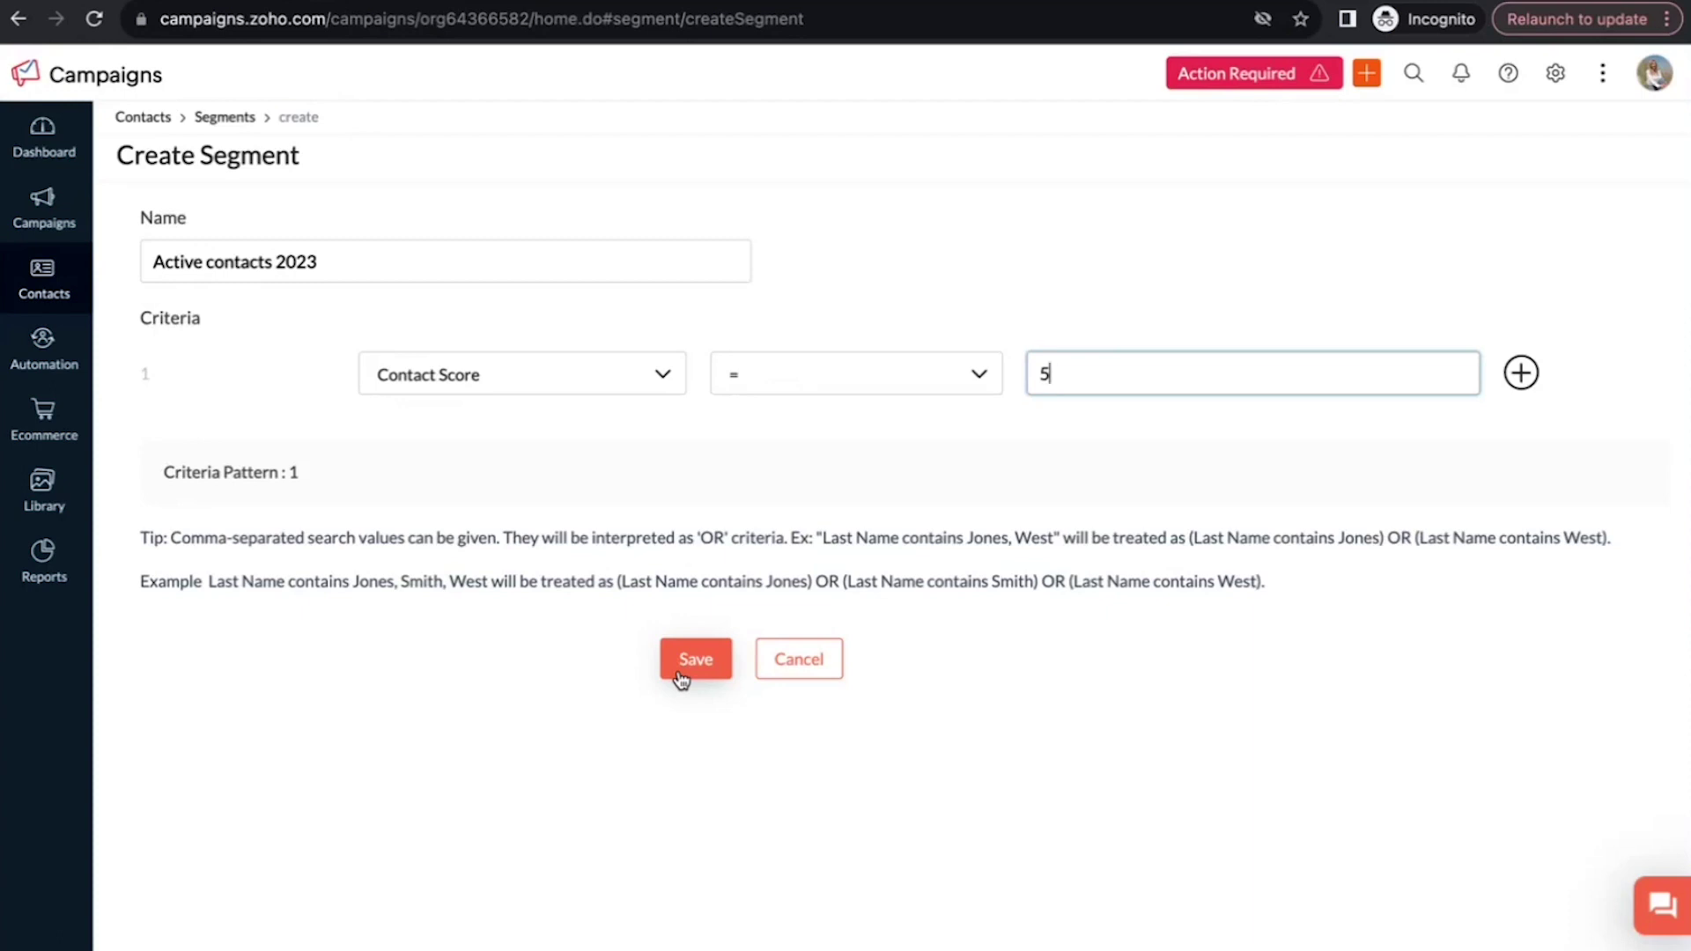
- Go to topic management and examine the topics set up under each Zylker product in the contact preferences
left_click(56, 282)
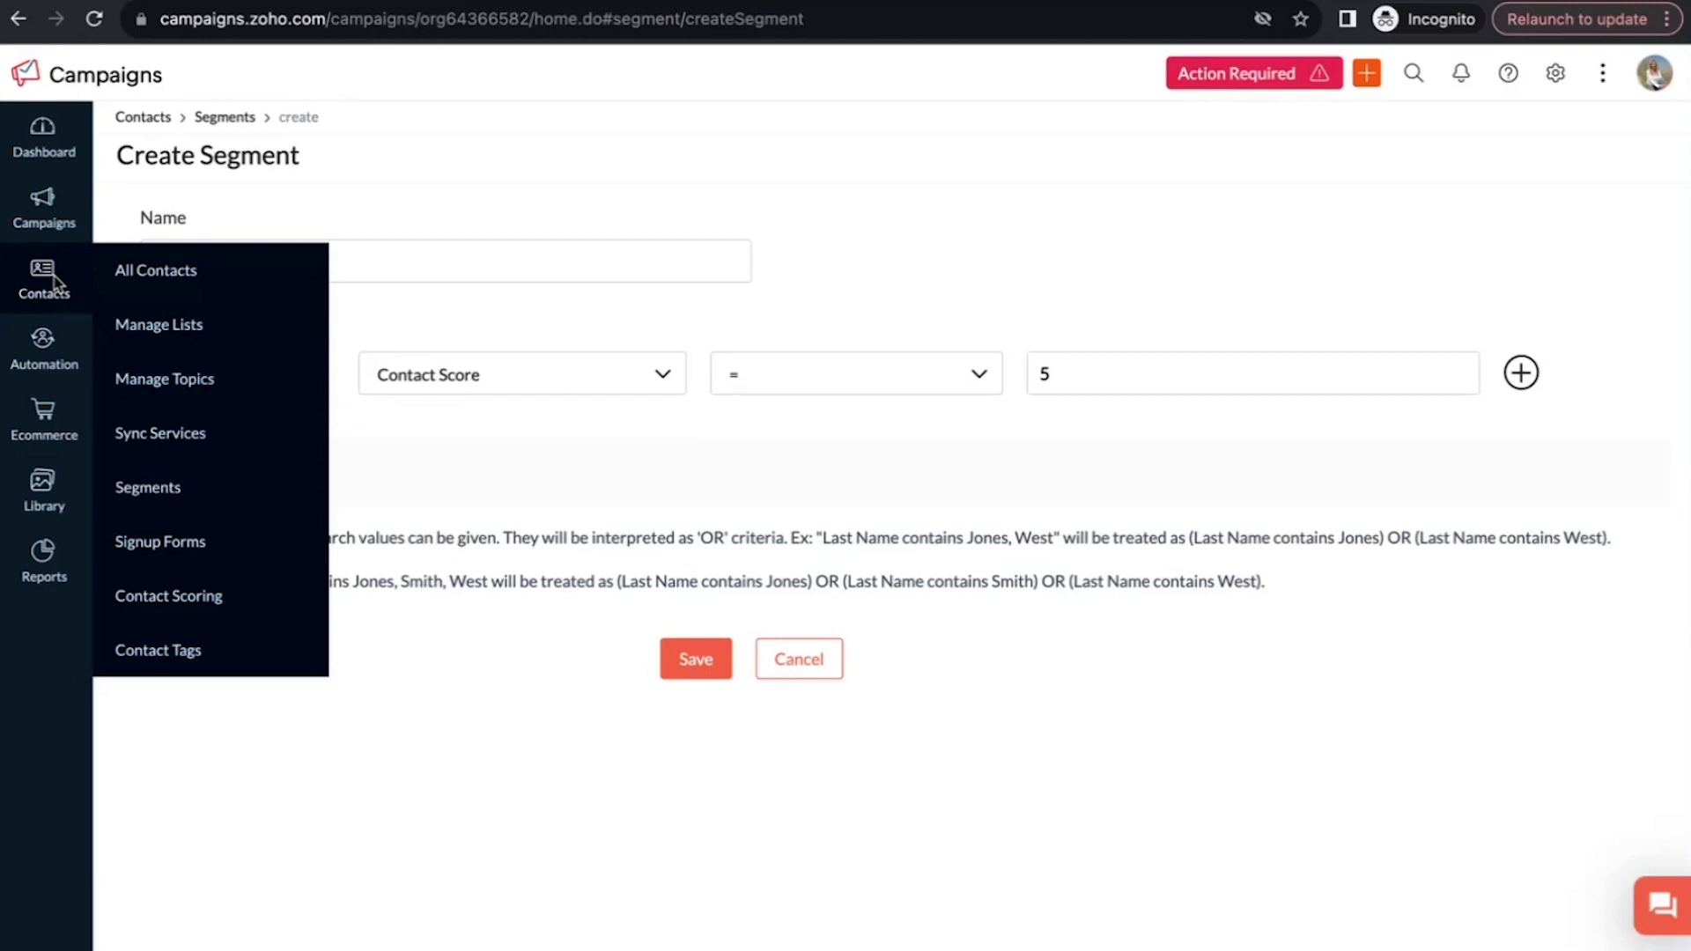
left_click(154, 380)
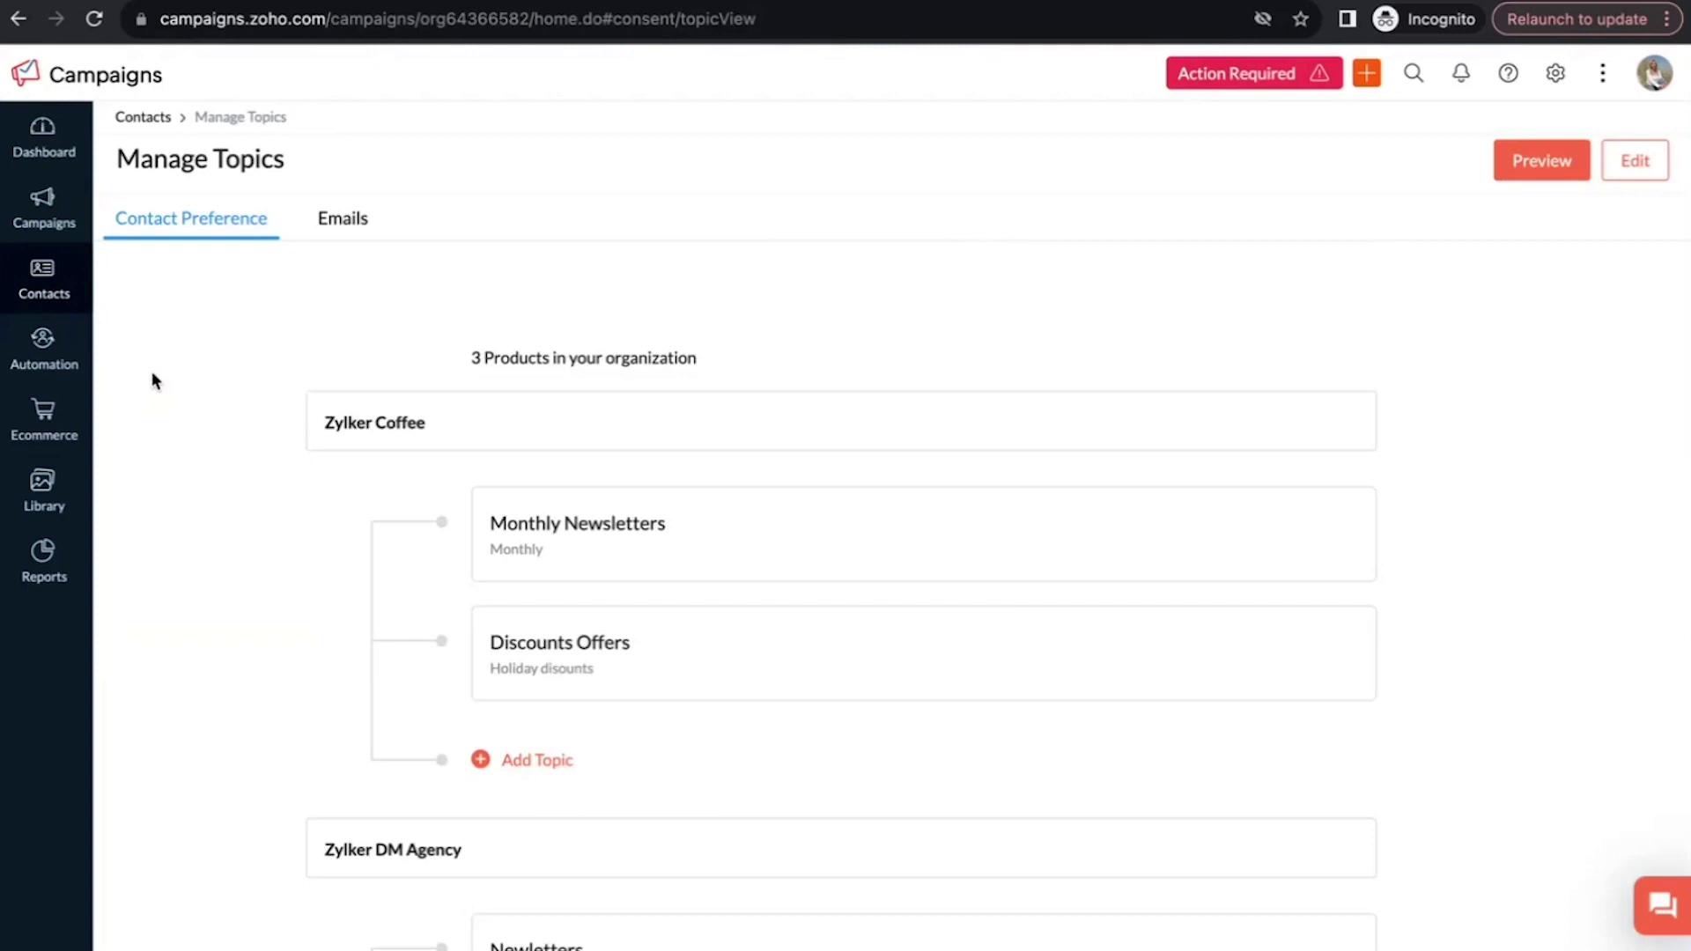
scroll(153, 375, "down", 2)
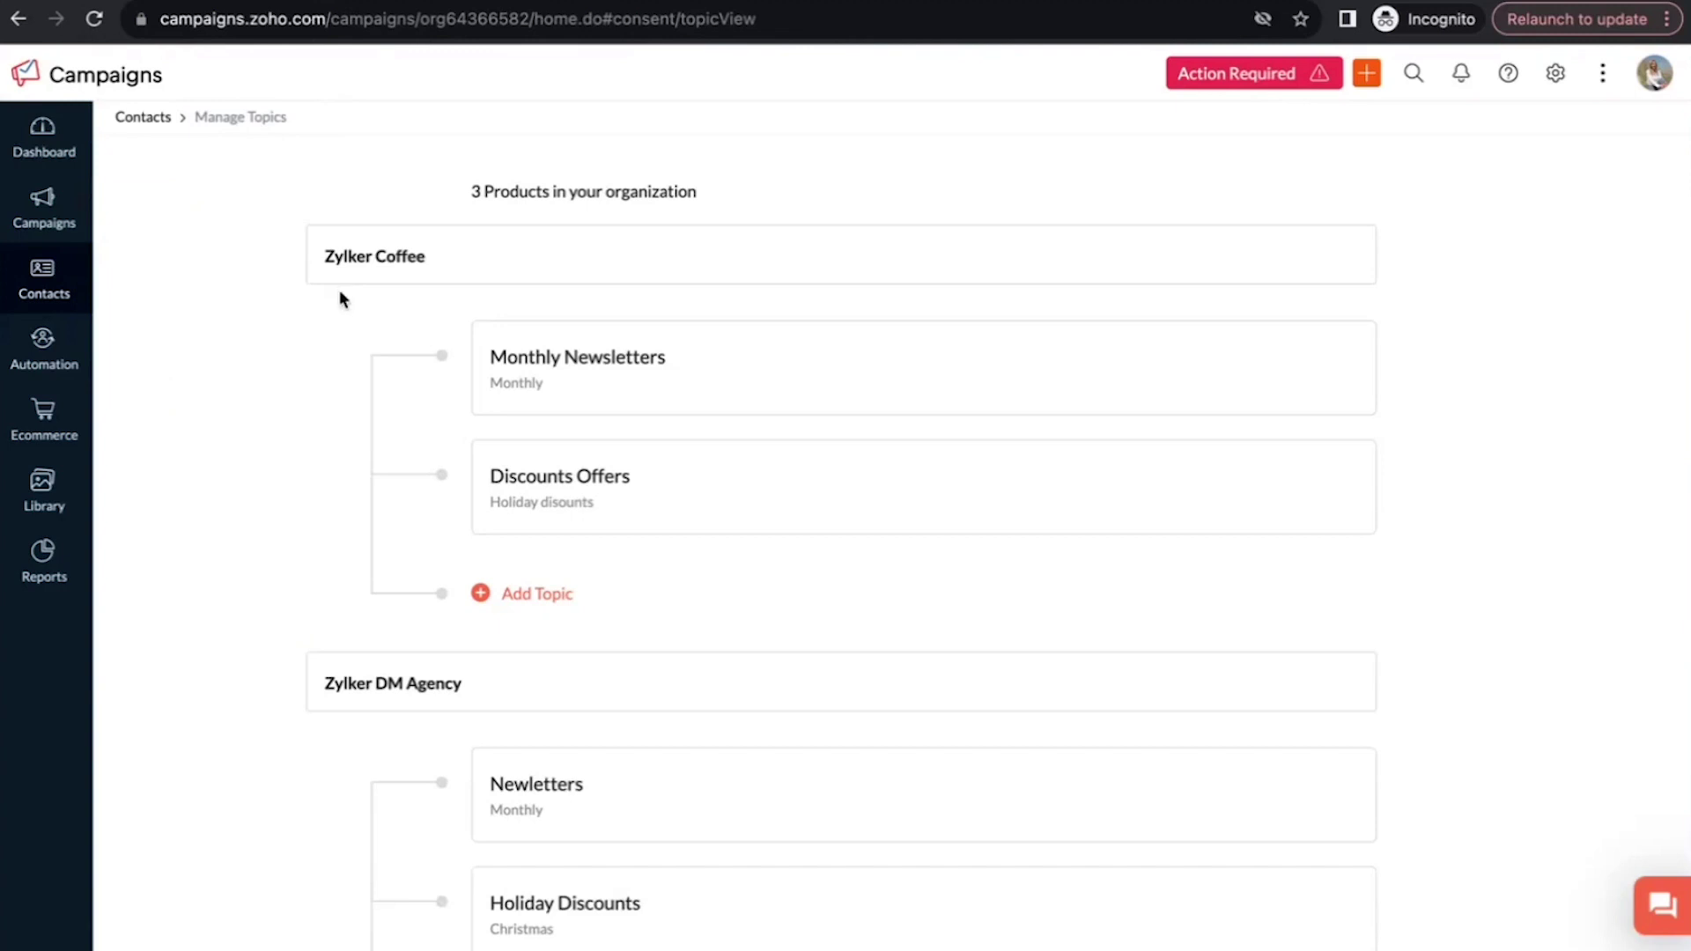
mouse_move(345, 283)
scroll(301, 700, "down", 7)
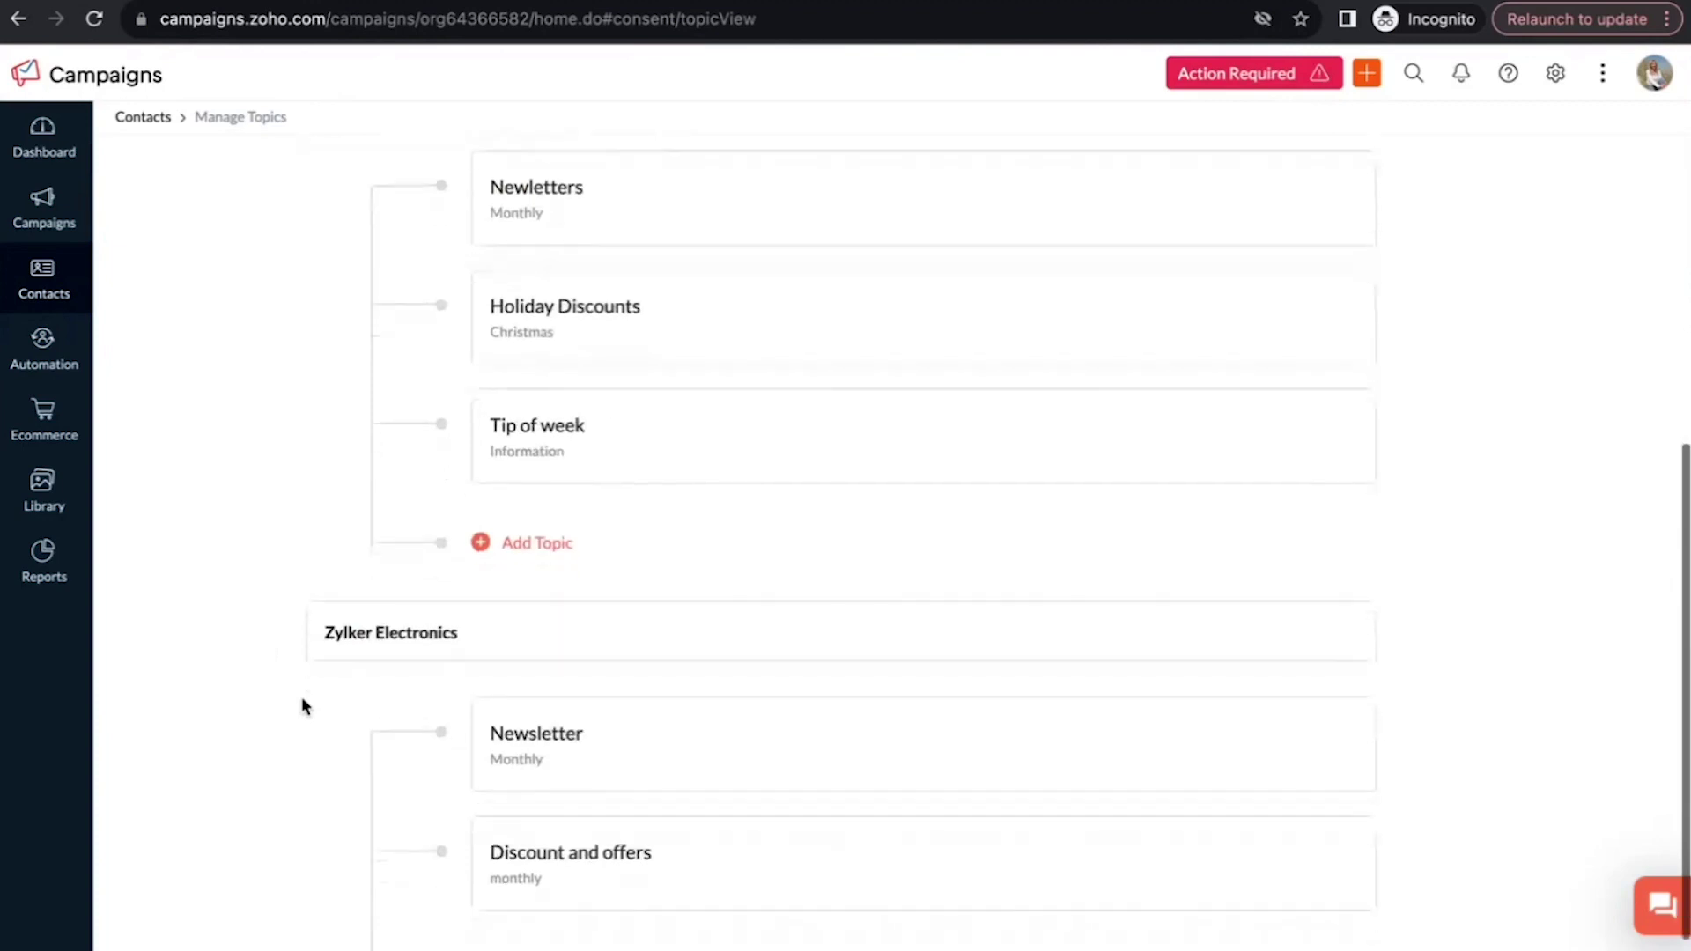
scroll(302, 699, "up", 8)
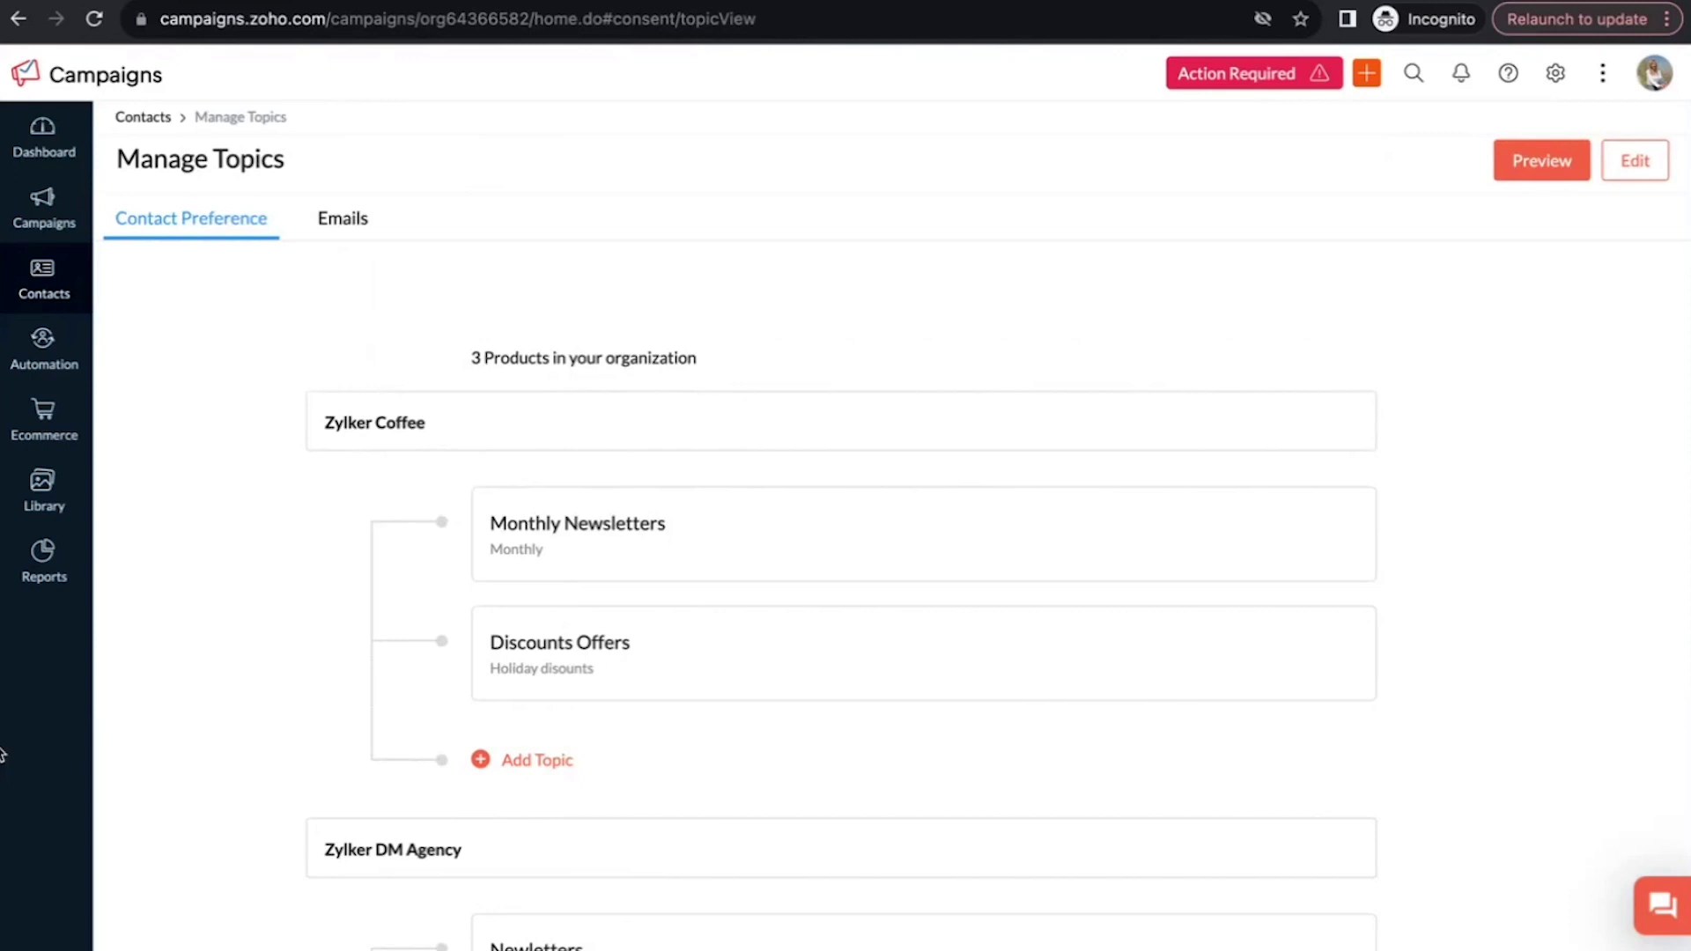
mouse_move(395, 445)
- Create a signup form from the embedded long-form template with the red "Join Our Newsletter" header on a dark grey background
mouse_move(44, 293)
left_click(174, 555)
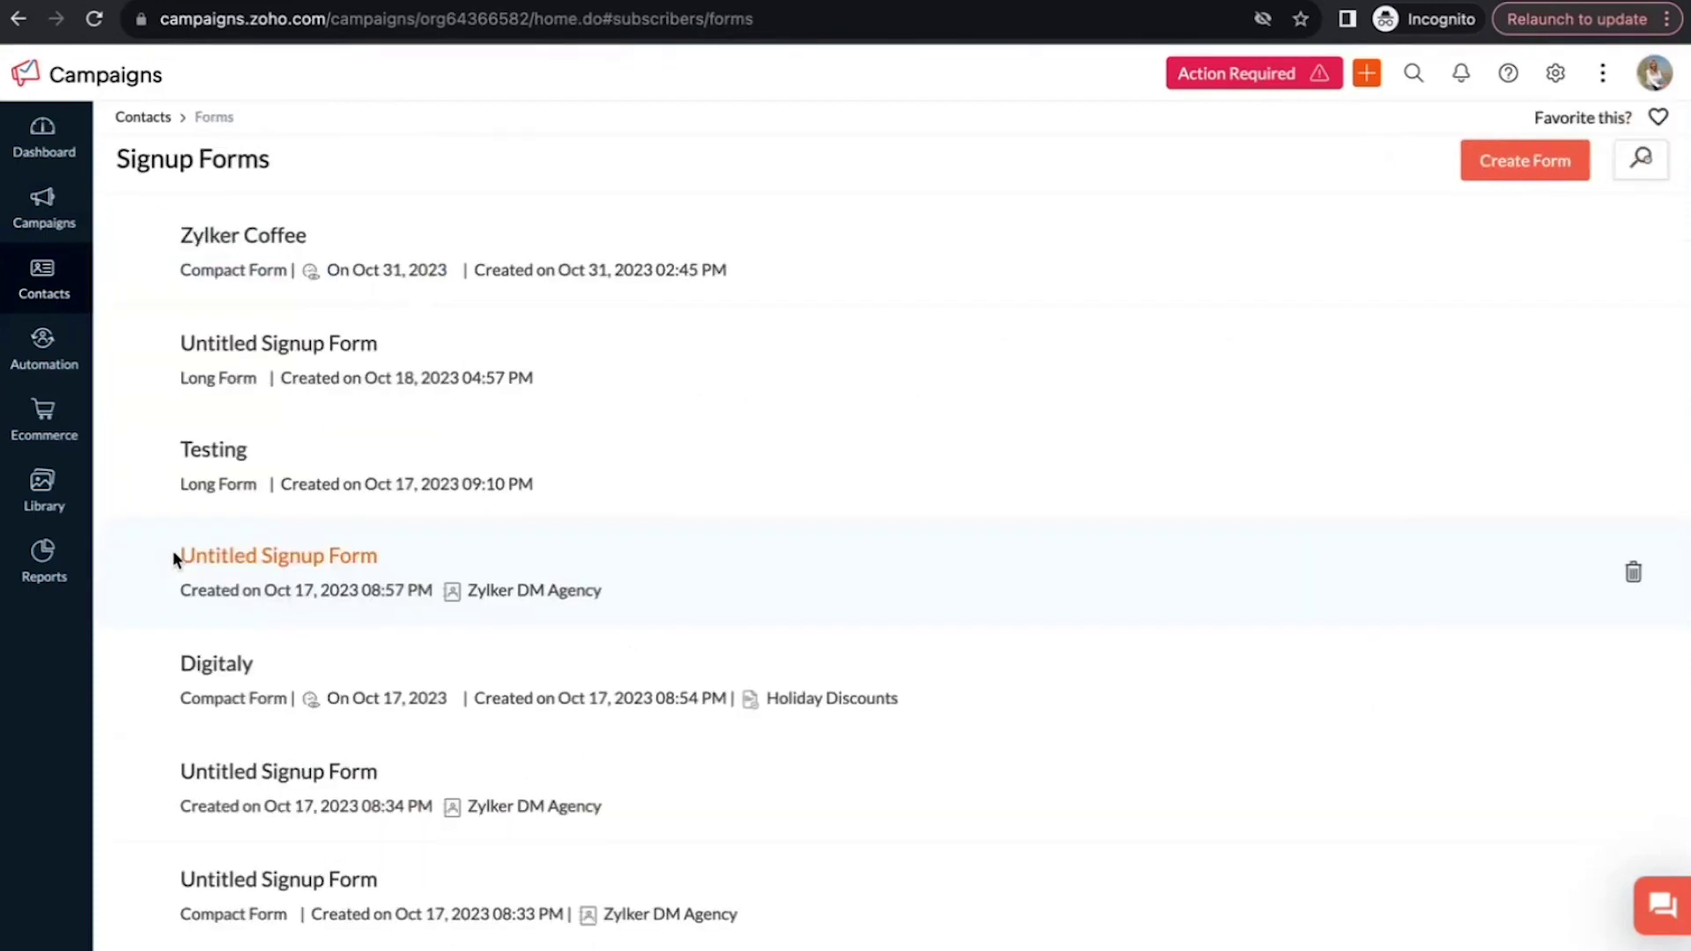
left_click(1496, 162)
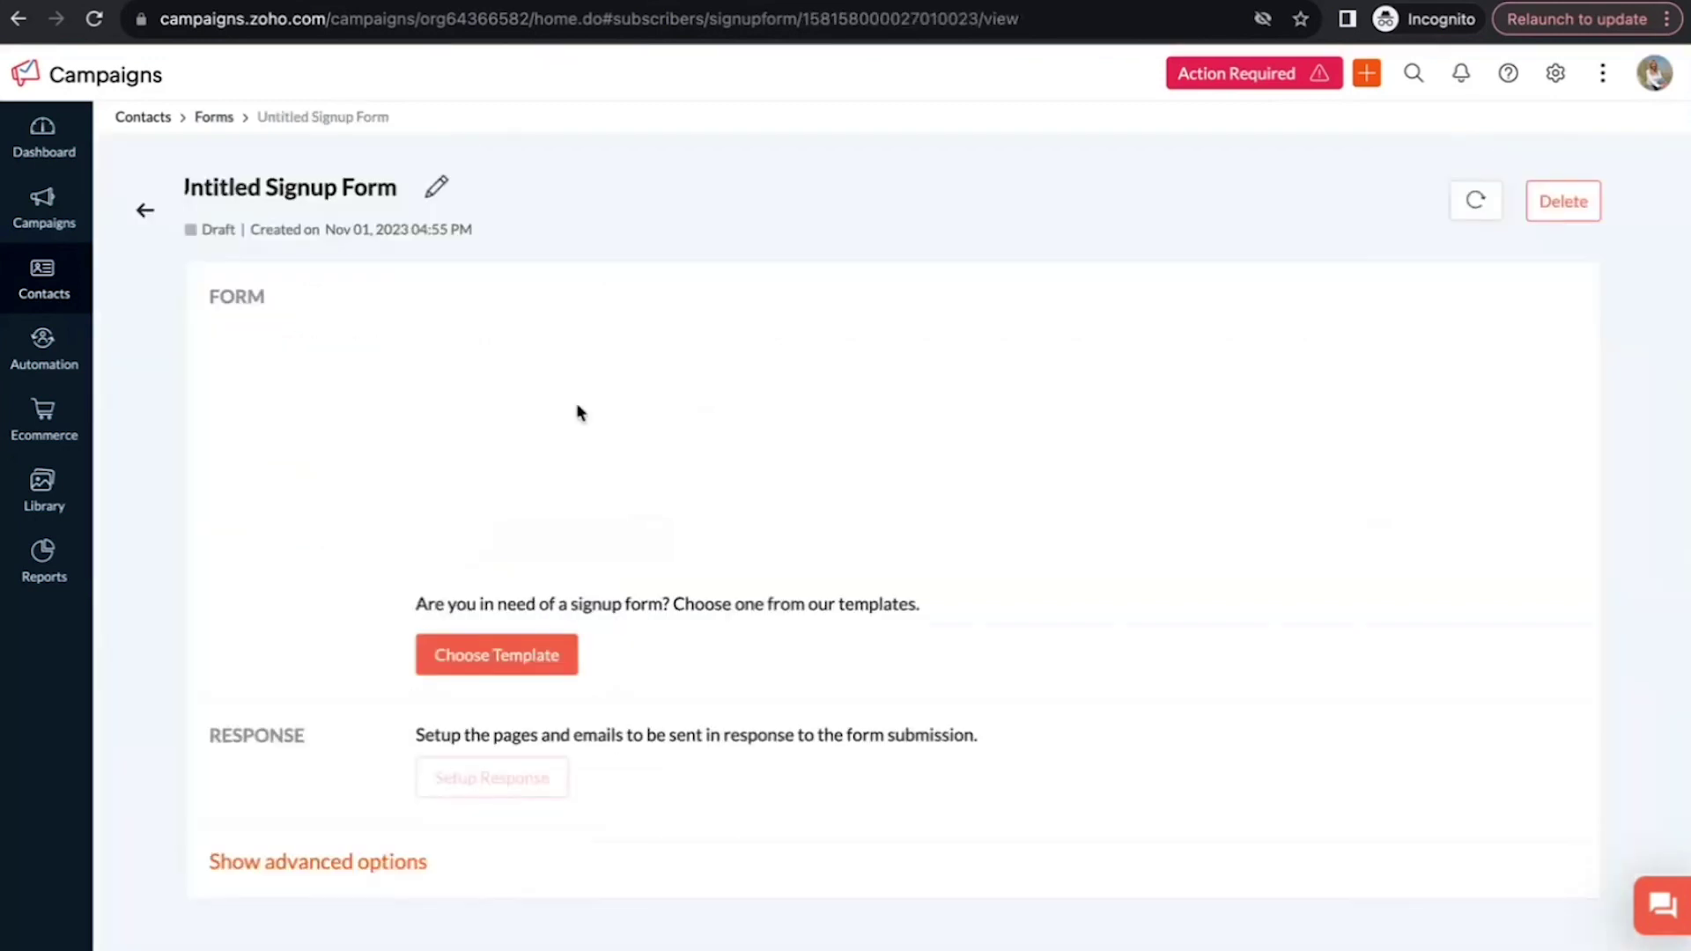
left_click(457, 654)
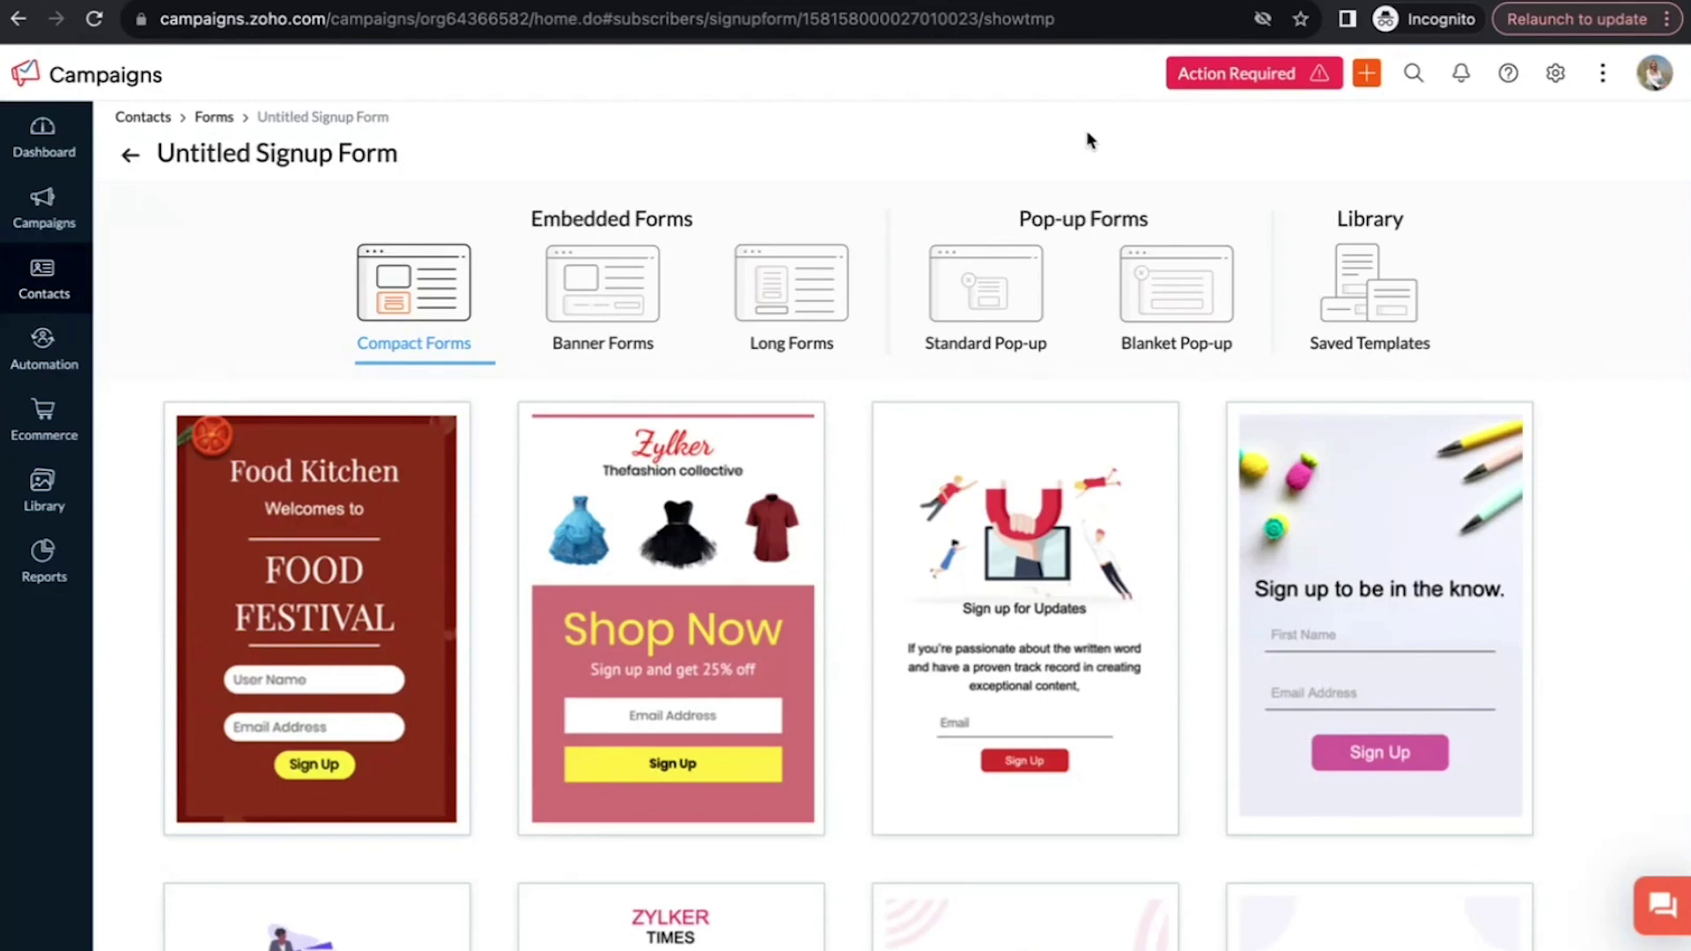
left_click(755, 318)
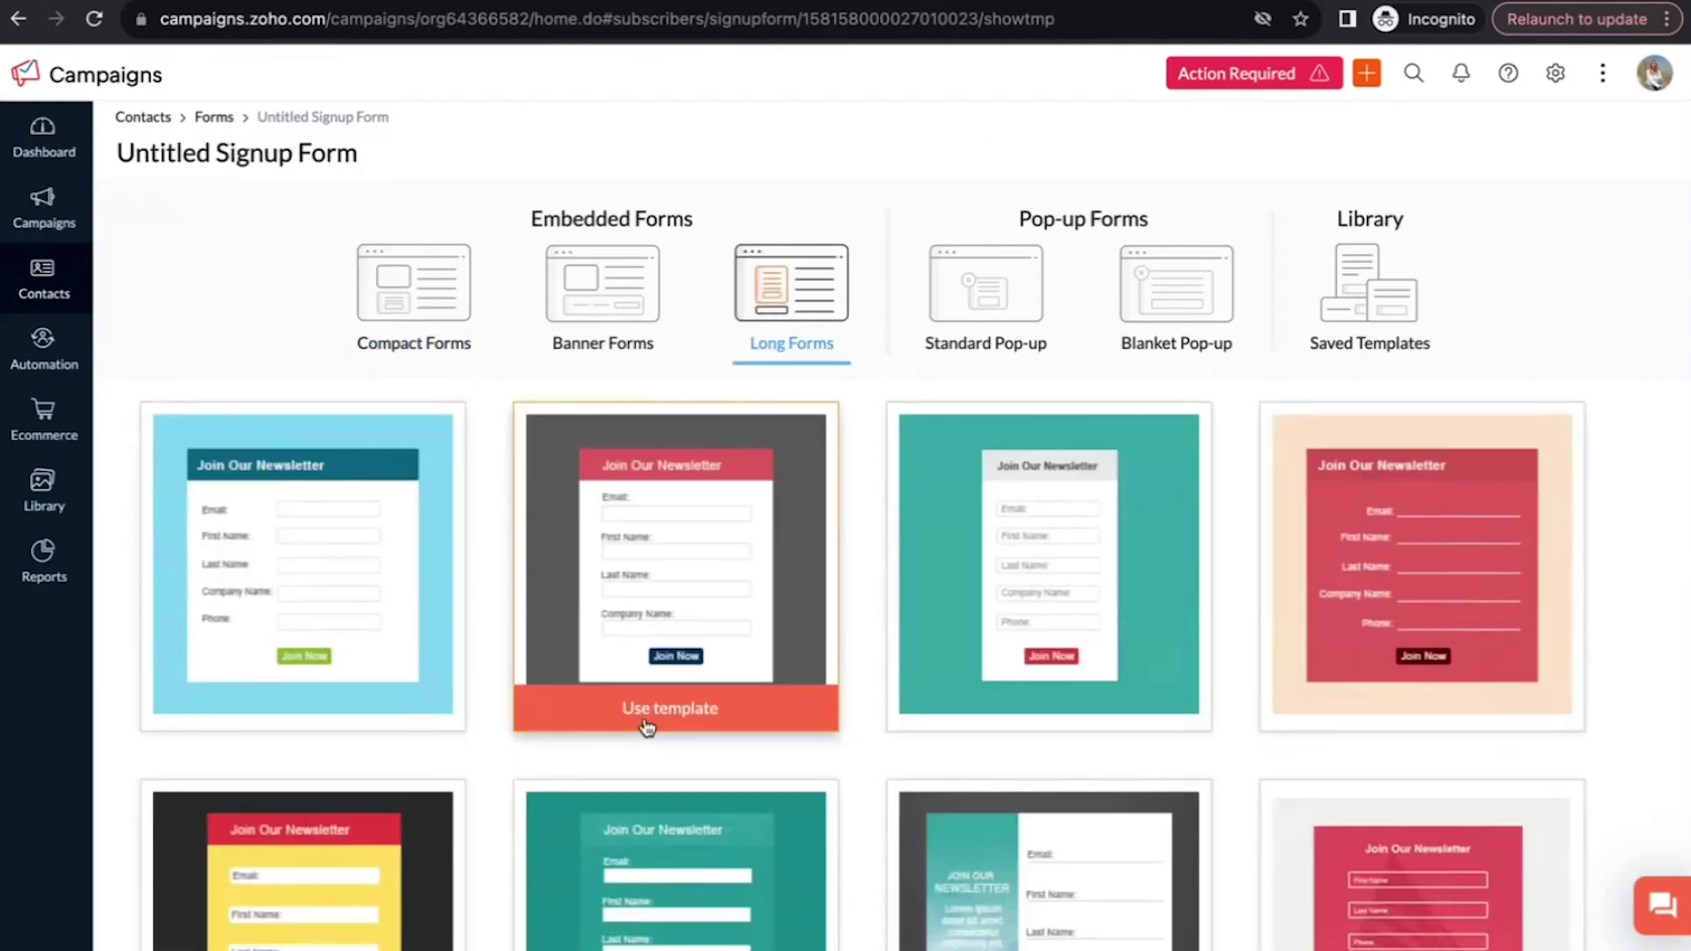
left_click(646, 720)
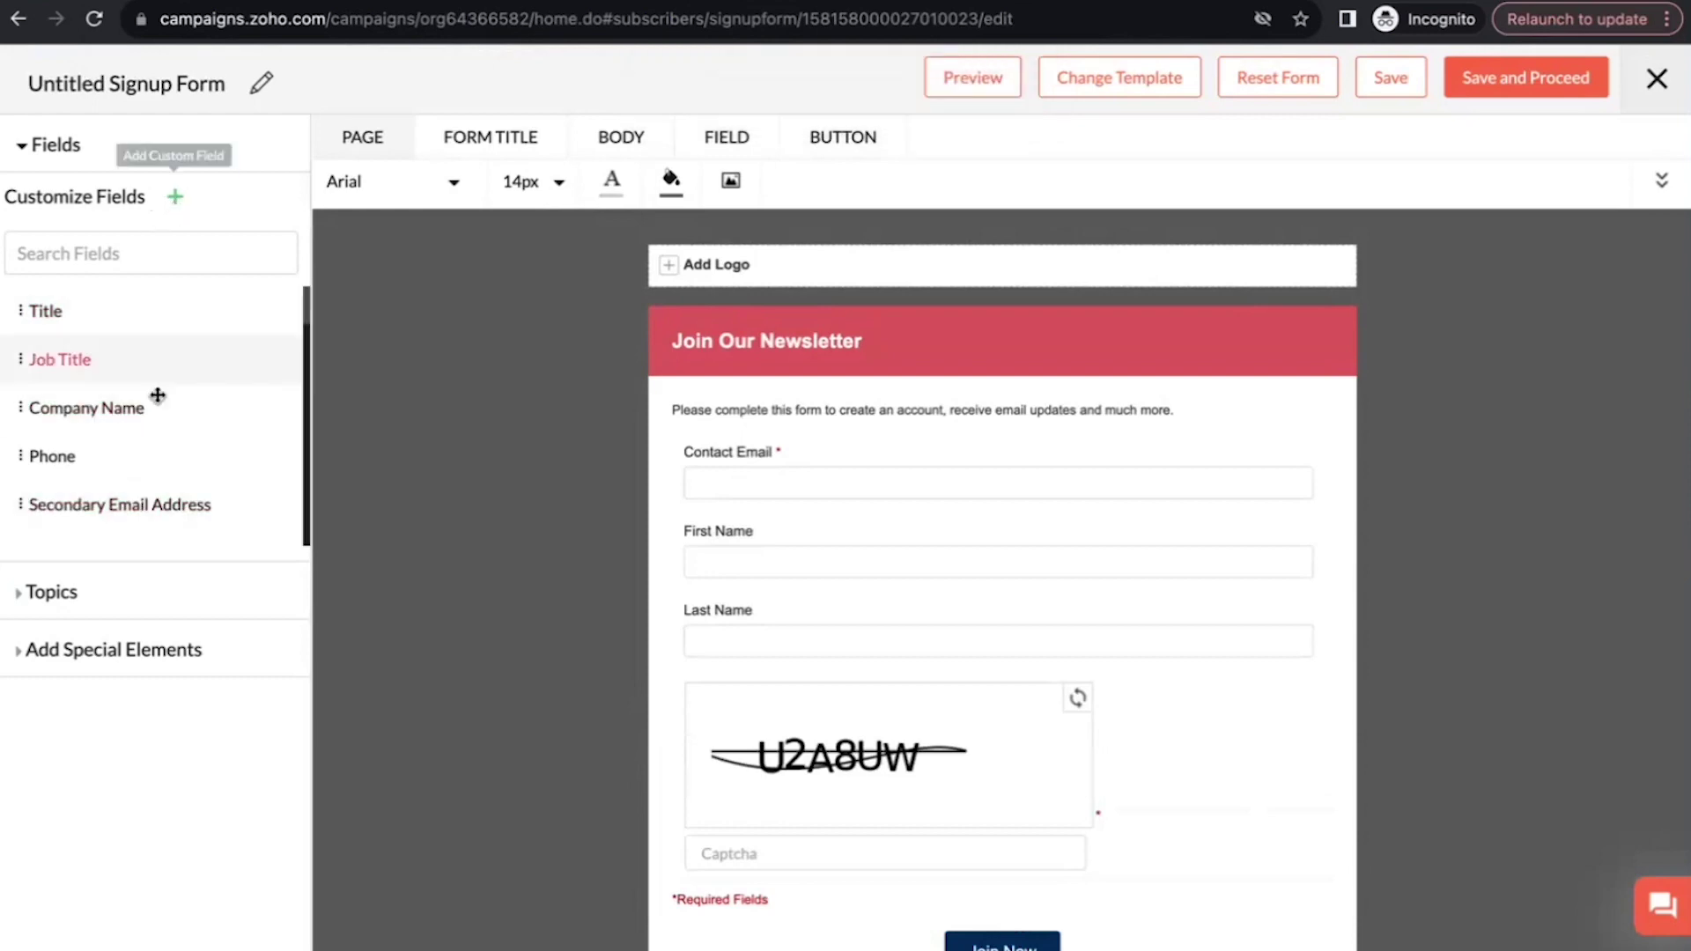
- Go ahead with using topics in the signup form, add the Newsletter topic below the captcha, and save and close the form
scroll(155, 528, "down", 3)
scroll(155, 526, "up", 4)
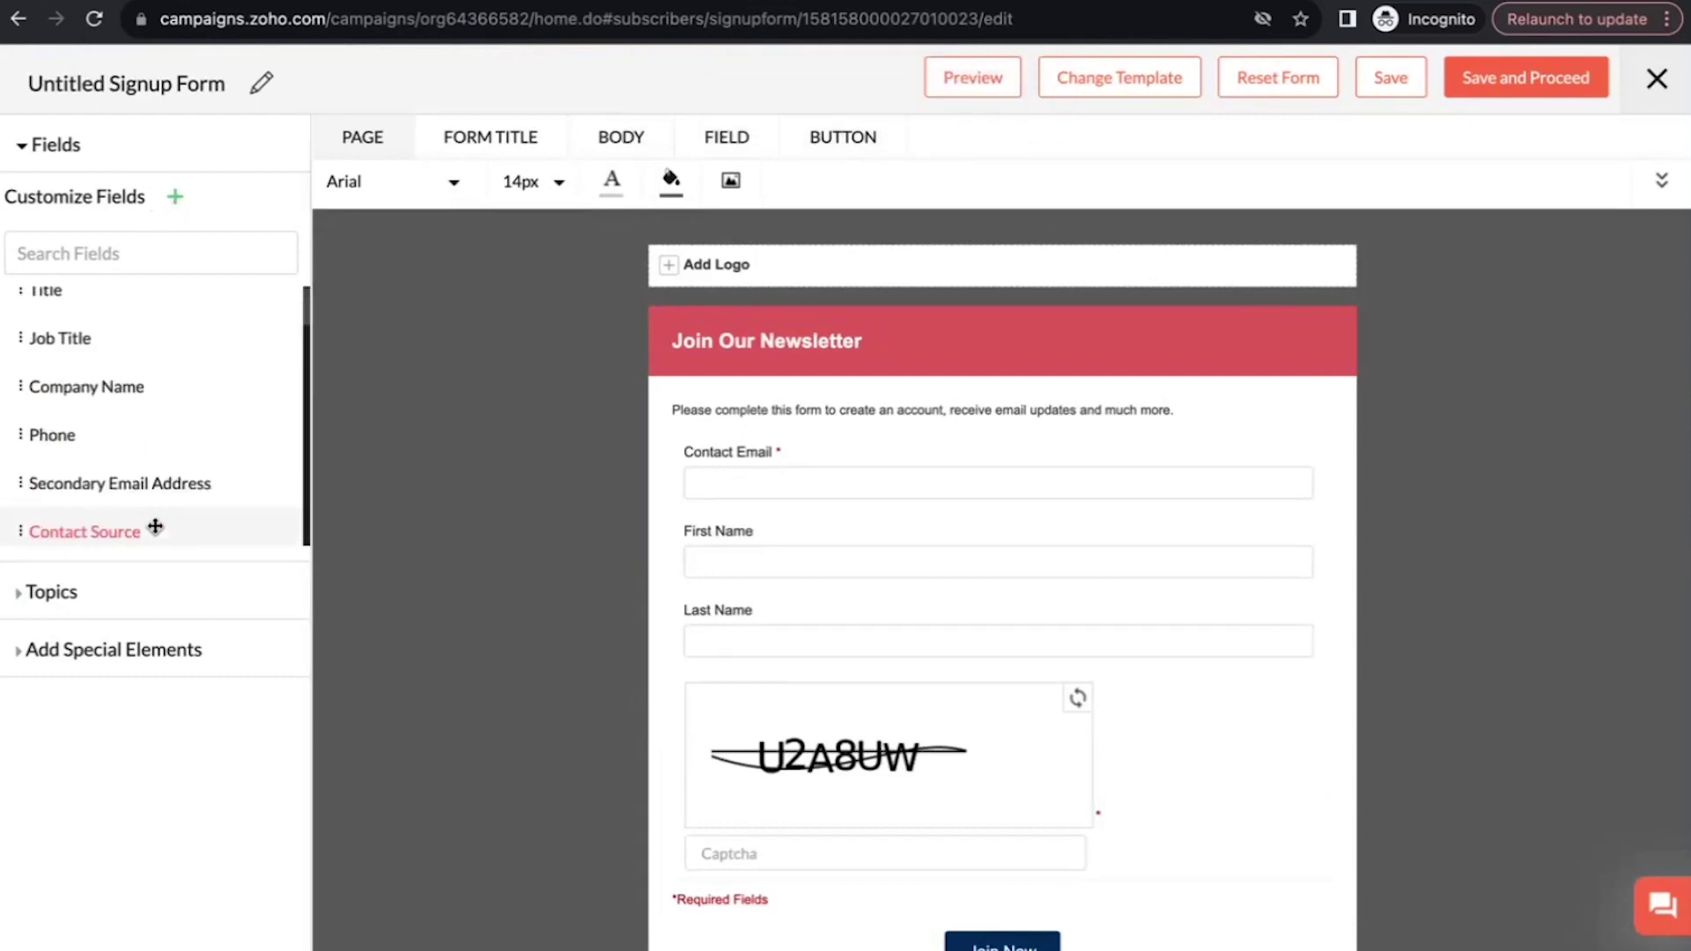
left_click(135, 606)
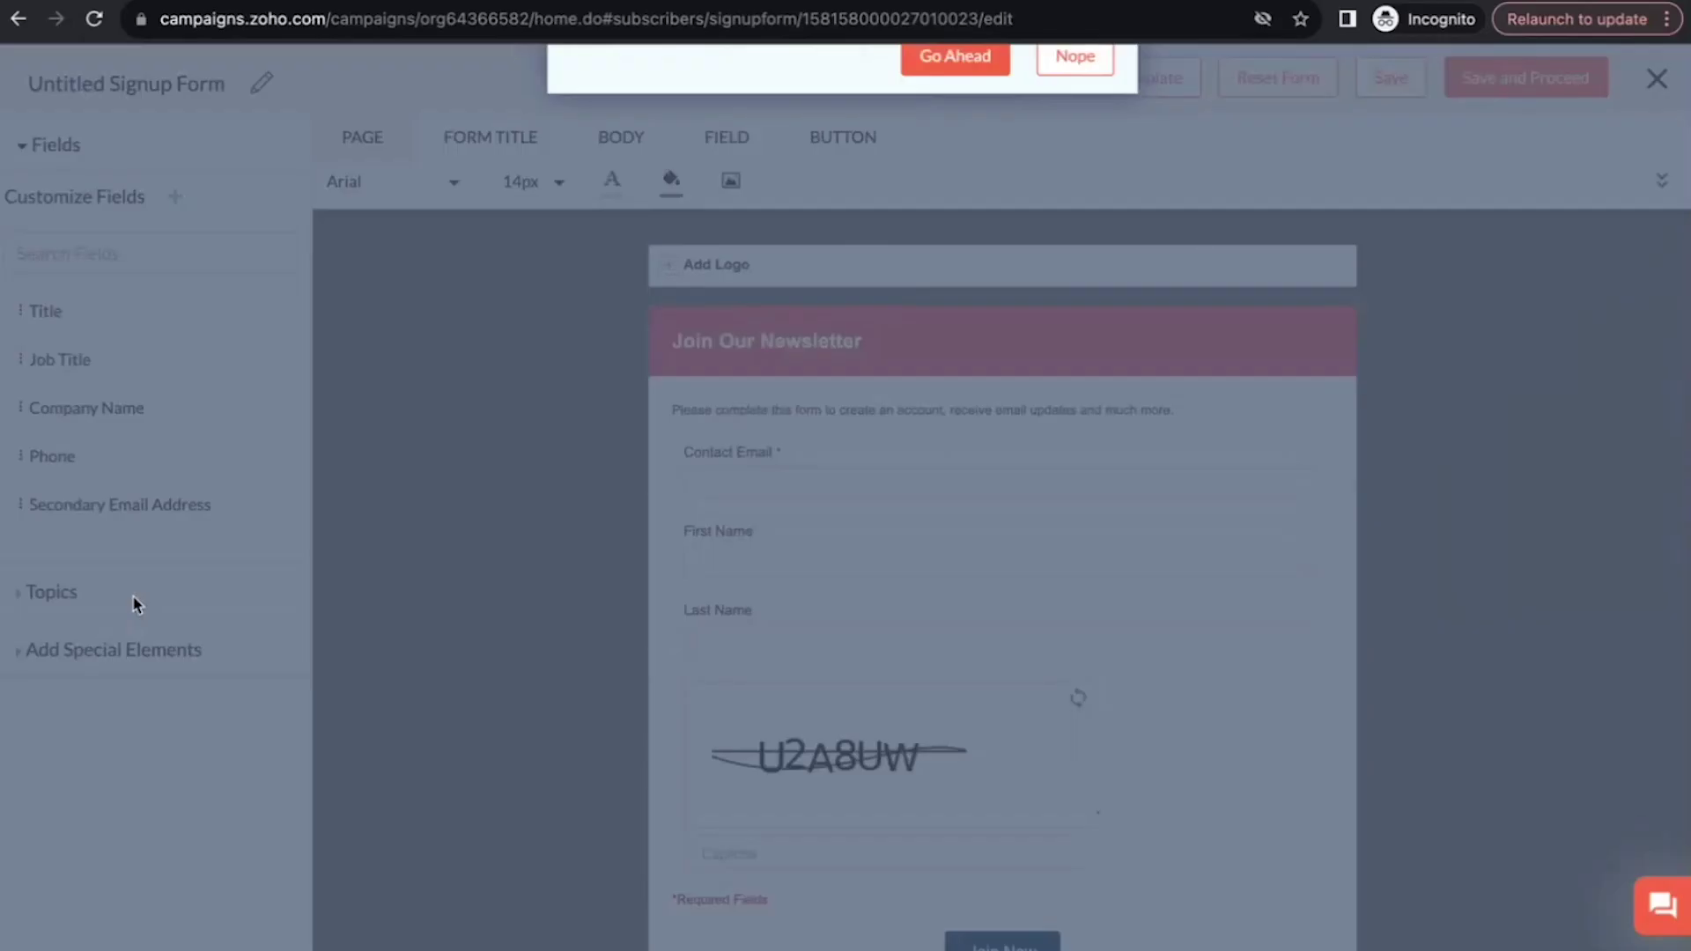
left_click(951, 313)
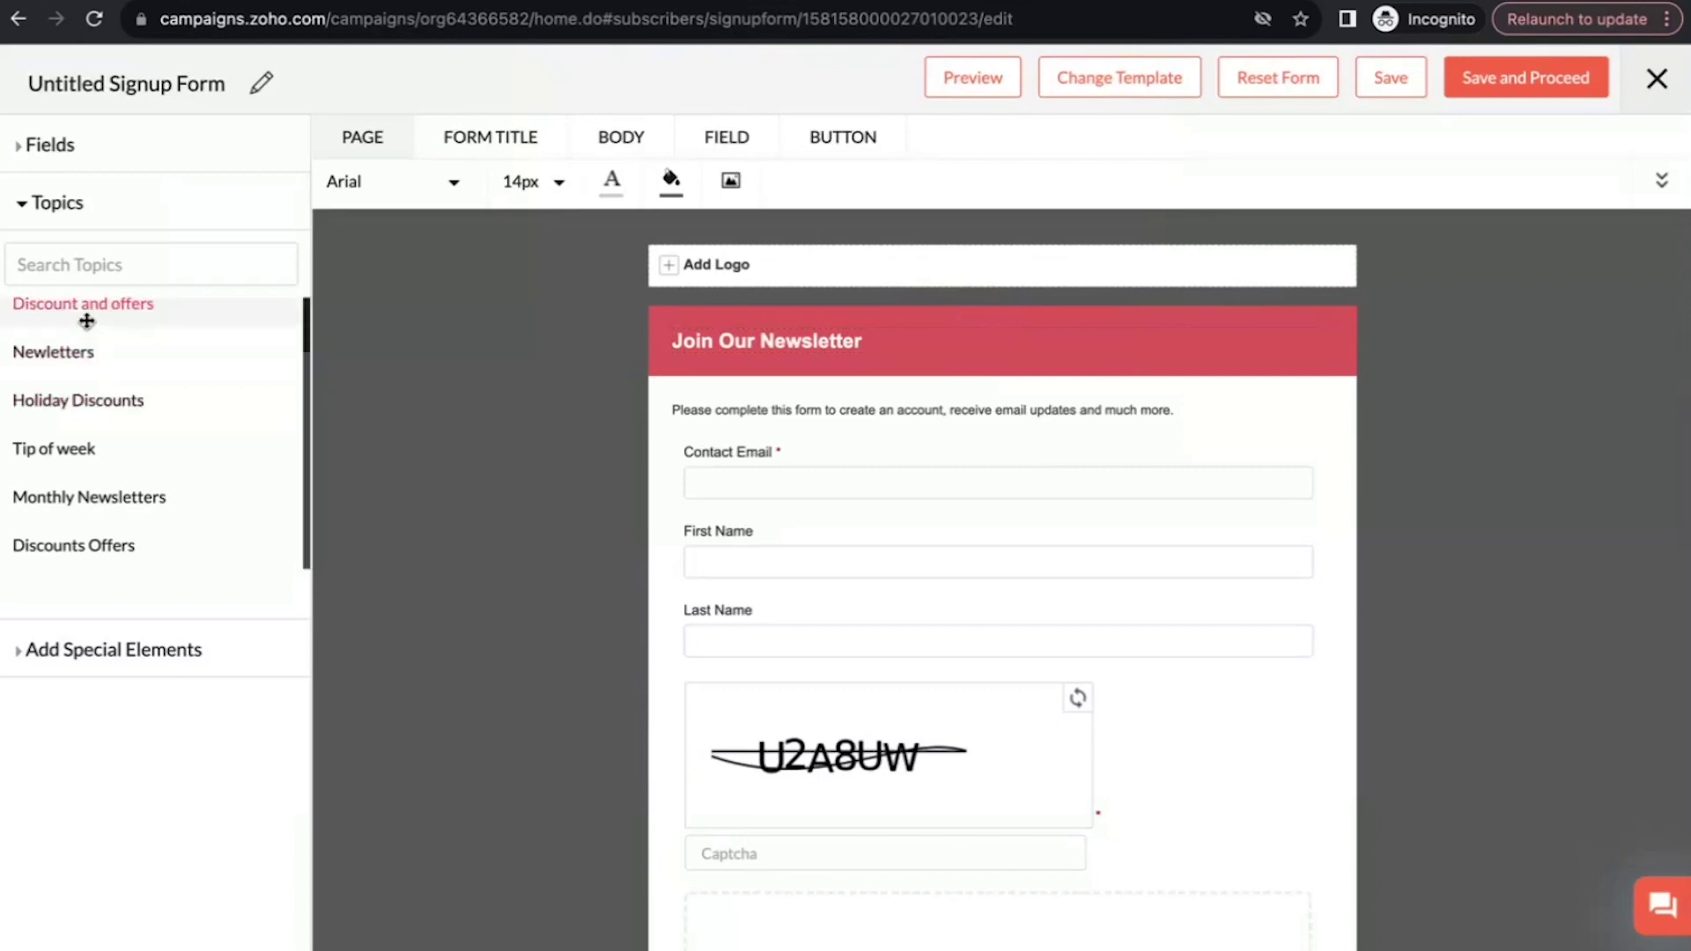
scroll(86, 321, "up", 1)
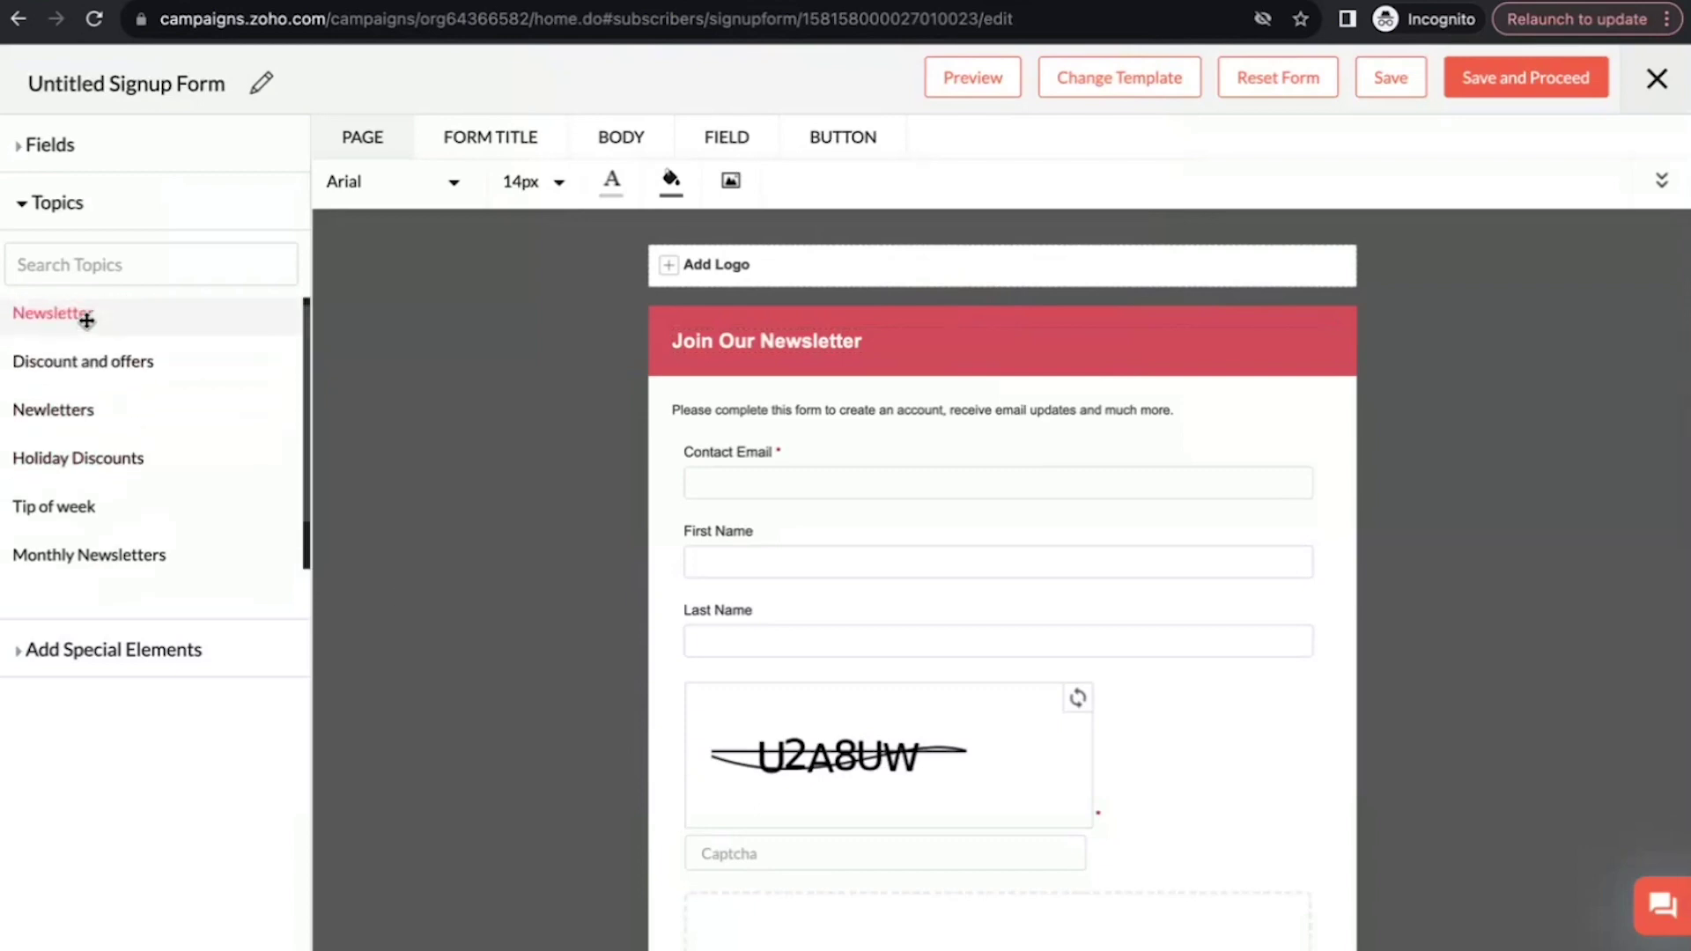
scroll(87, 320, "up", 1)
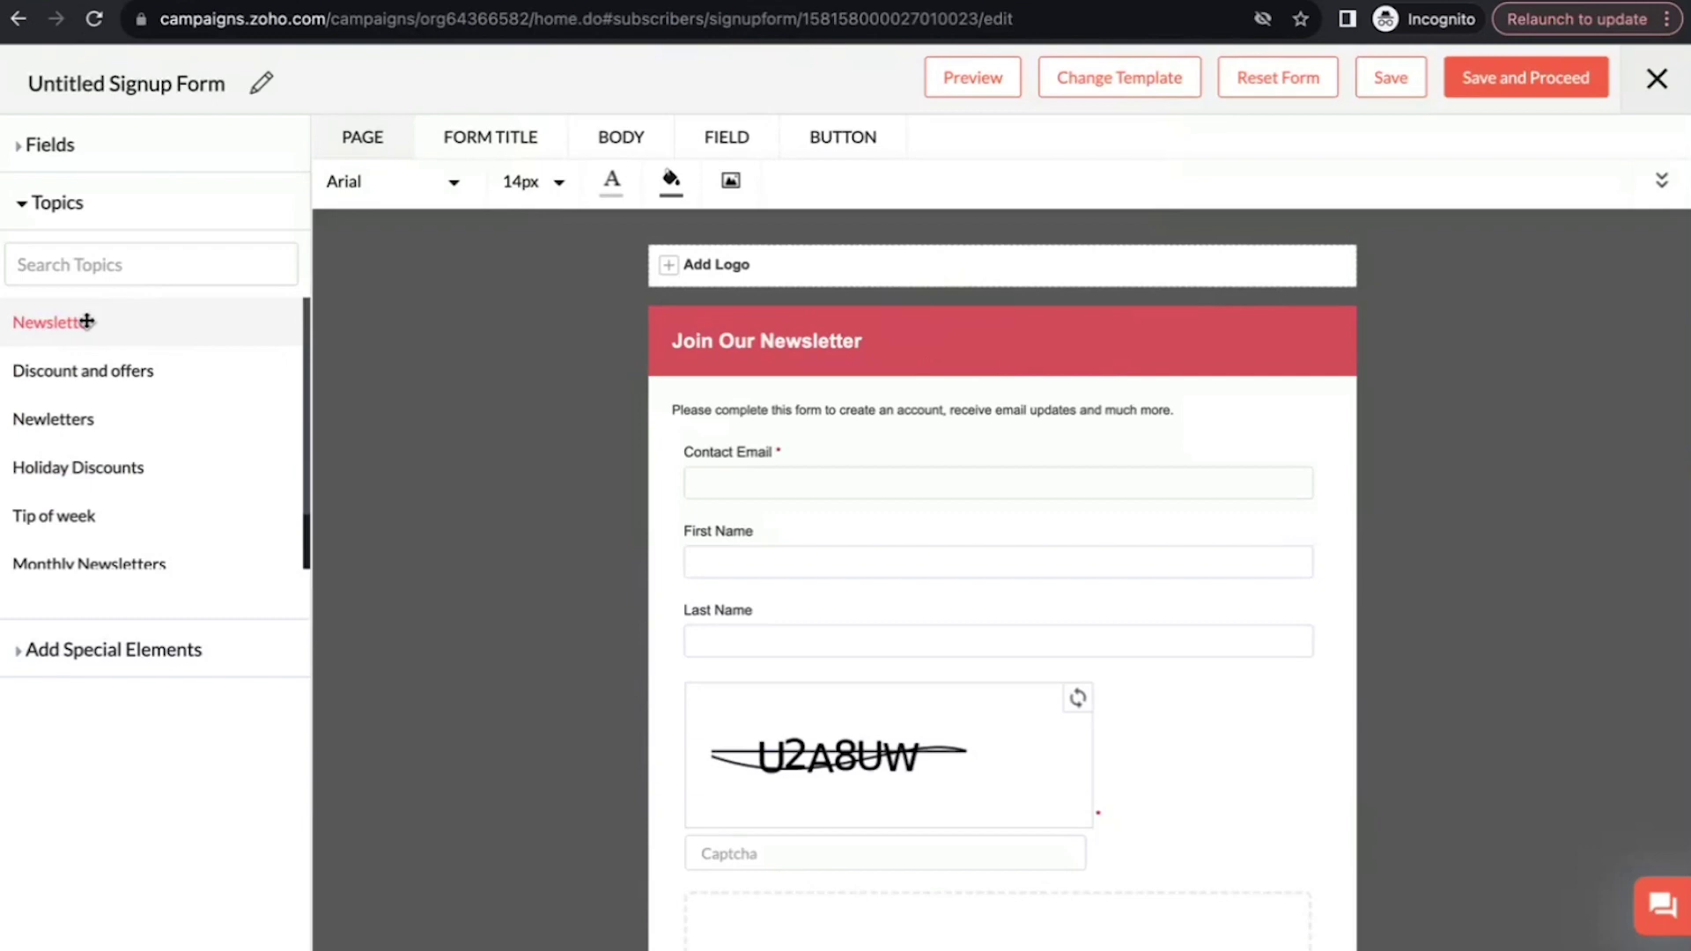
left_click_drag(88, 320, 771, 916)
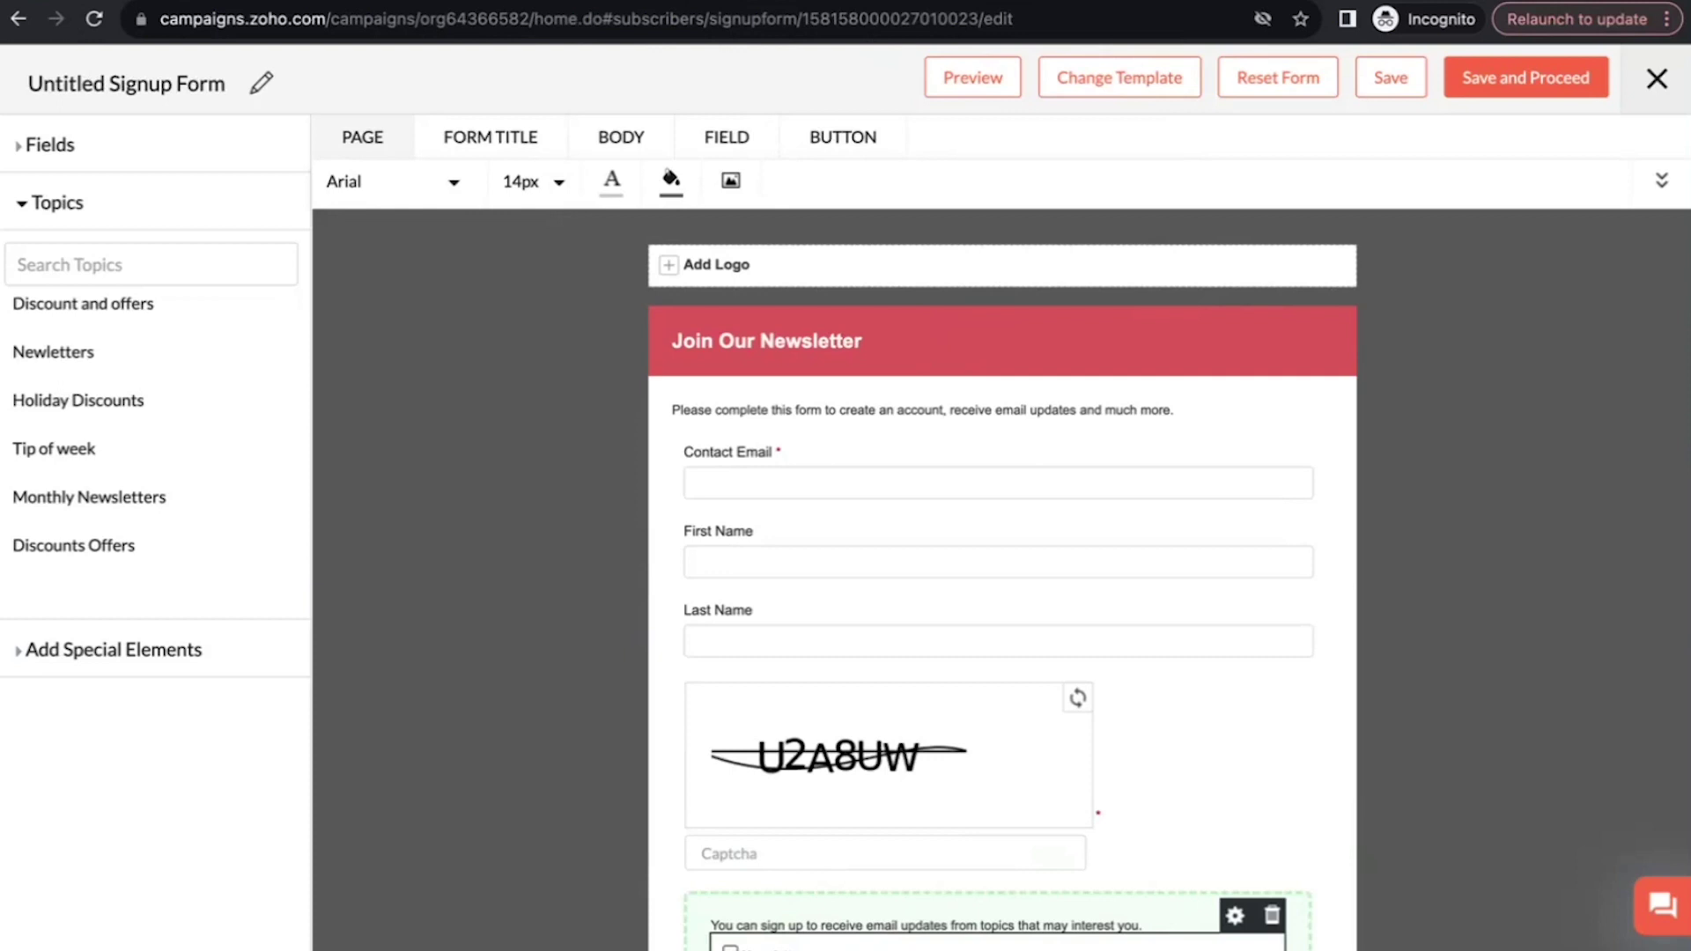
left_click(1657, 79)
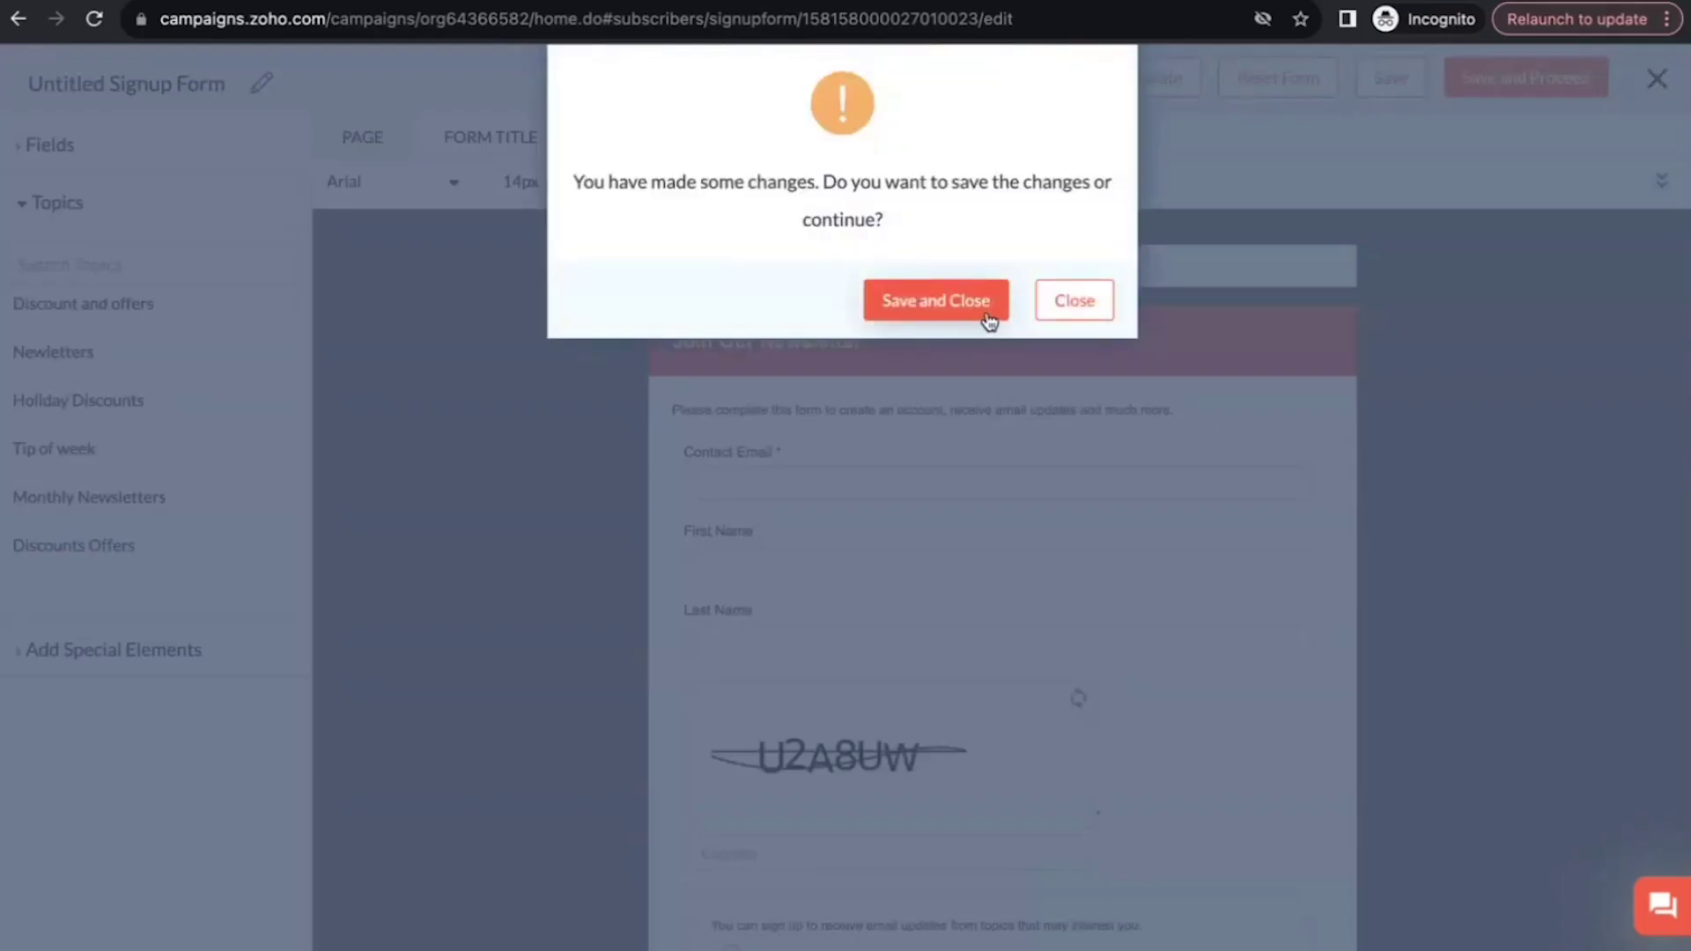
left_click(988, 321)
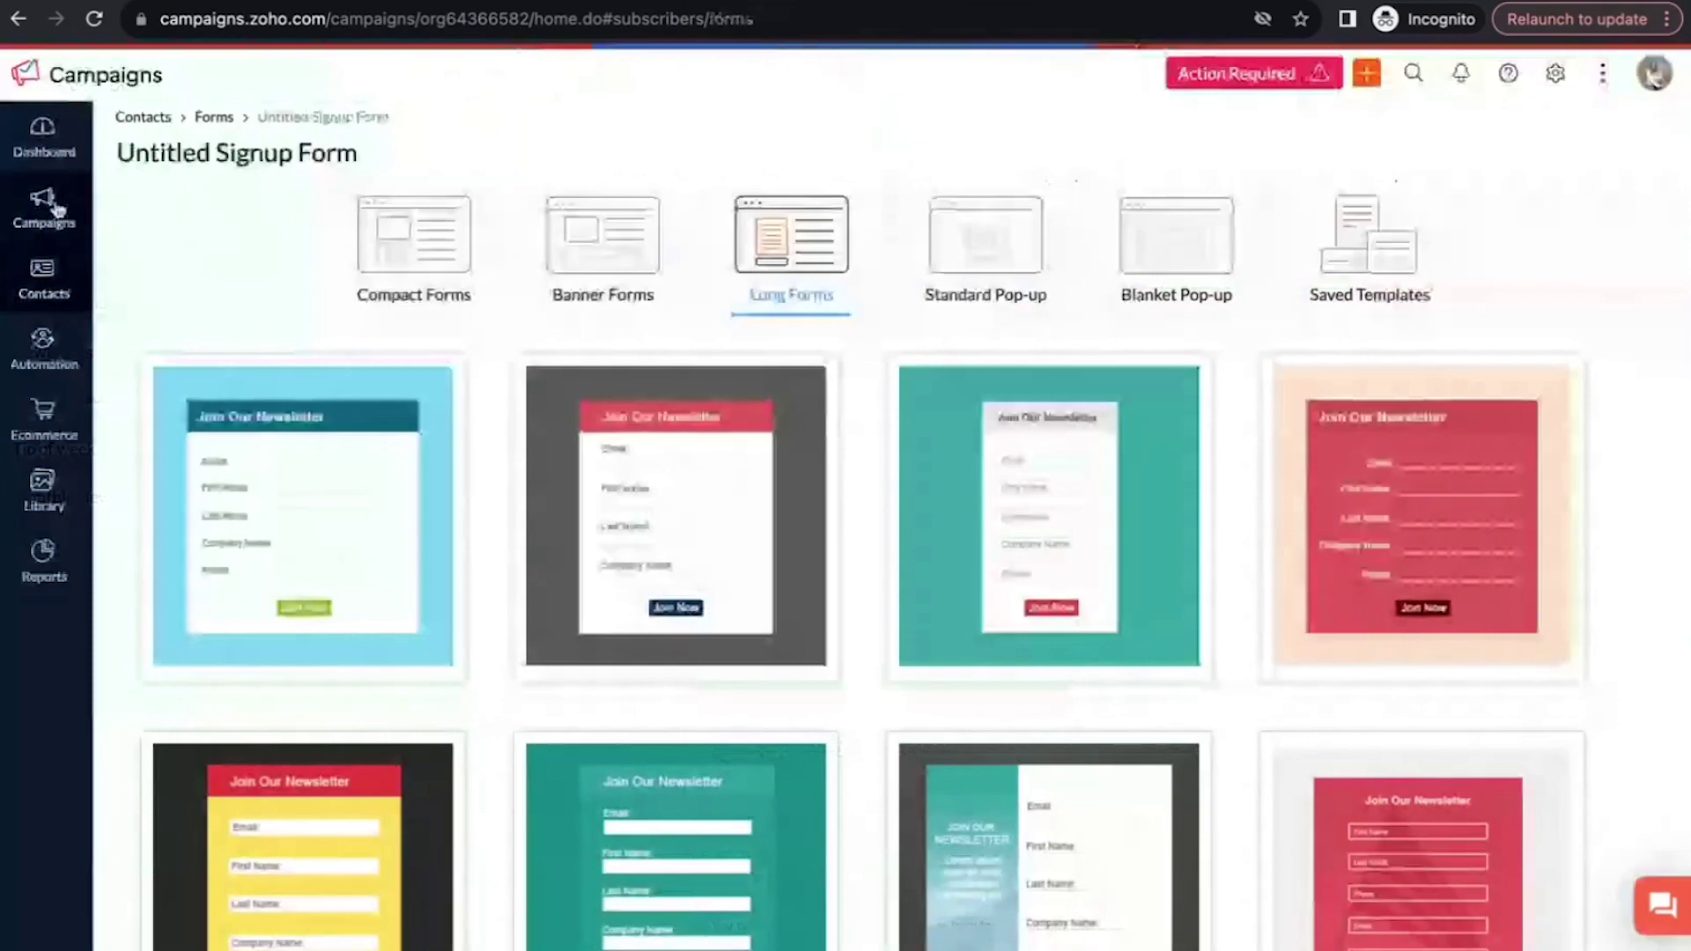
- Open the email campaigns list and start creating a new campaign
mouse_move(44, 290)
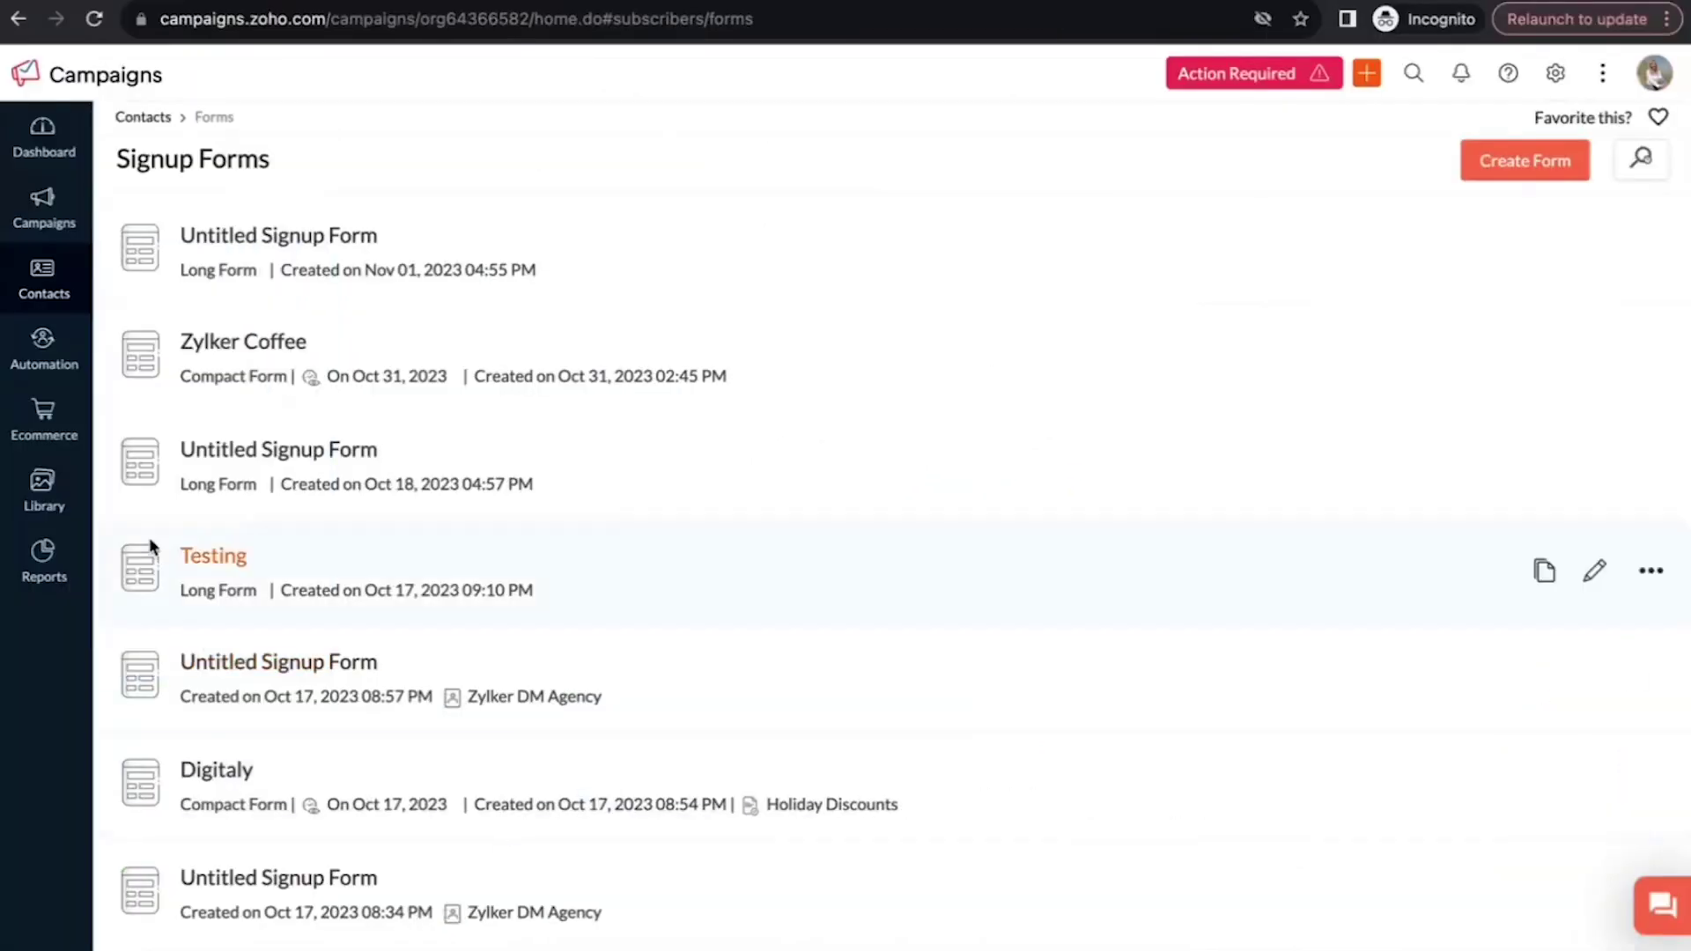
mouse_move(42, 207)
left_click(199, 203)
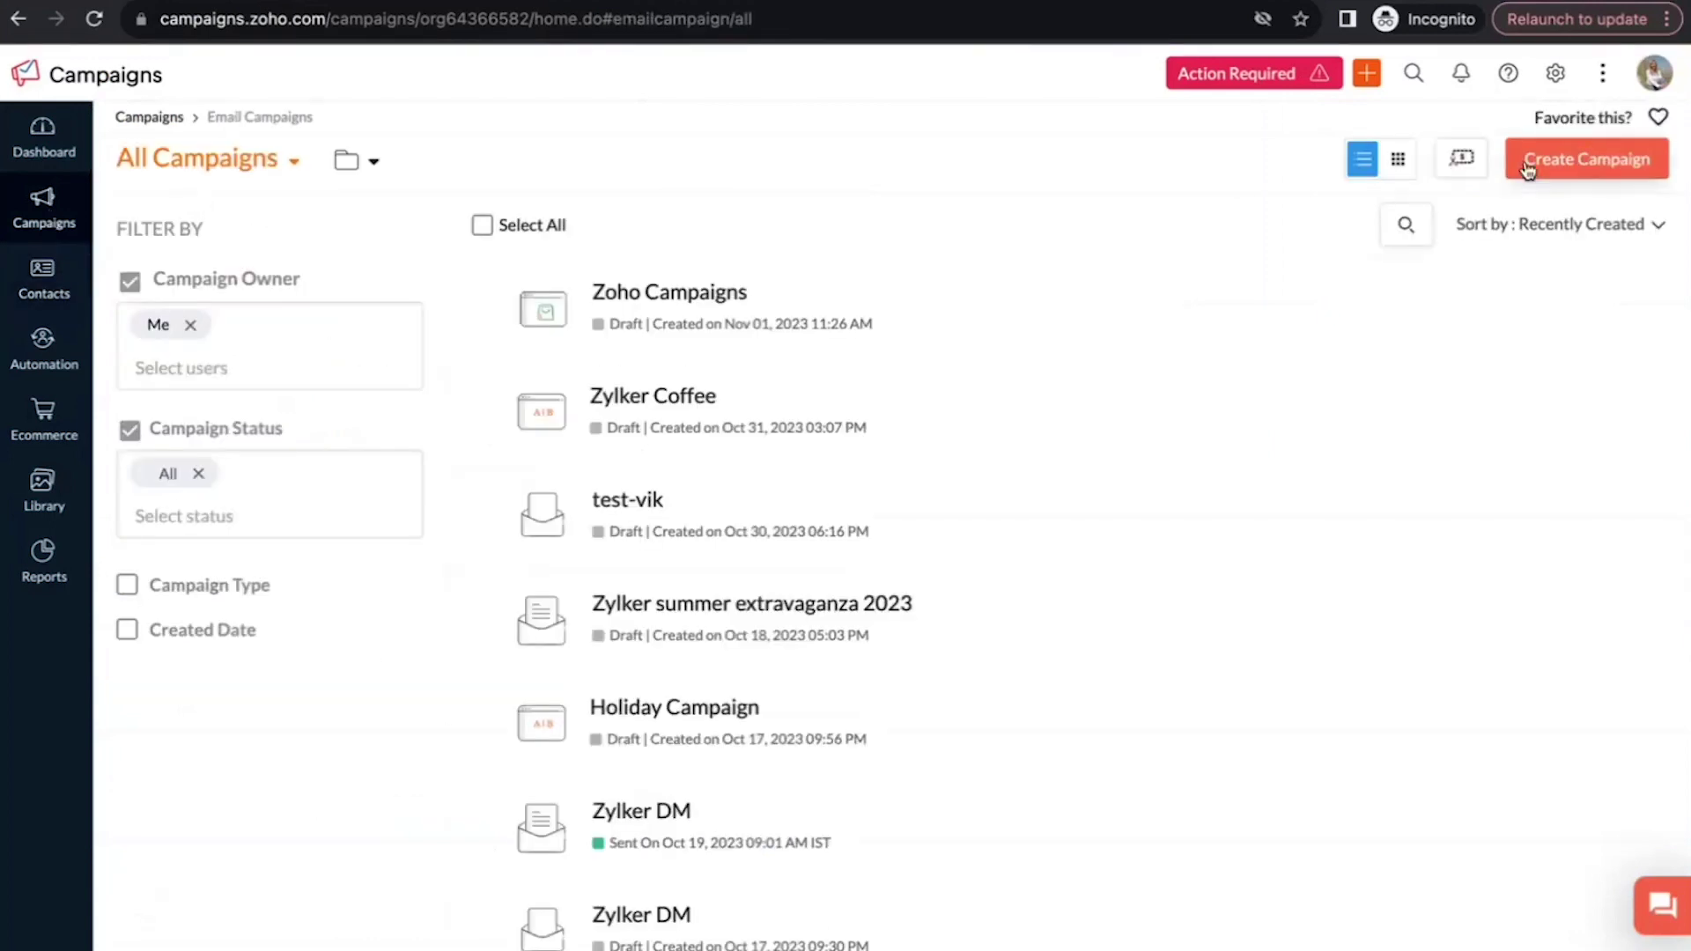
left_click(1528, 167)
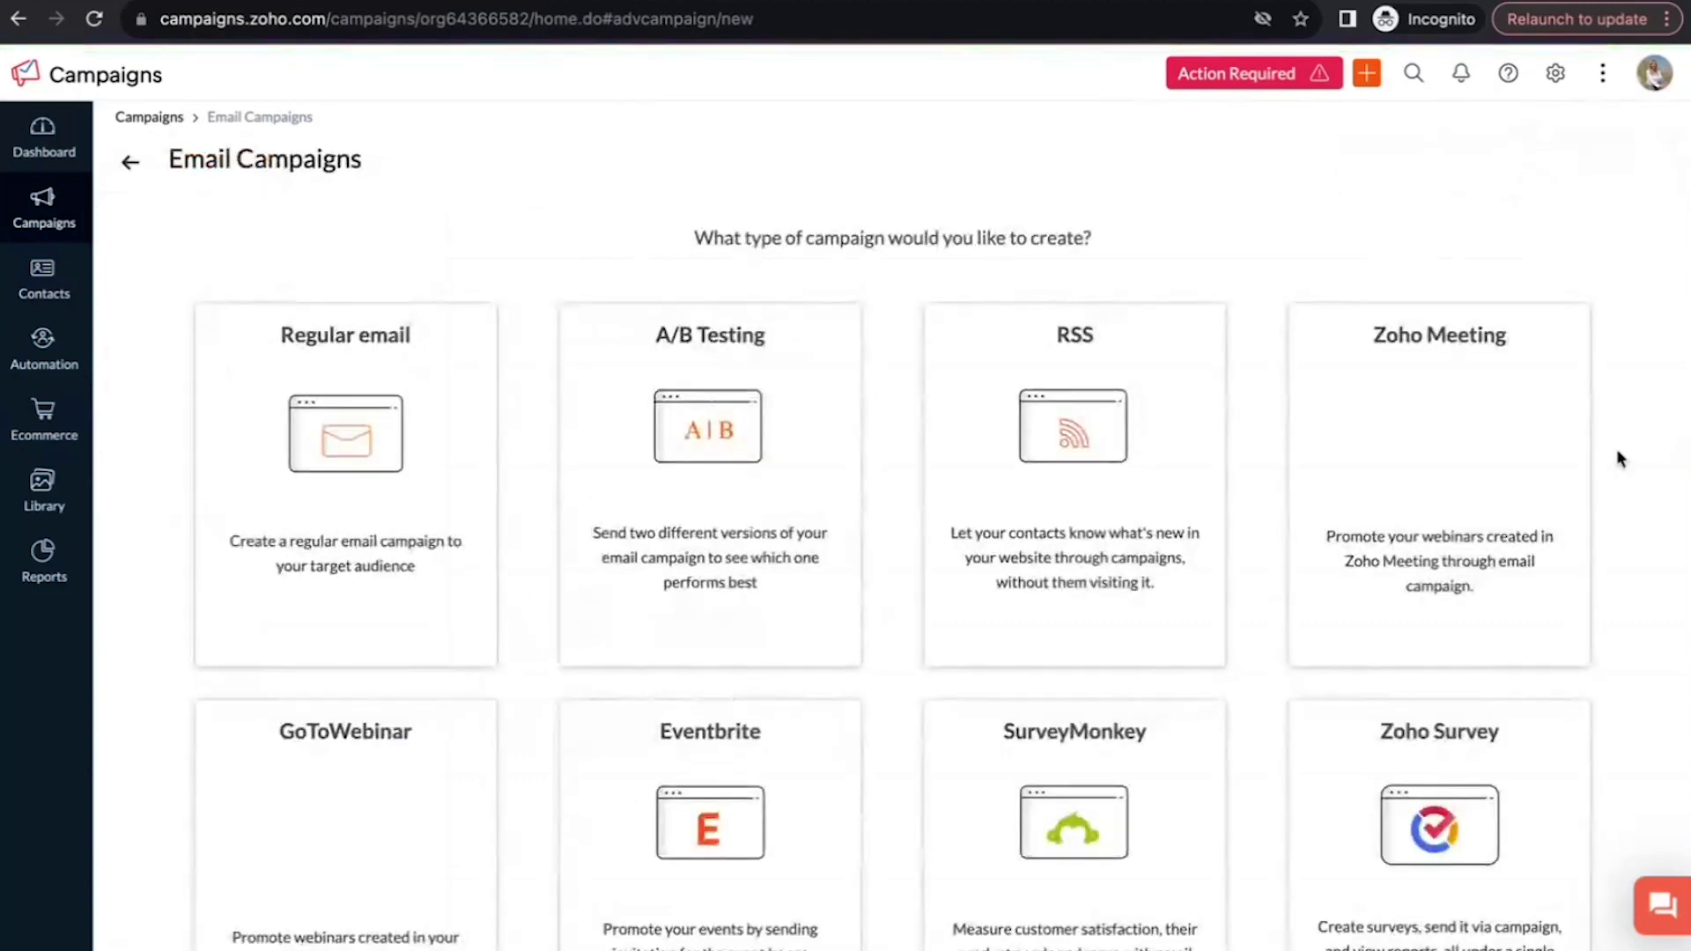
- Examine the campaign types on offer, from regular email and A/B testing to the survey, event, coupon and ecommerce campaigns
scroll(1615, 448, "down", 1)
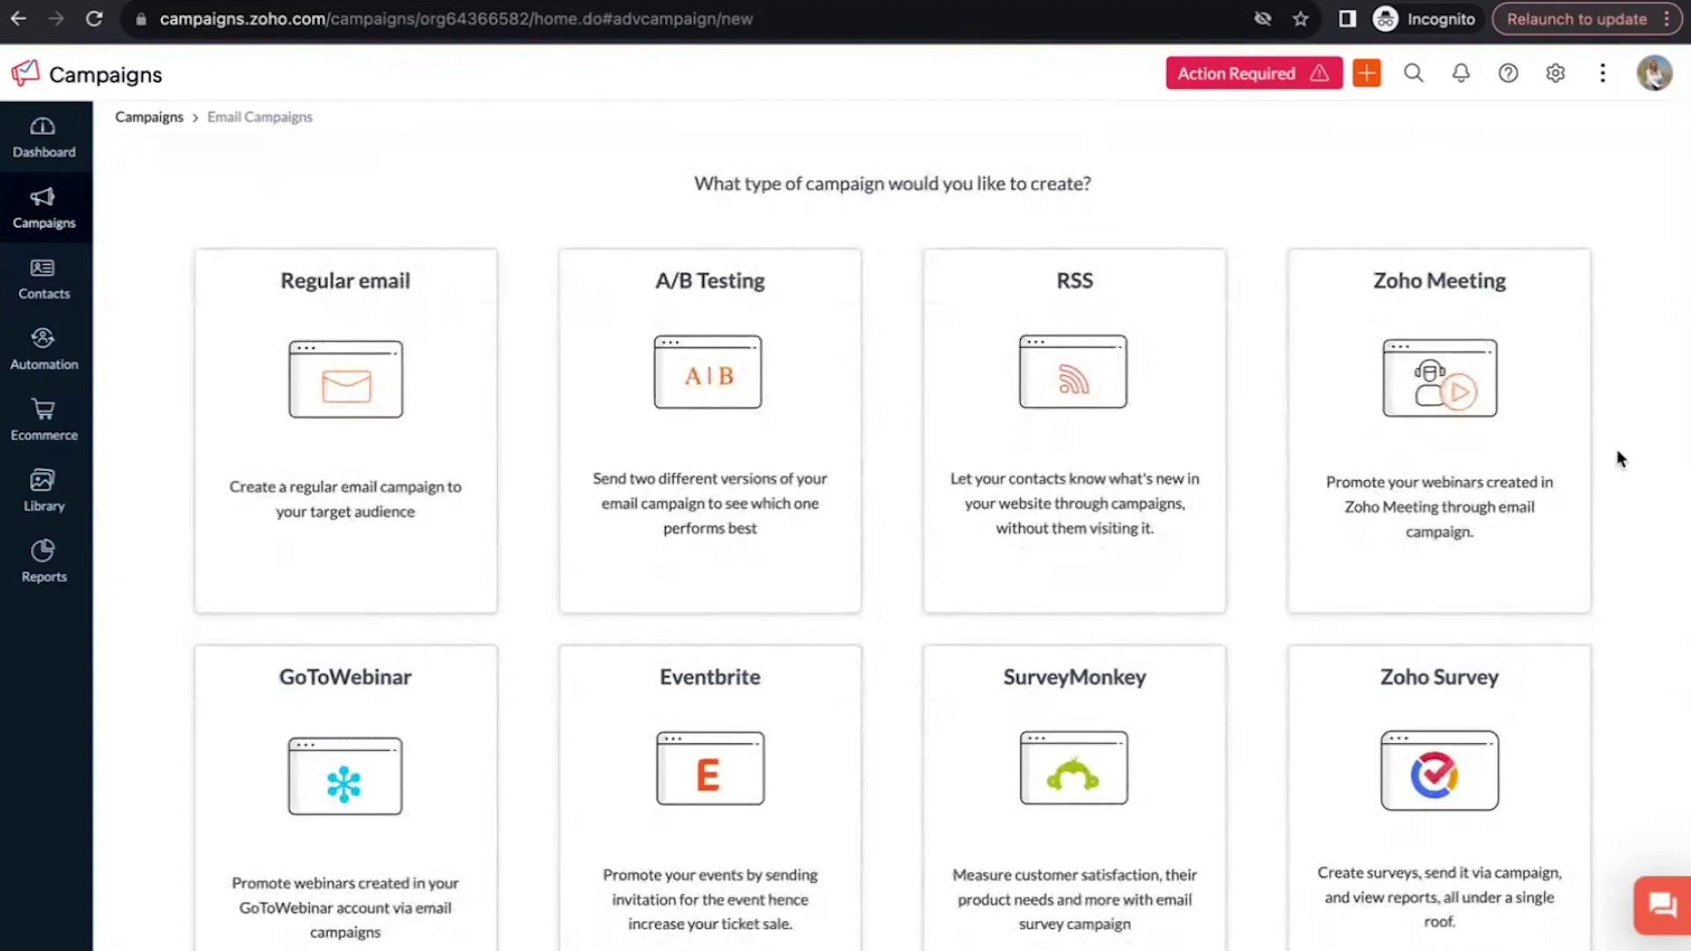
scroll(1617, 457, "down", 1)
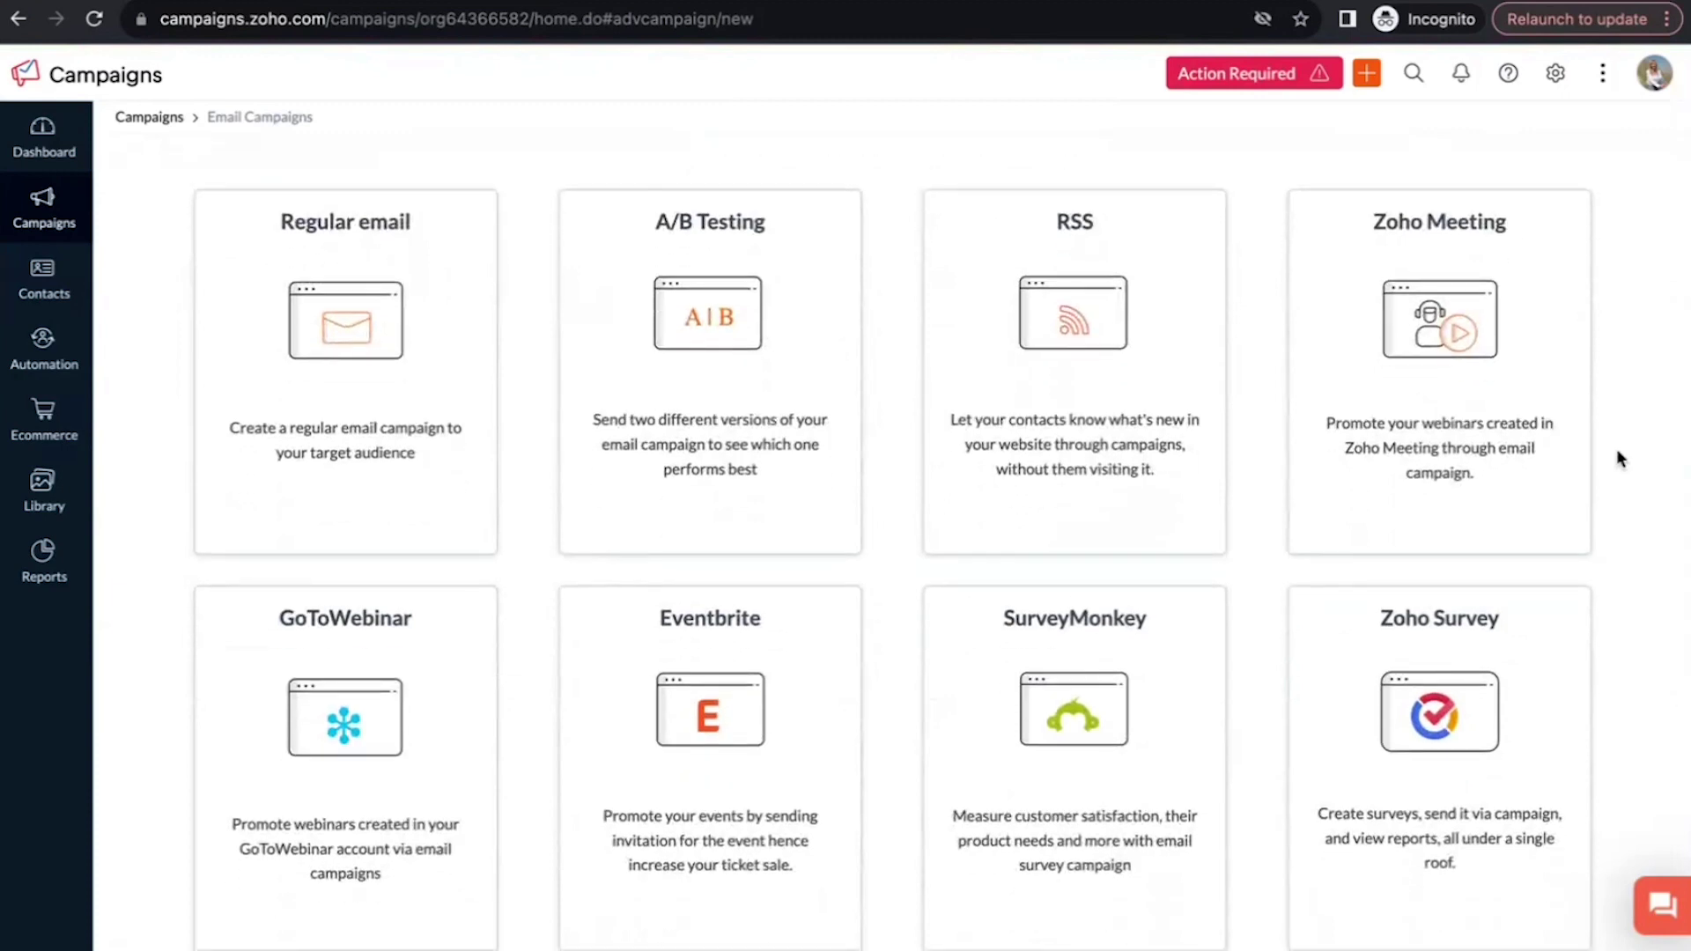
mouse_move(219, 438)
scroll(114, 608, "down", 2)
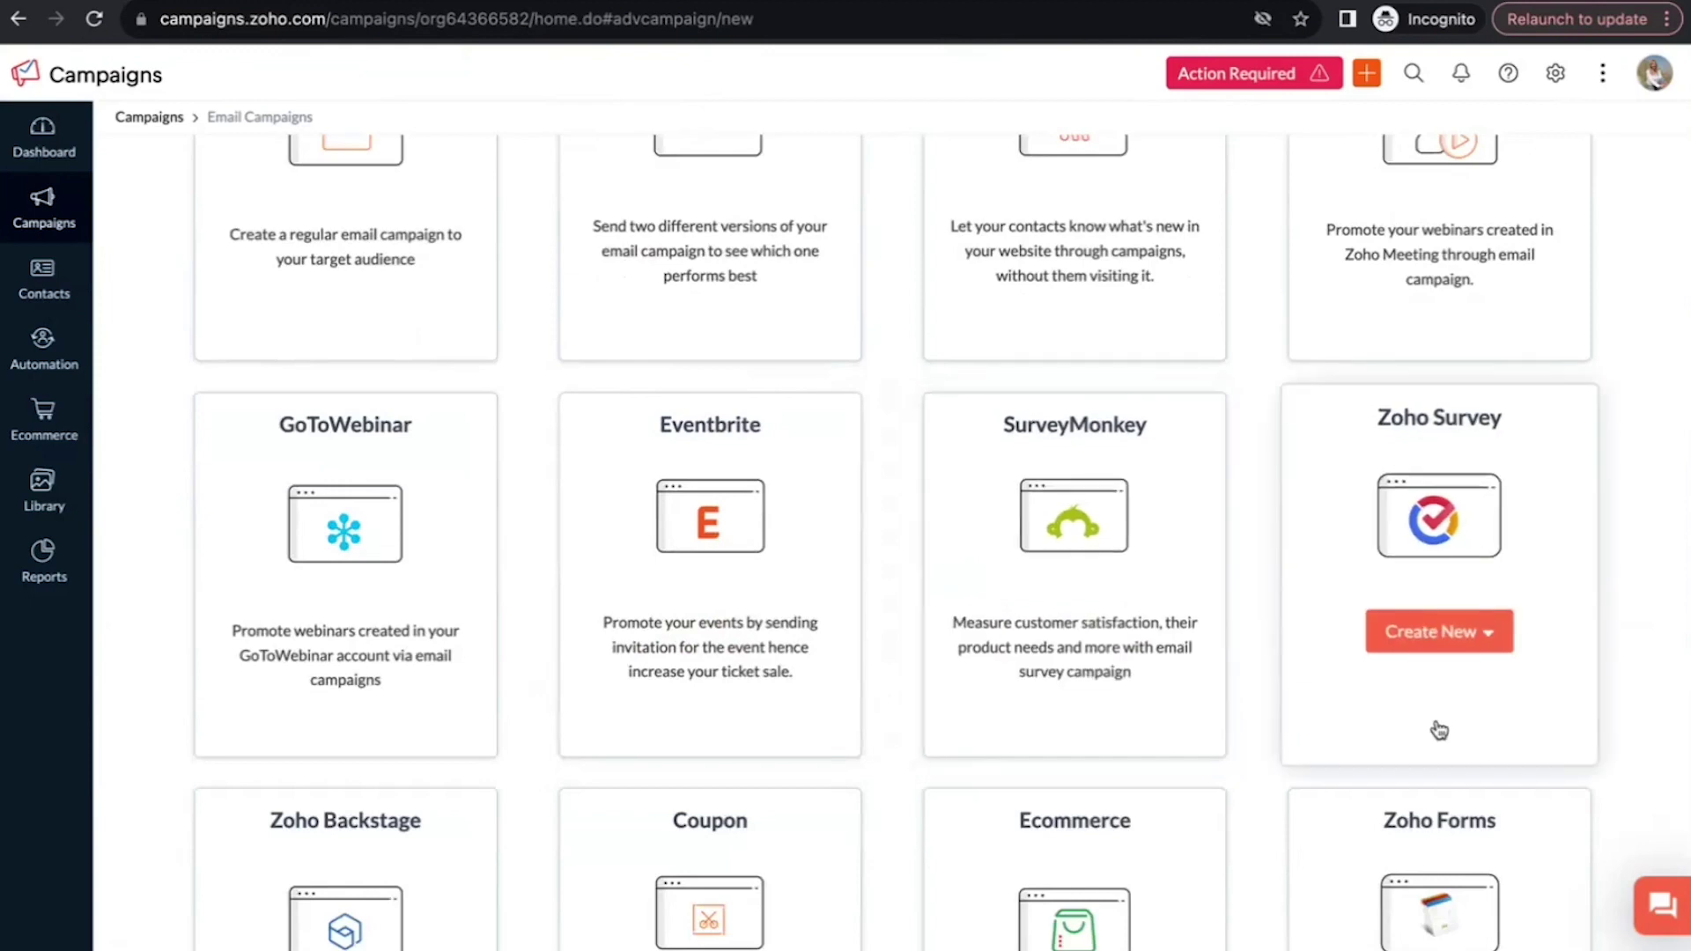
scroll(1627, 717, "down", 2)
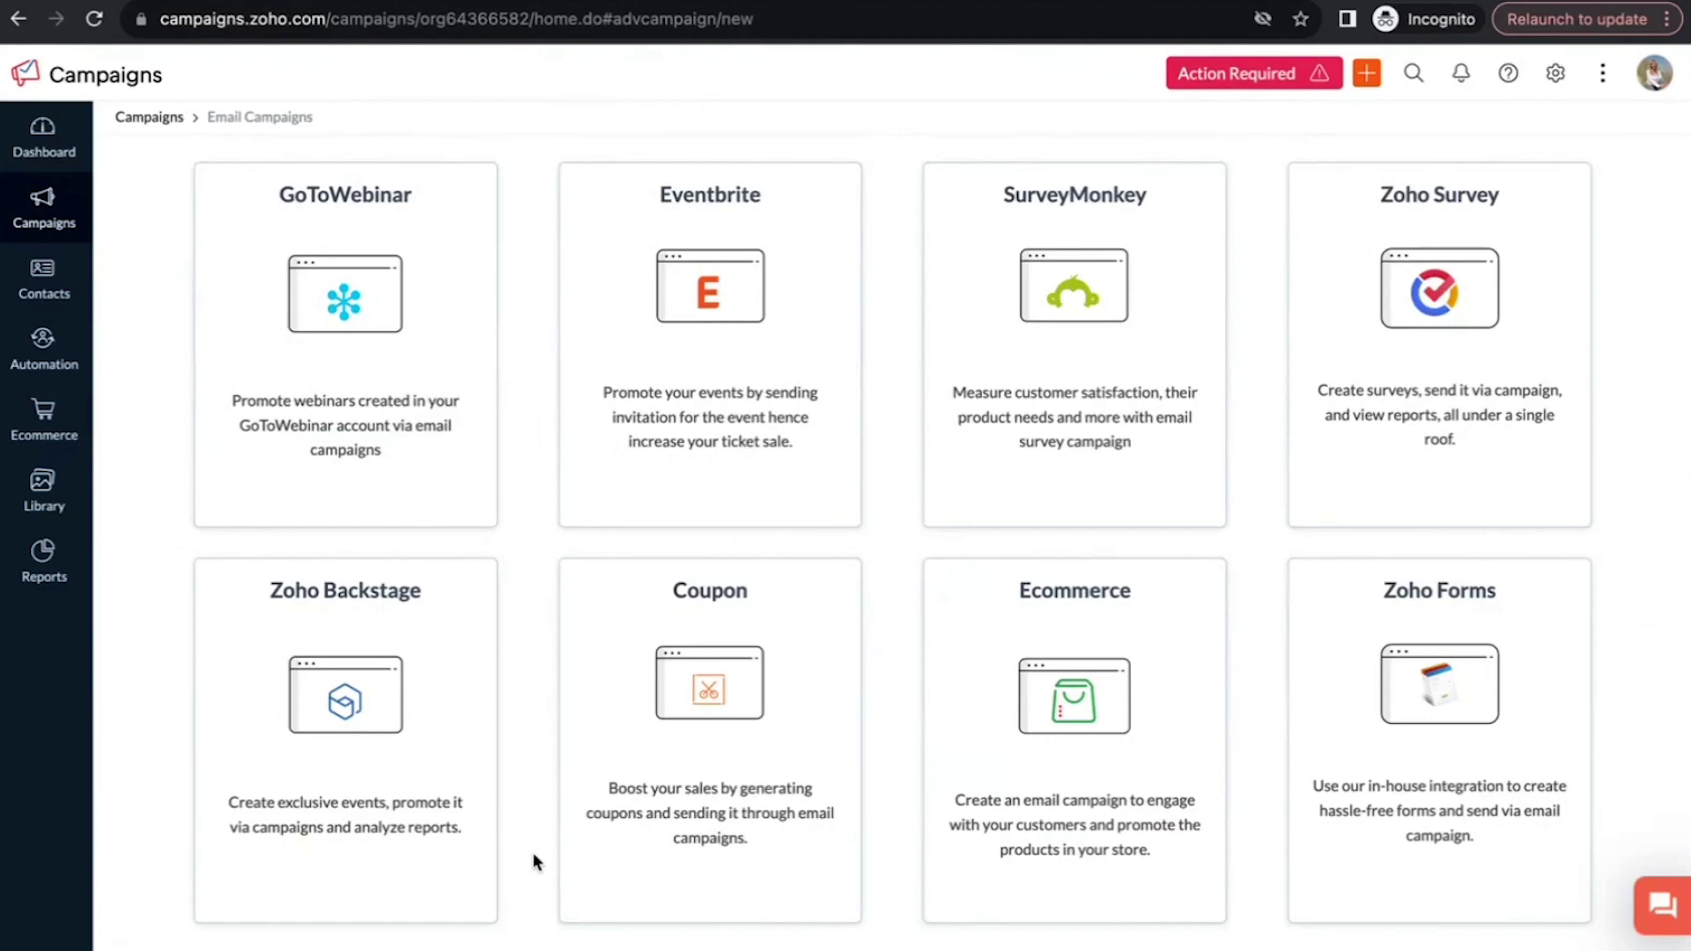
scroll(532, 852, "up", 6)
scroll(532, 853, "down", 5)
scroll(532, 861, "up", 5)
- Create a regular email campaign named "Zylker winter carnival 2023" and assign it the Monthly Newsletters topic
left_click(332, 565)
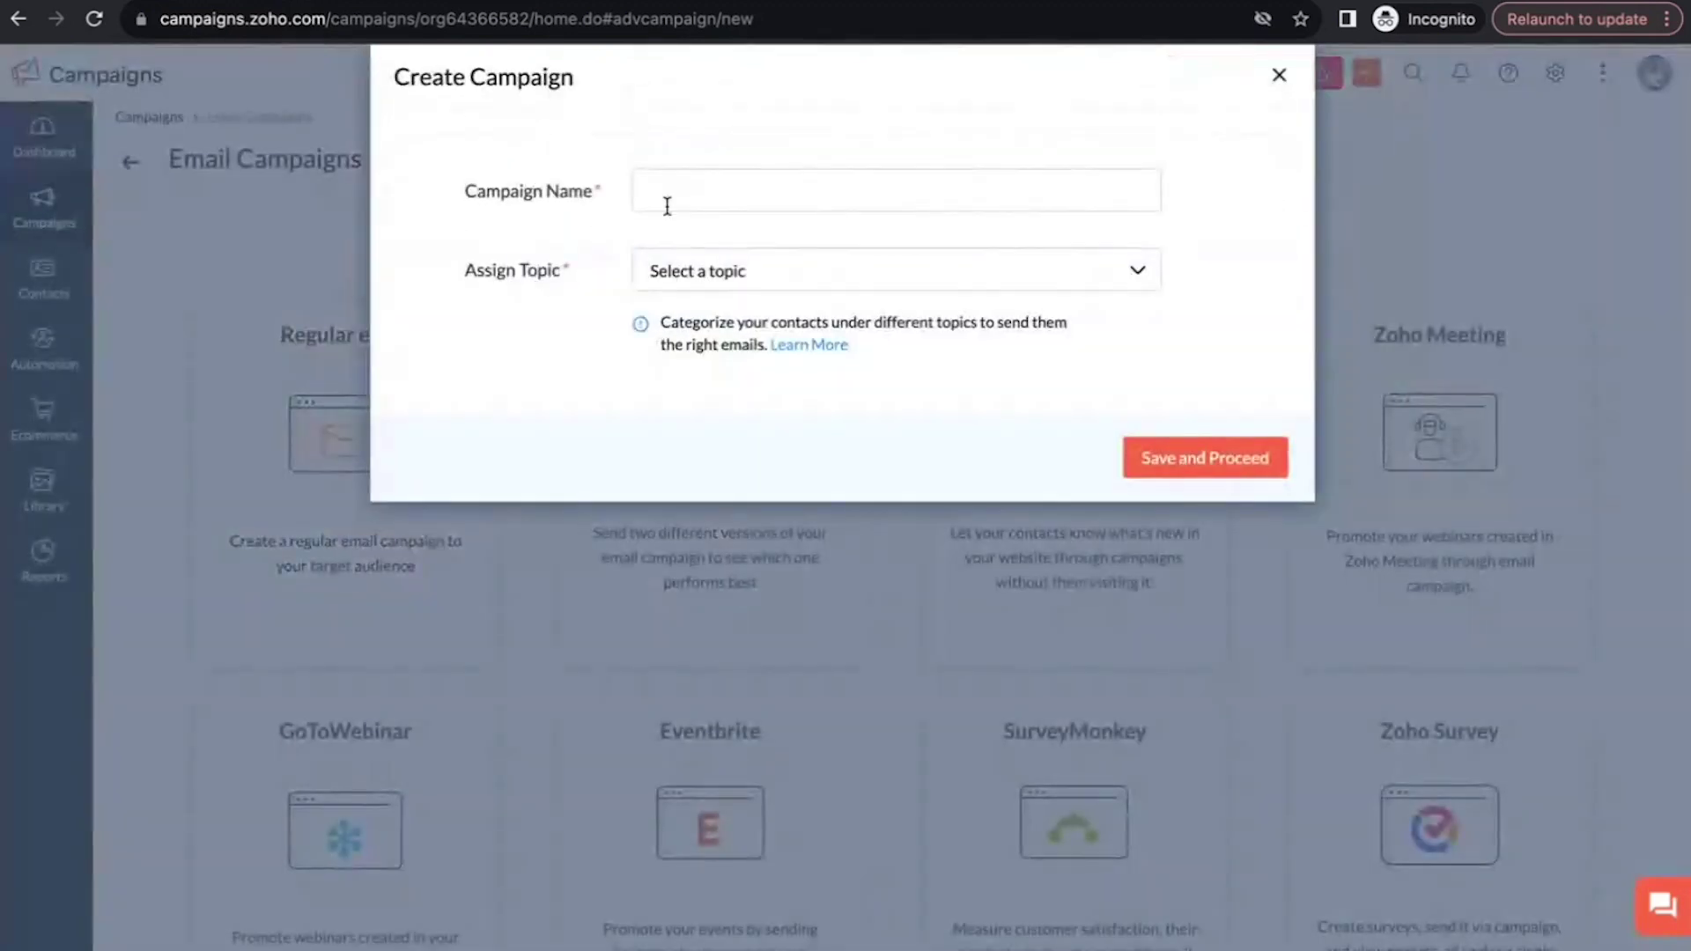
left_click(669, 195)
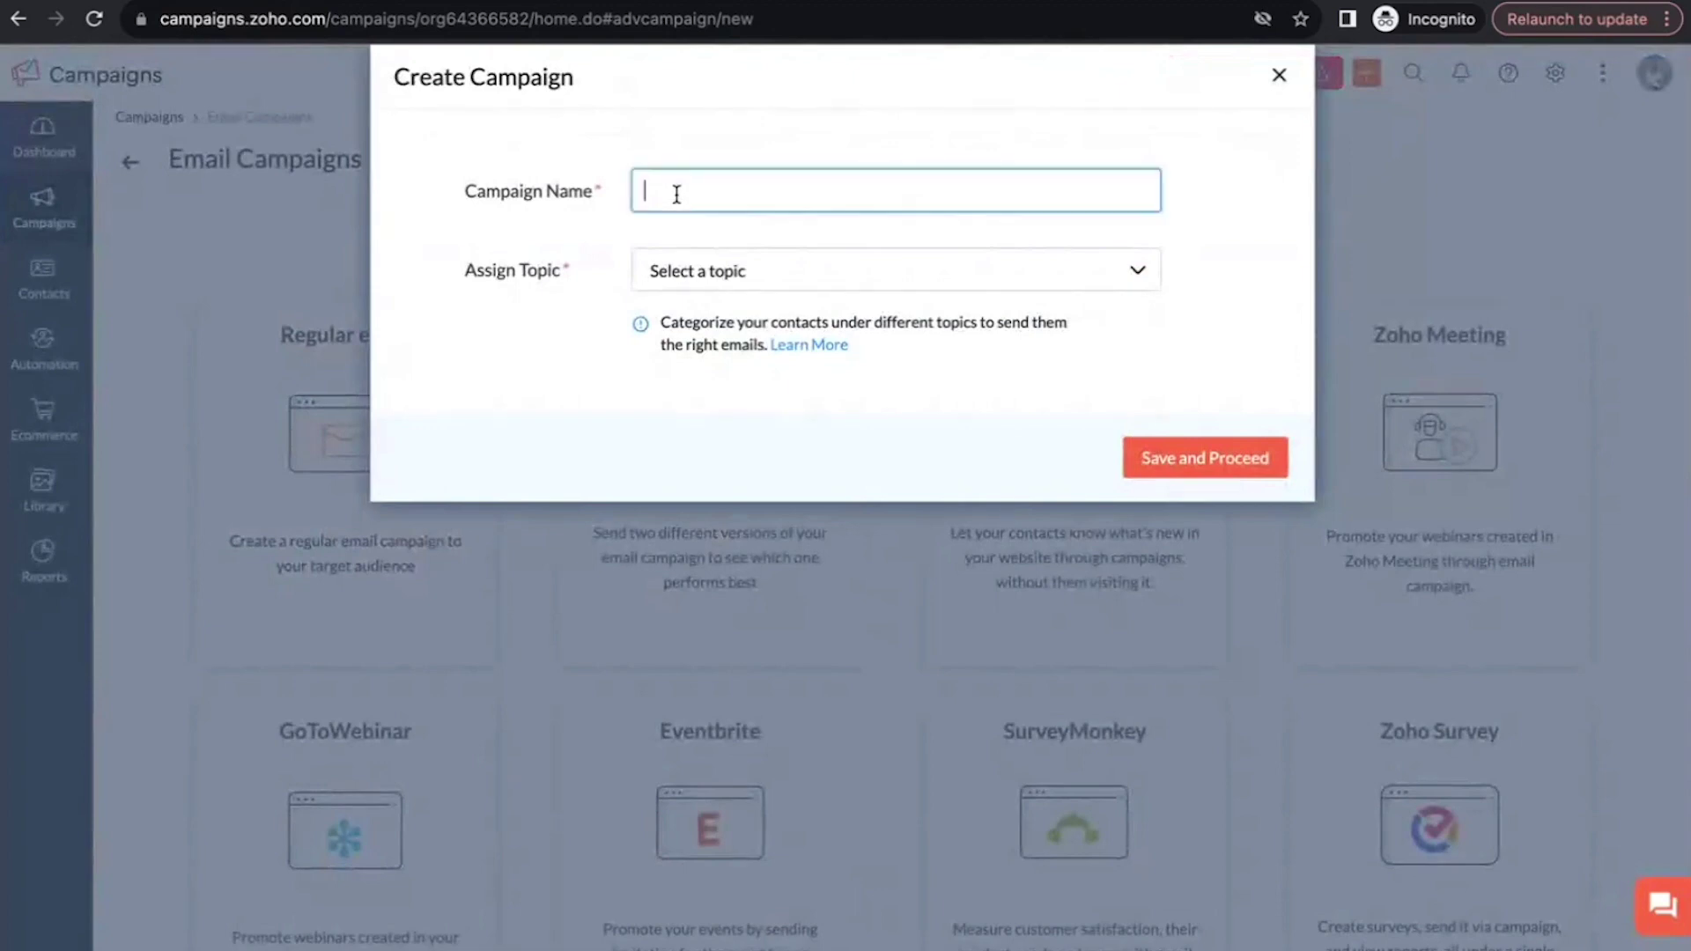
type("Zylker winter carni")
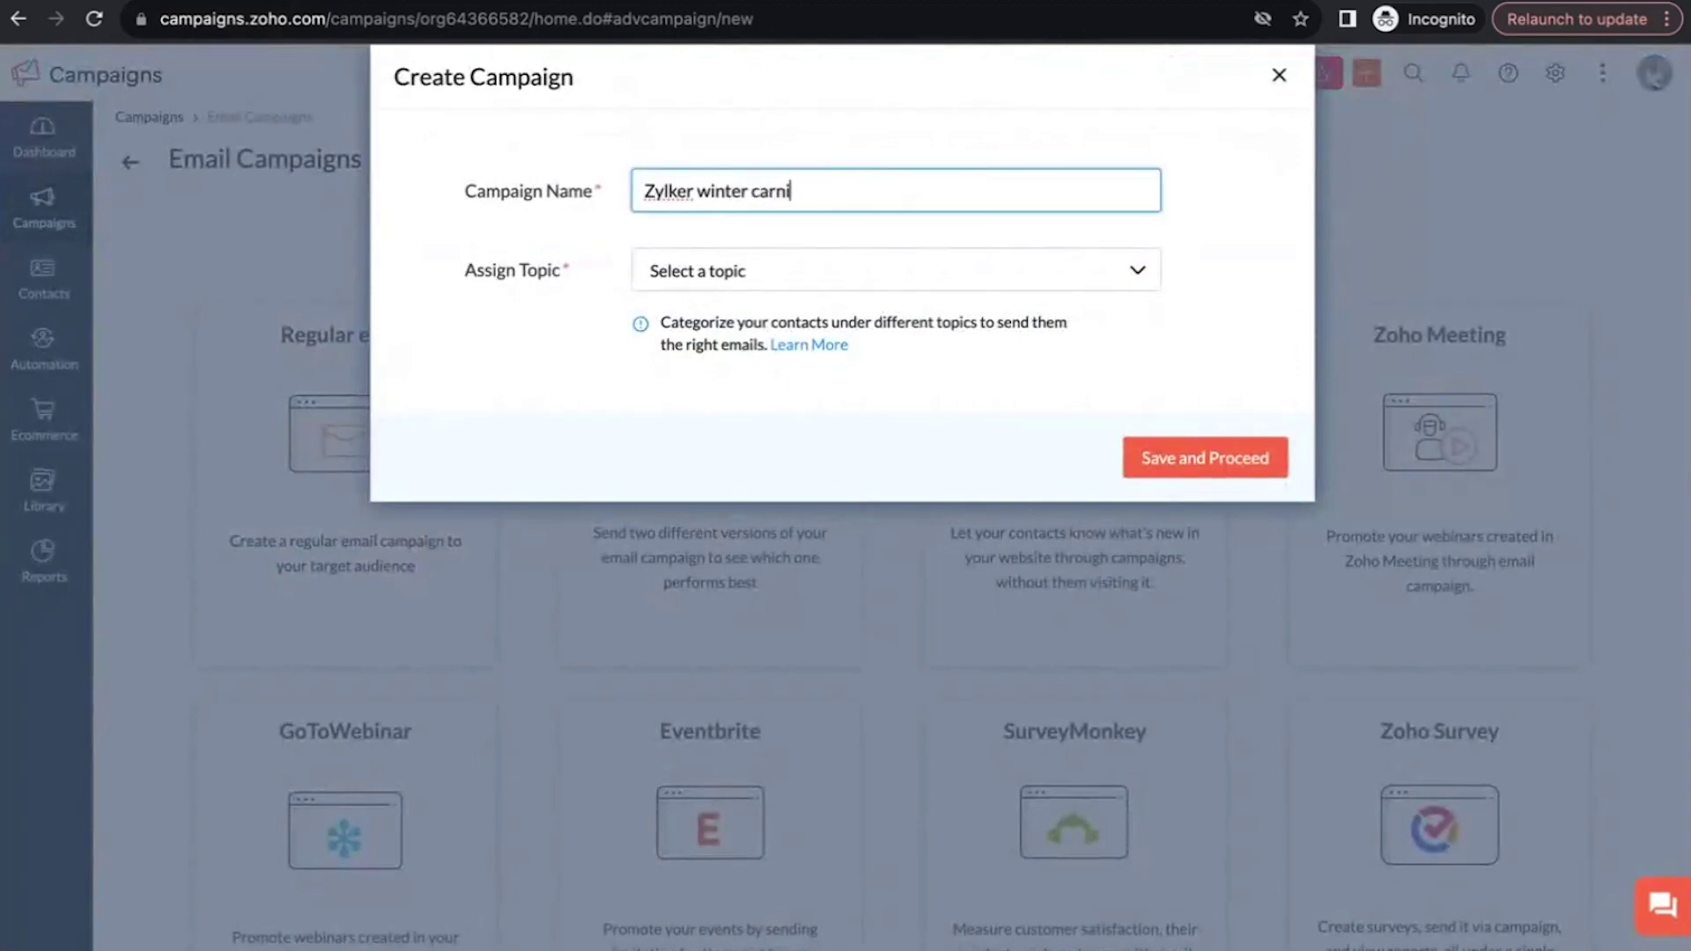
type("val 2023")
left_click(700, 273)
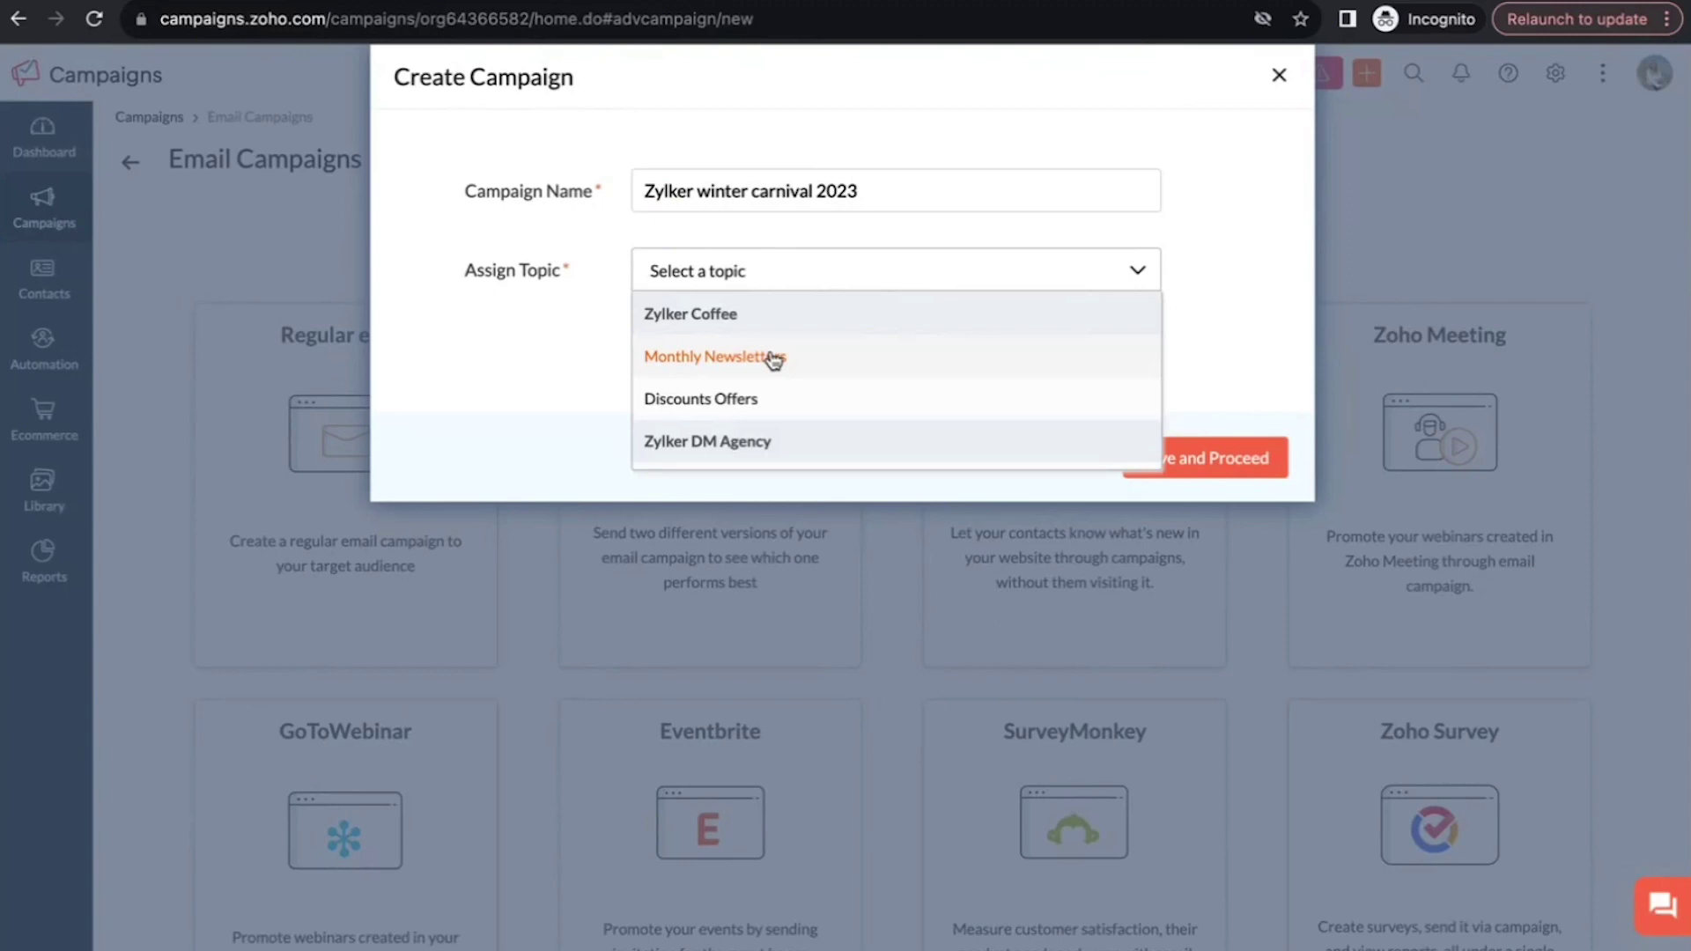
left_click(772, 359)
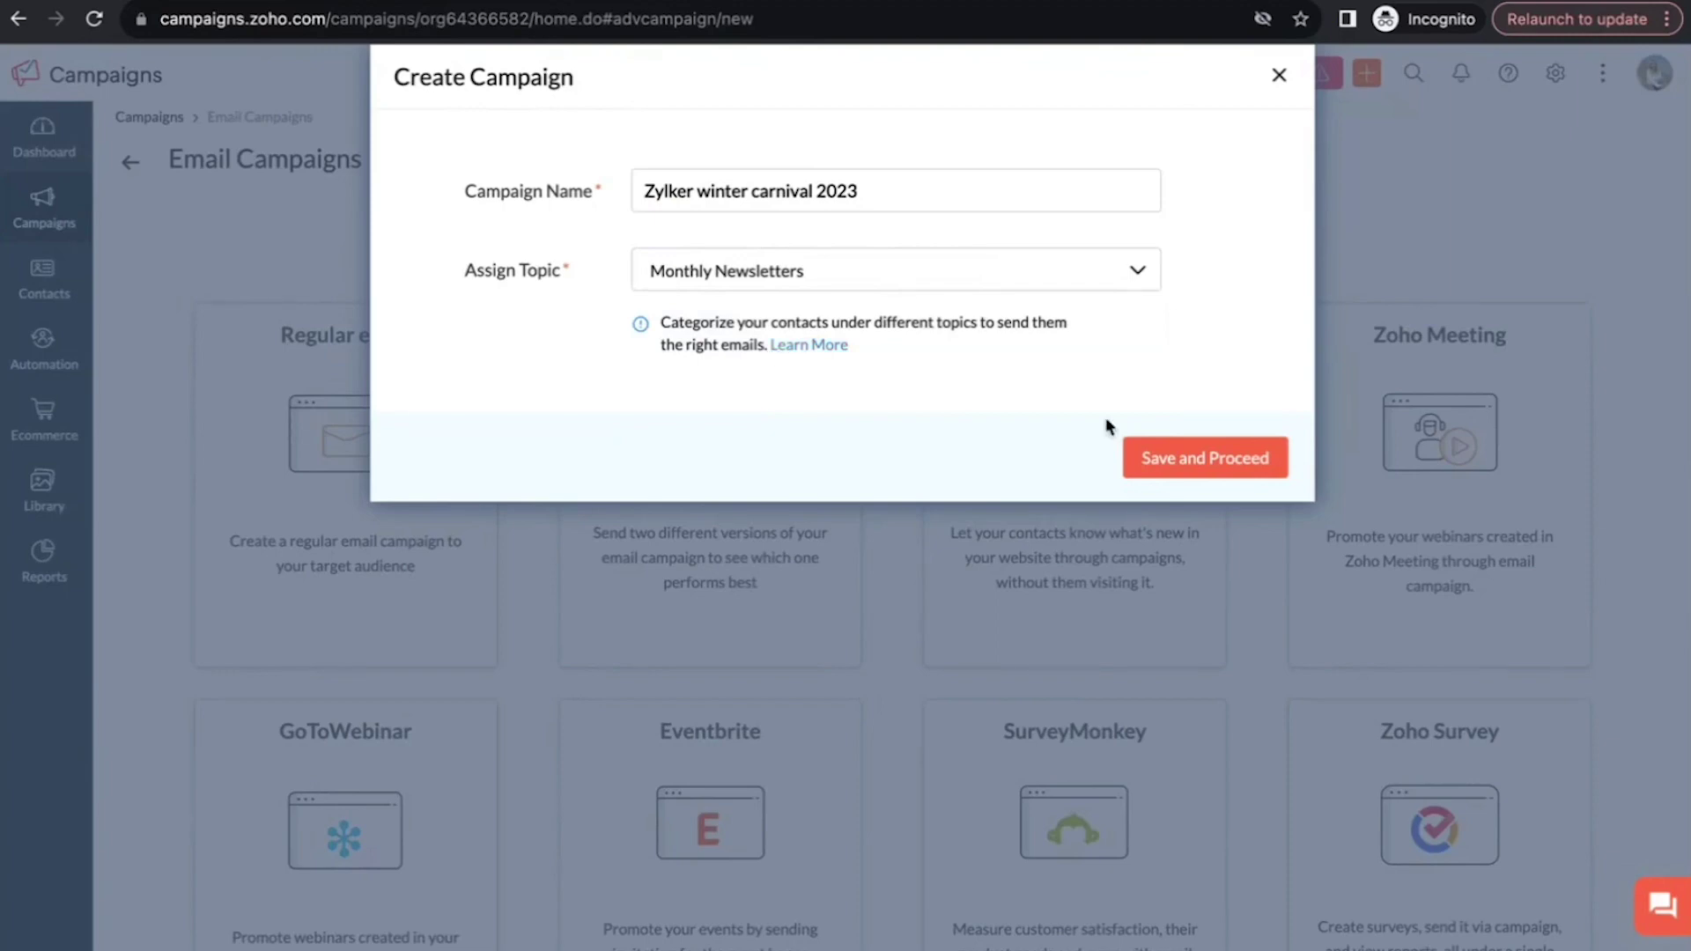
left_click(1191, 476)
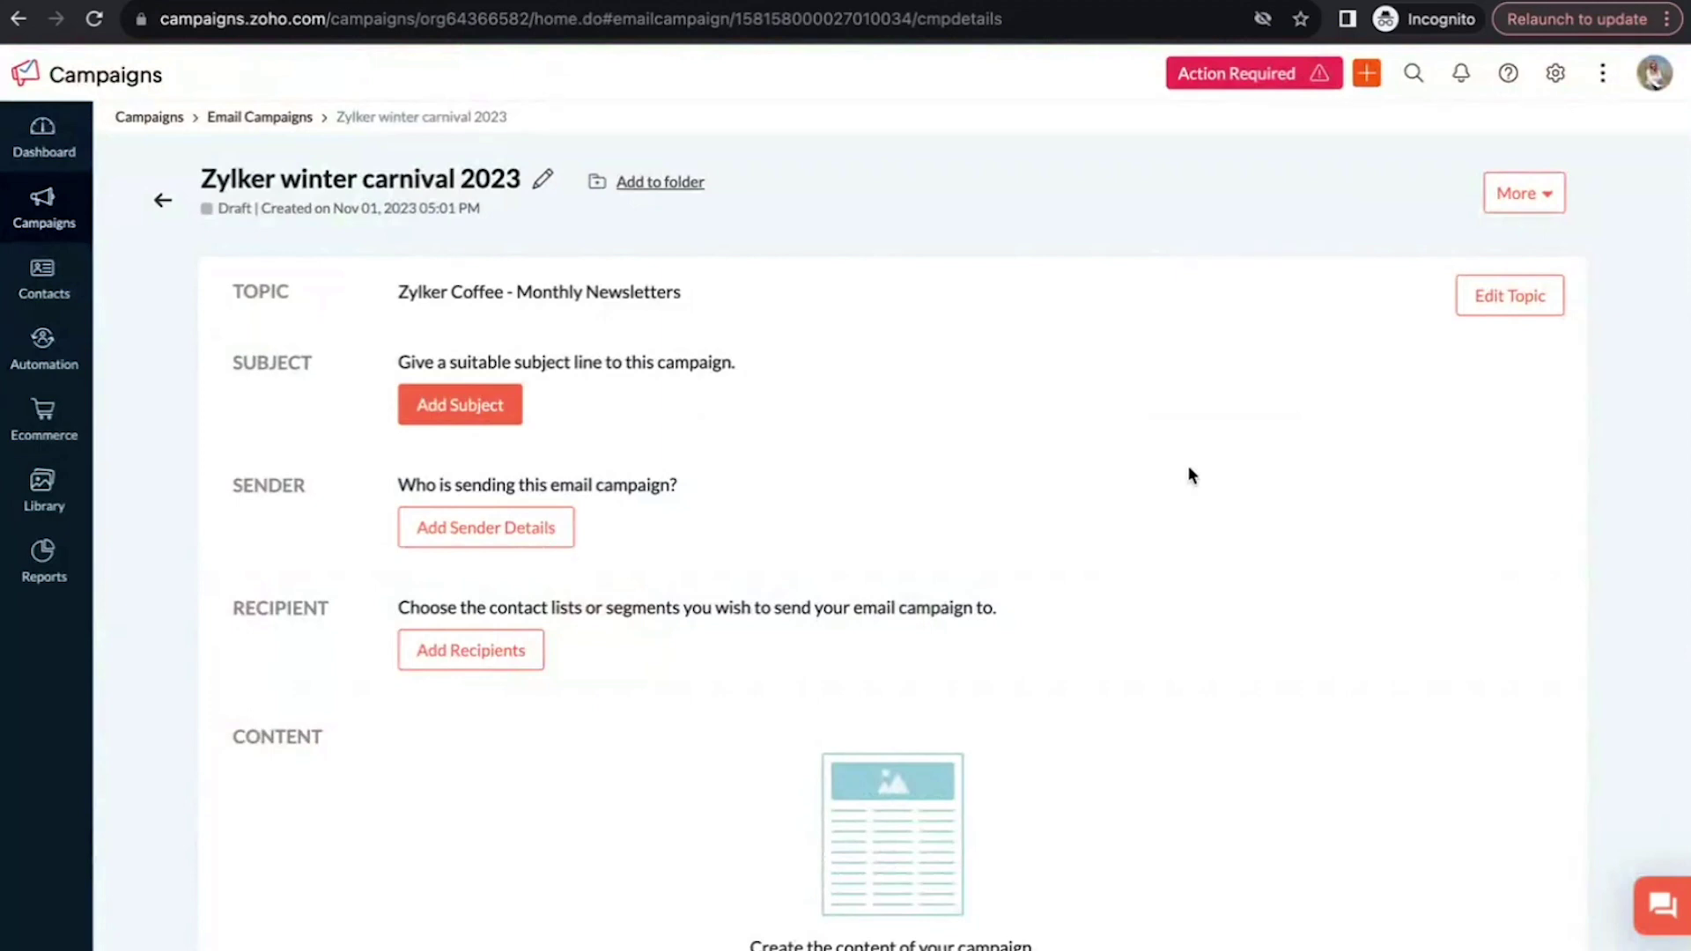
- Look at the campaign's subject and preheader fields and close them without saving
left_click(468, 405)
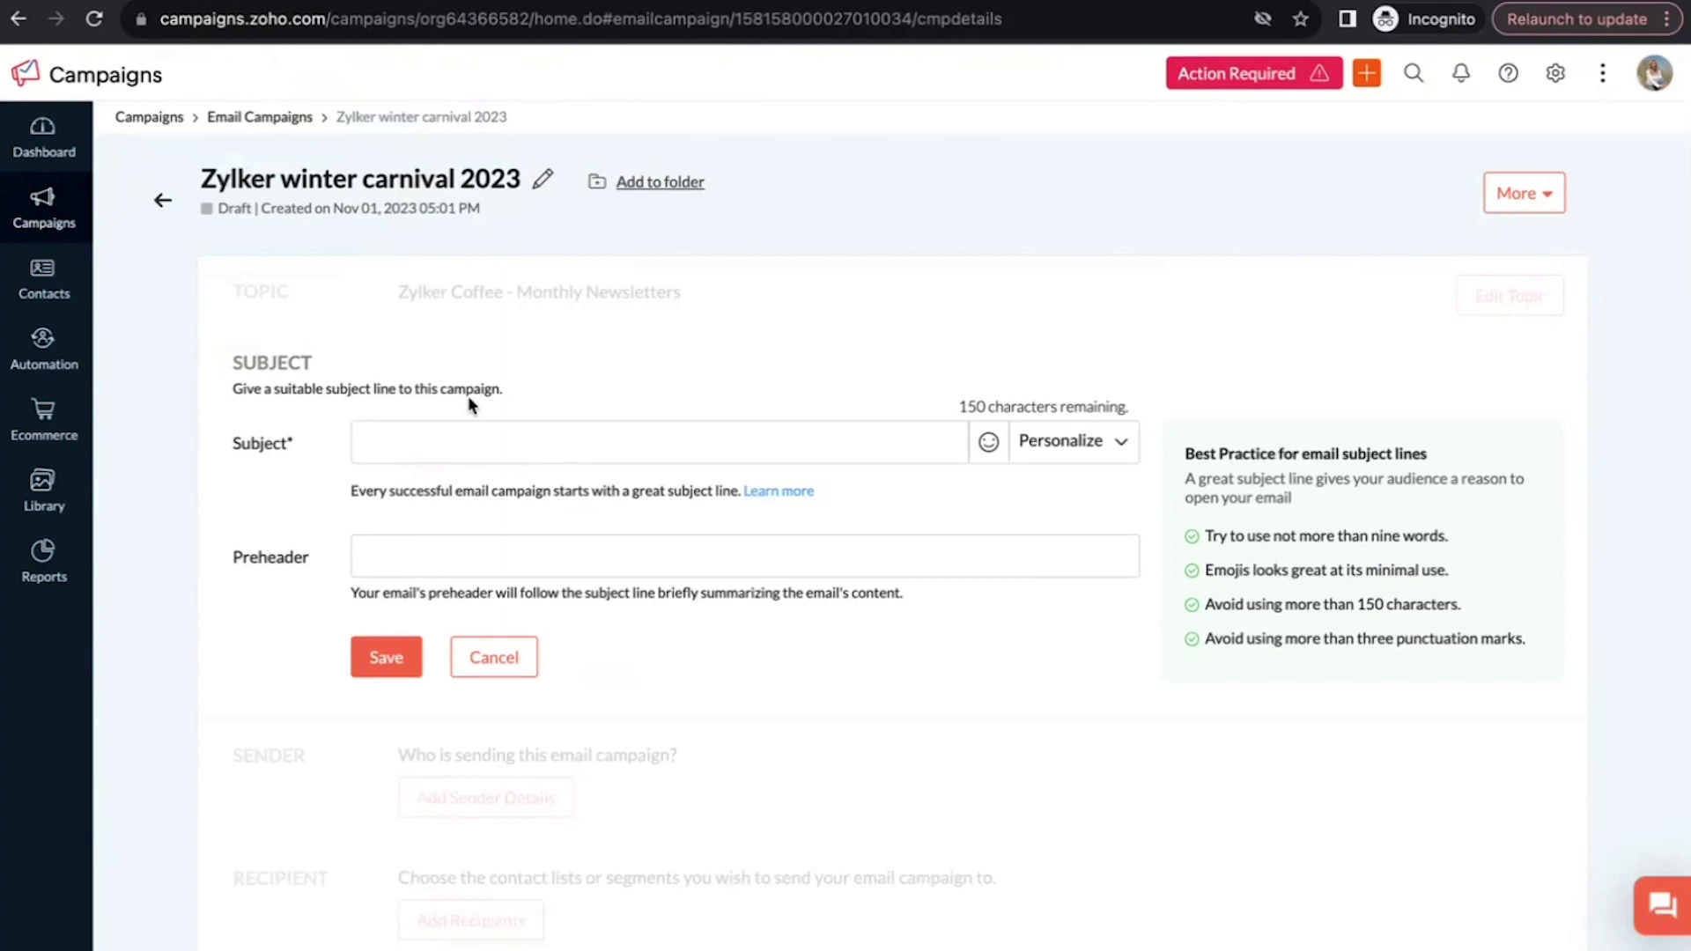
scroll(657, 571, "down", 2)
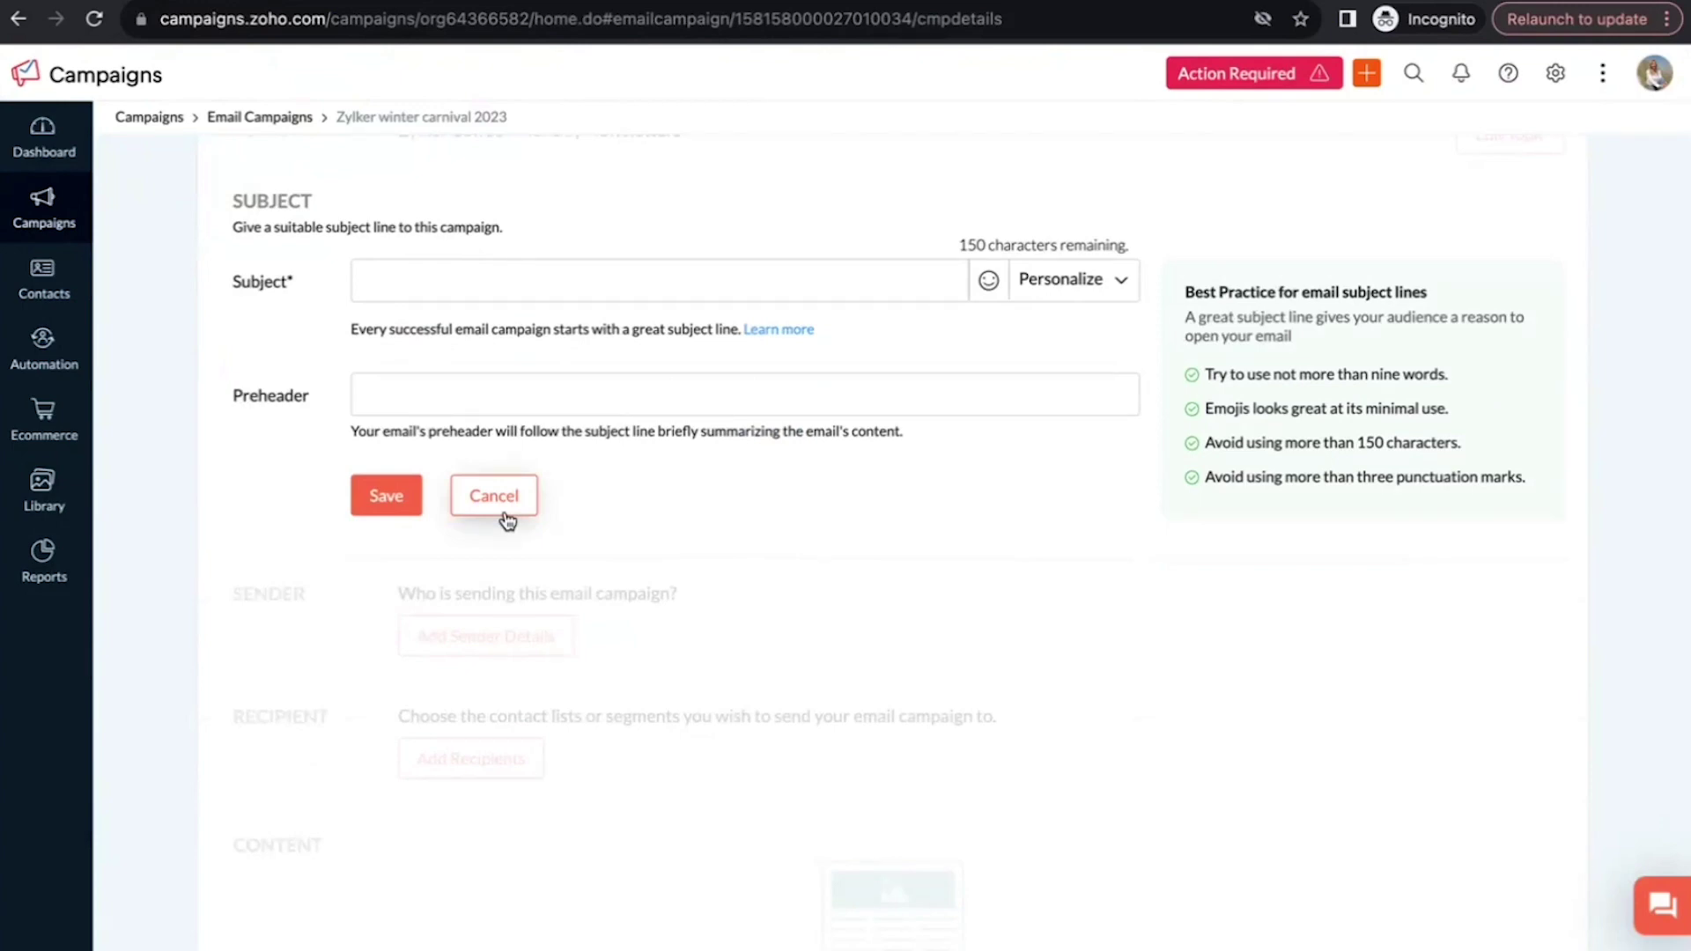
left_click(507, 522)
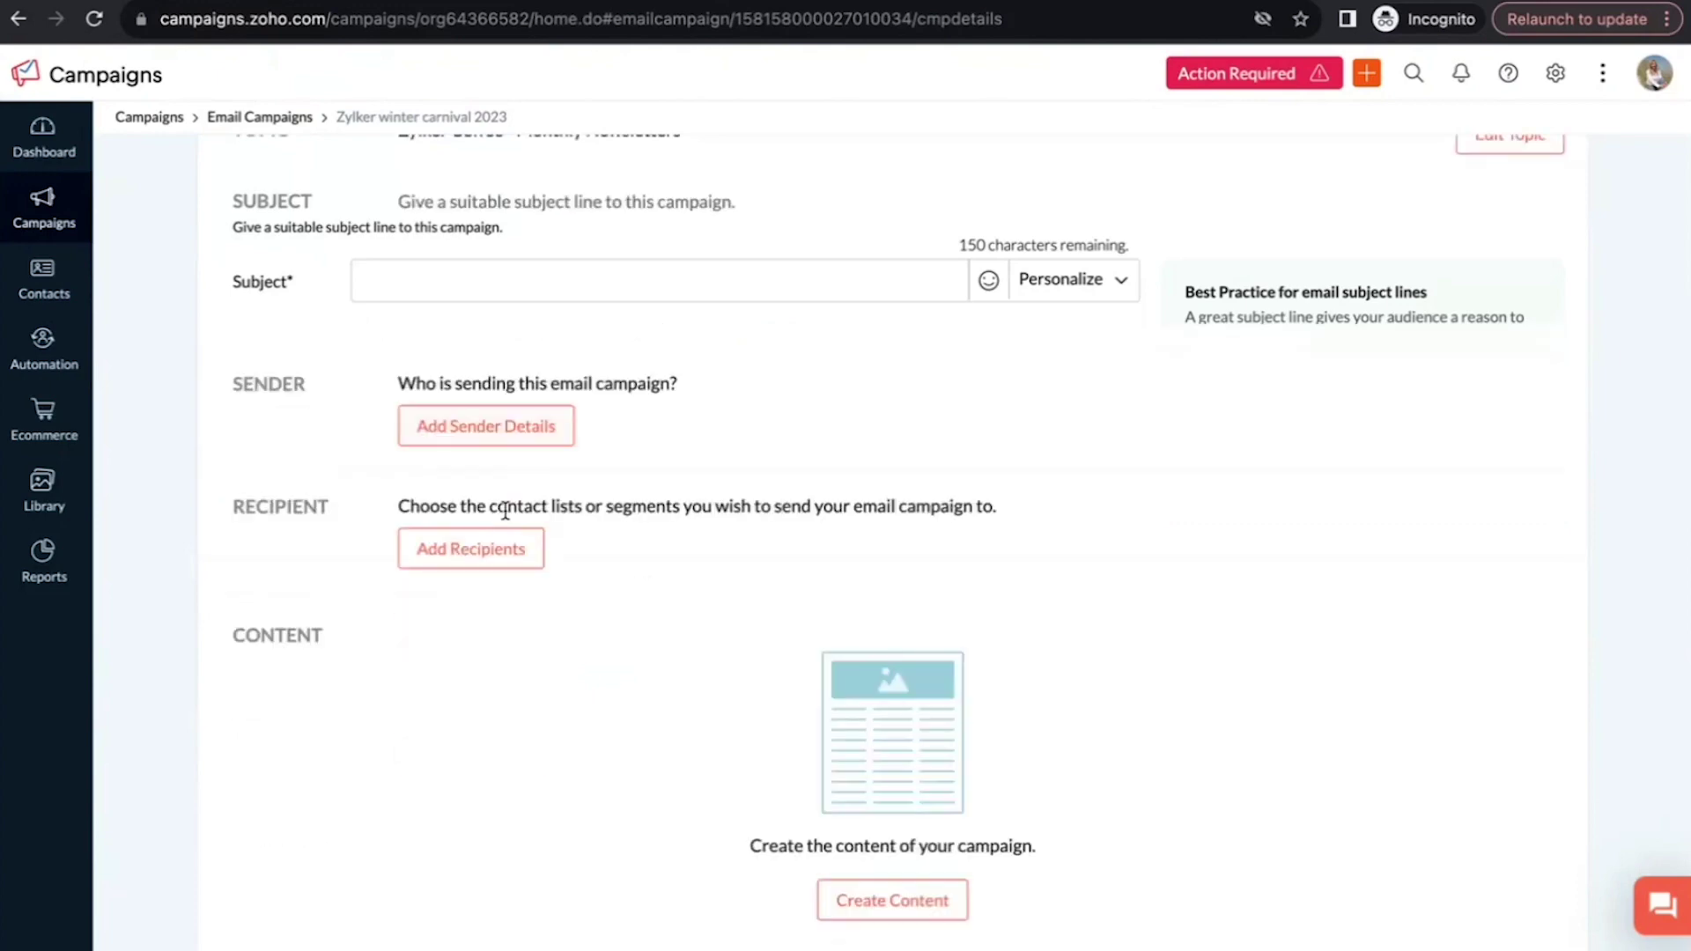
- Try out the campaign's sender details by entering a sender name with the company name, and cancel without saving
left_click(513, 385)
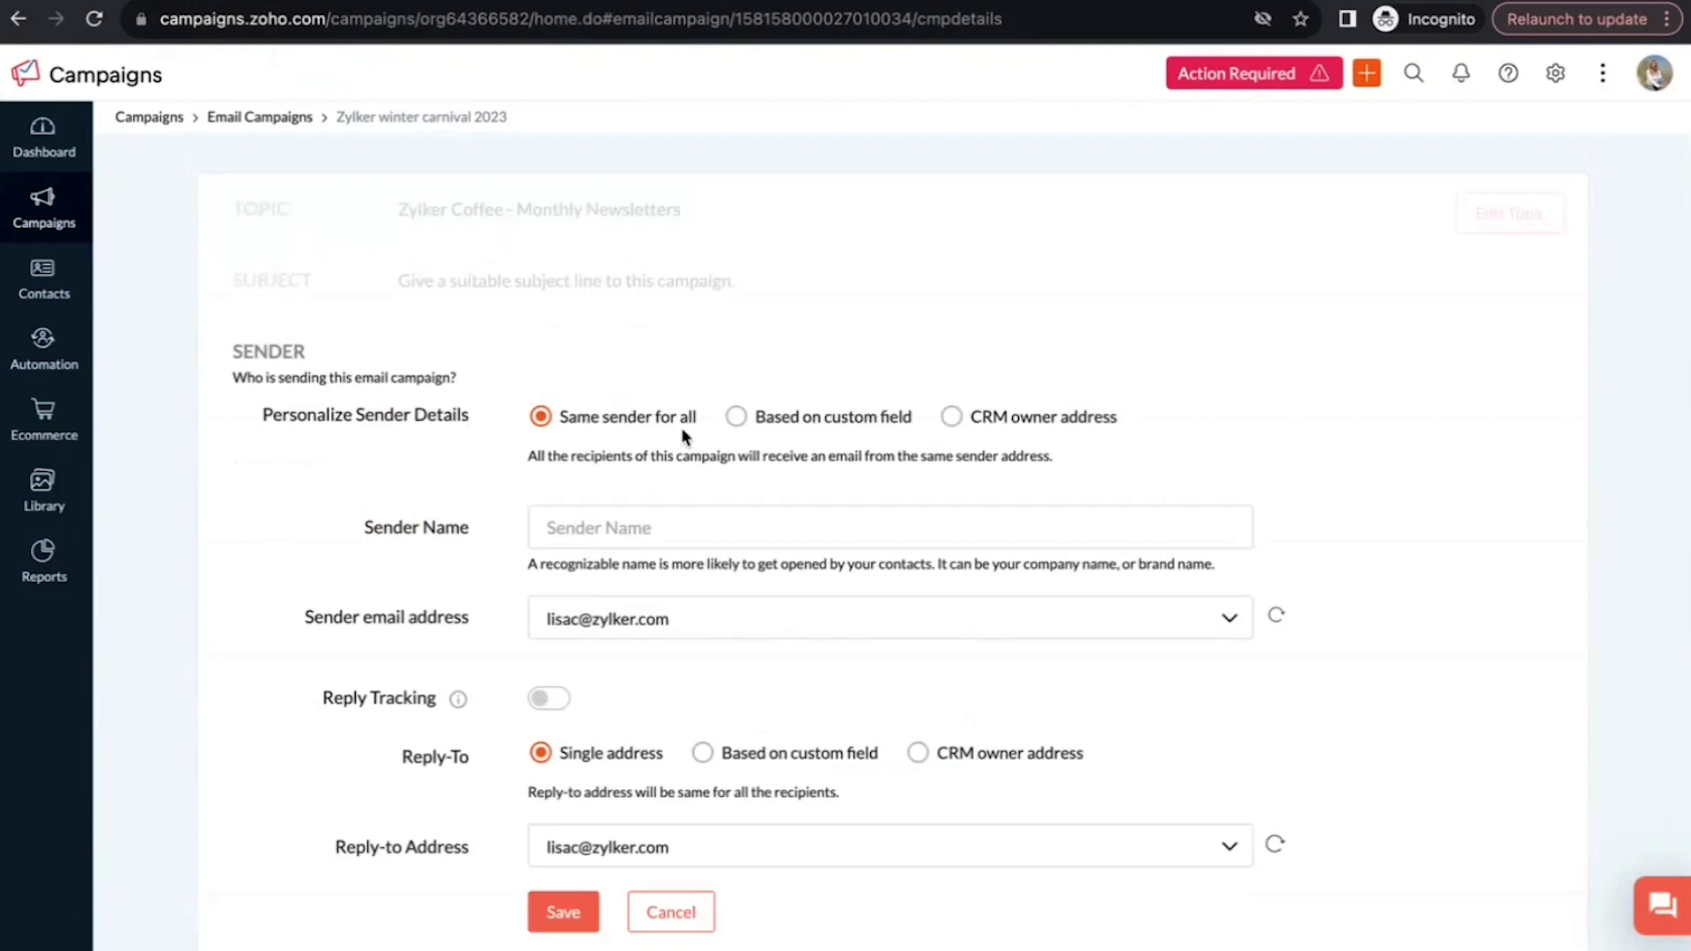
left_click(616, 526)
type("Susmit from Zylker")
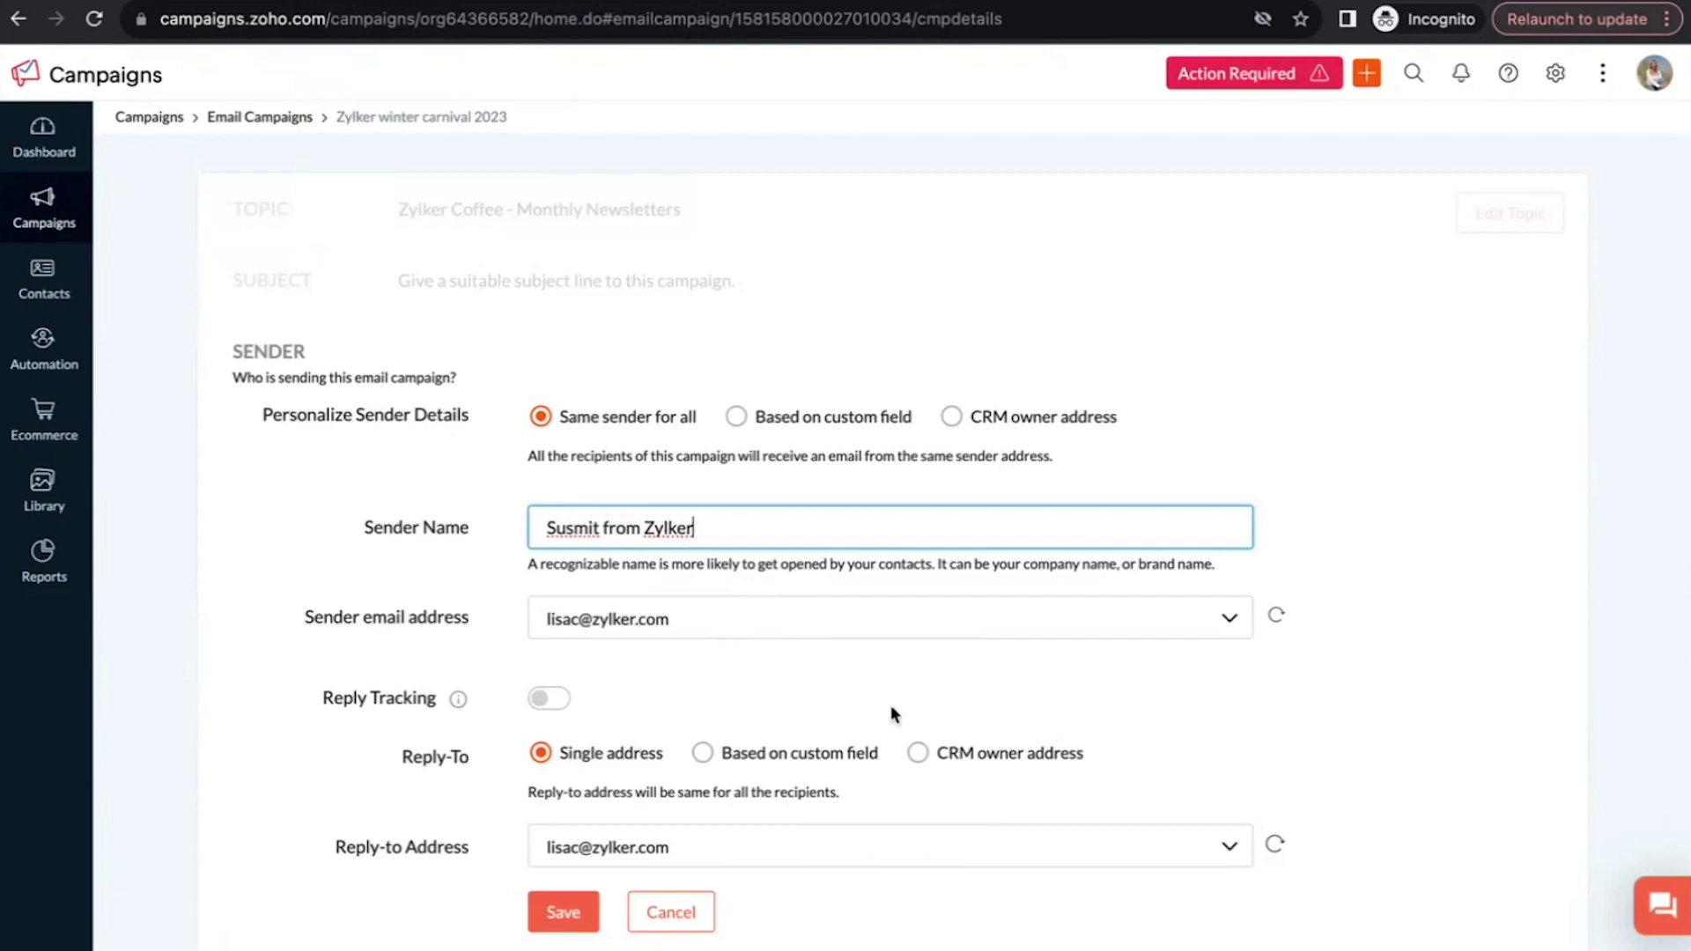
scroll(890, 710, "down", 5)
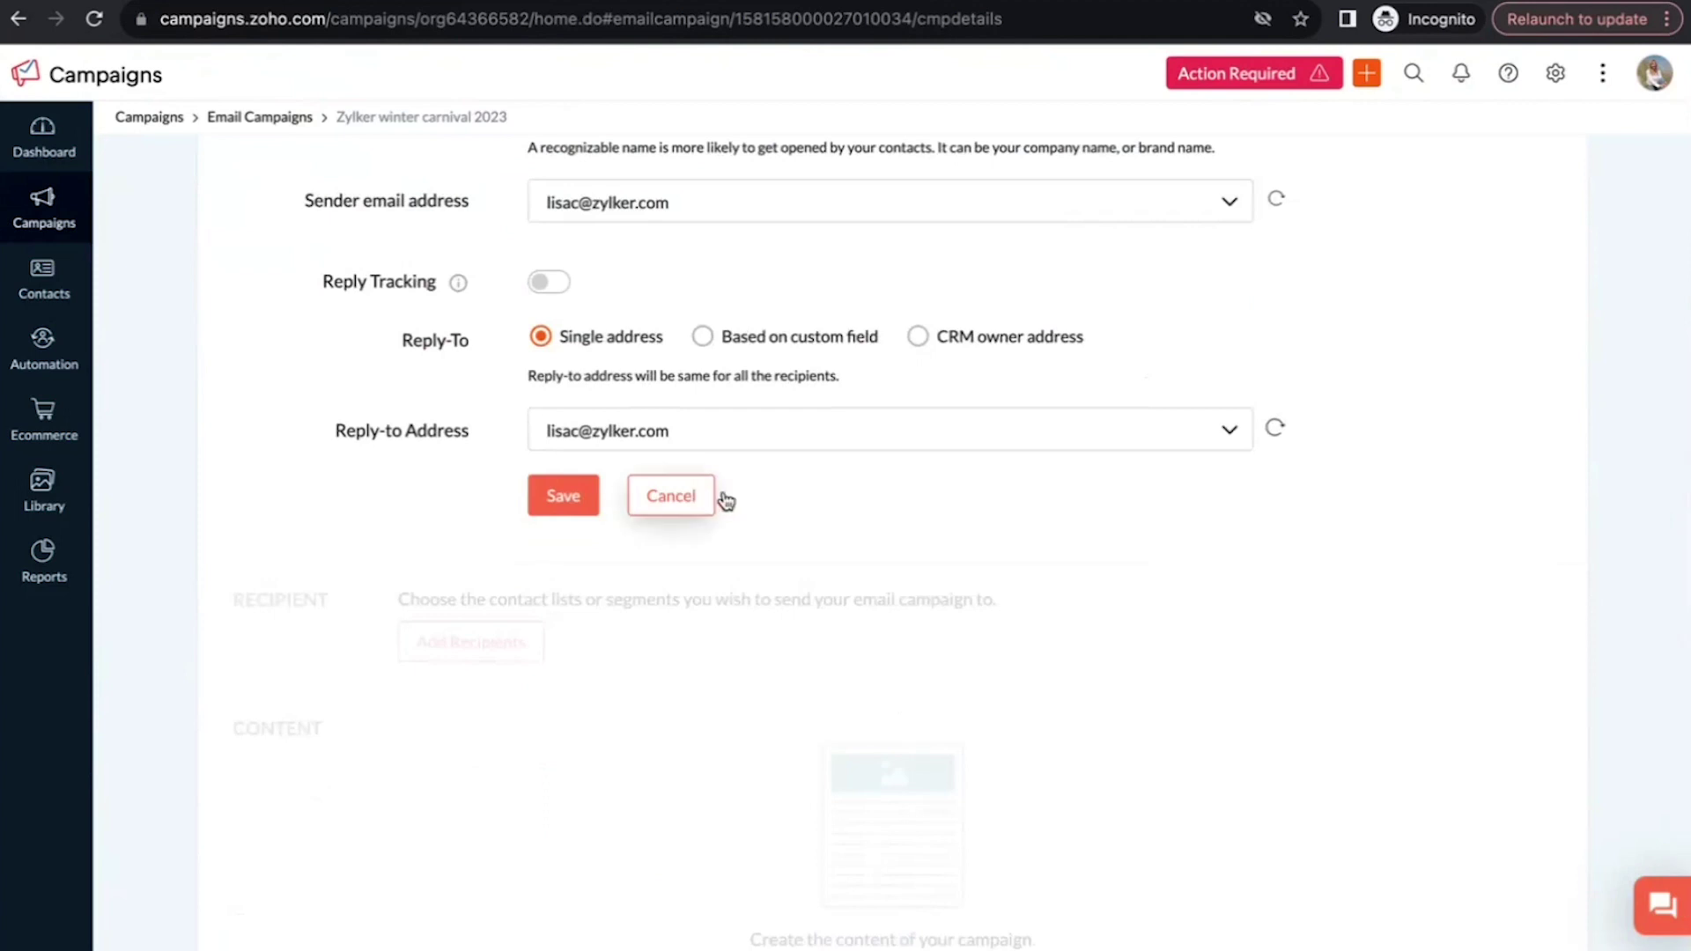
left_click(656, 501)
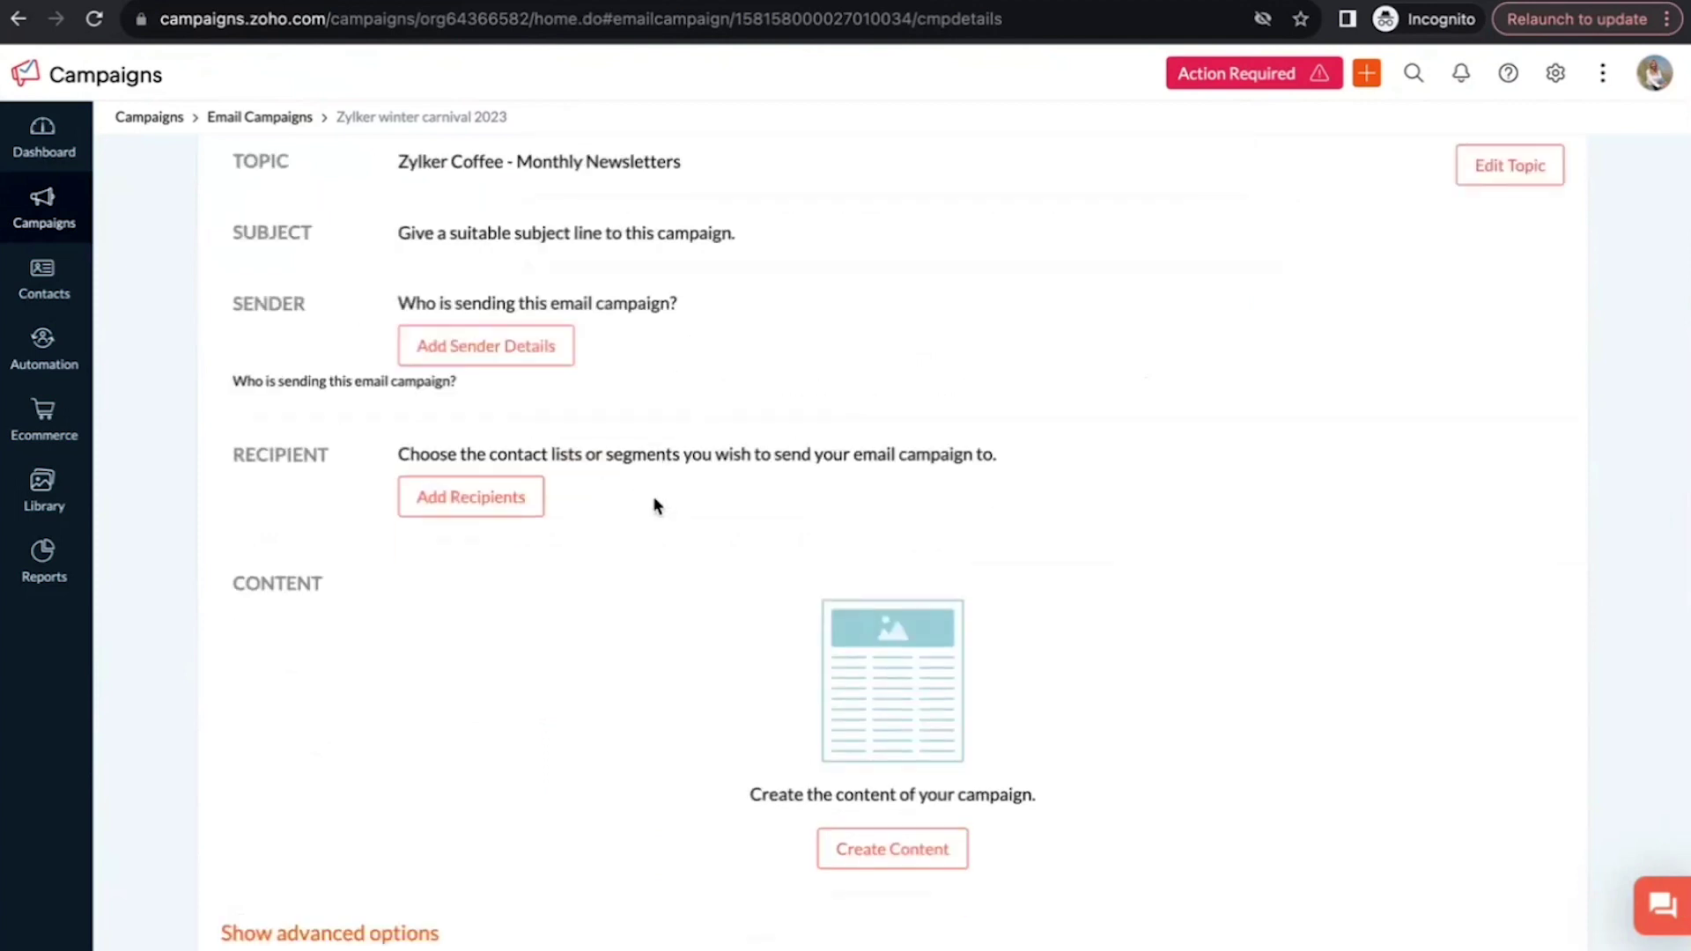
- Try choosing the Zylker winter carnival 2023 mailing list as the campaign's recipients, and cancel the selection
left_click(481, 507)
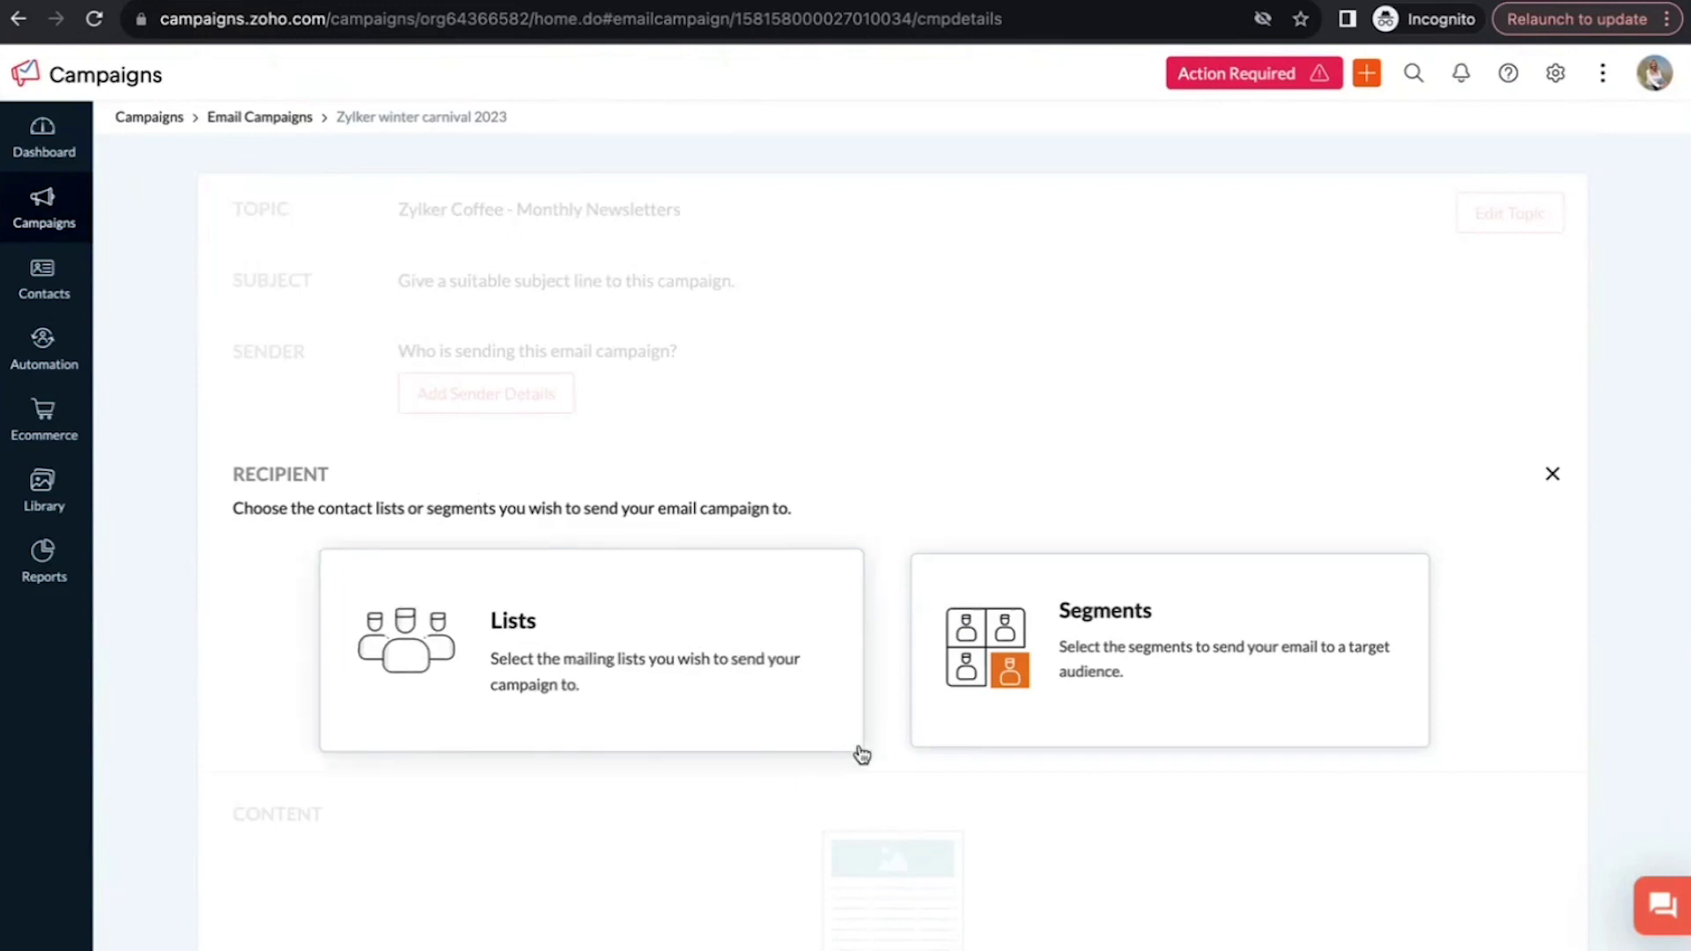
left_click(574, 690)
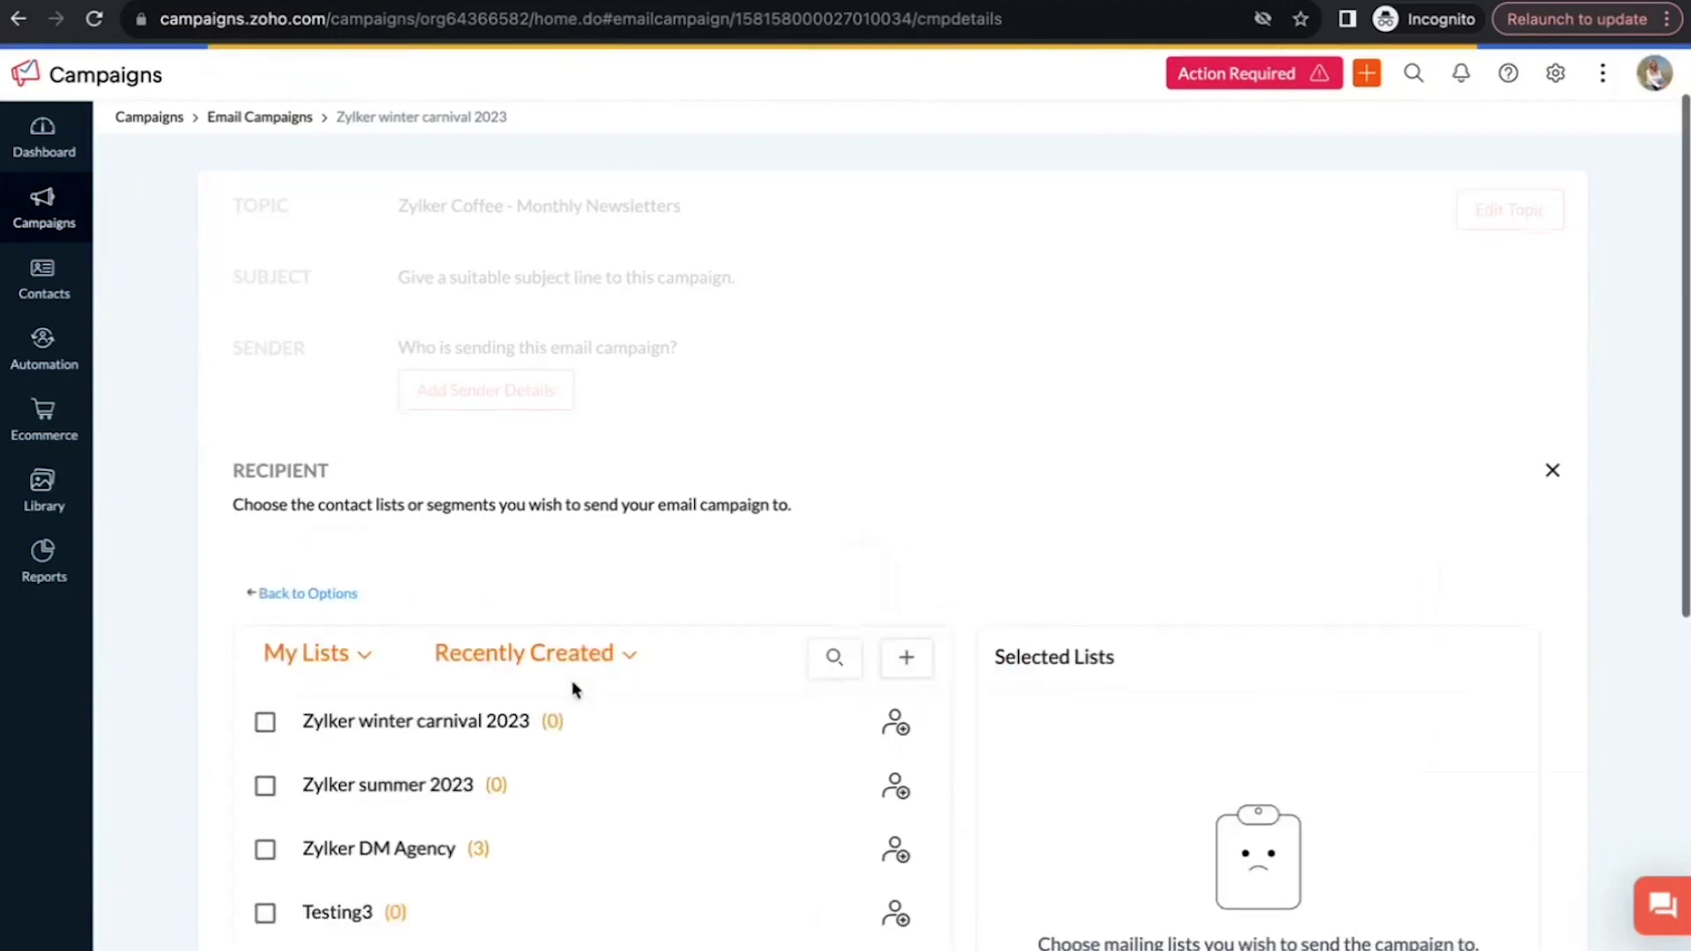
scroll(510, 686, "down", 1)
left_click(266, 696)
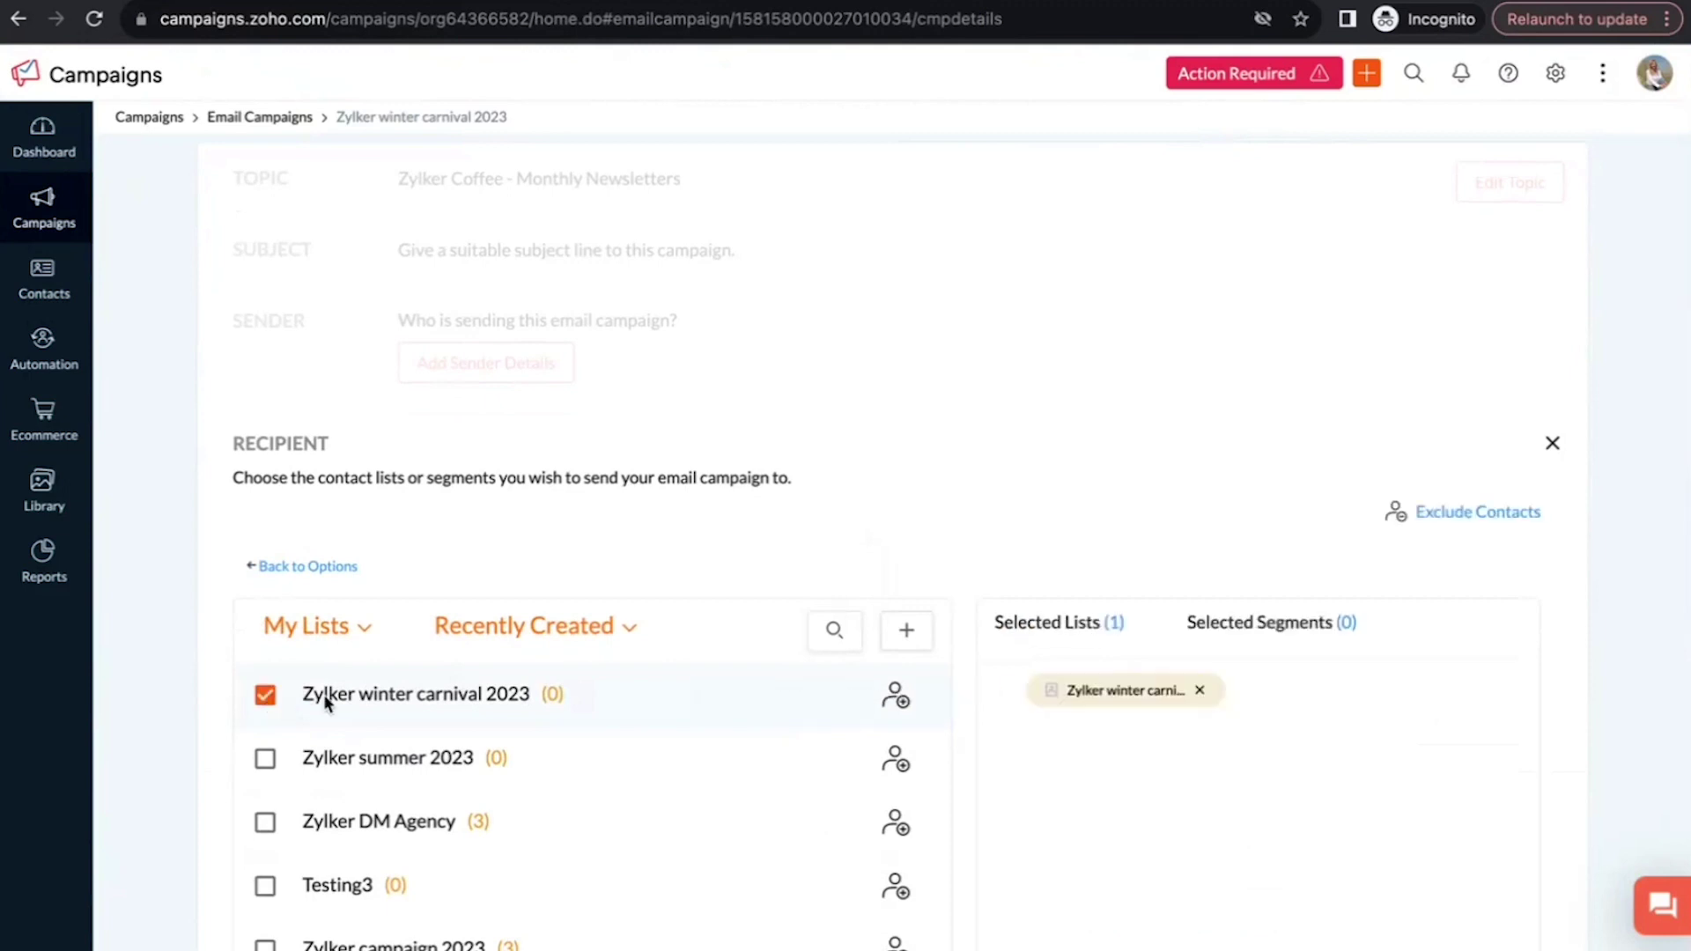
scroll(1048, 819, "down", 6)
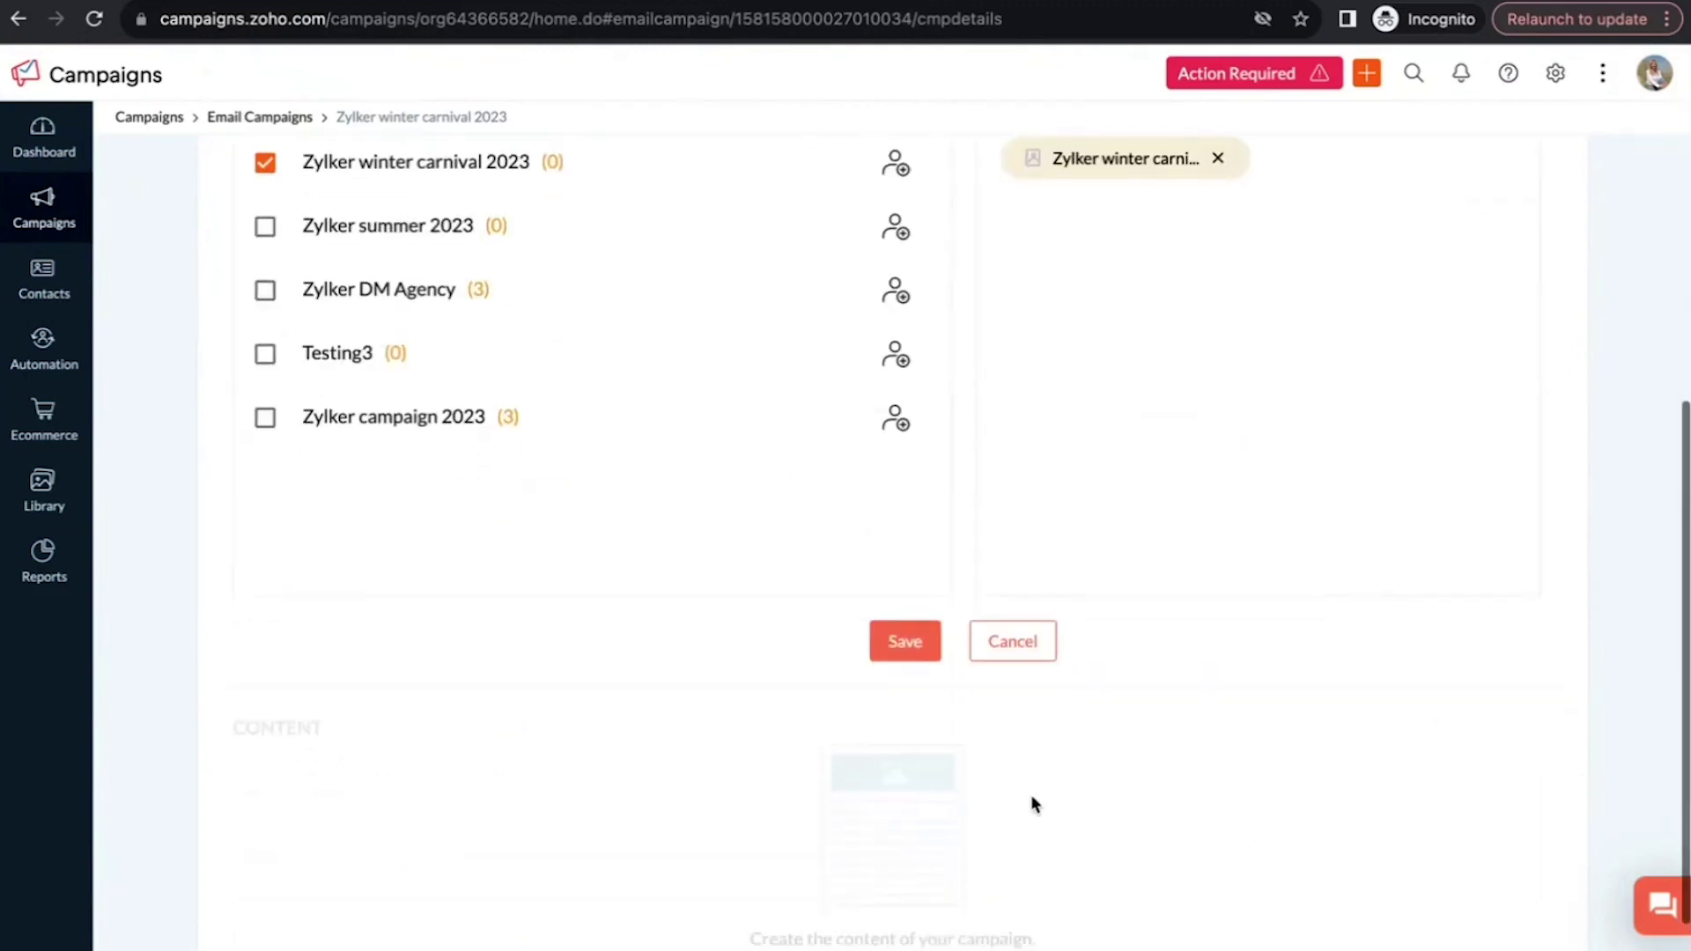
left_click(1010, 660)
- Create the campaign's content from the pre-designed Embrace template in the Welcome category
left_click(877, 850)
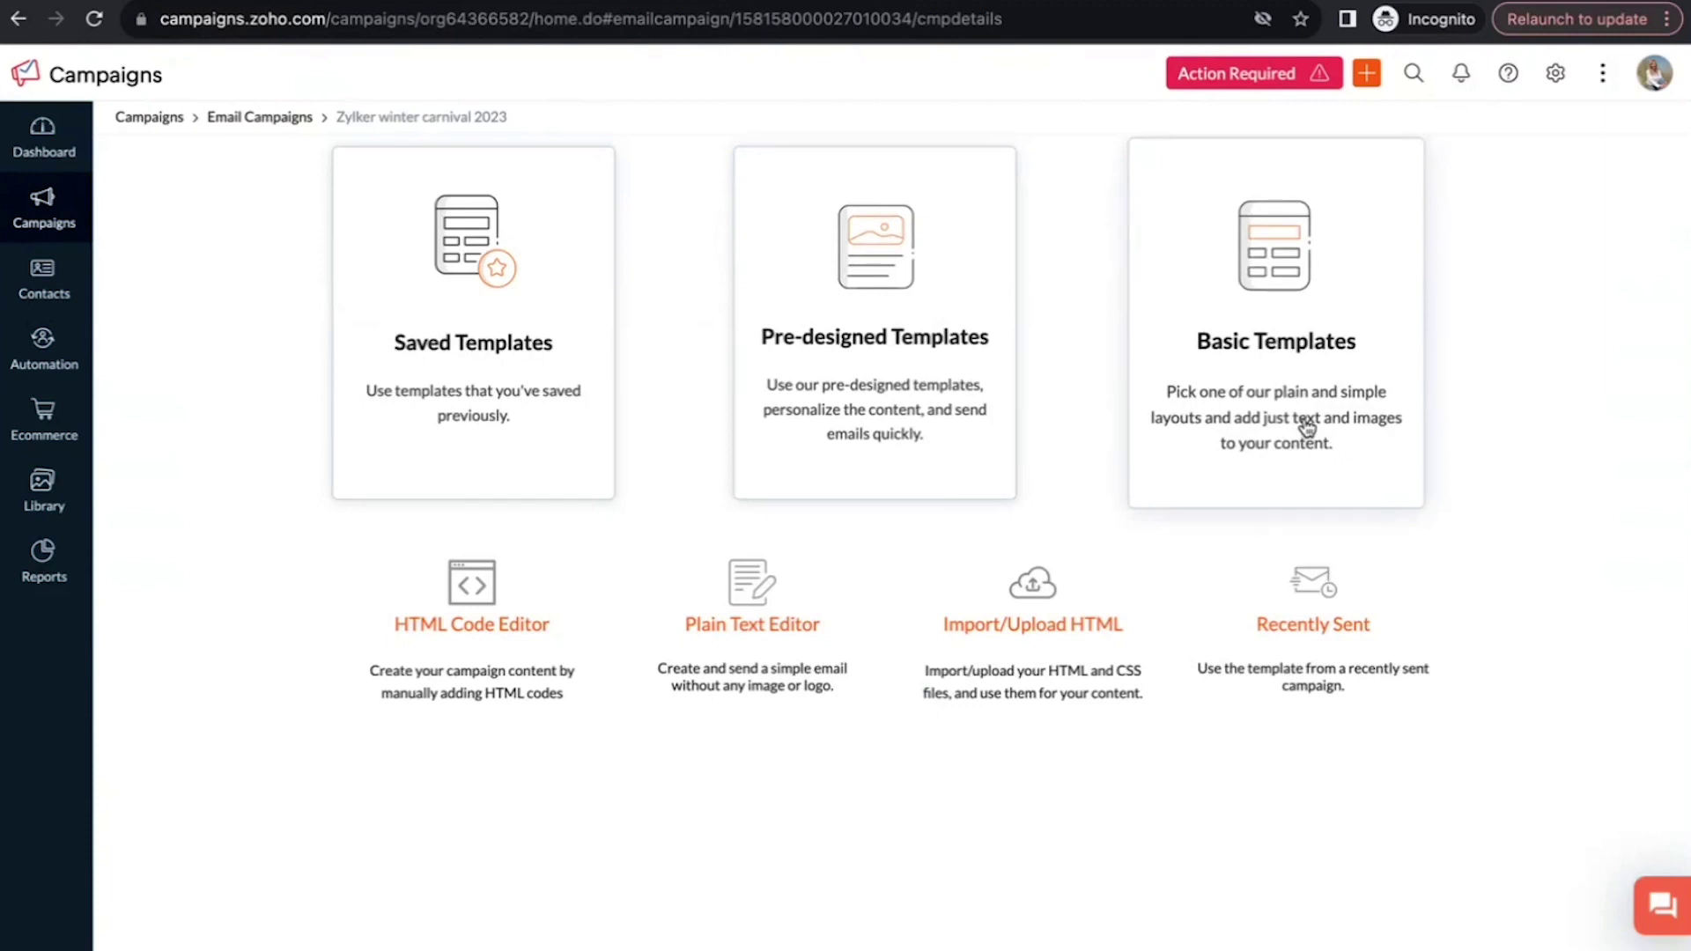
left_click(886, 456)
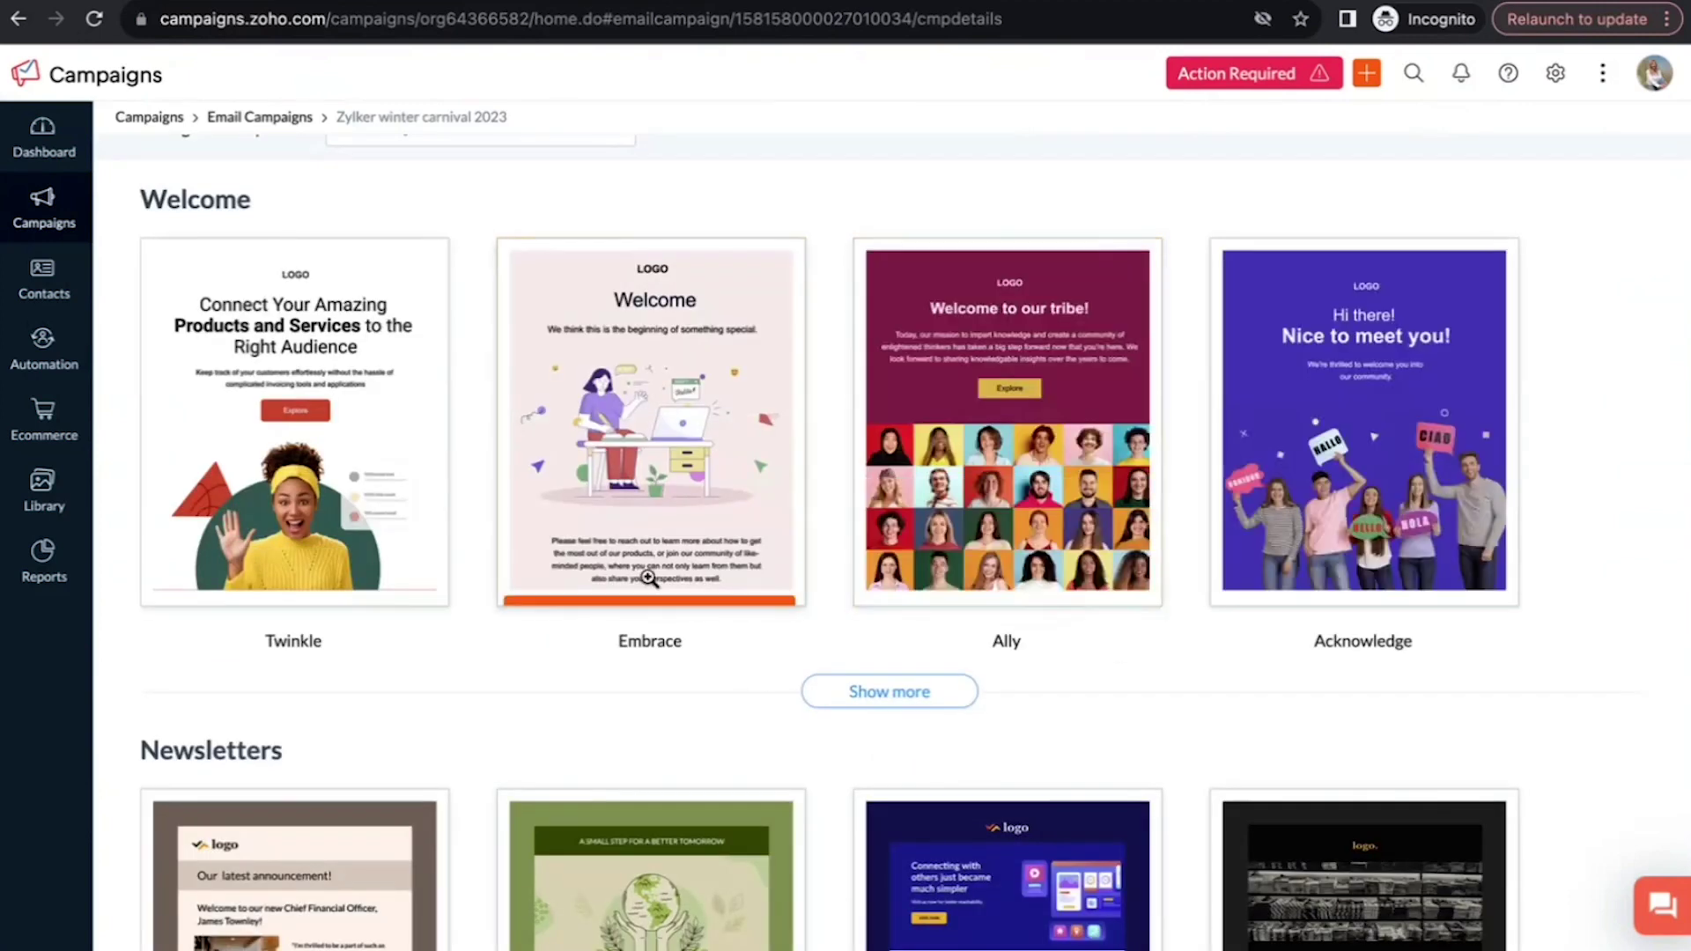
left_click(650, 585)
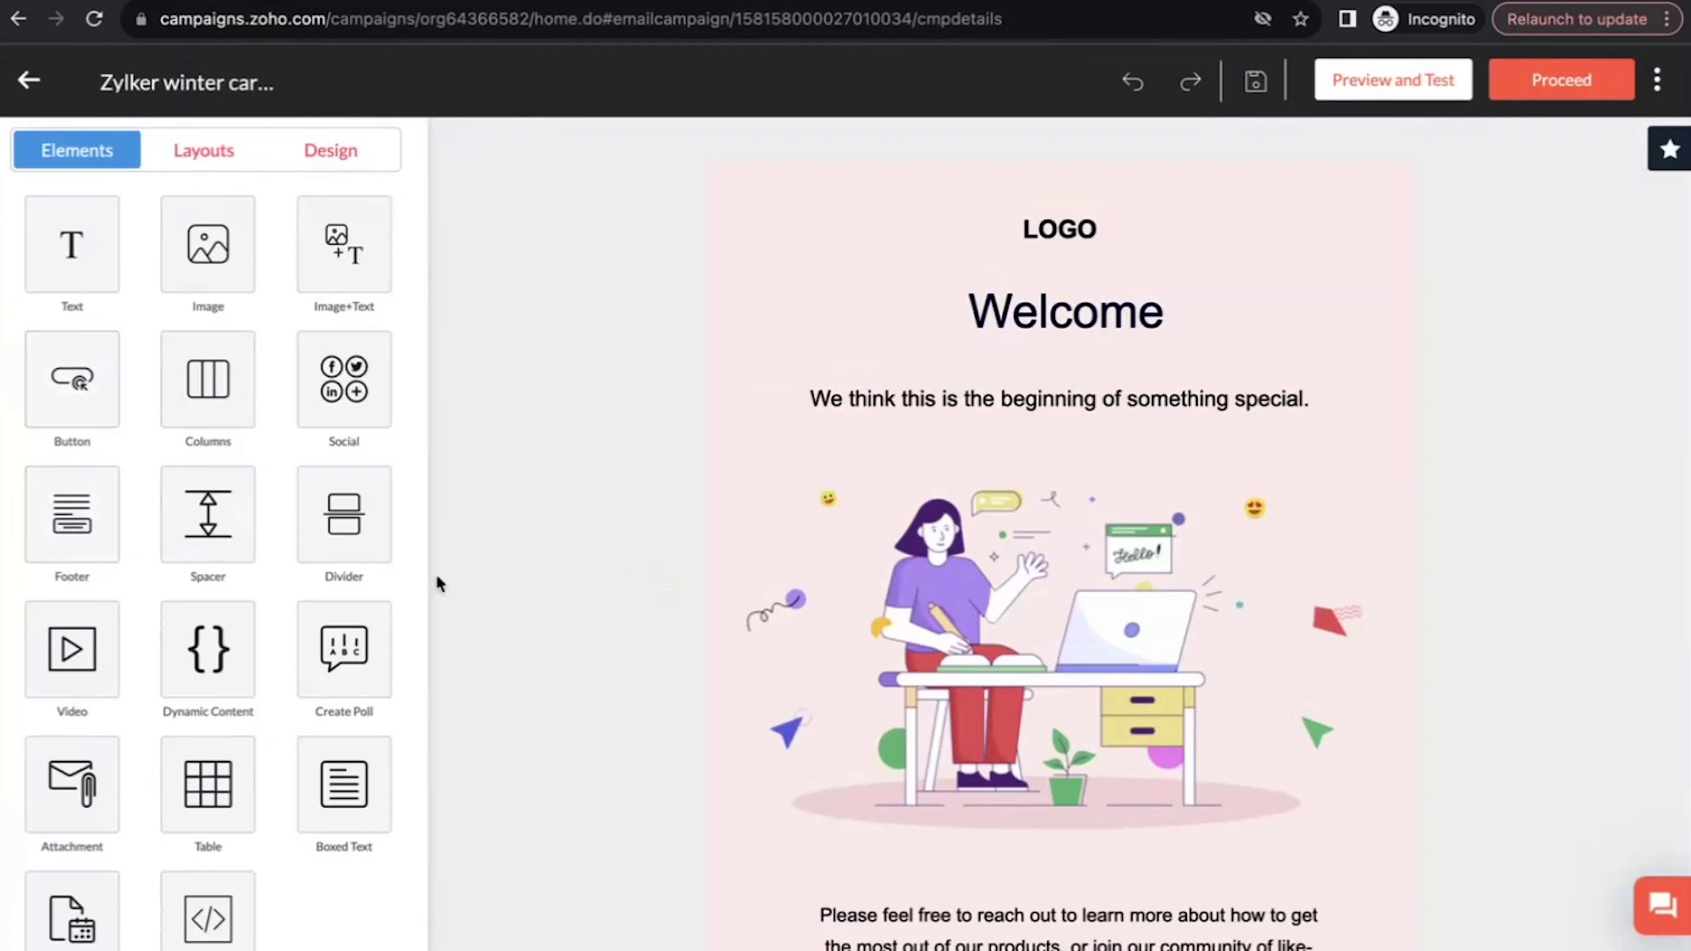
- Examine the editor's layouts, design settings and elements, and look through the email template down to its footer
left_click(217, 157)
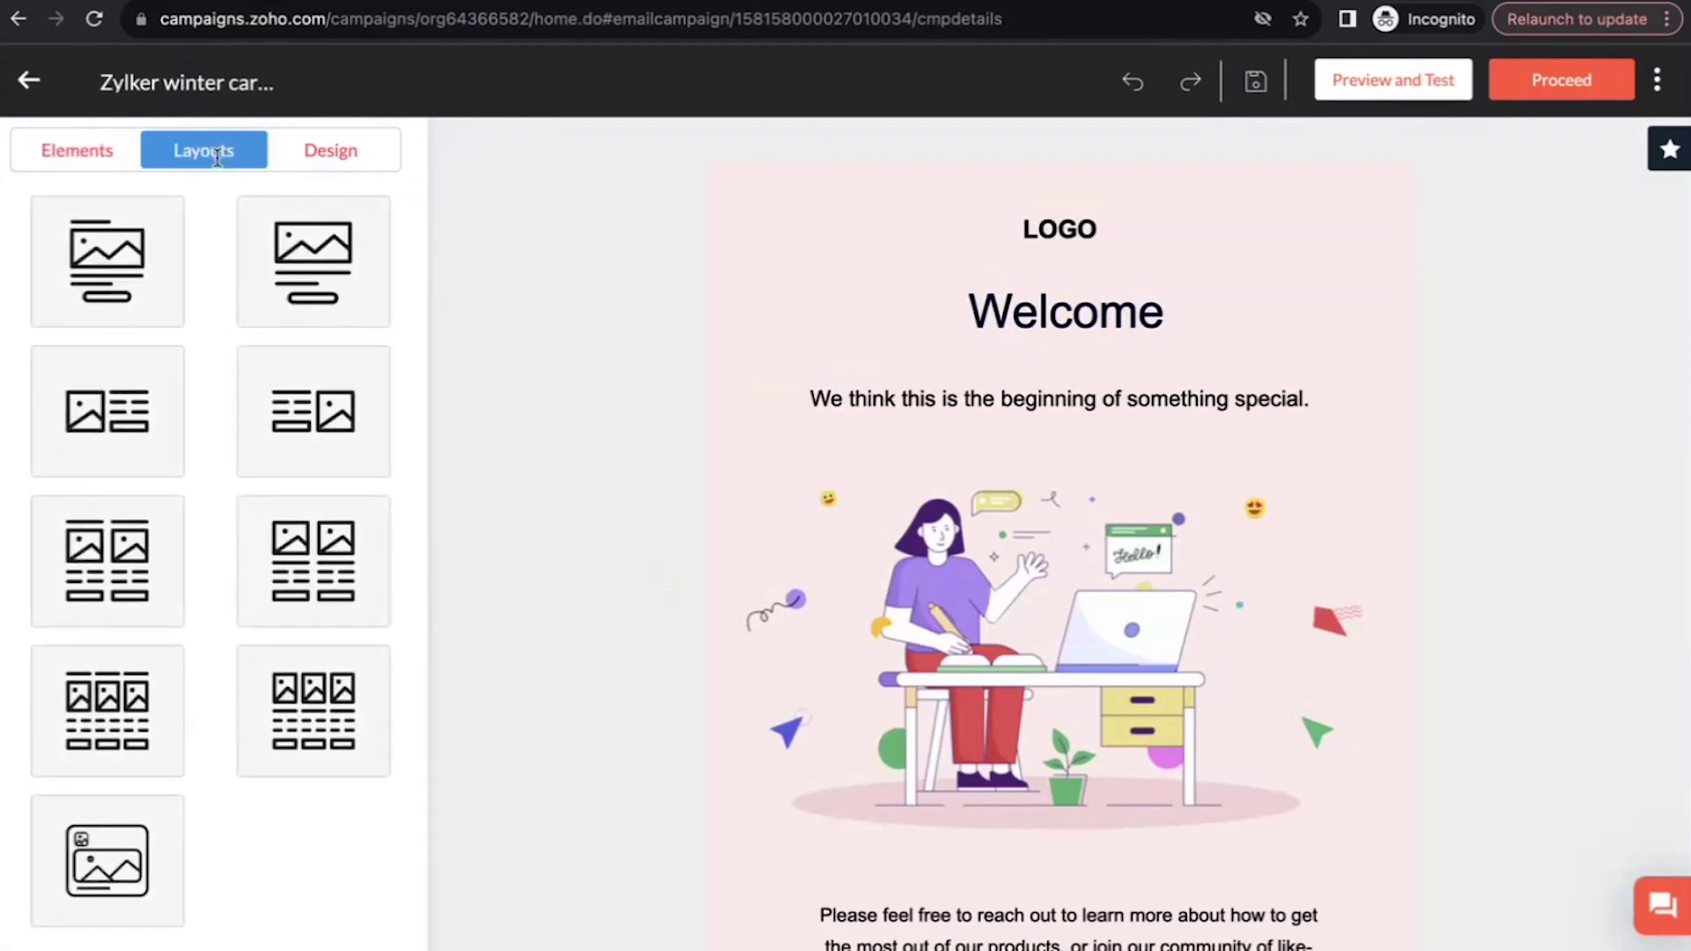
left_click(361, 159)
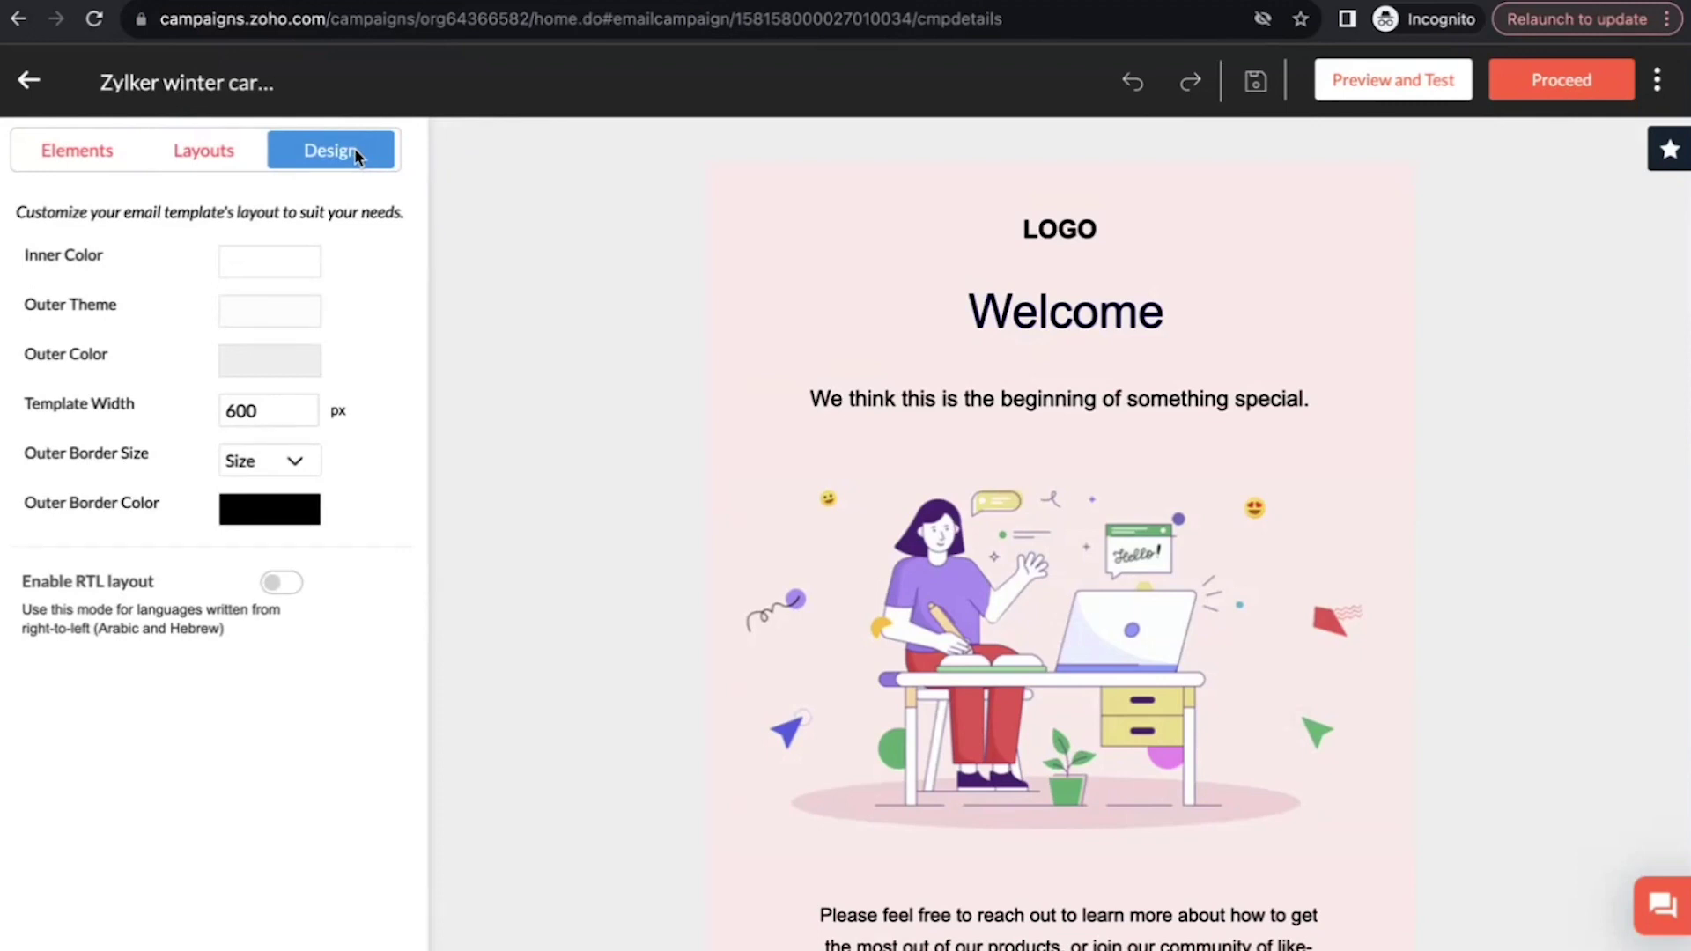
left_click(88, 154)
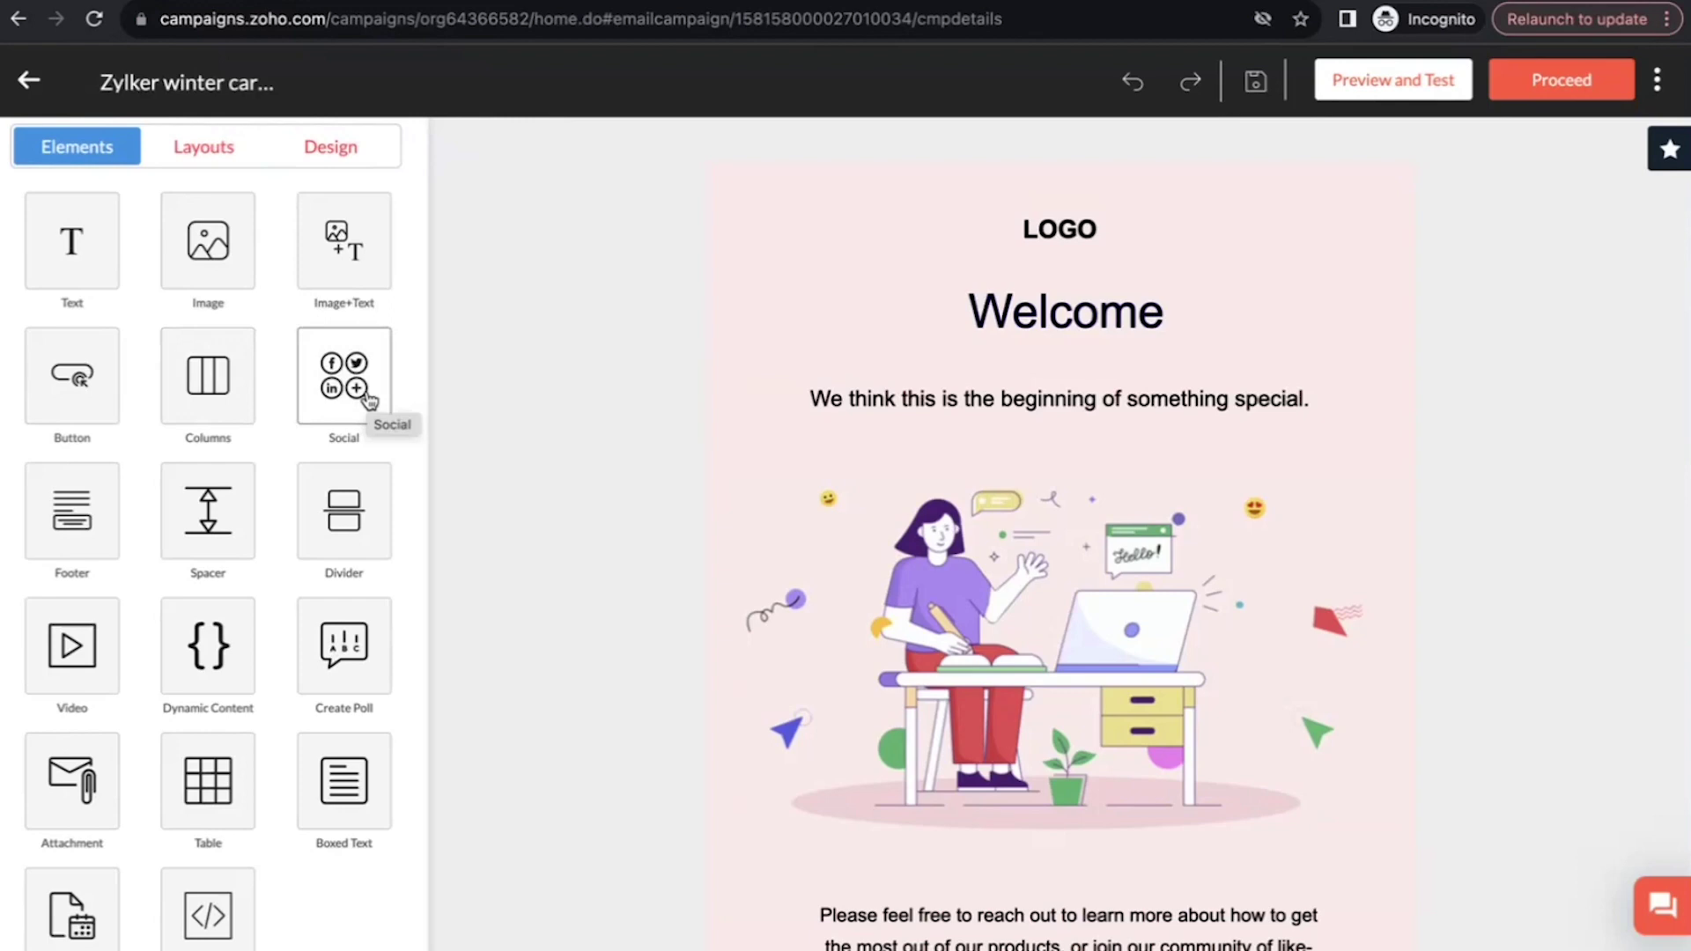
scroll(883, 559, "down", 7)
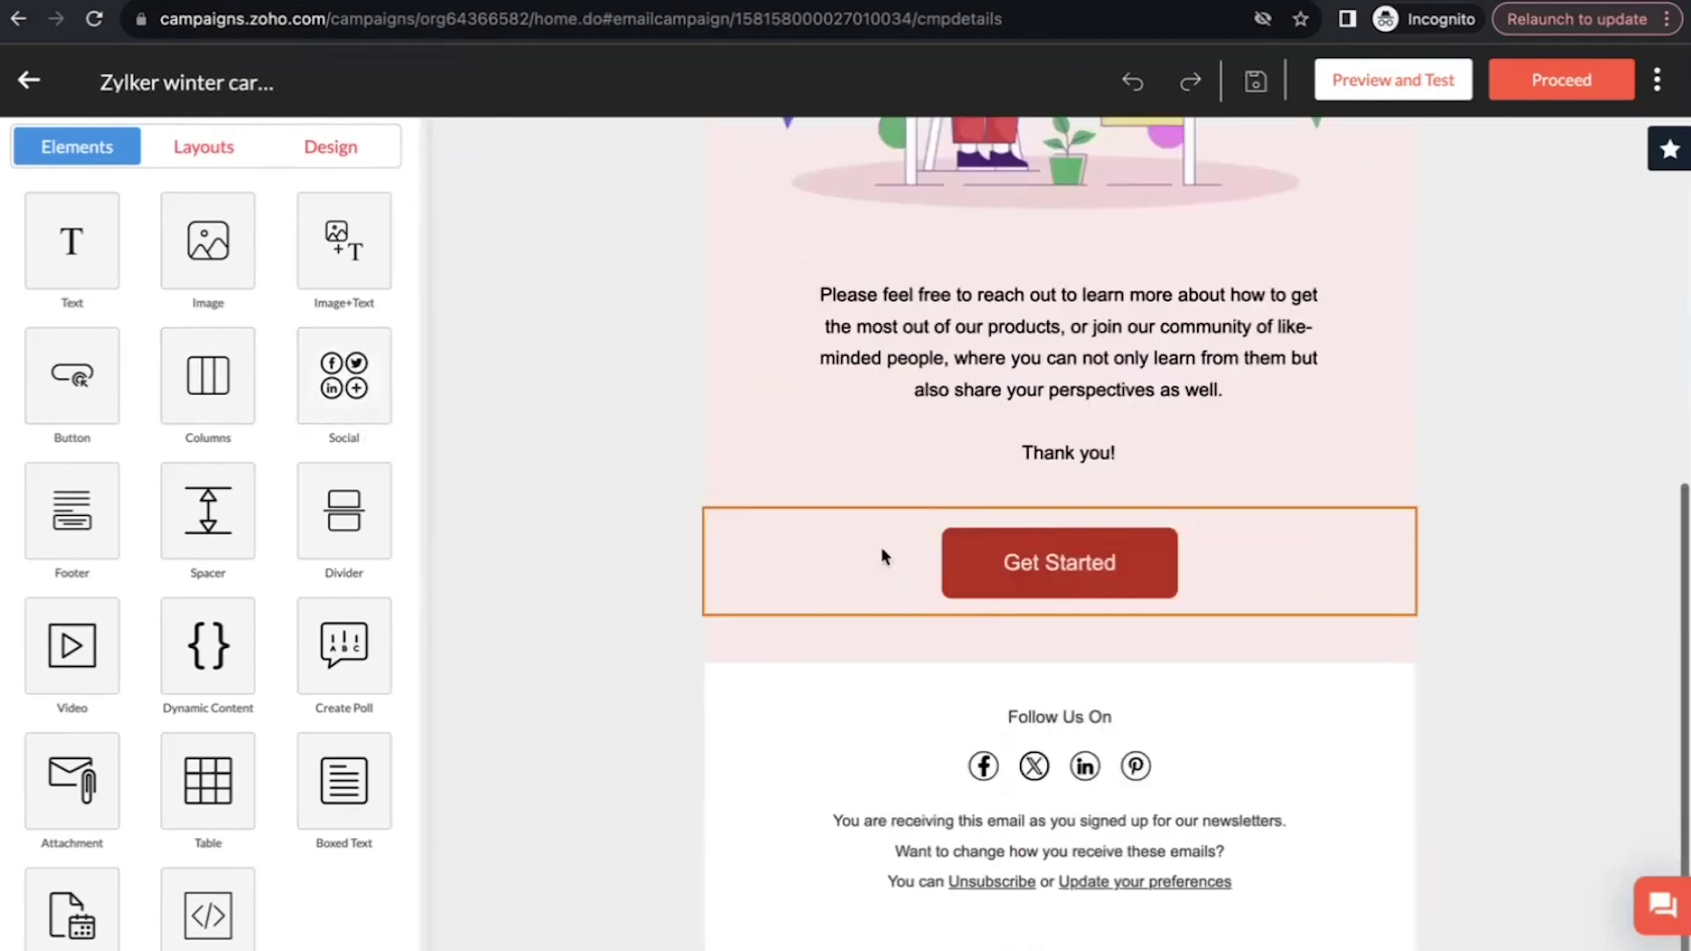
scroll(716, 351, "up", 7)
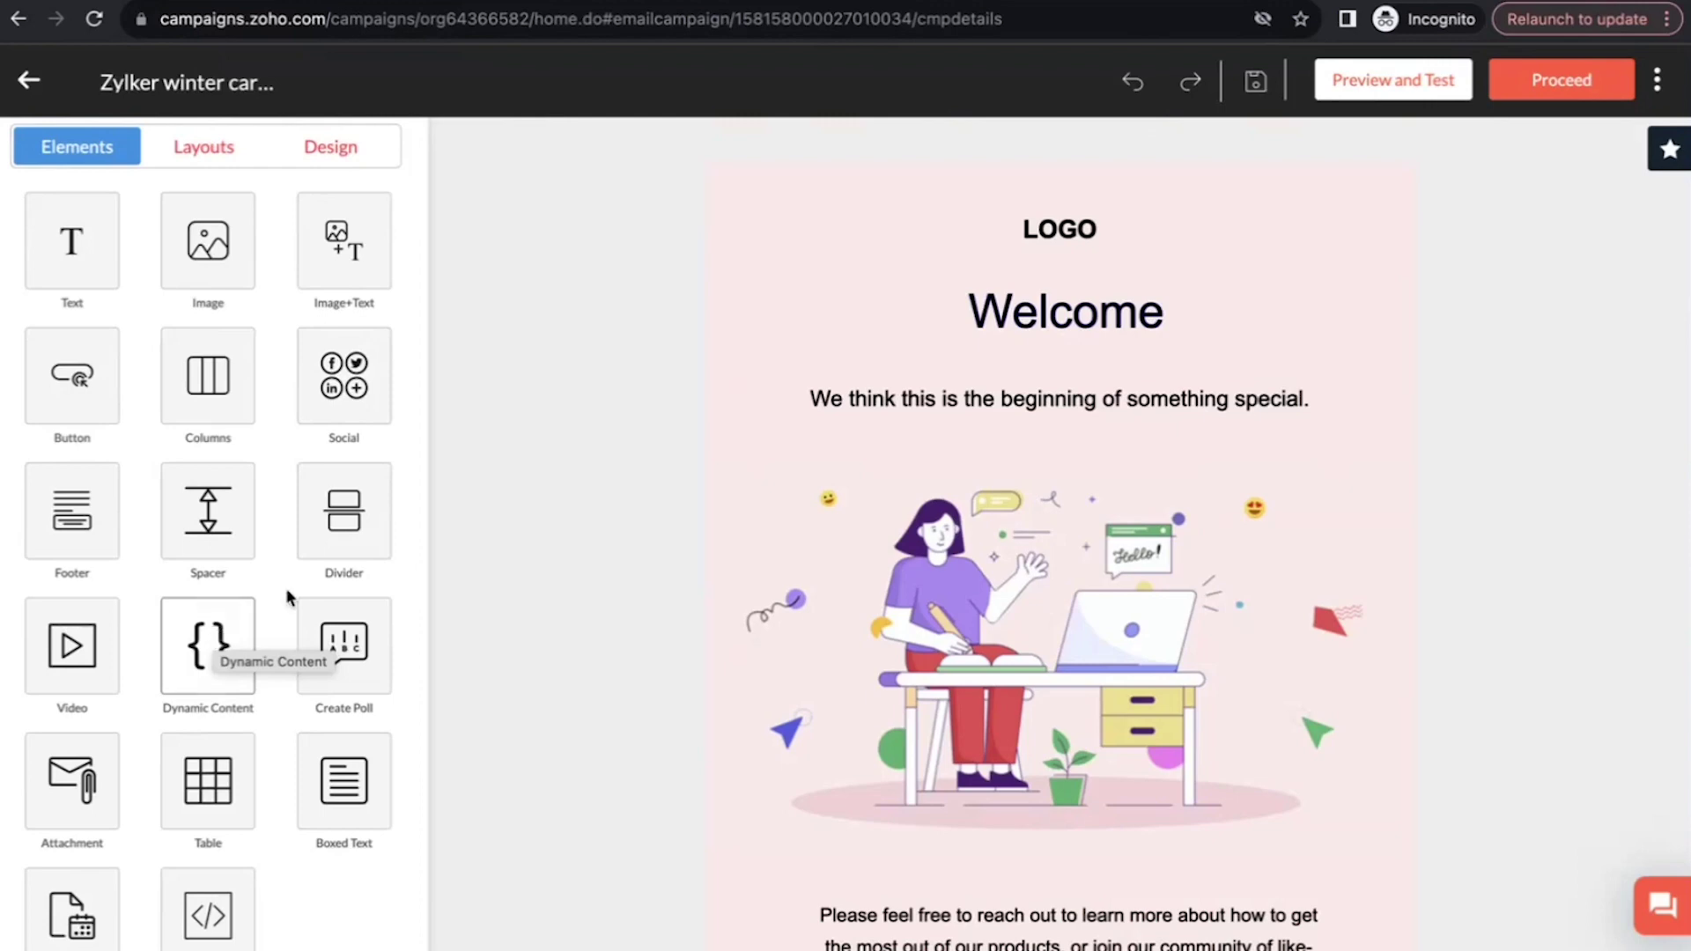
- Try adding a dynamic content component to the email, and close its dynamic conditions without applying any
left_click(223, 649)
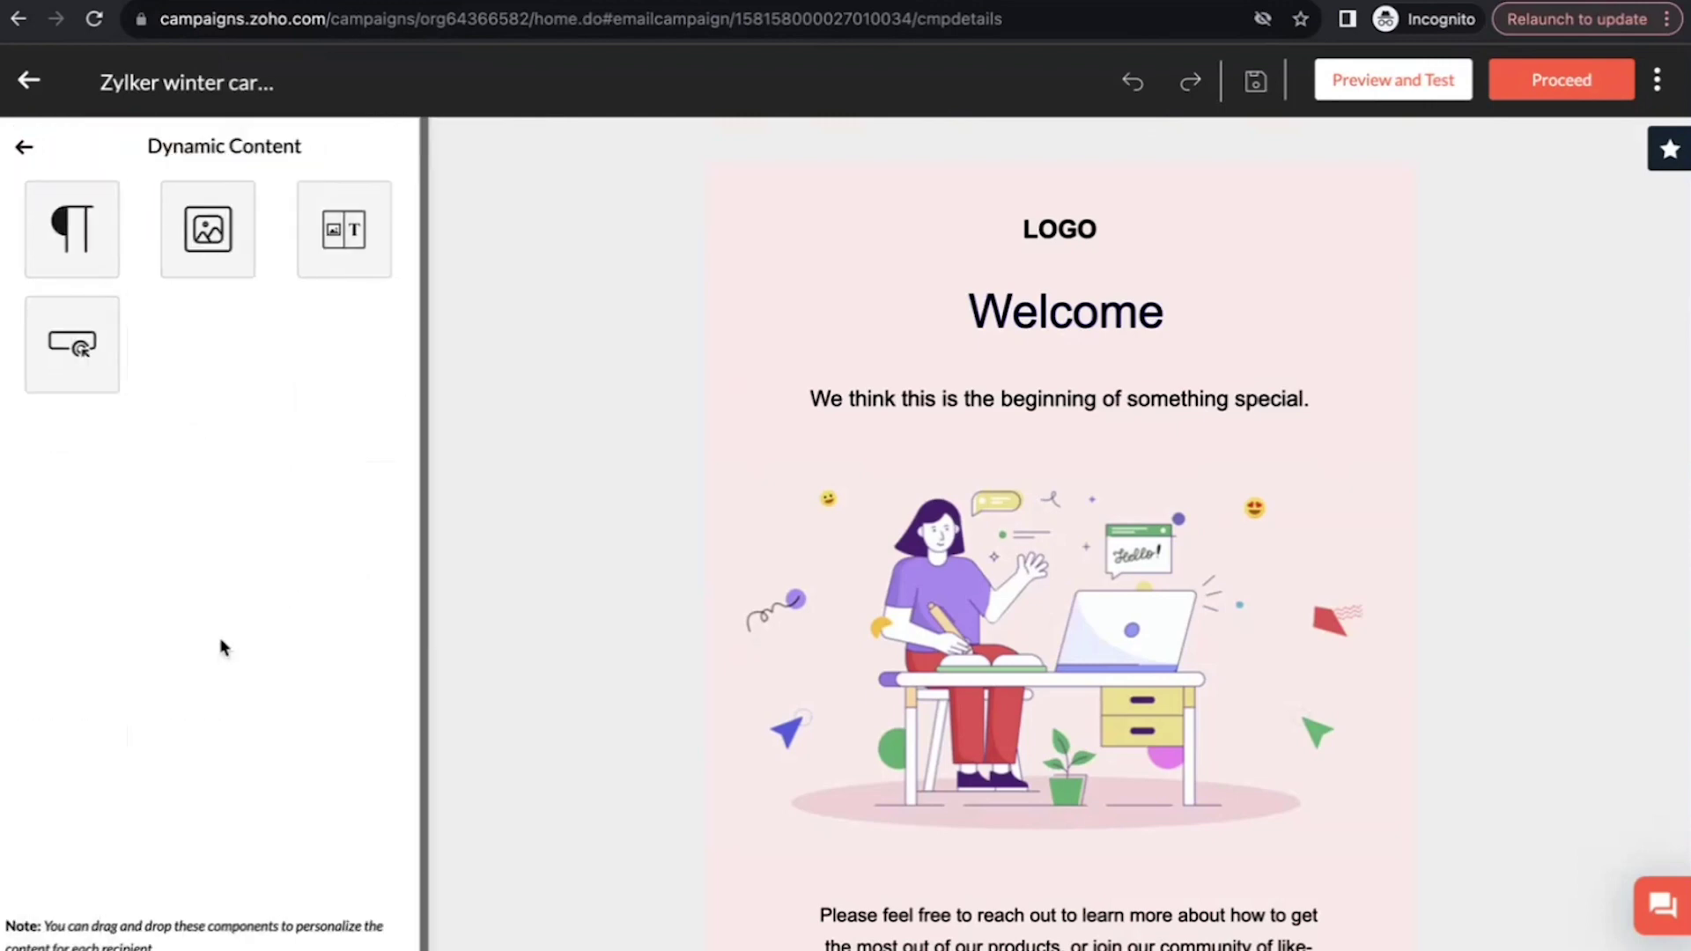
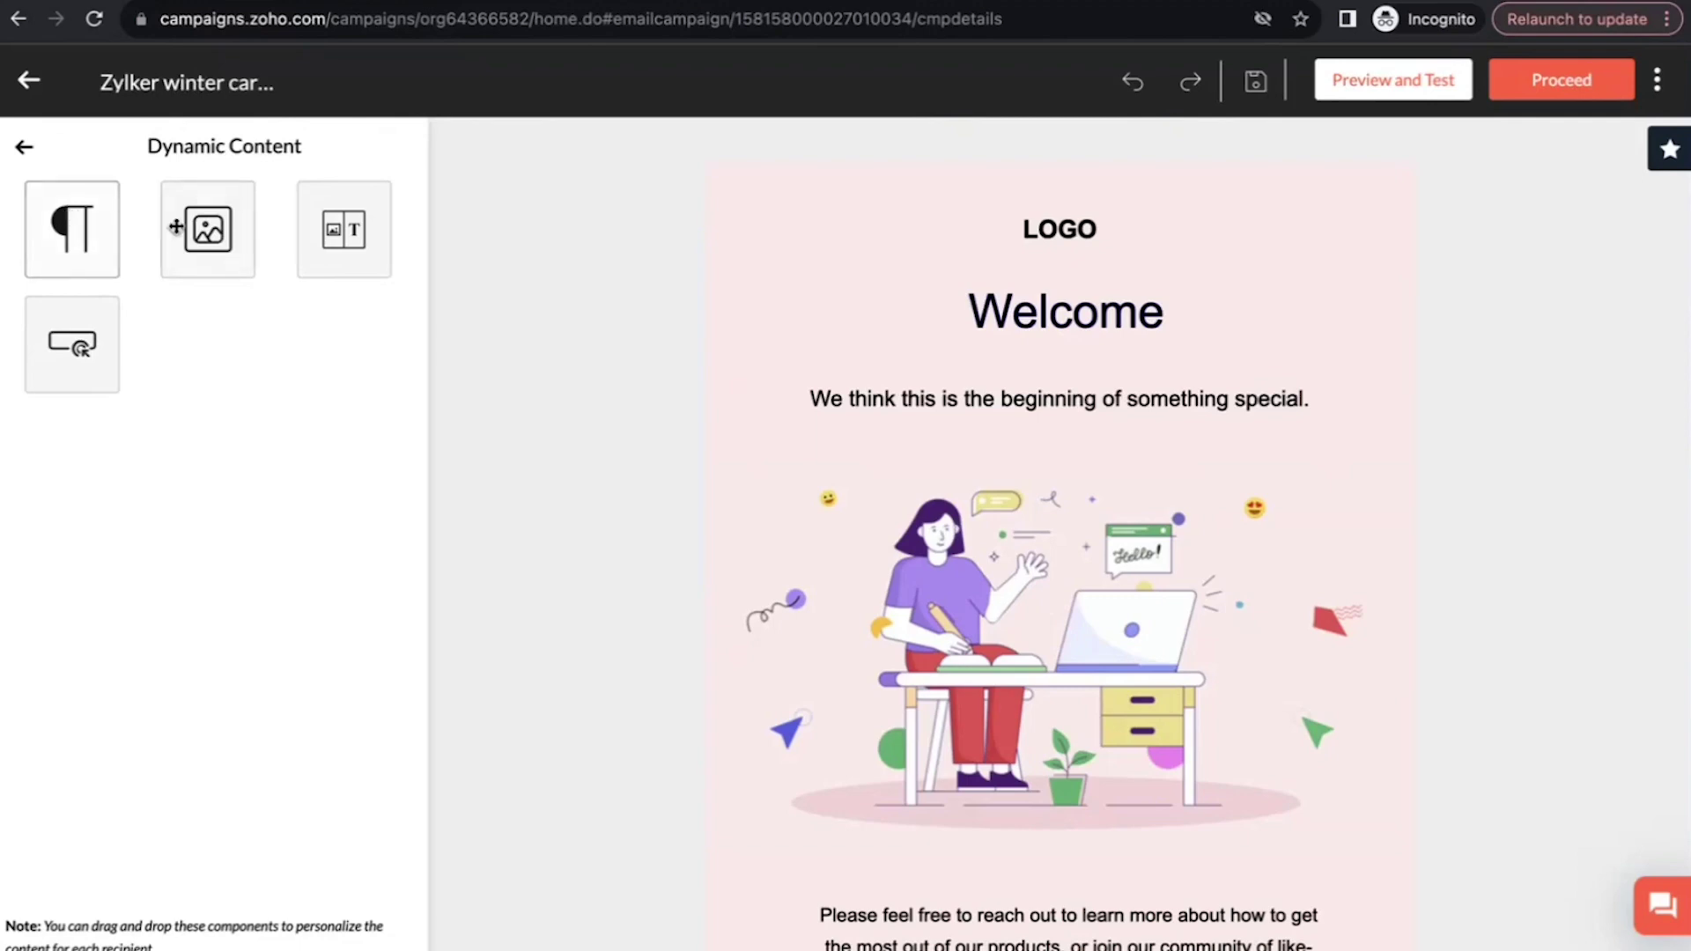
left_click_drag(177, 228, 879, 479)
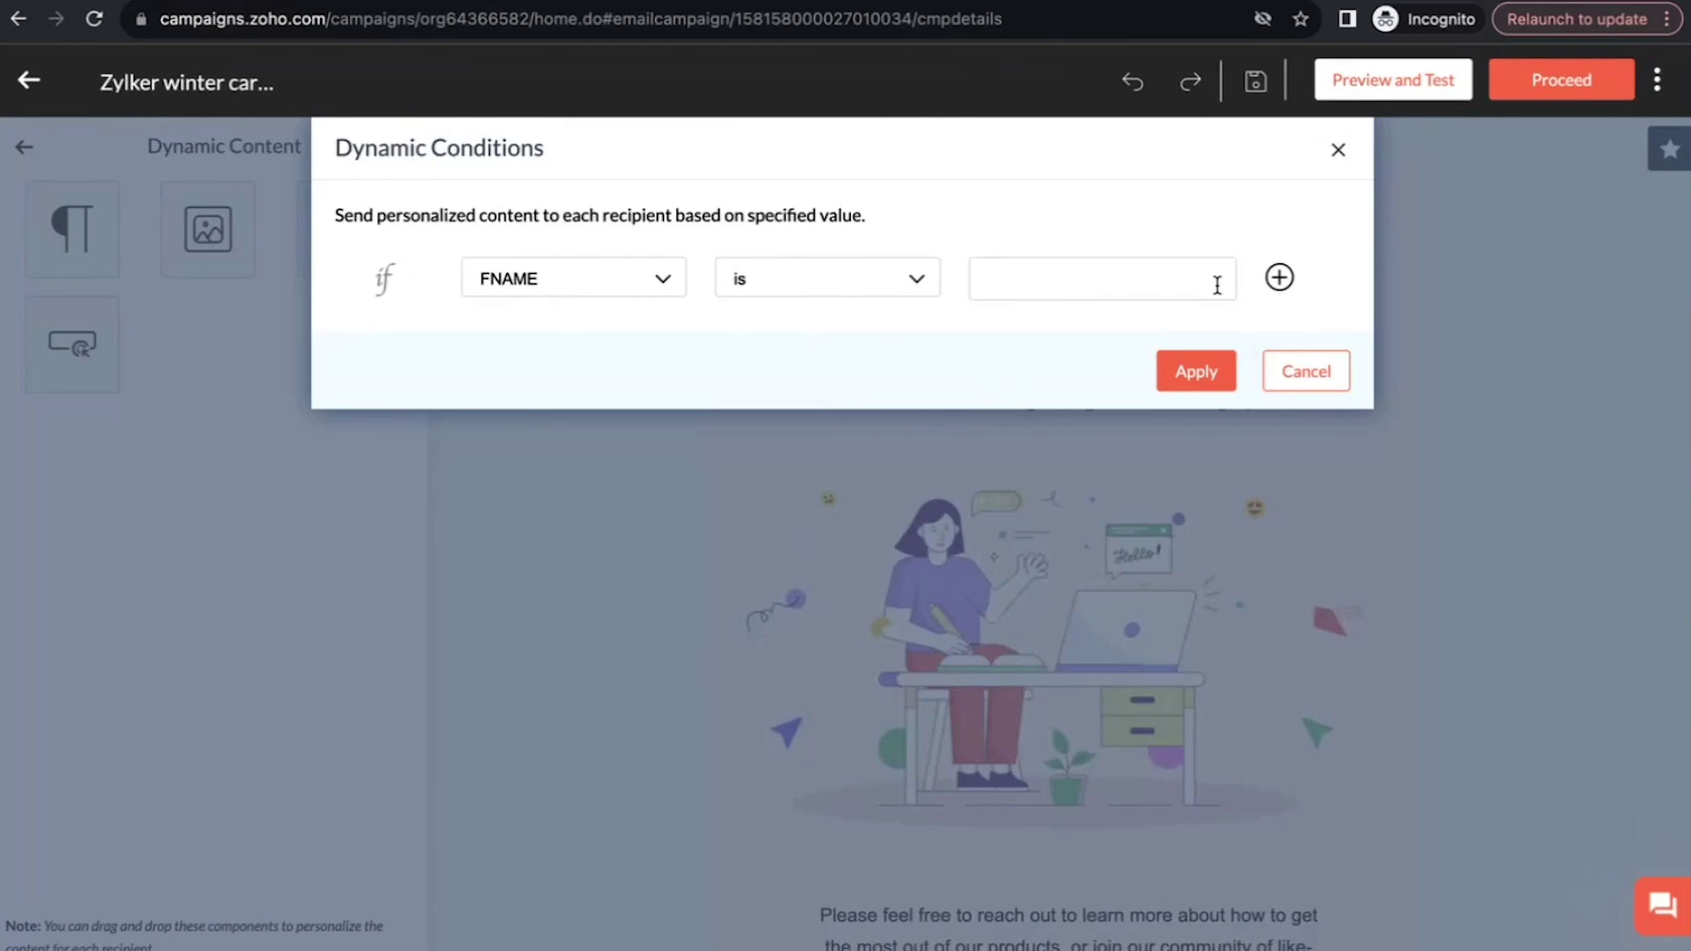
left_click(1336, 155)
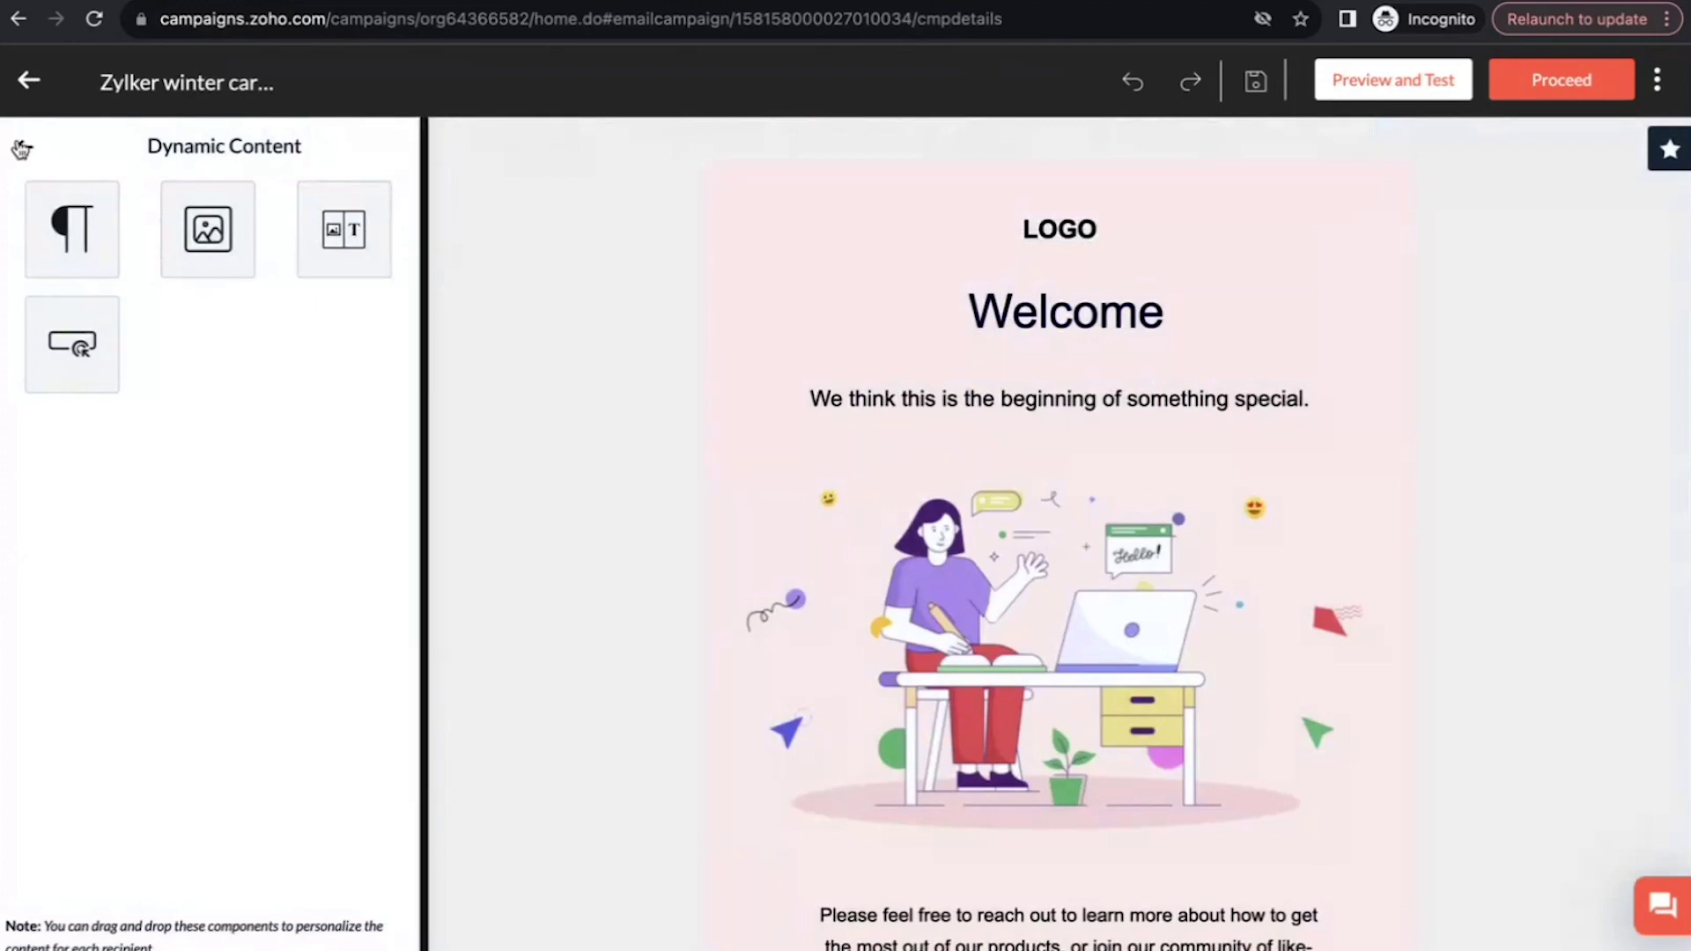
left_click(21, 146)
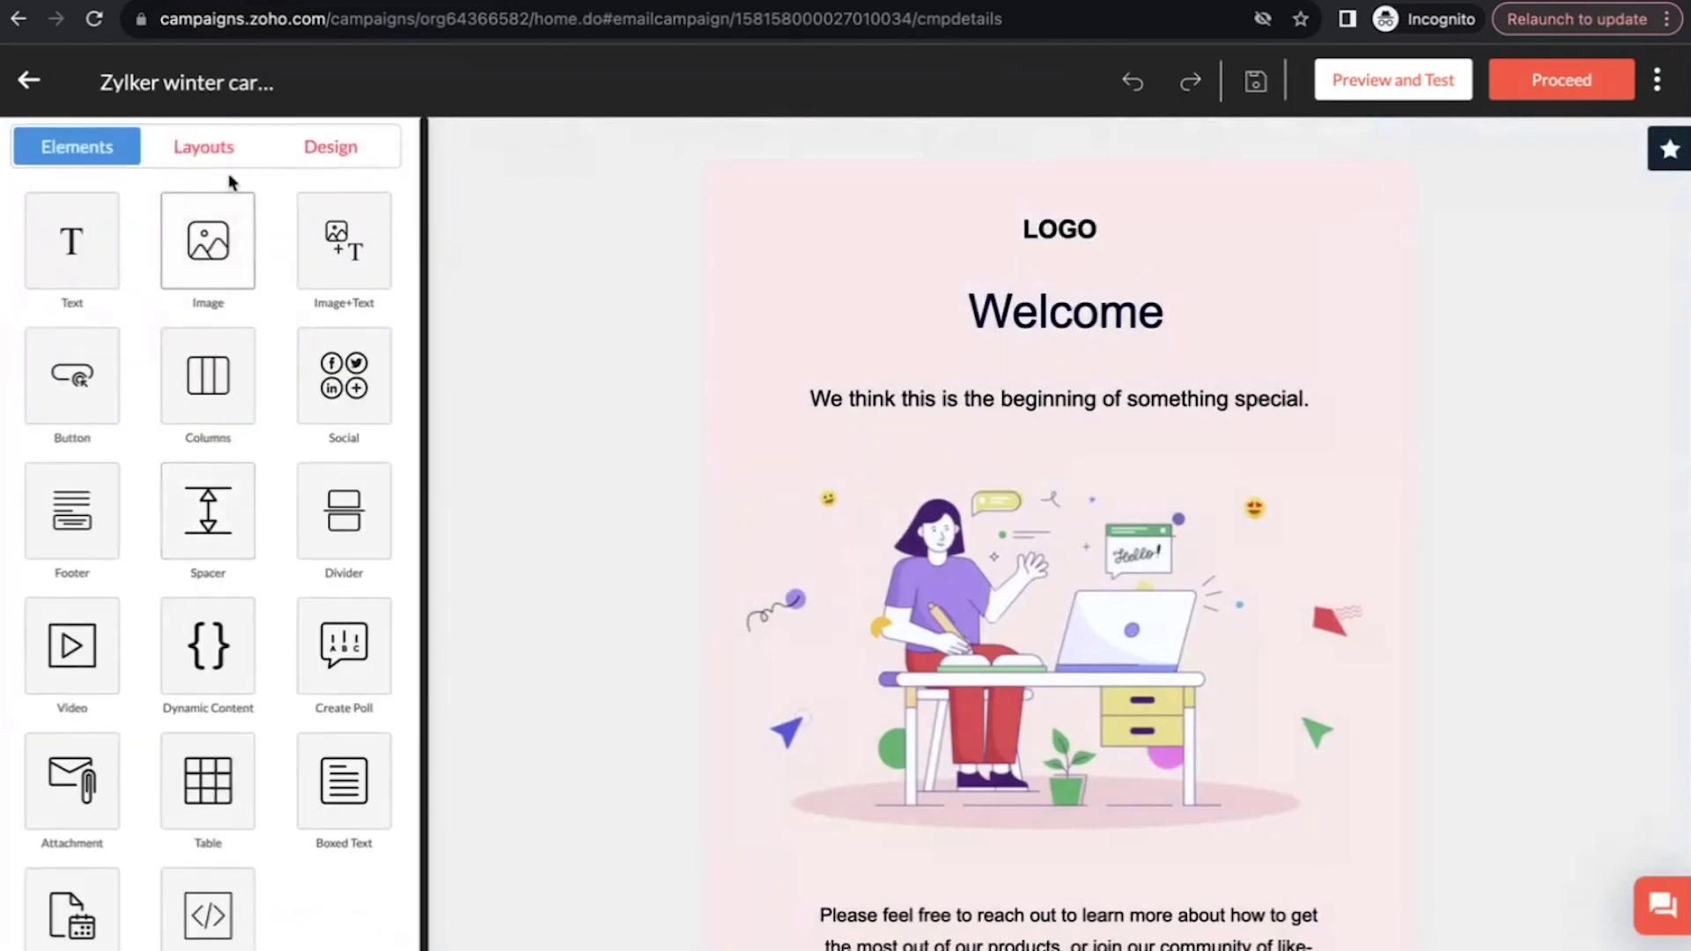
left_click(223, 148)
left_click(314, 155)
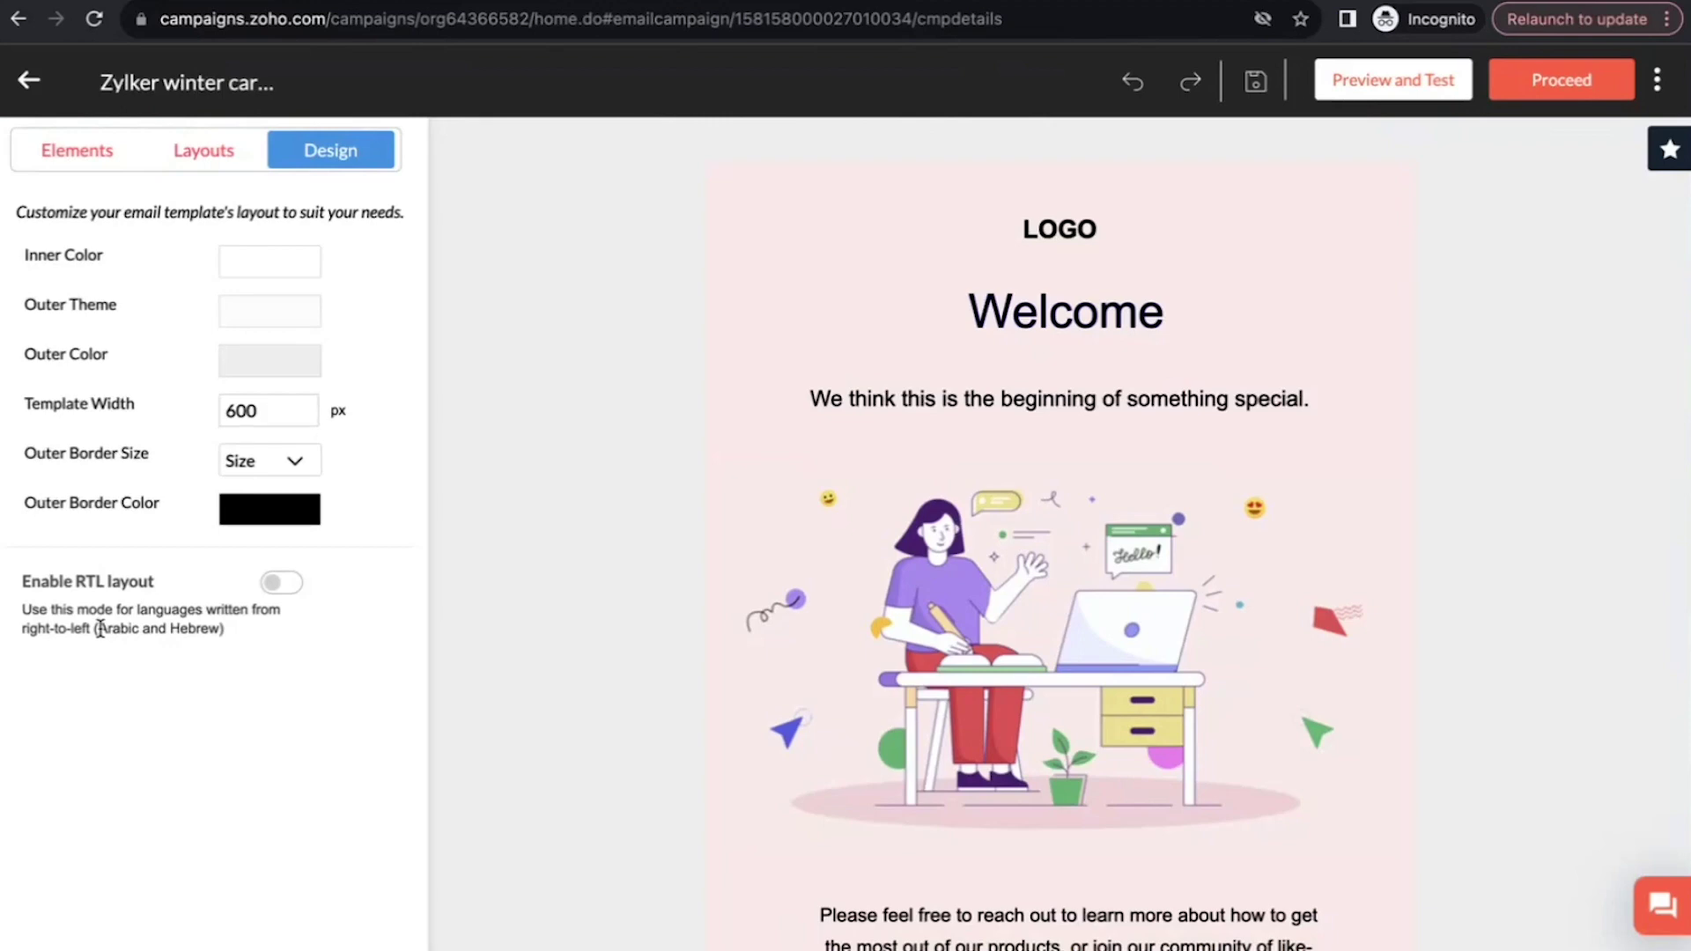
left_click(69, 149)
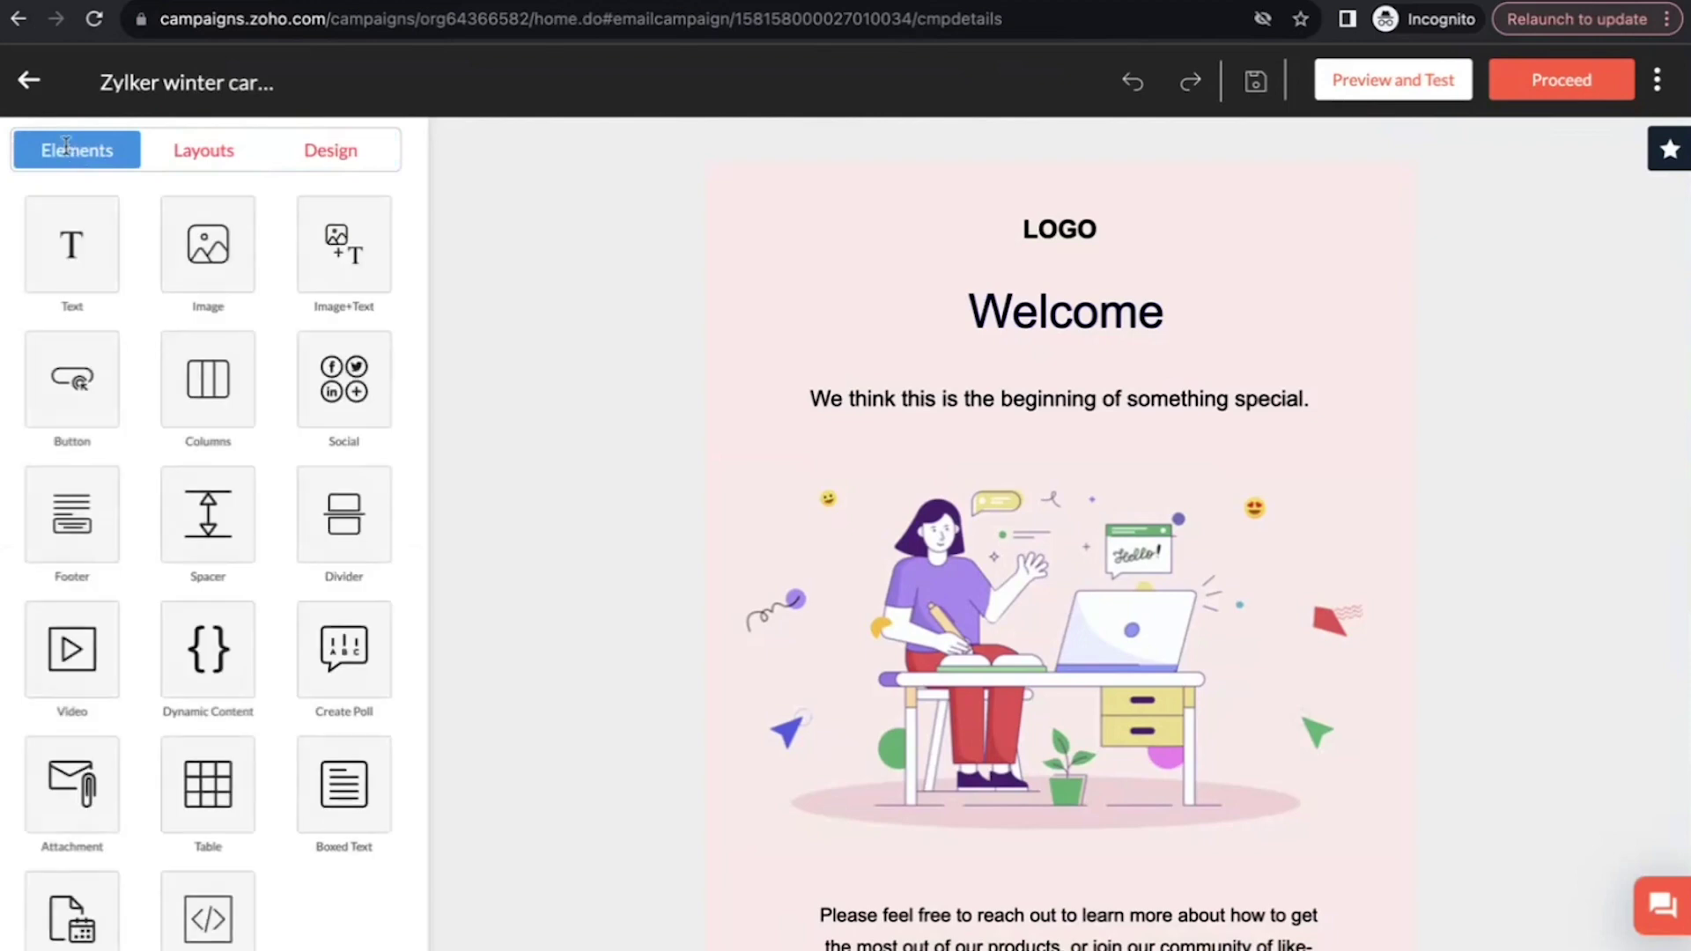
- Insert the contact's First Name merge tag at the beginning of the paragraph that starts with "Please feel free to reach out"
scroll(1244, 621, "down", 2)
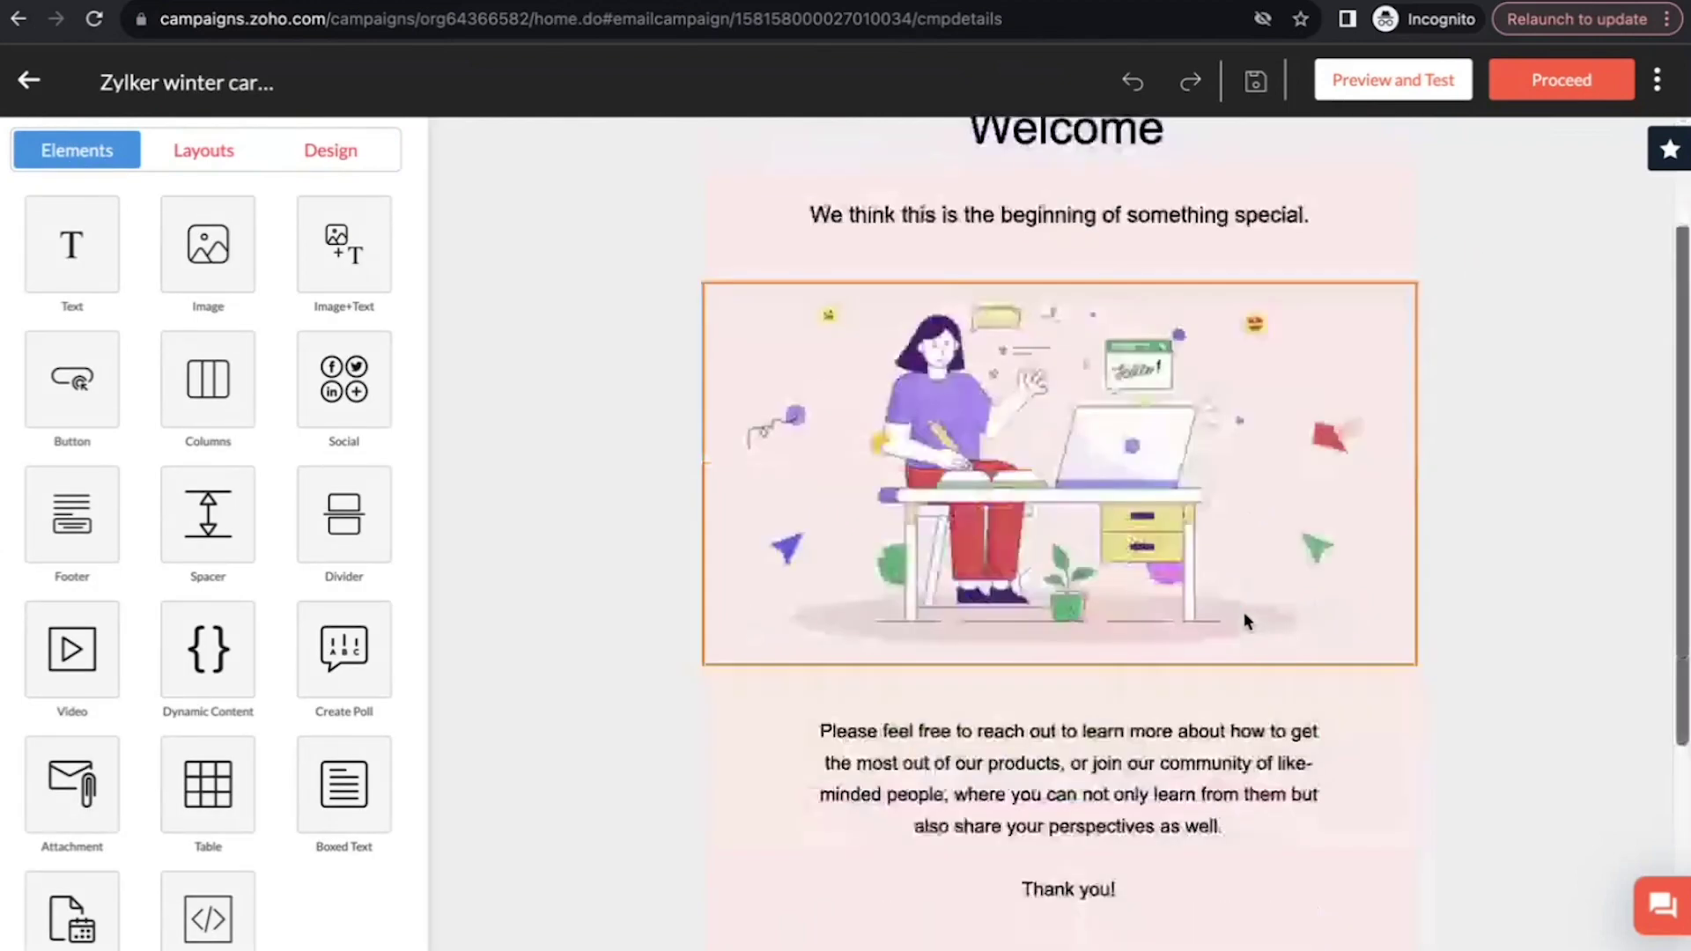
left_click(1208, 768)
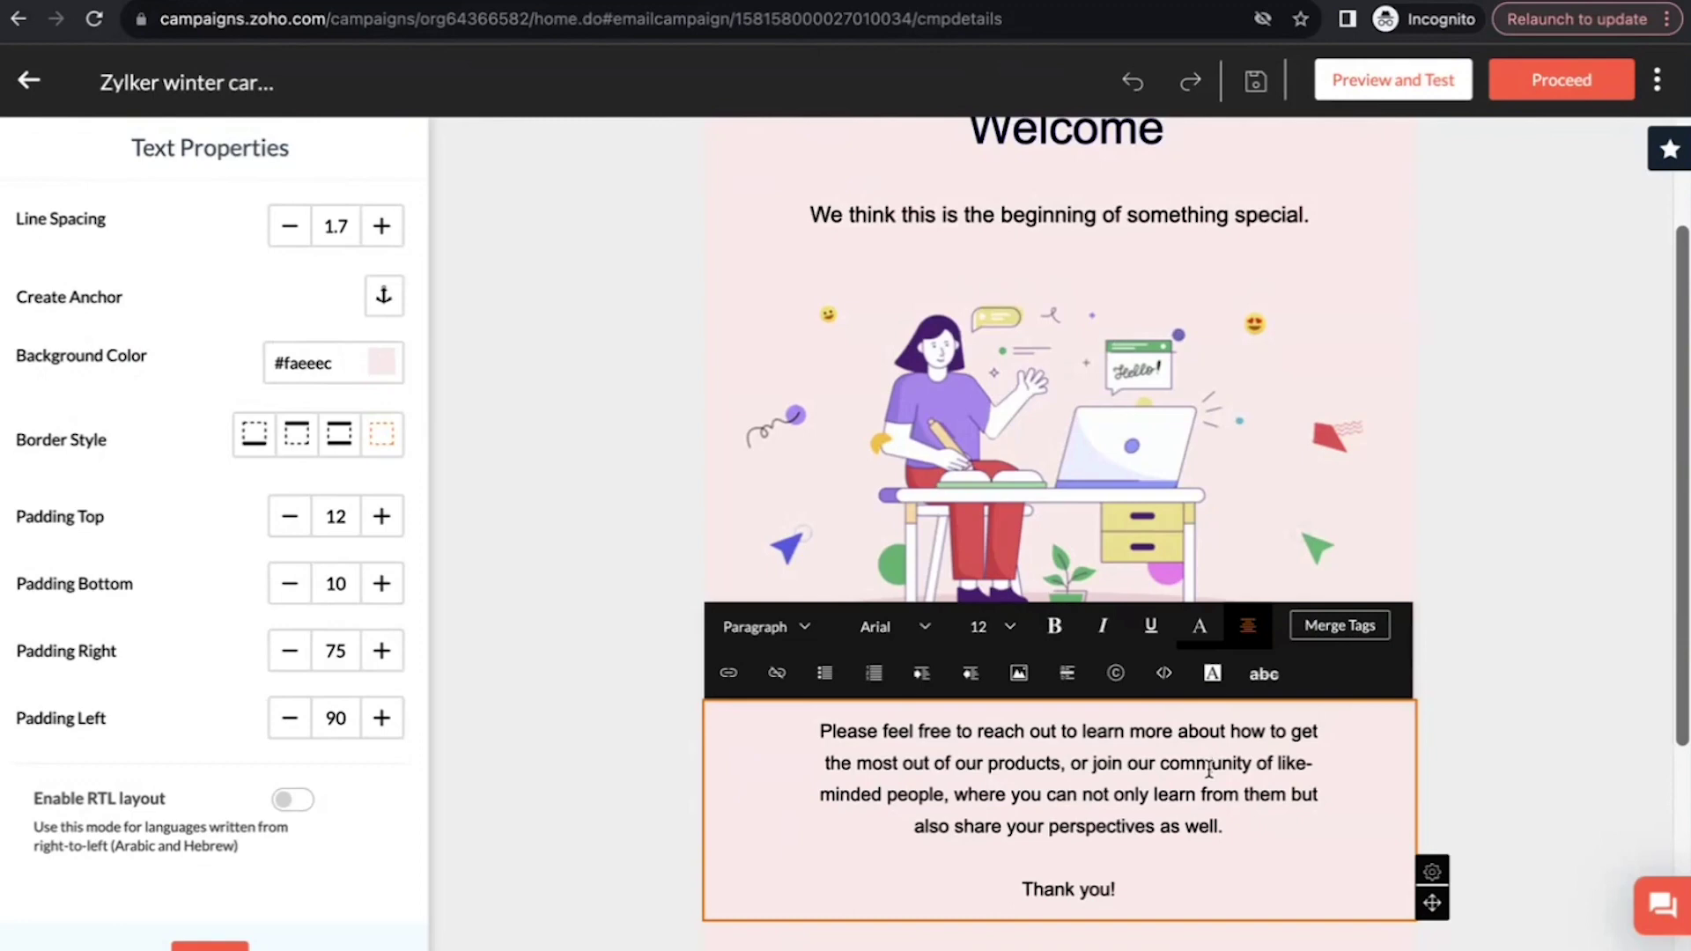
left_click(1335, 642)
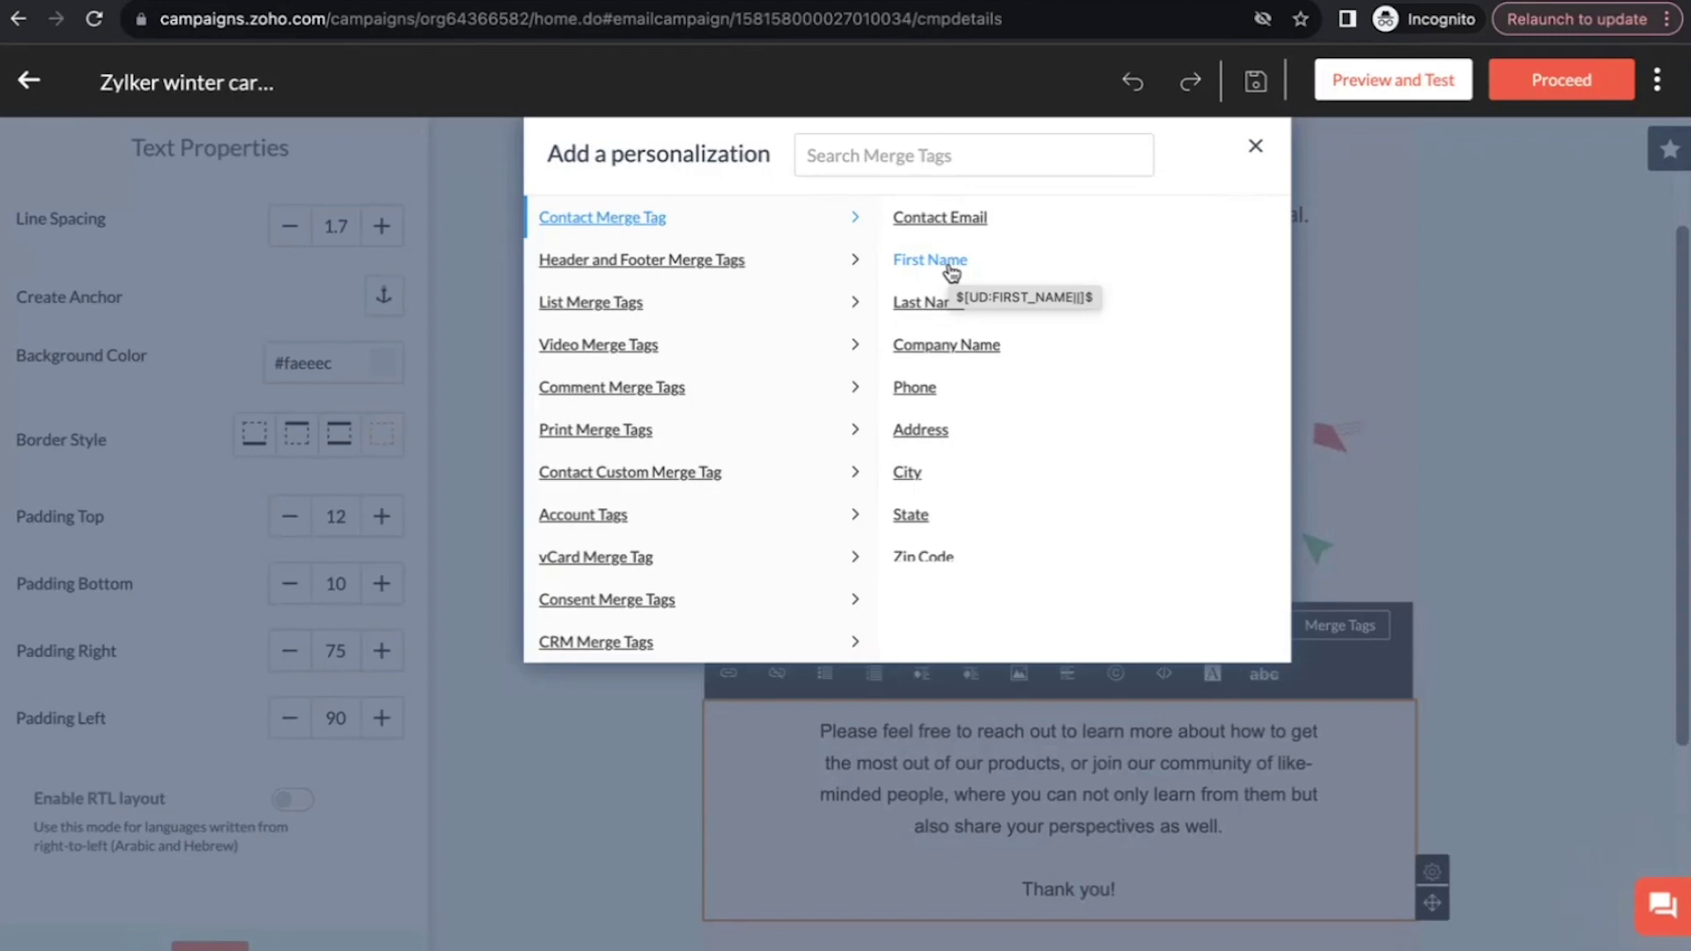
left_click(1259, 147)
left_click(822, 731)
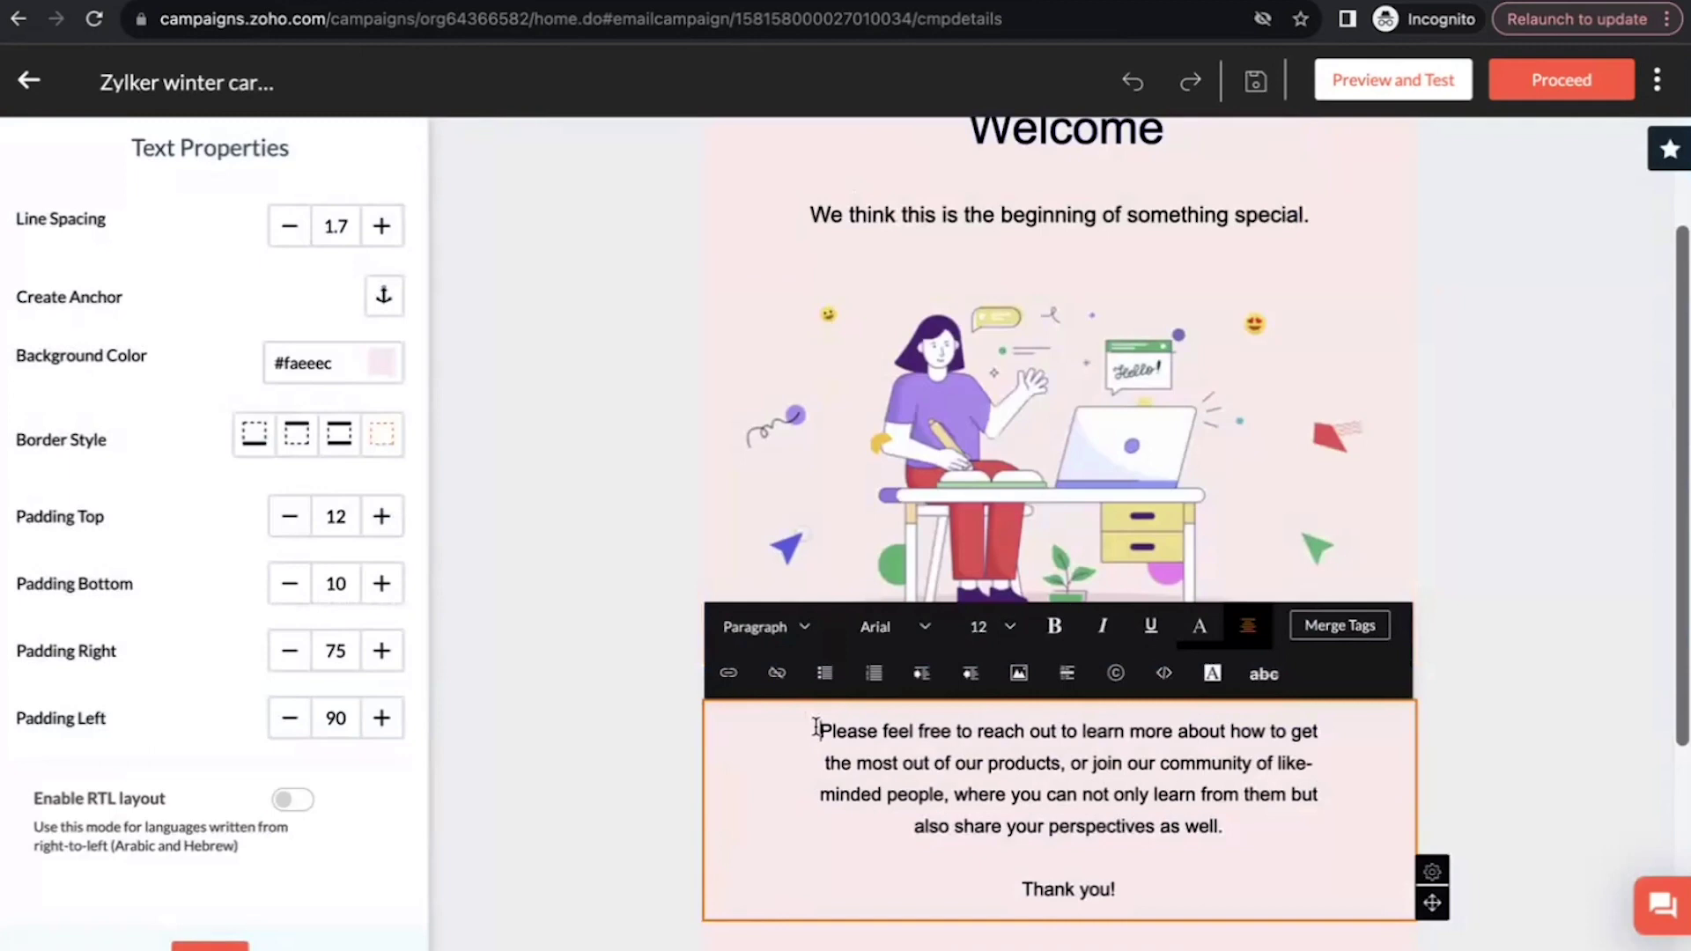
left_click(873, 672)
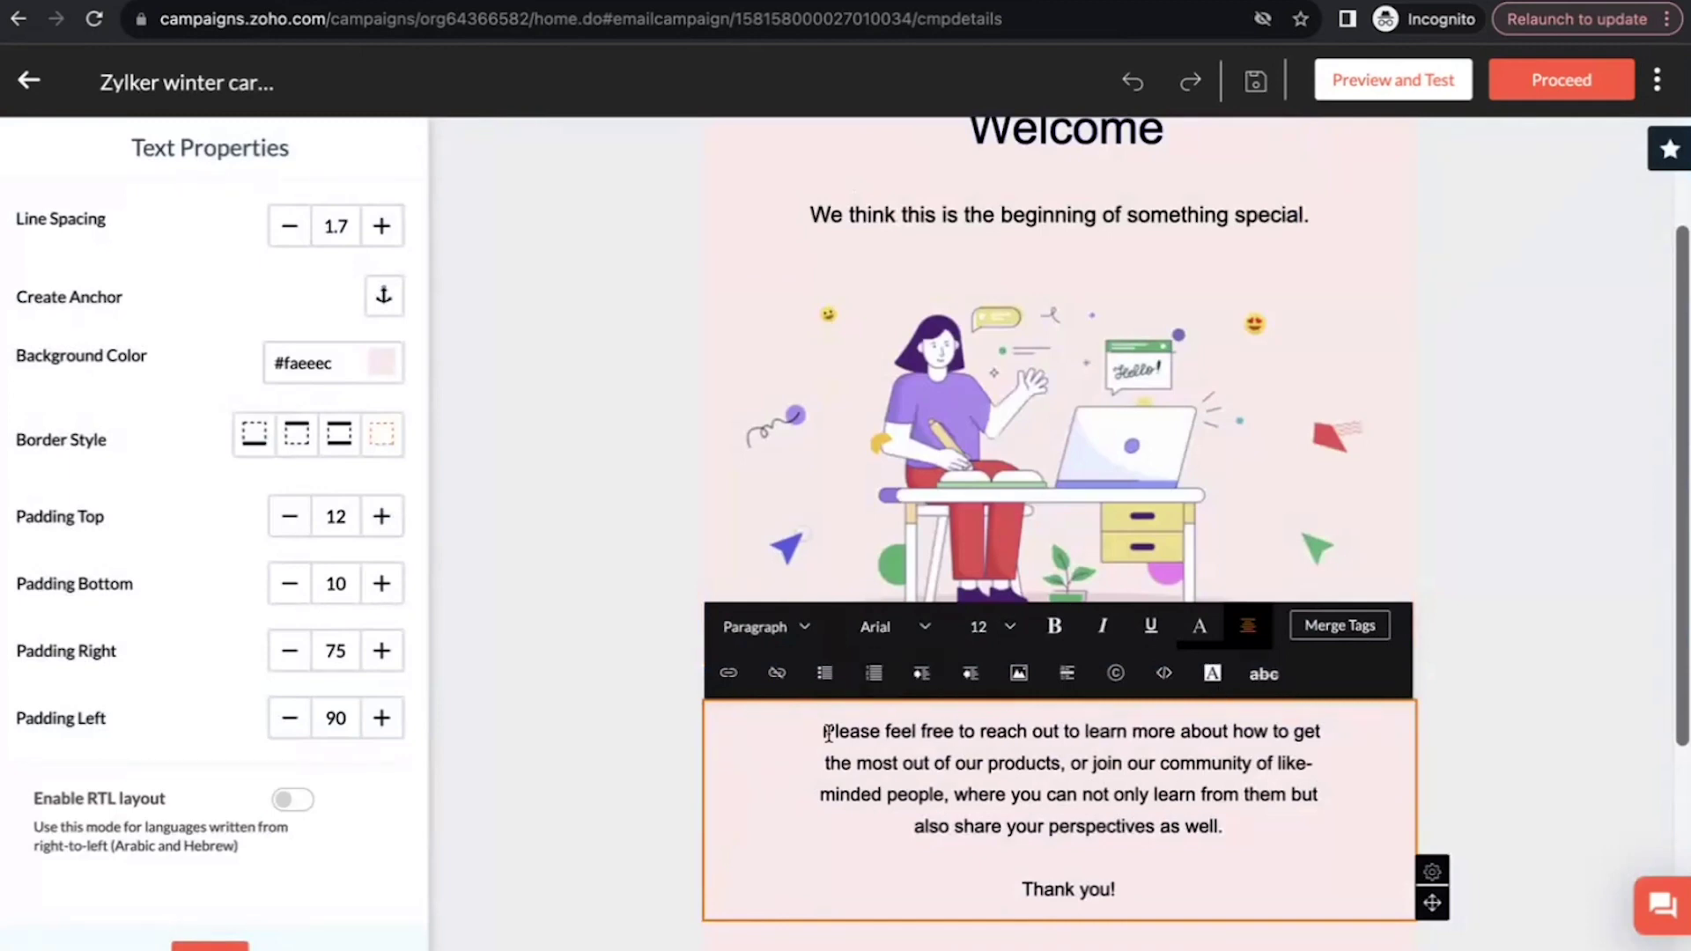
left_click(1300, 627)
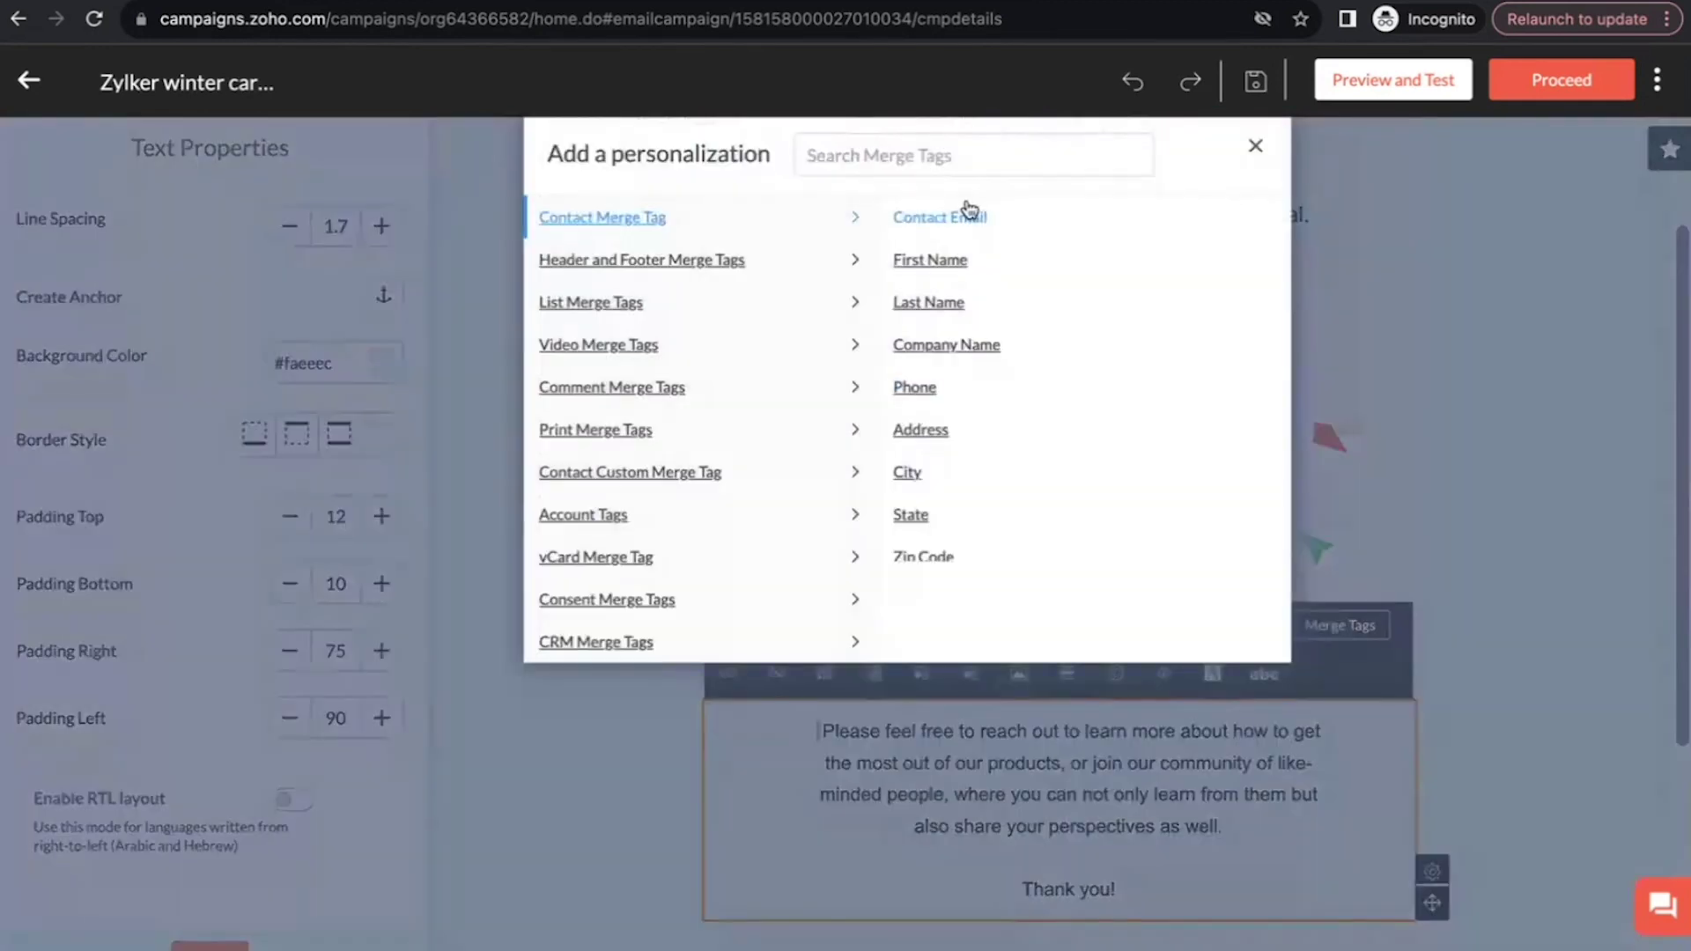
left_click(935, 261)
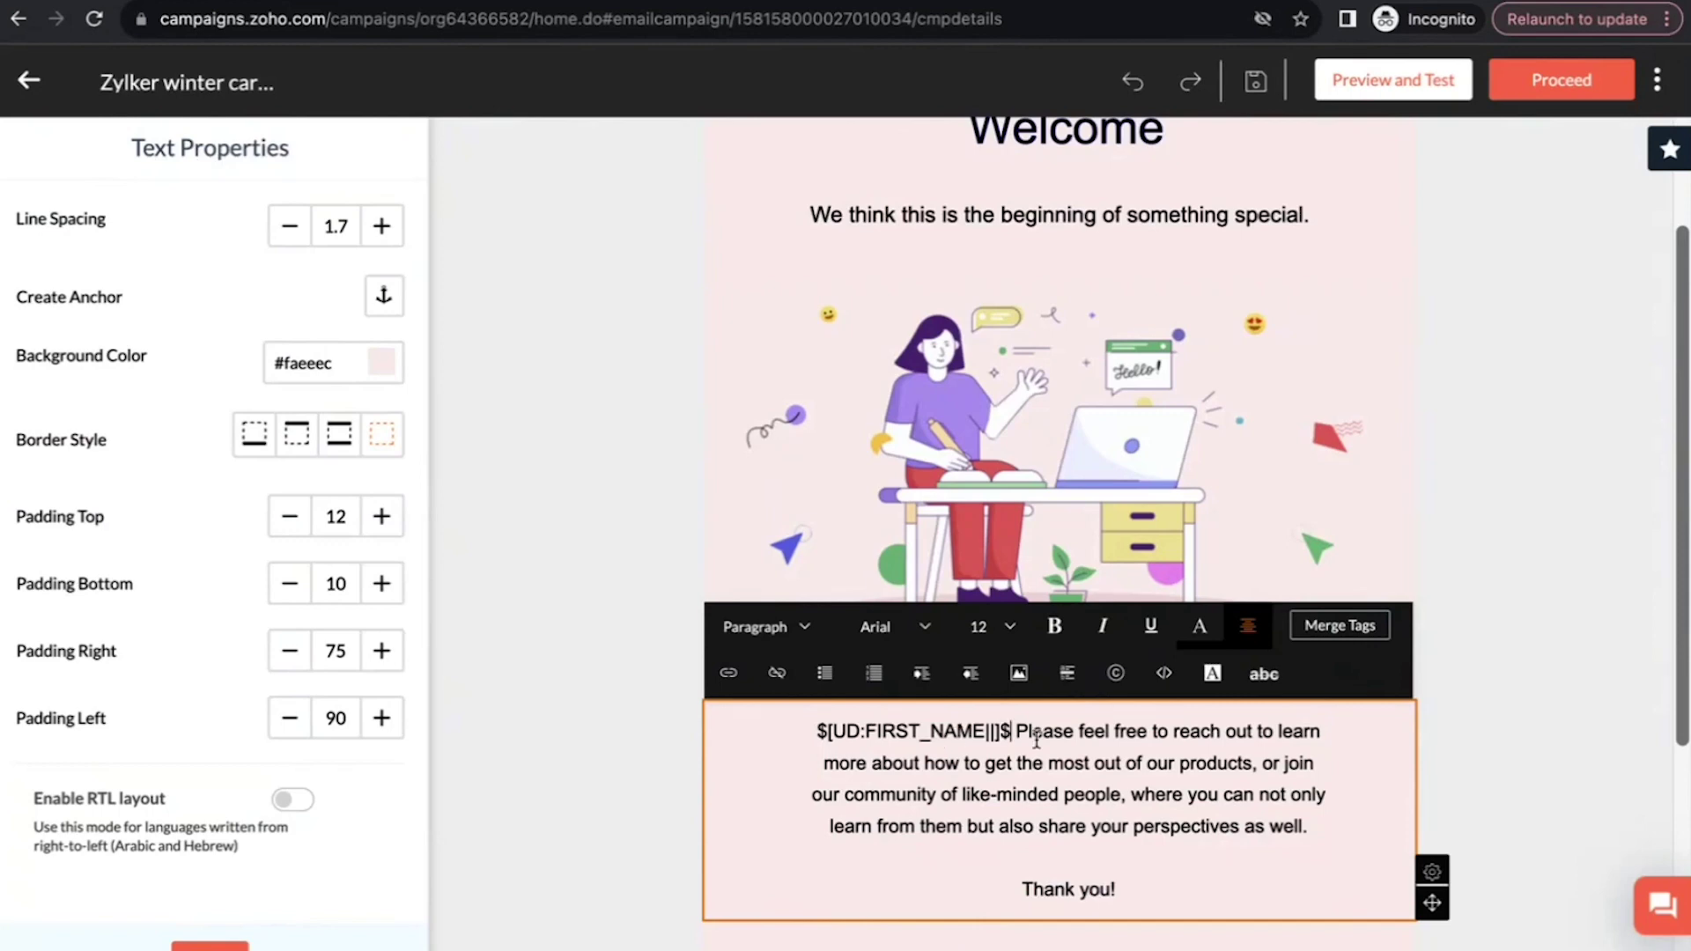
- Examine the personalization merge tags offered for the paragraph, including the vCard link, and close them without inserting any
key("Home")
left_click(1339, 625)
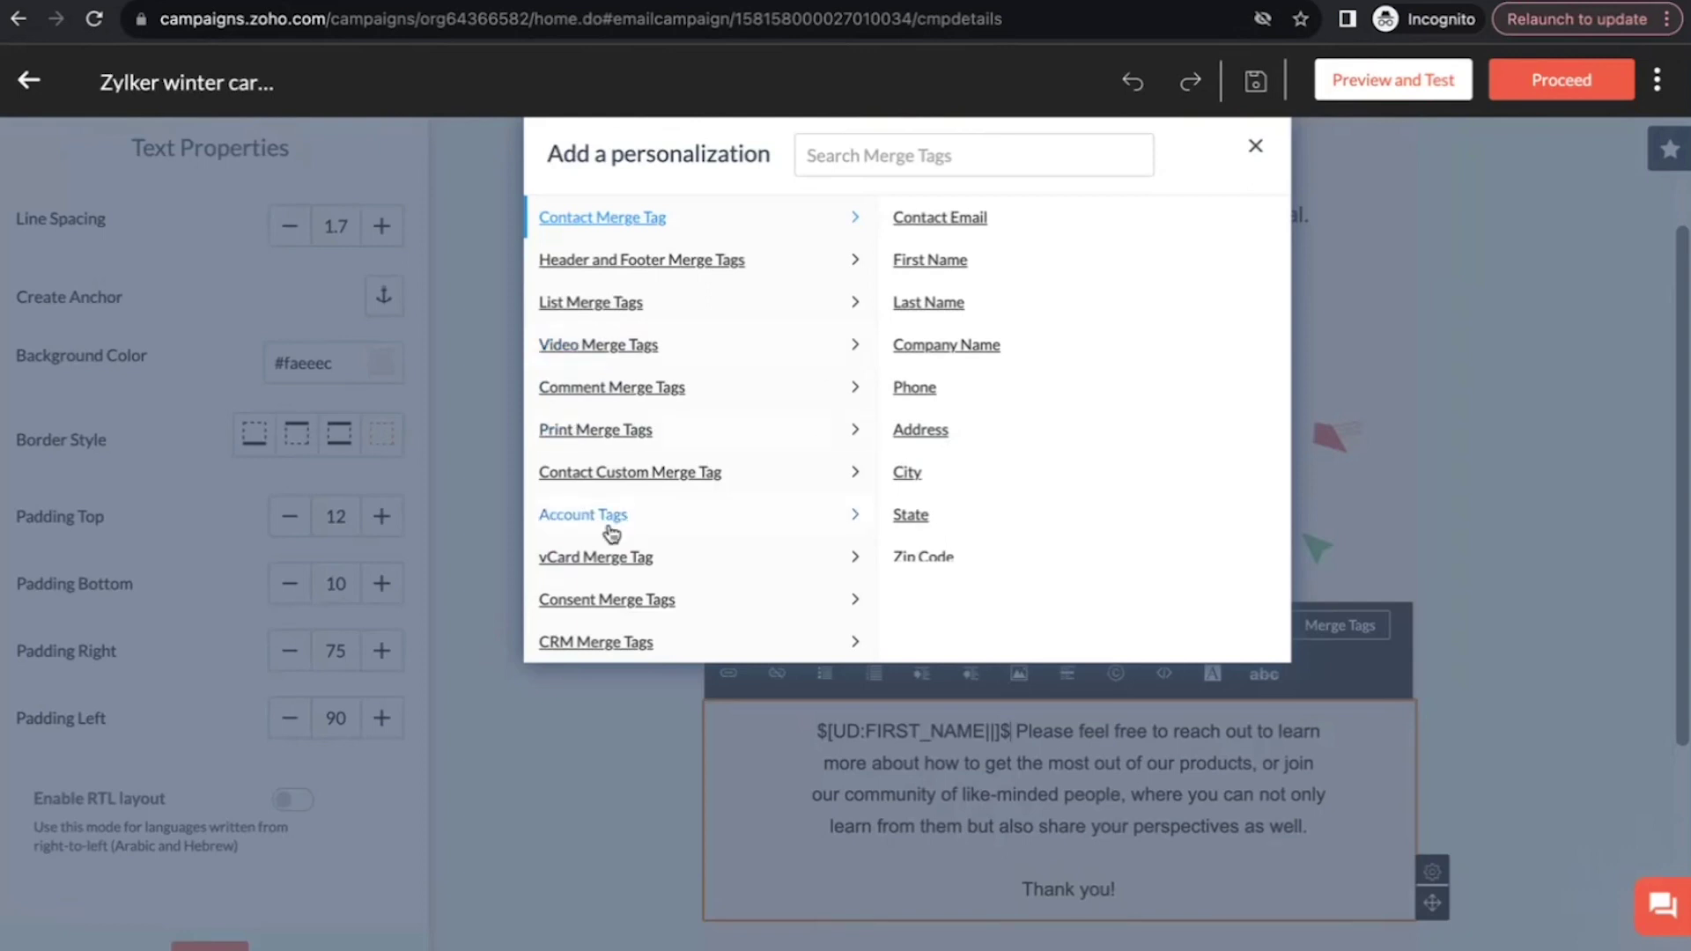
left_click(607, 564)
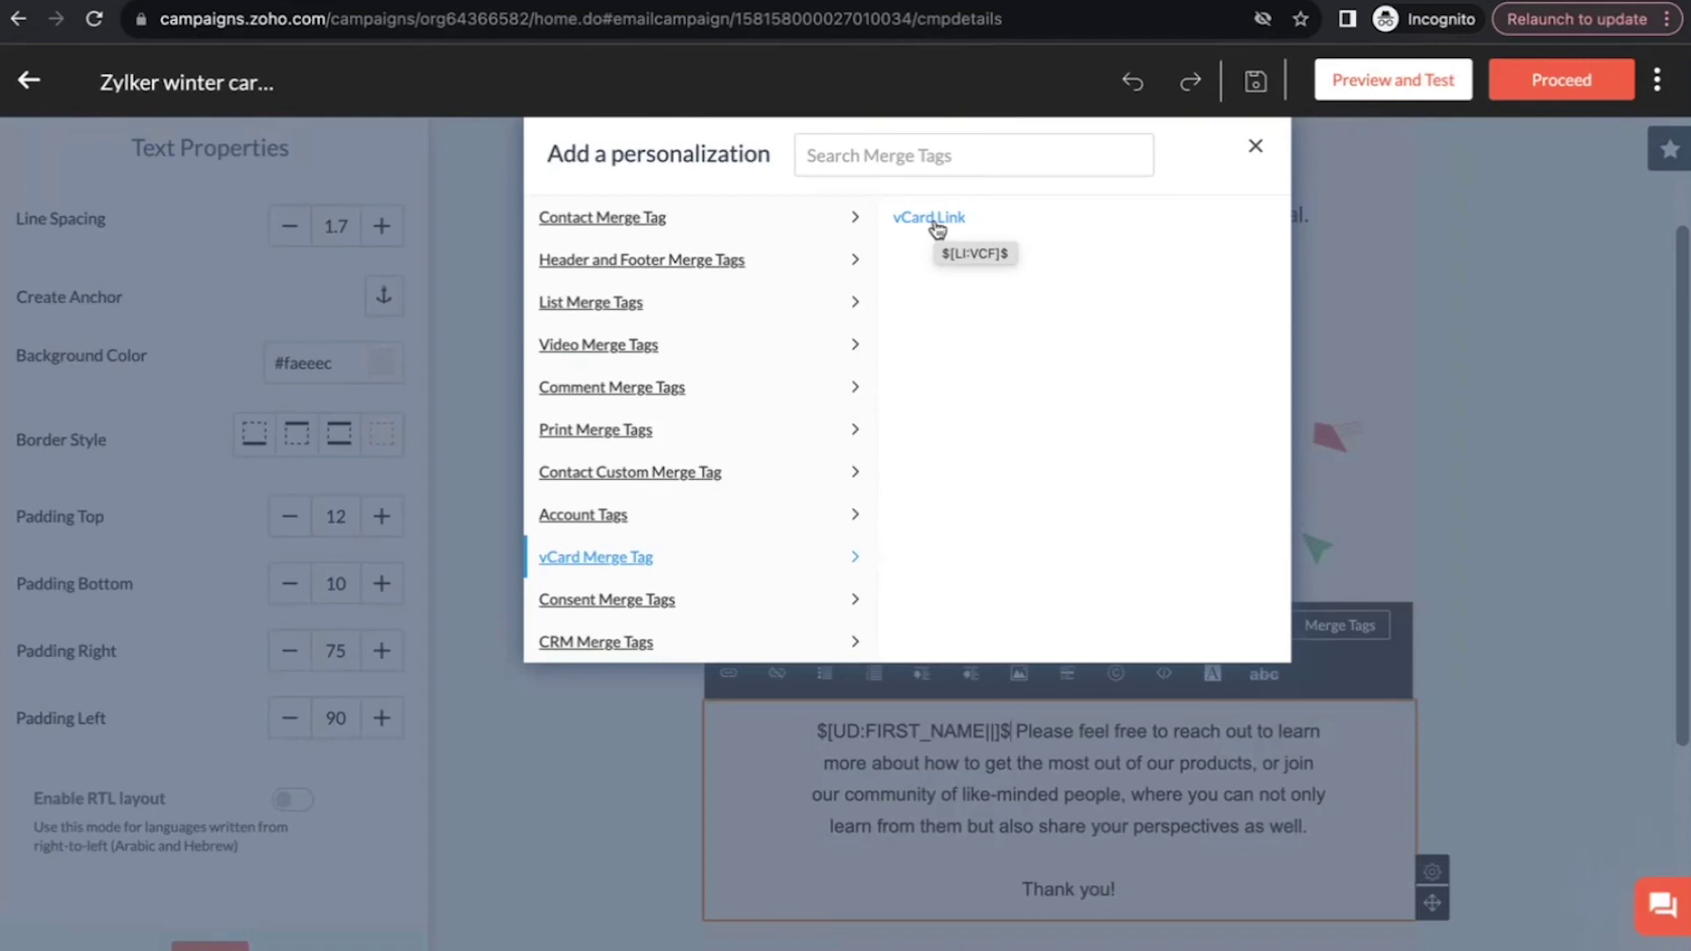
left_click(1255, 146)
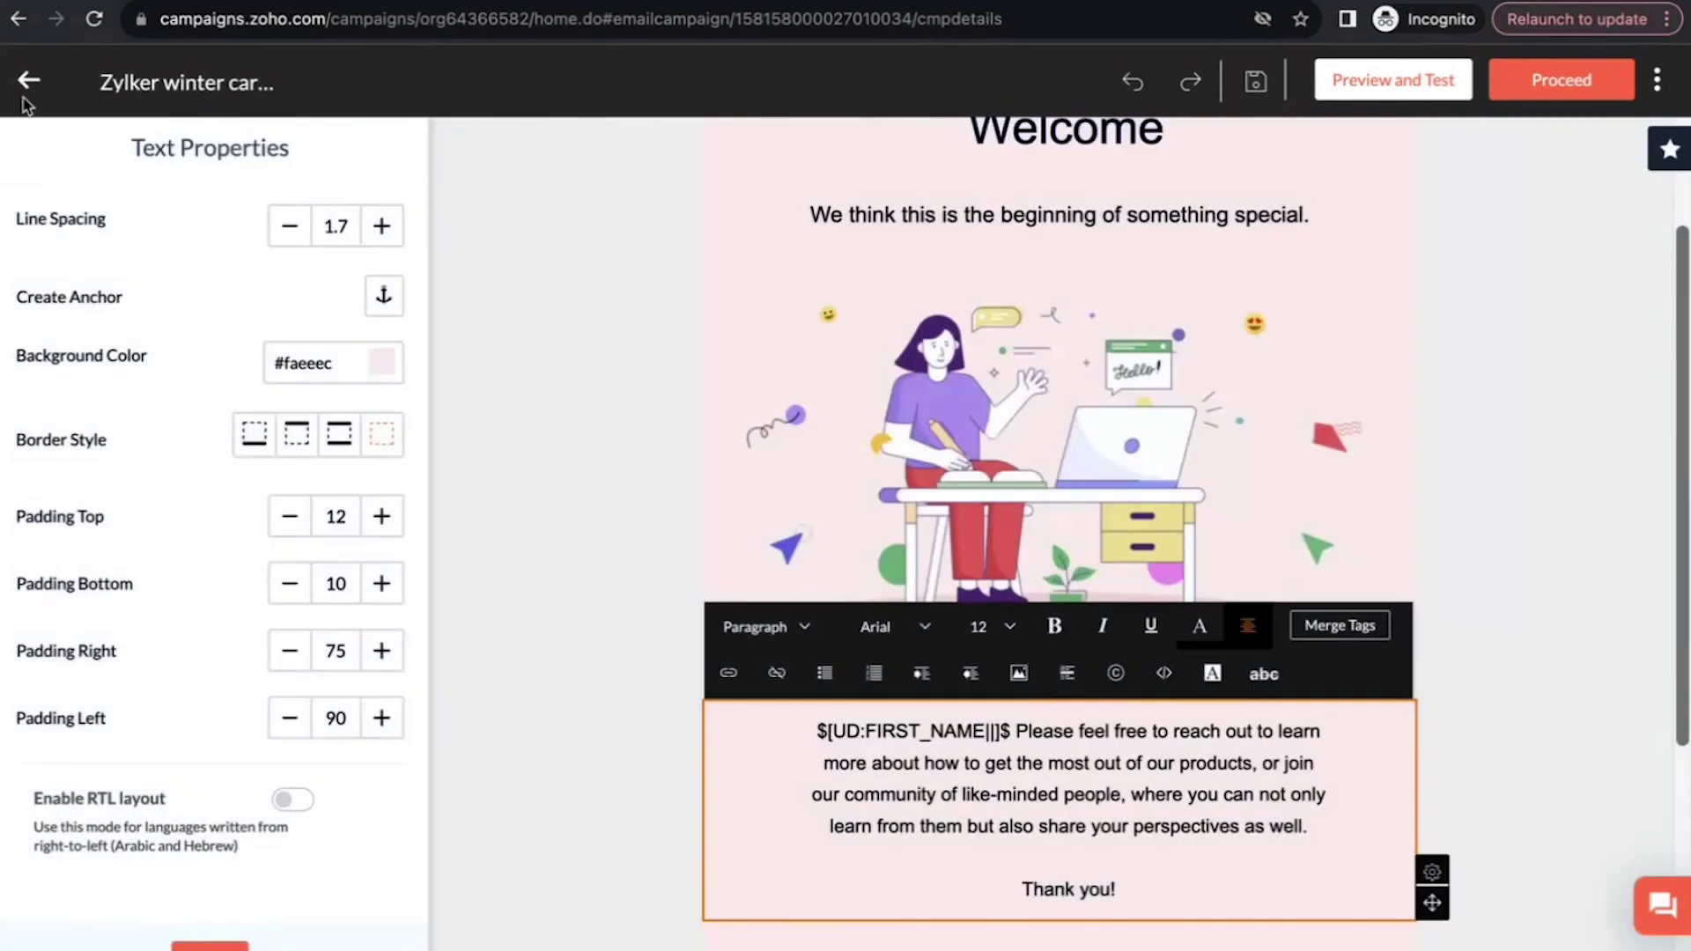
- Save the email content and proceed from the editor to the campaign's details
left_click(30, 82)
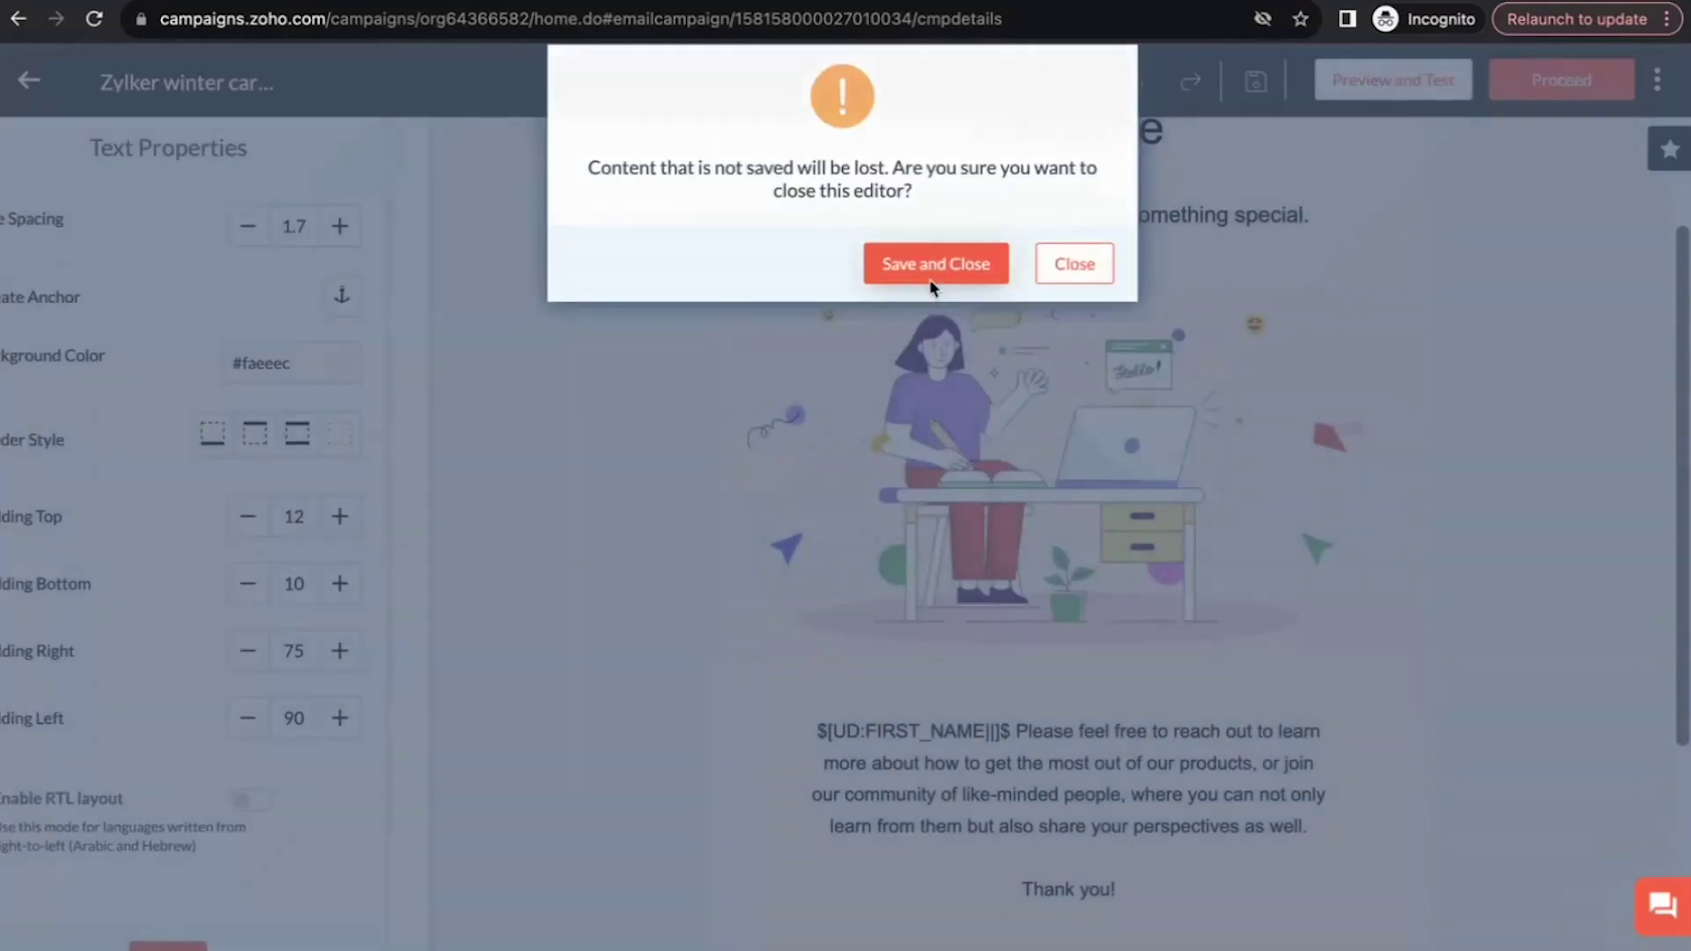
left_click(931, 264)
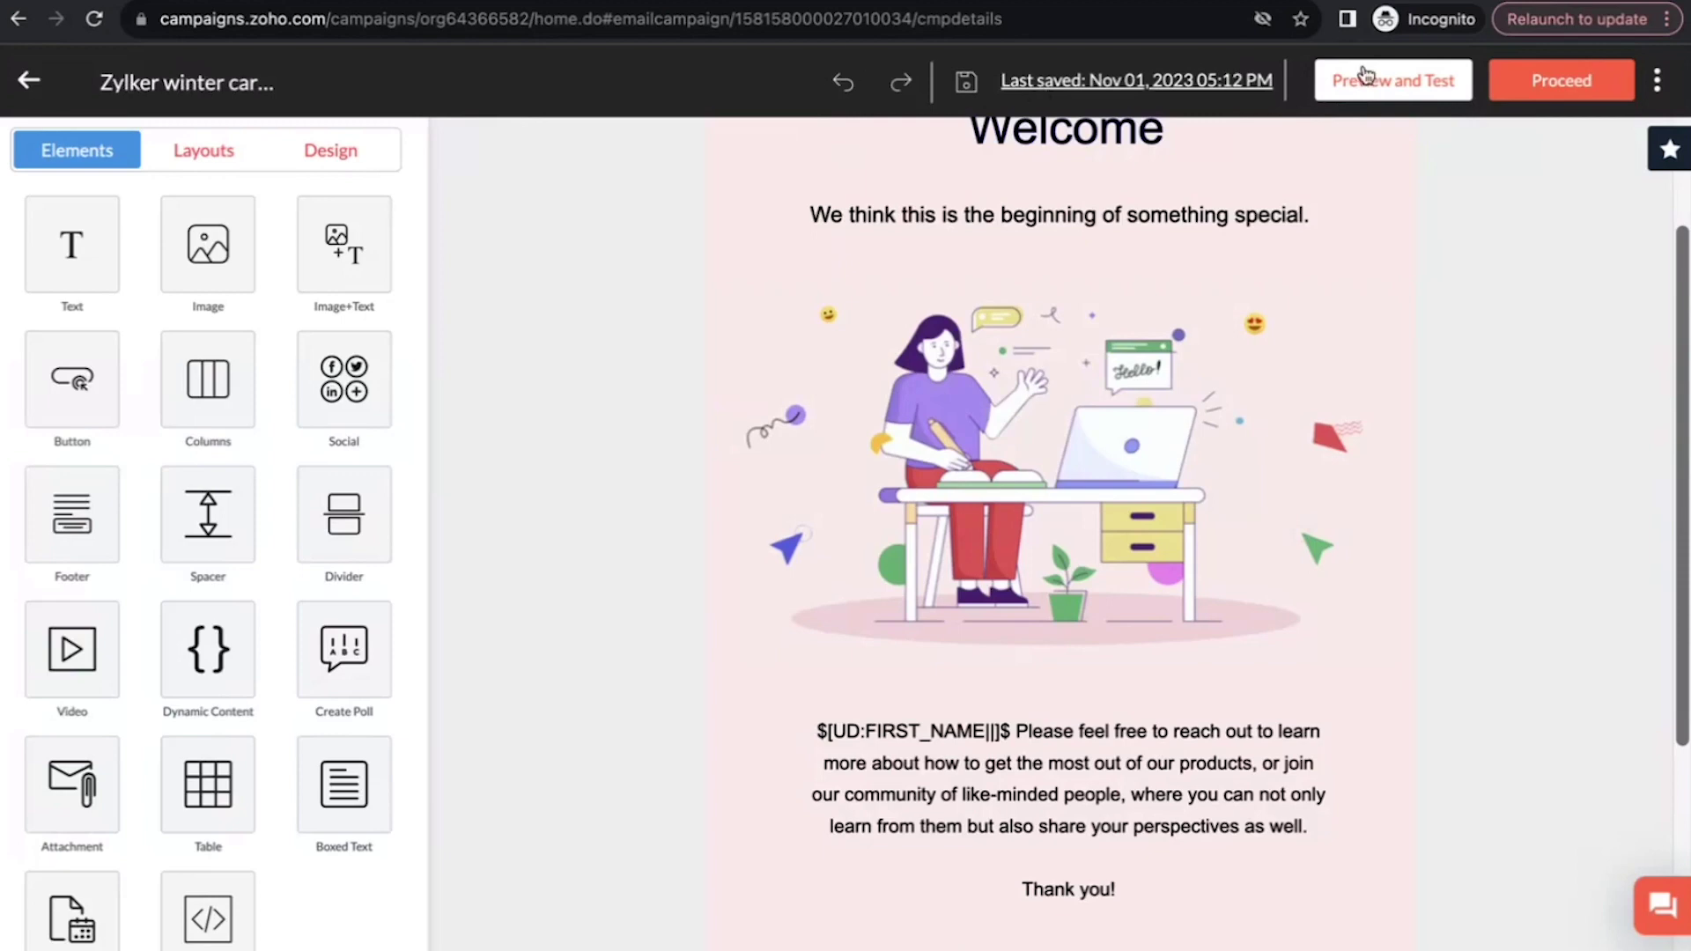
left_click(1558, 92)
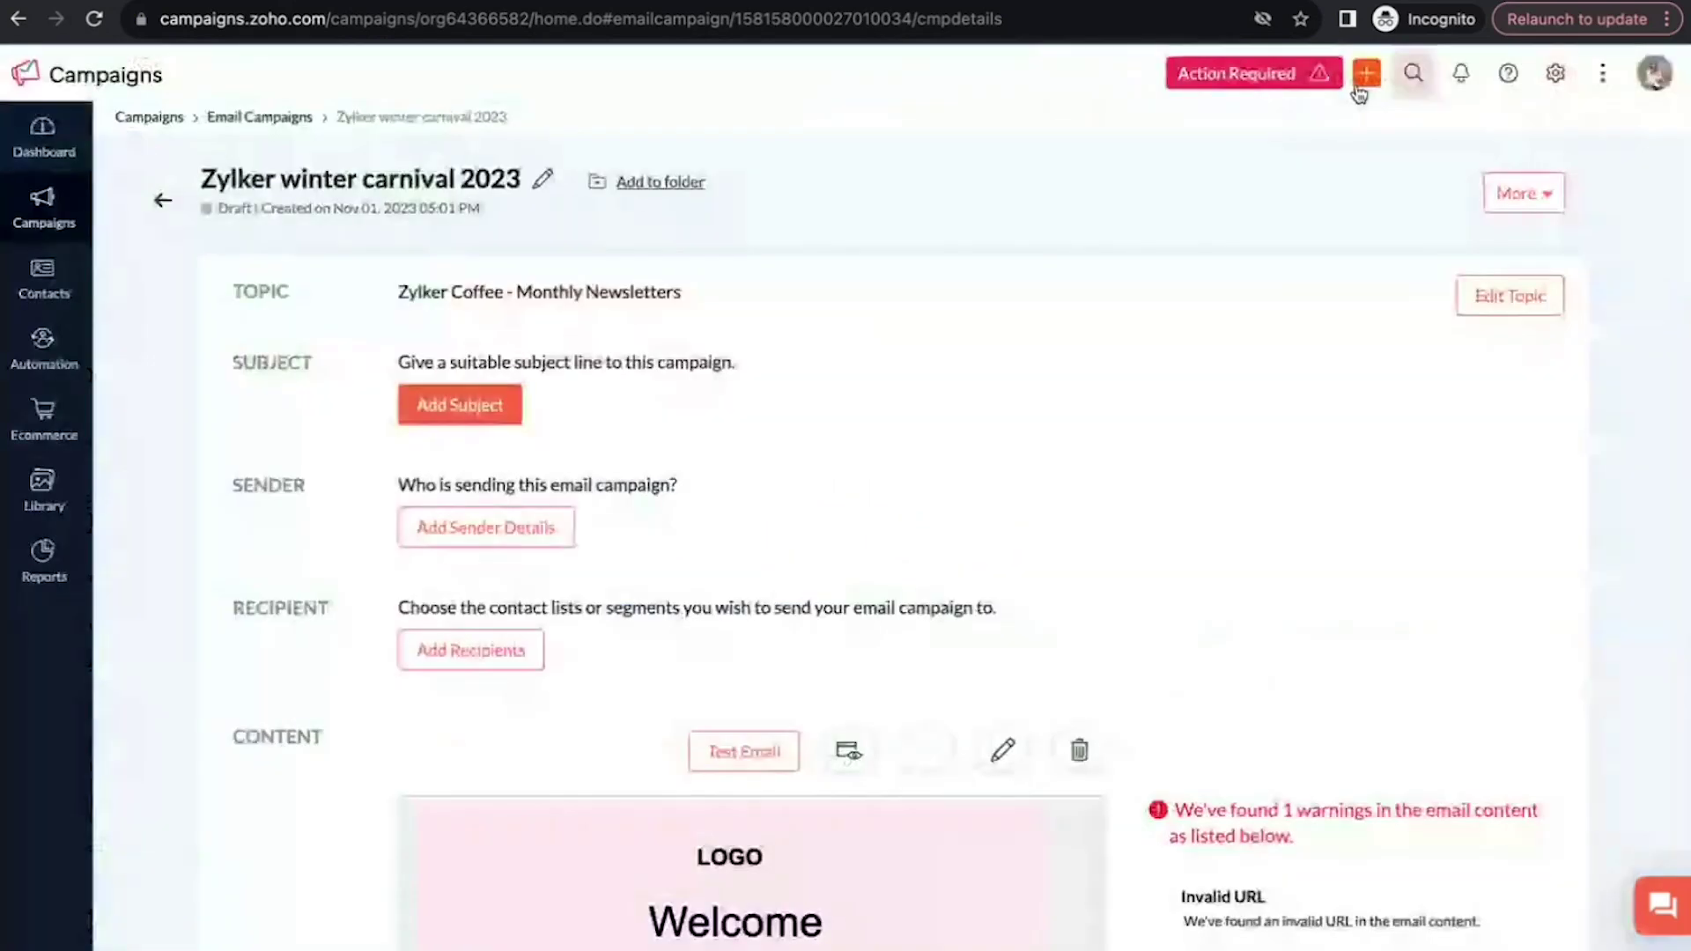
- Go to the Automation workflows through the dashboard, begin a new workflow and look through the ready-made workflow templates
left_click(44, 138)
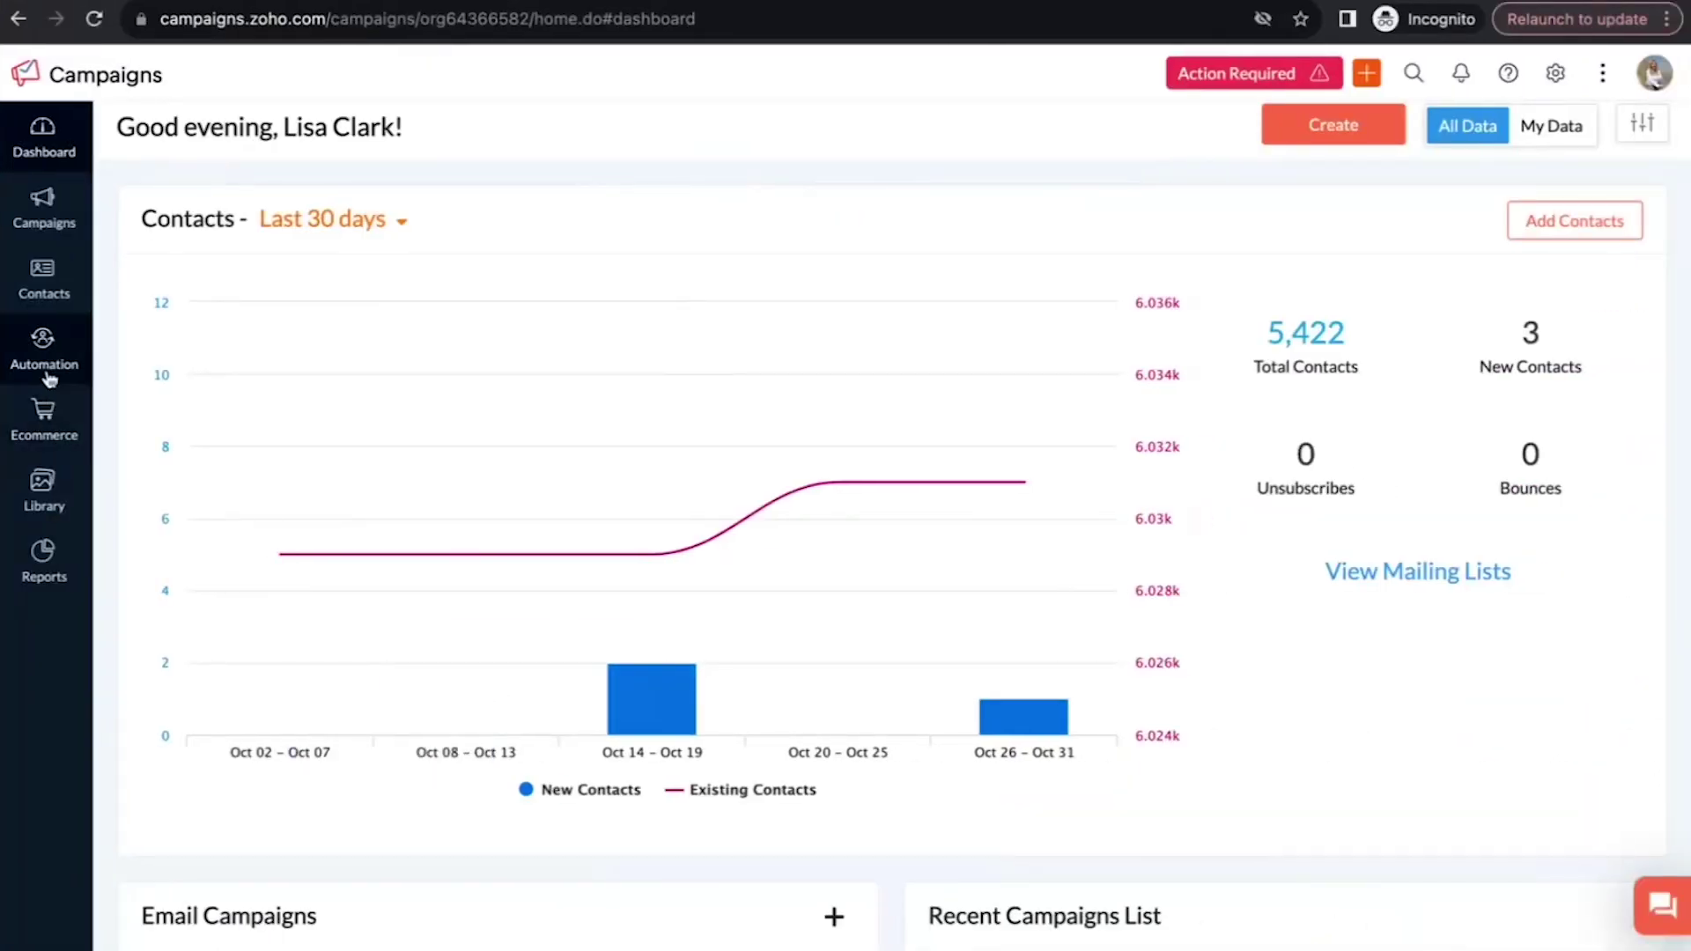
left_click(49, 377)
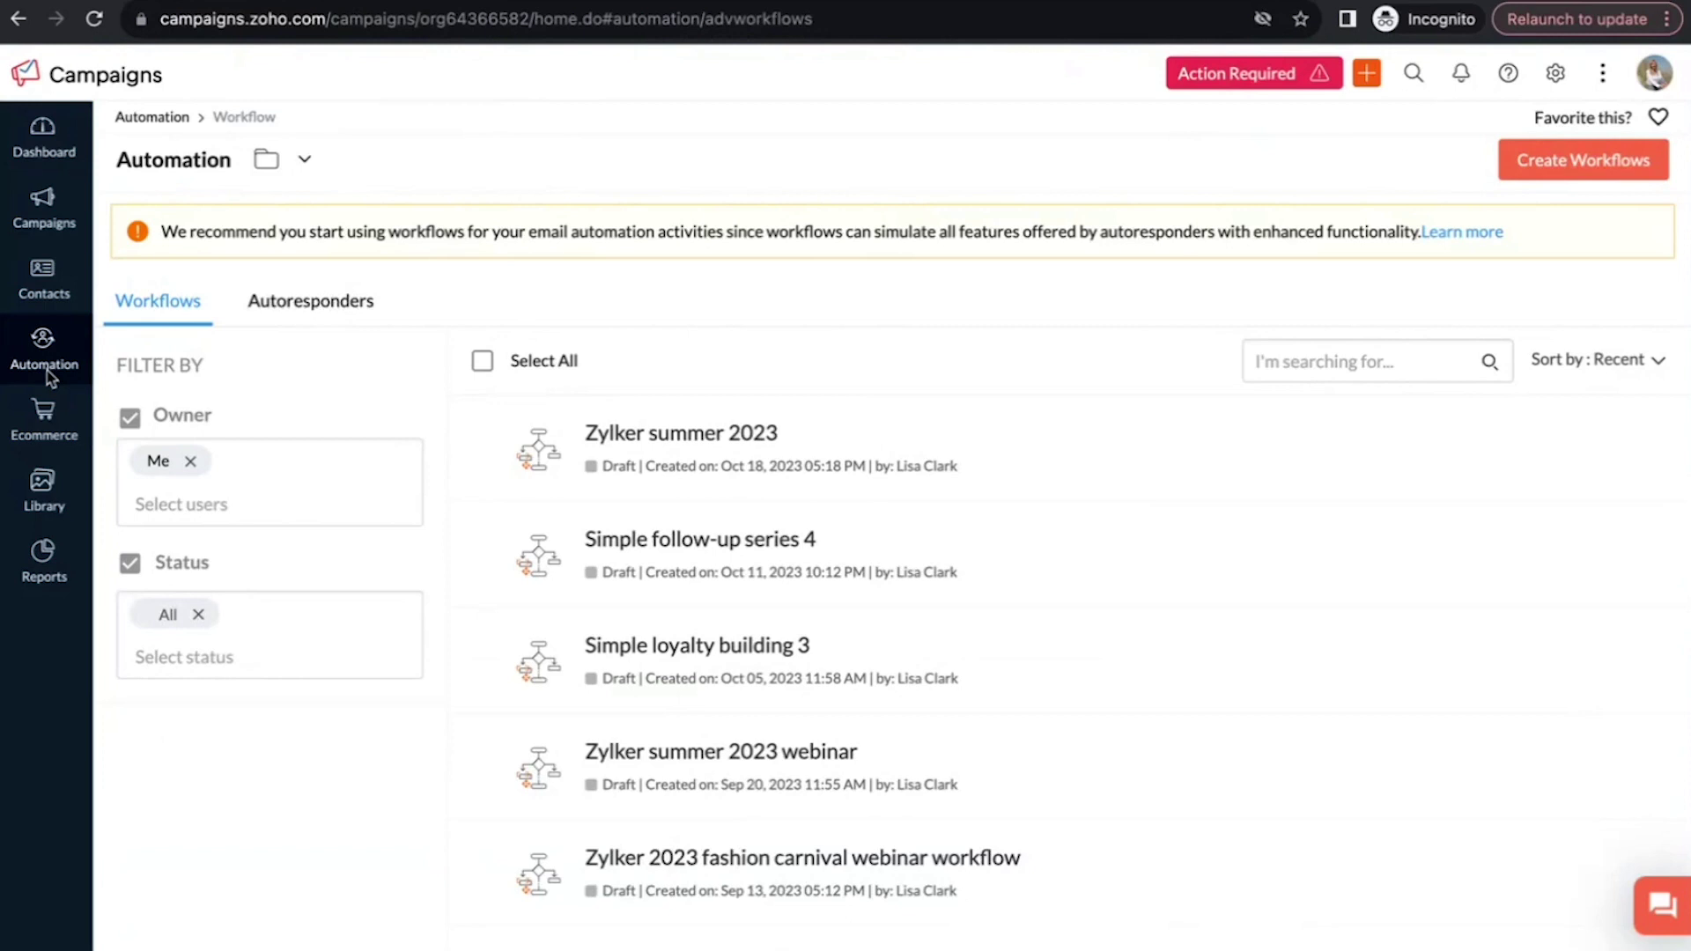
left_click(1555, 180)
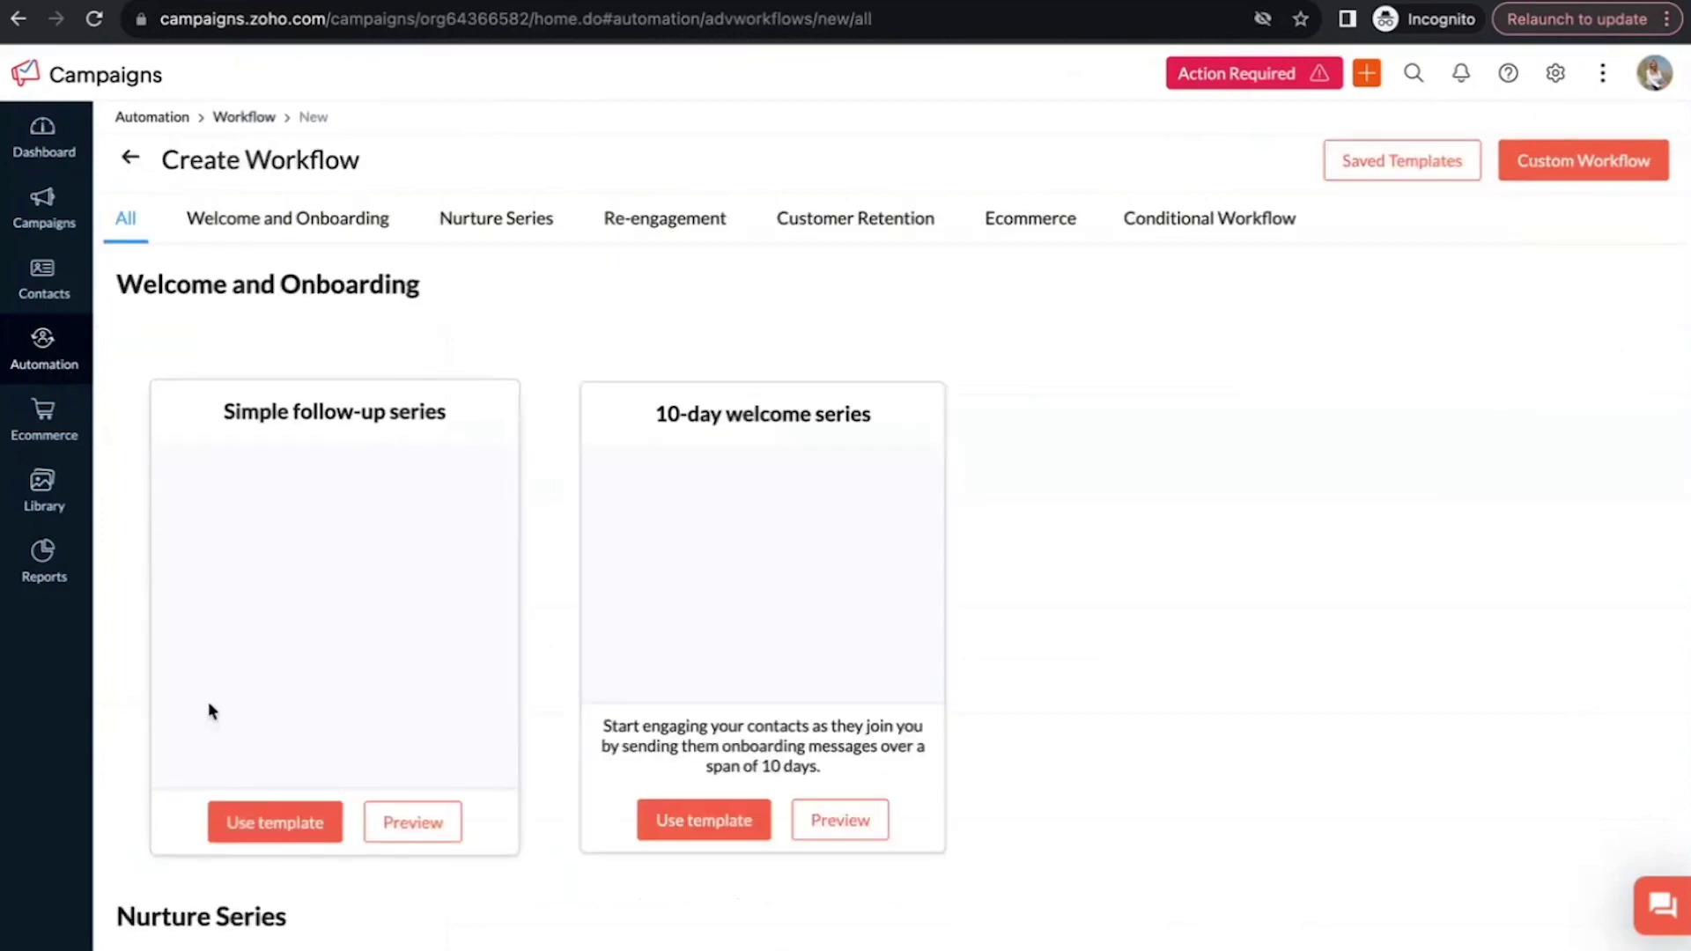
scroll(1067, 620, "down", 10)
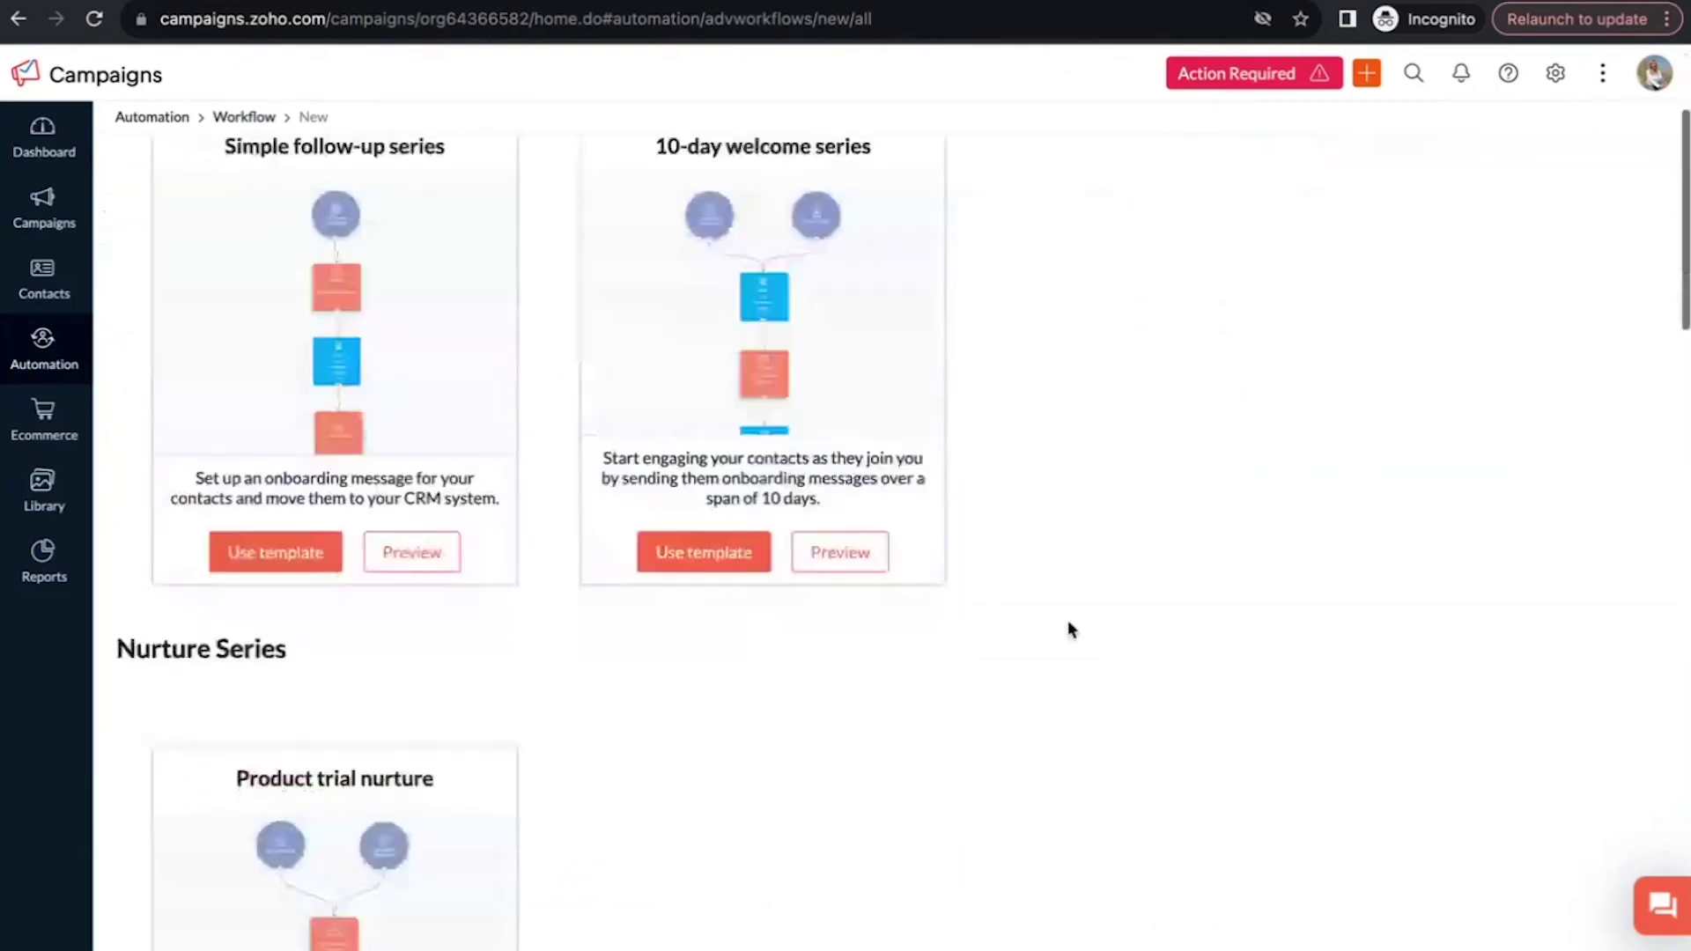
scroll(1067, 620, "down", 20)
scroll(1068, 620, "up", 5)
scroll(1067, 620, "up", 20)
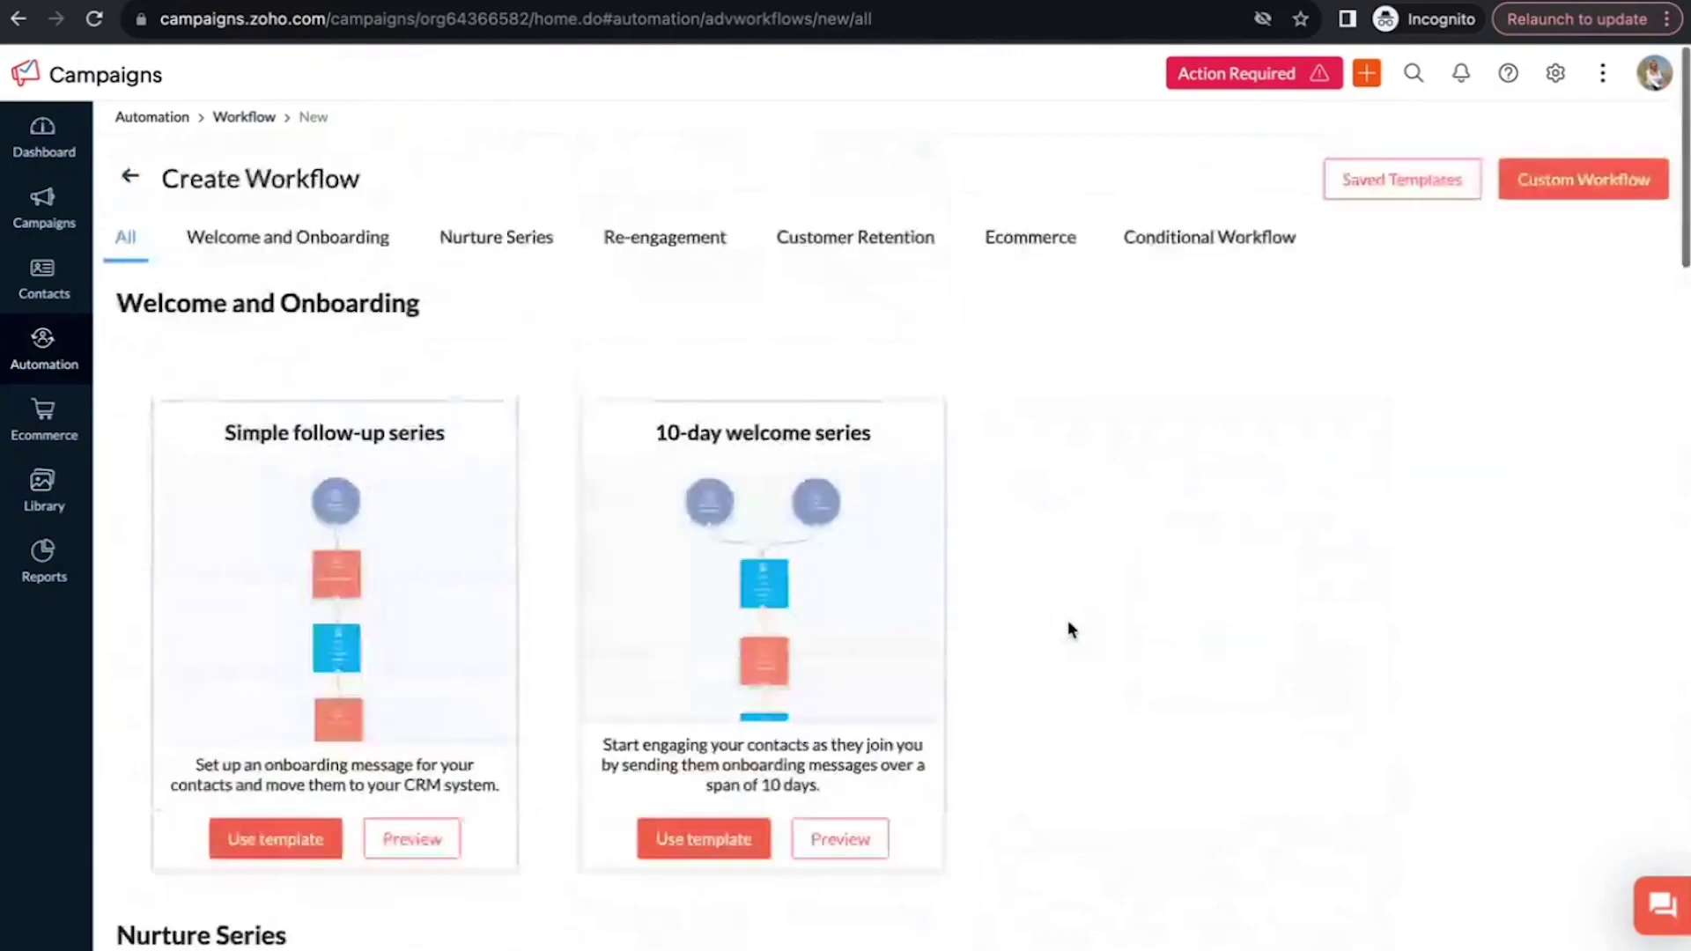
- Create a custom workflow named "Zylker summer carnival 2023"
left_click(1558, 168)
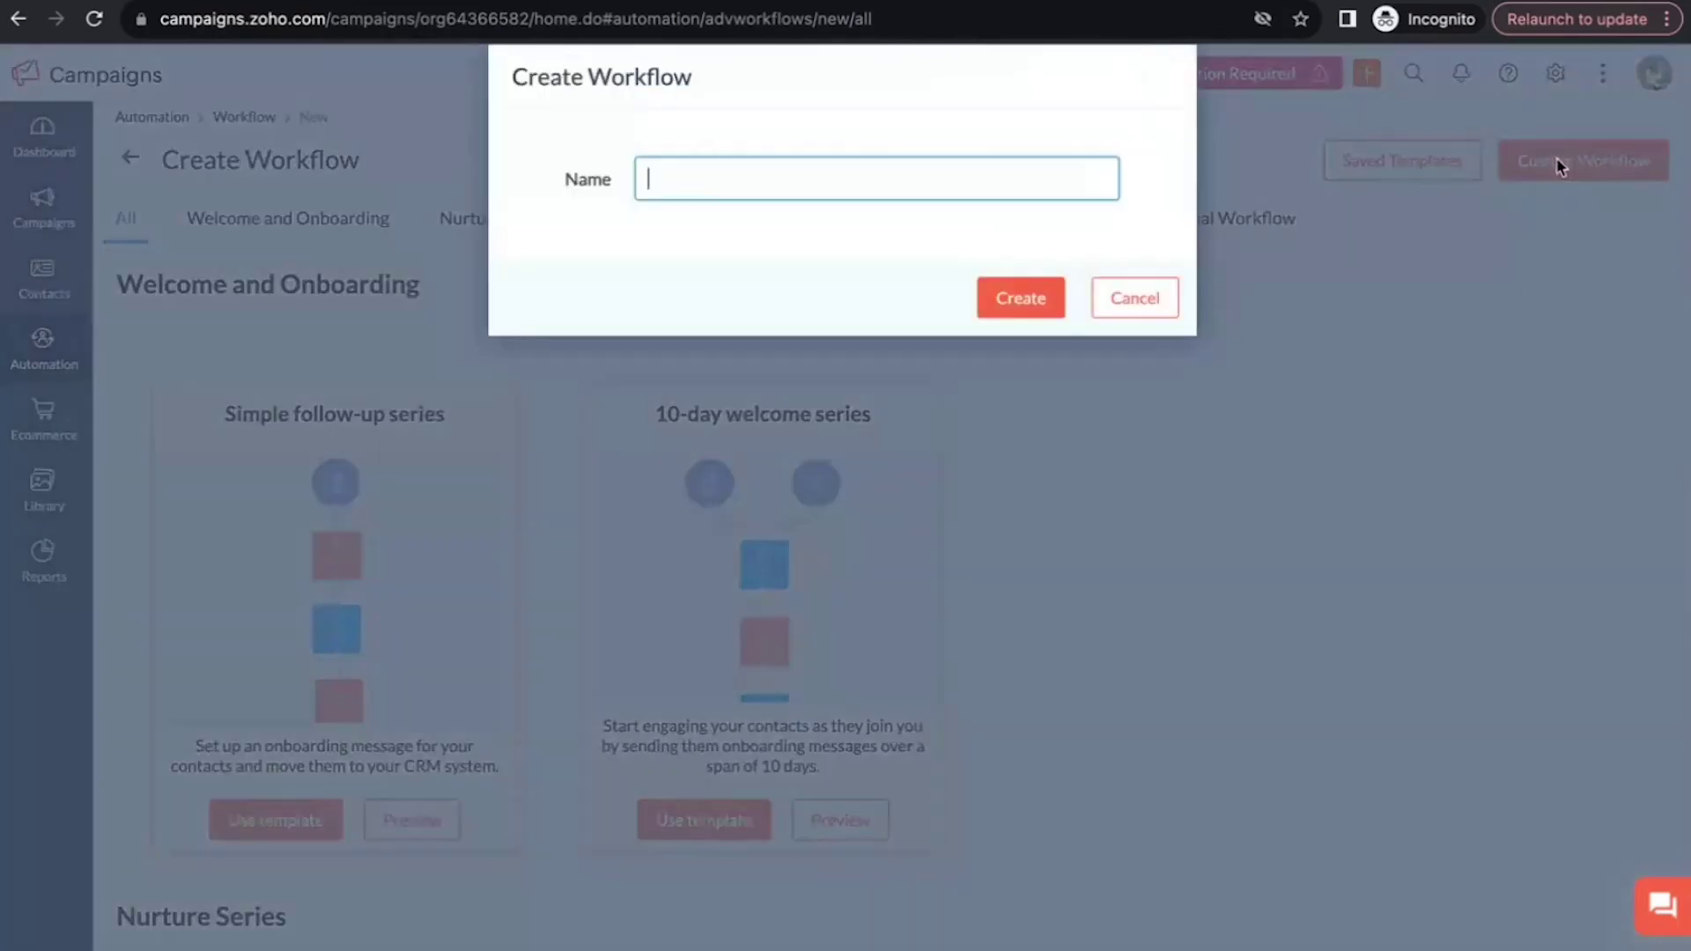
type("Zylker summer carniva")
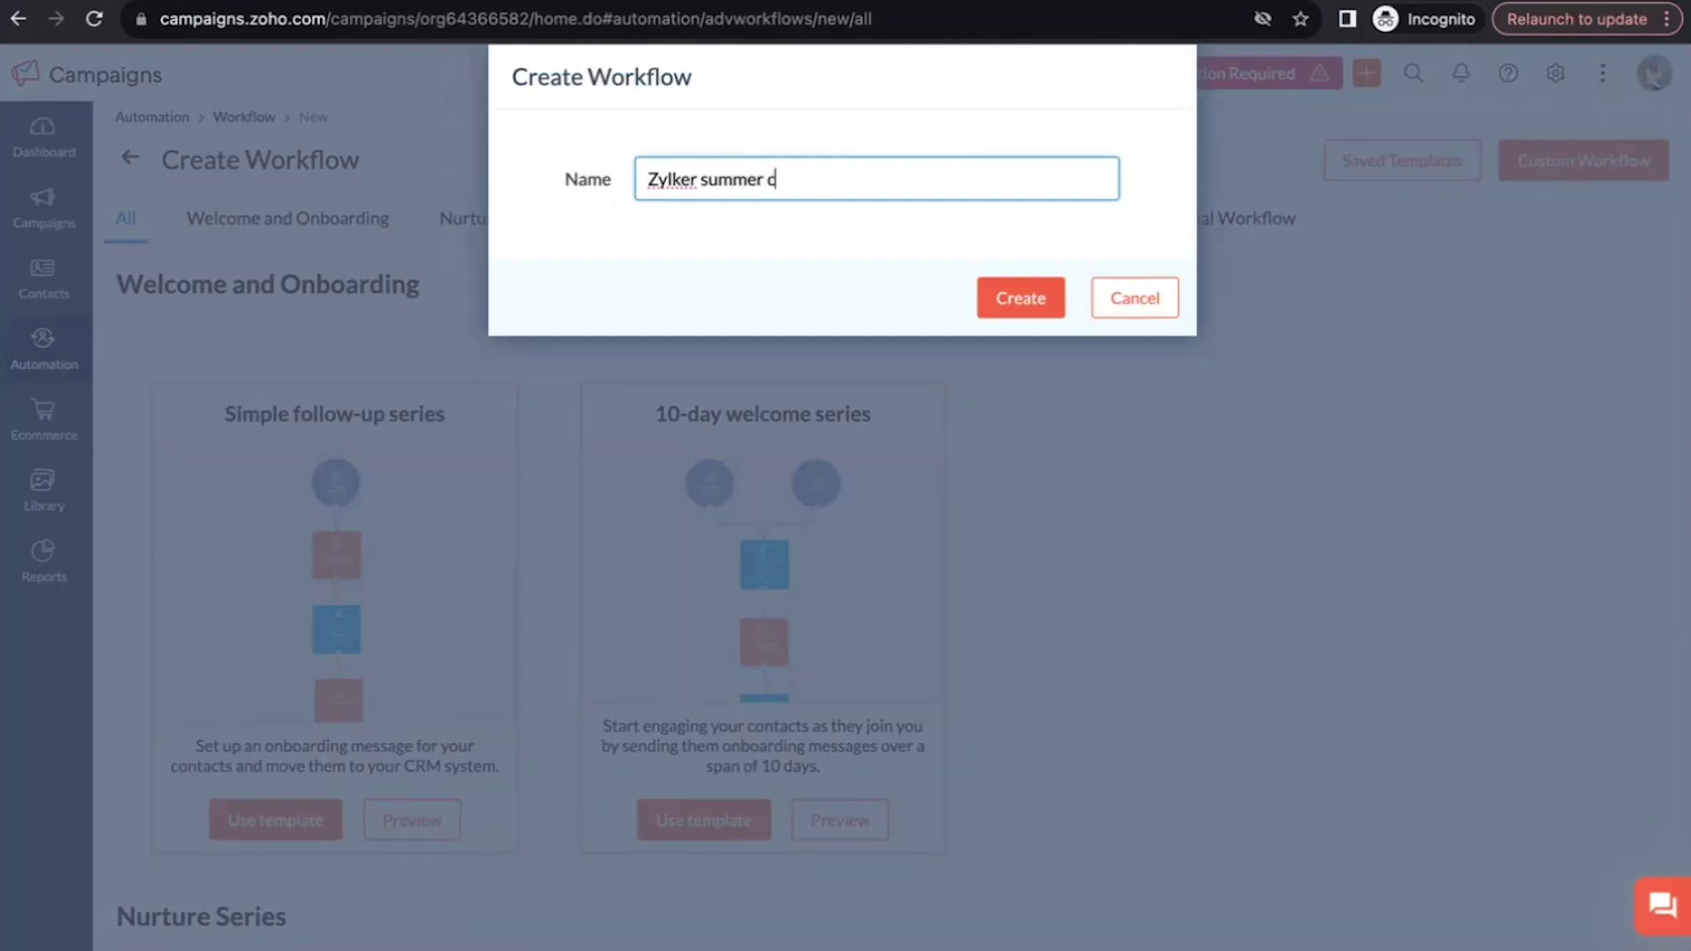
type("023")
left_click(1037, 308)
left_click(1039, 308)
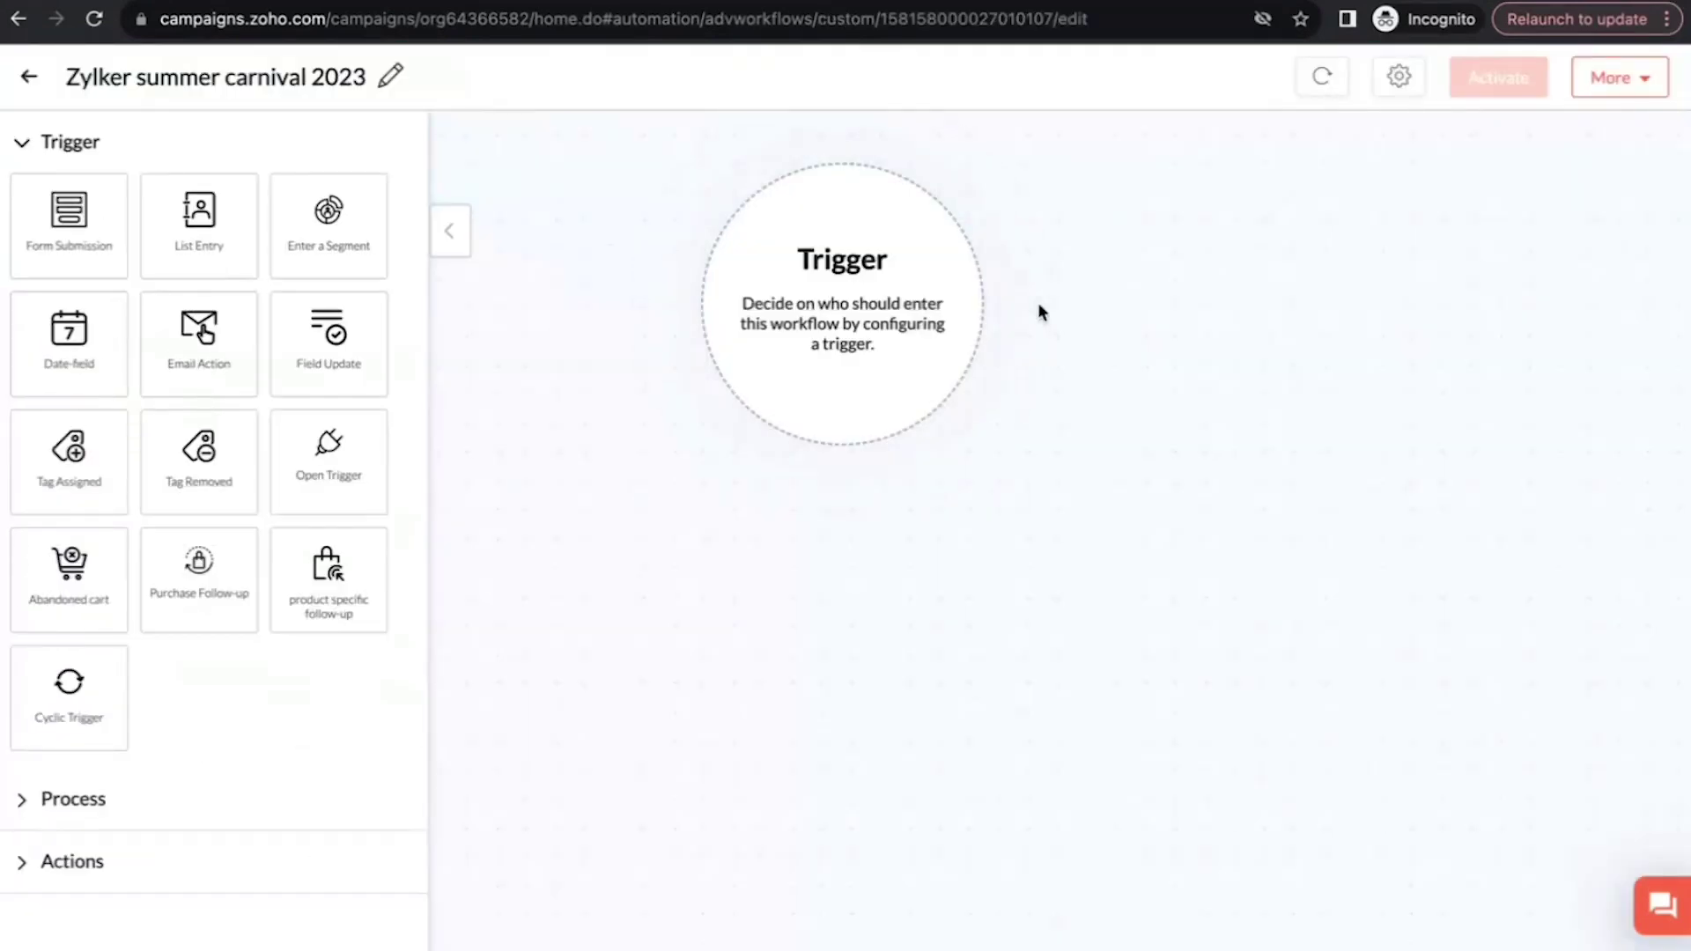
- Add a Date-field trigger as the starting point of the workflow
left_click(450, 230)
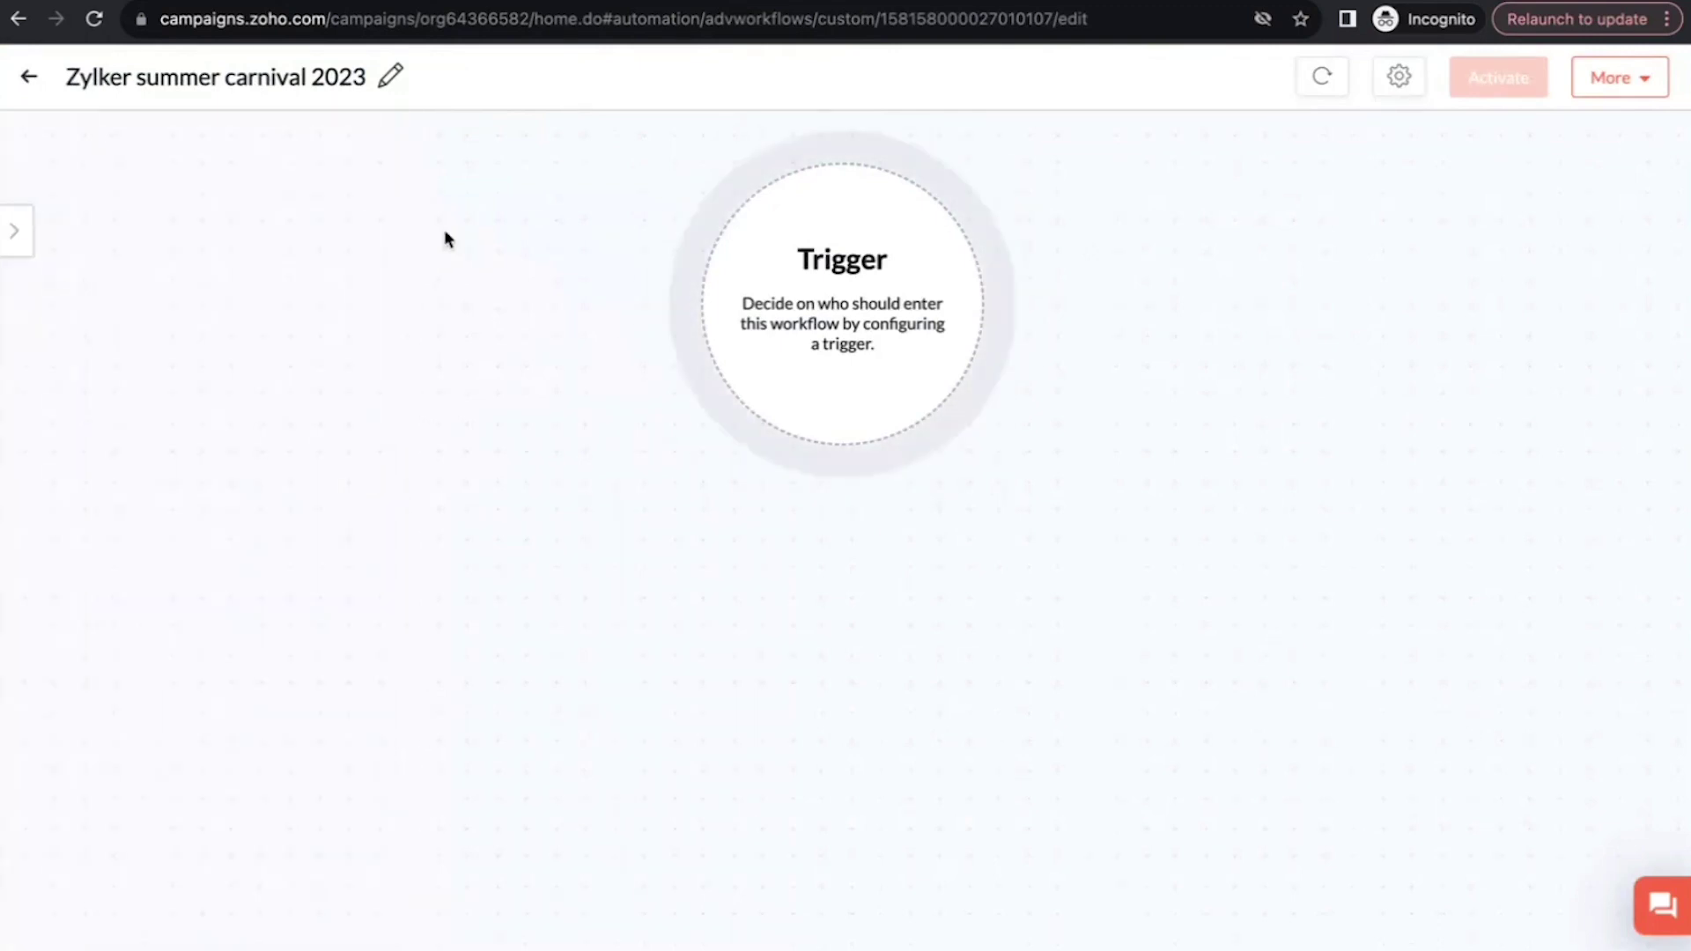
left_click(15, 232)
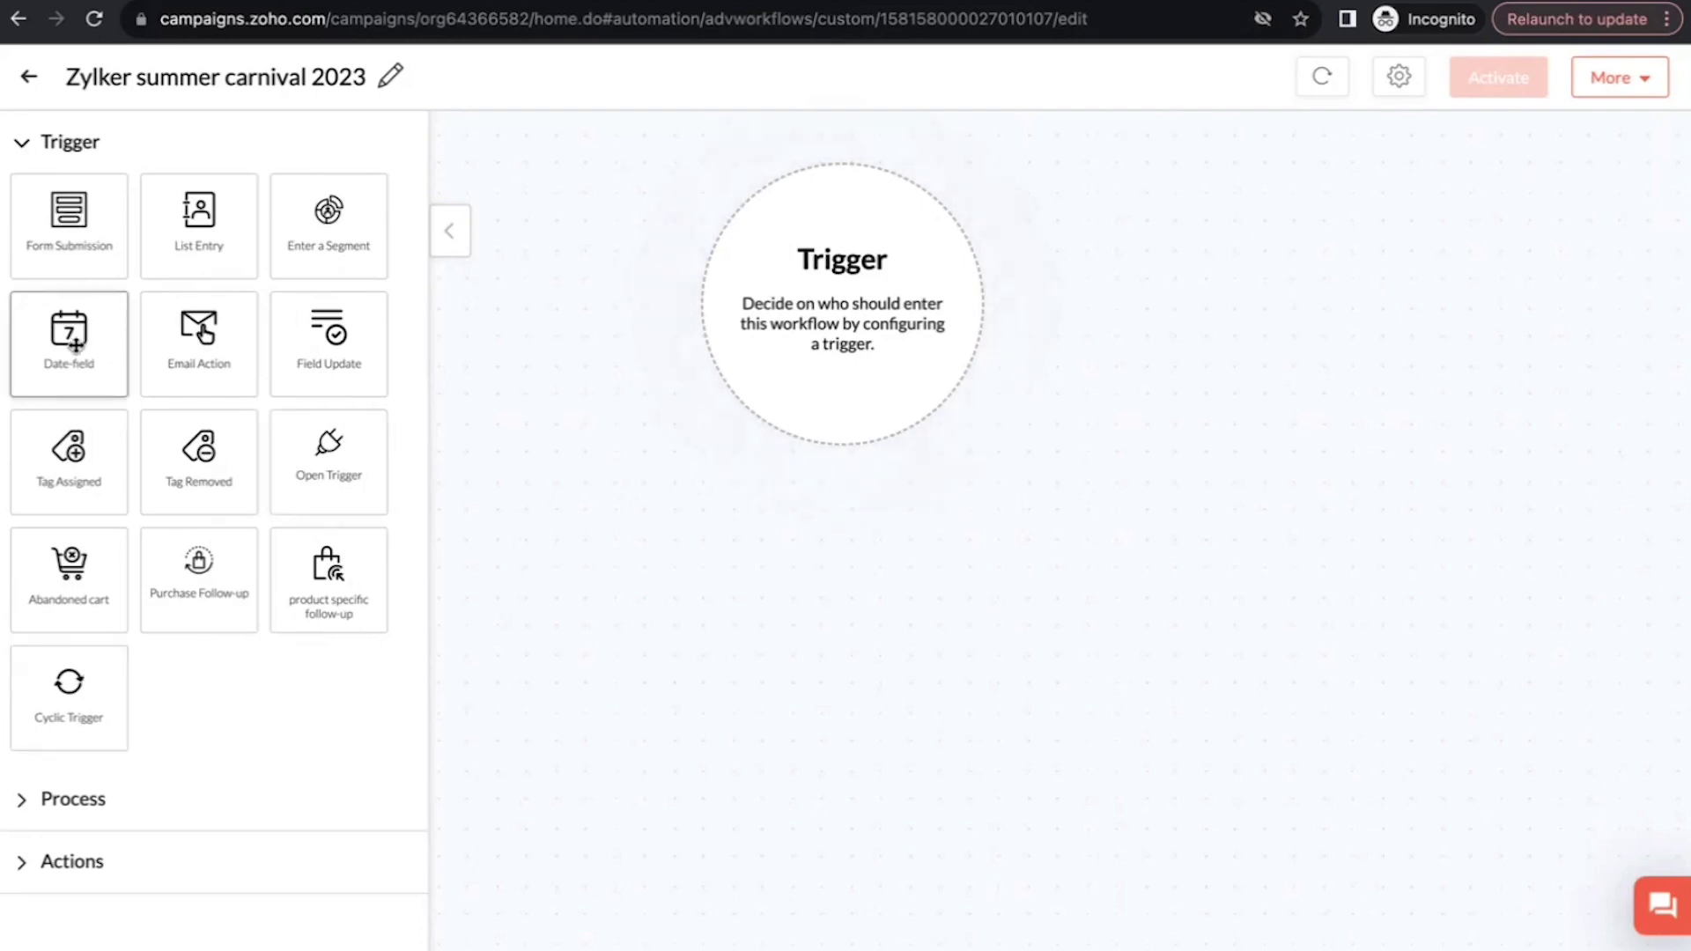
left_click_drag(75, 345, 853, 279)
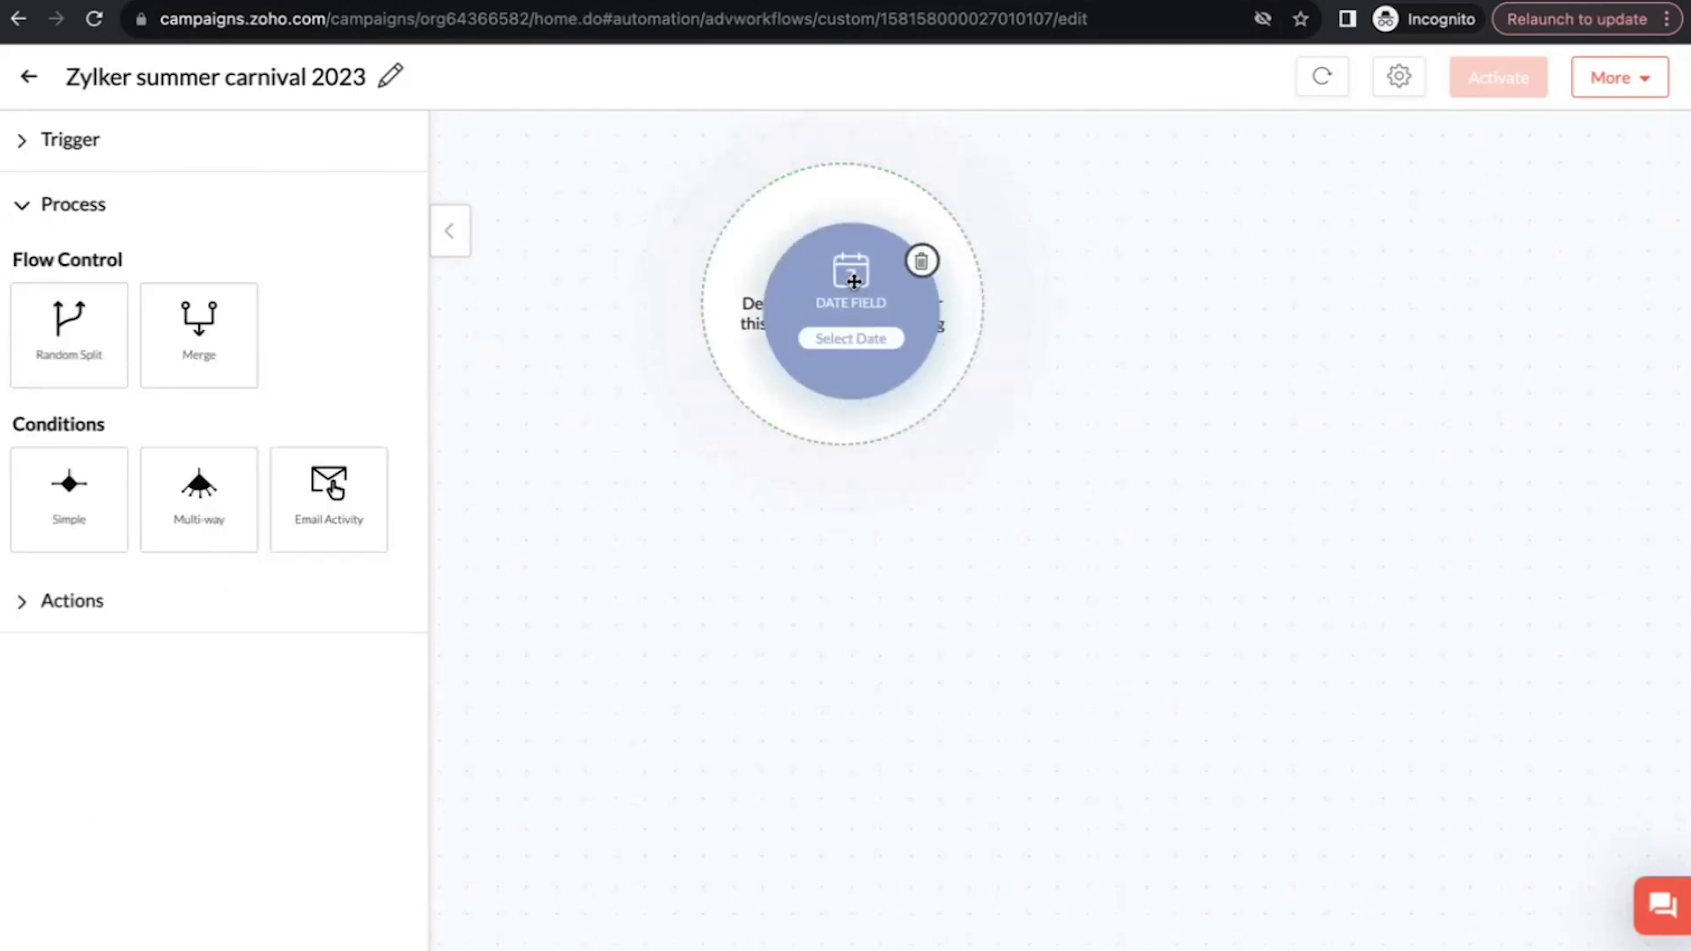
- Configure the Date-field trigger to use the specific date 20/12/2023 for contact entry
left_click(858, 339)
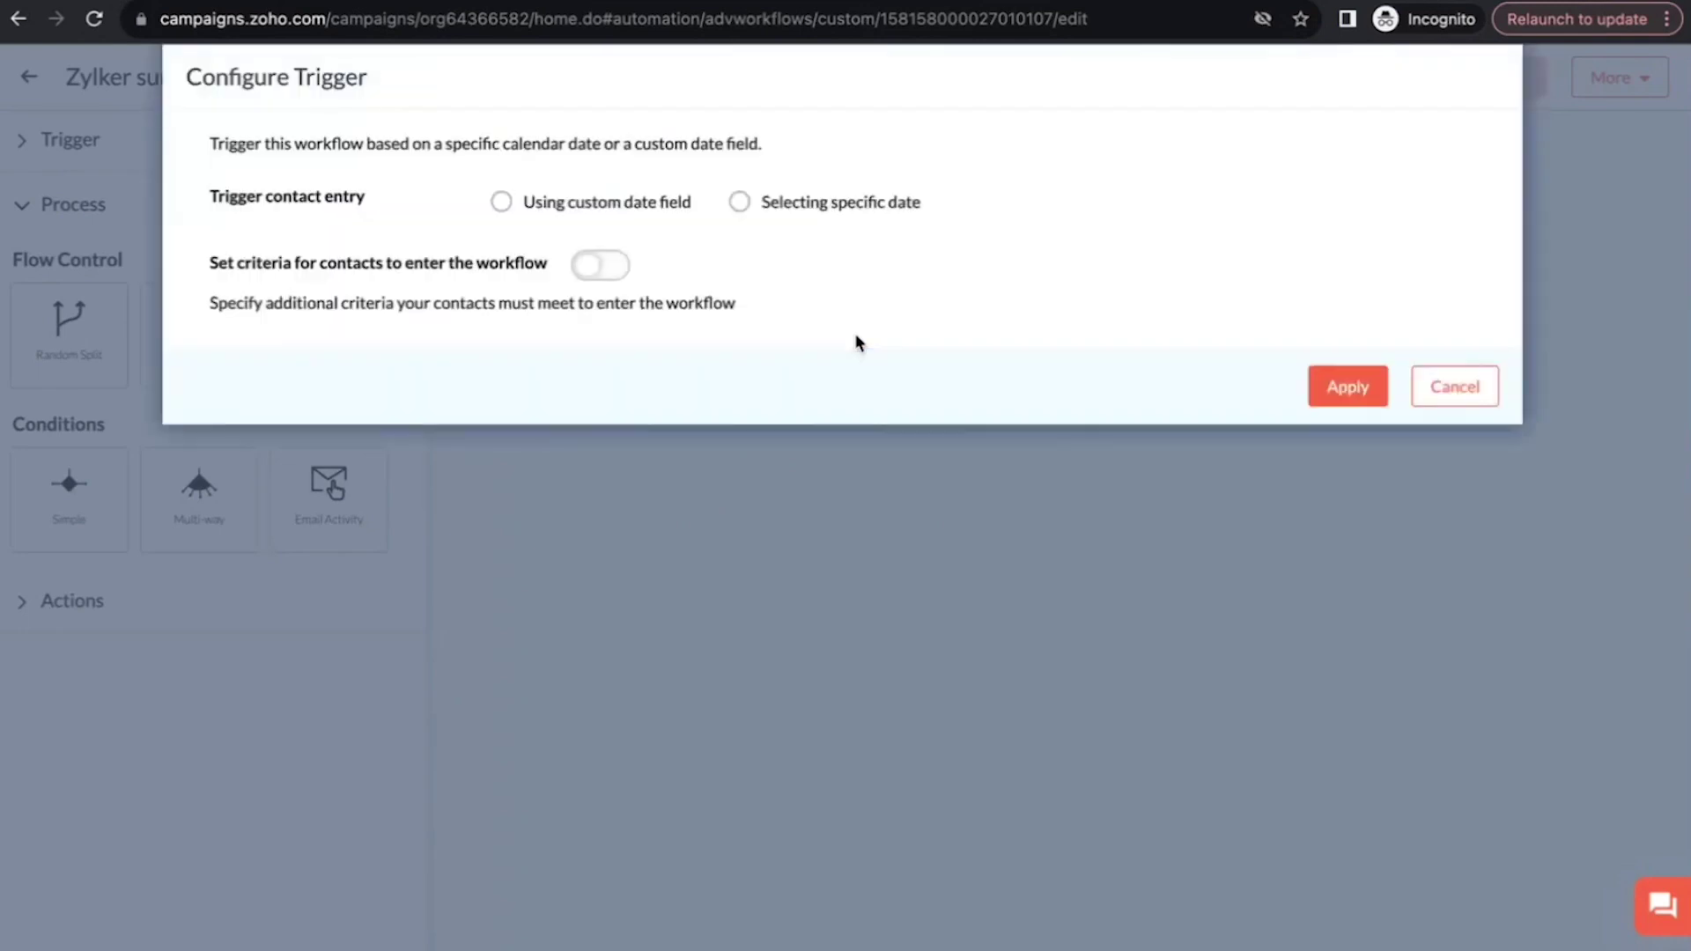
left_click(502, 202)
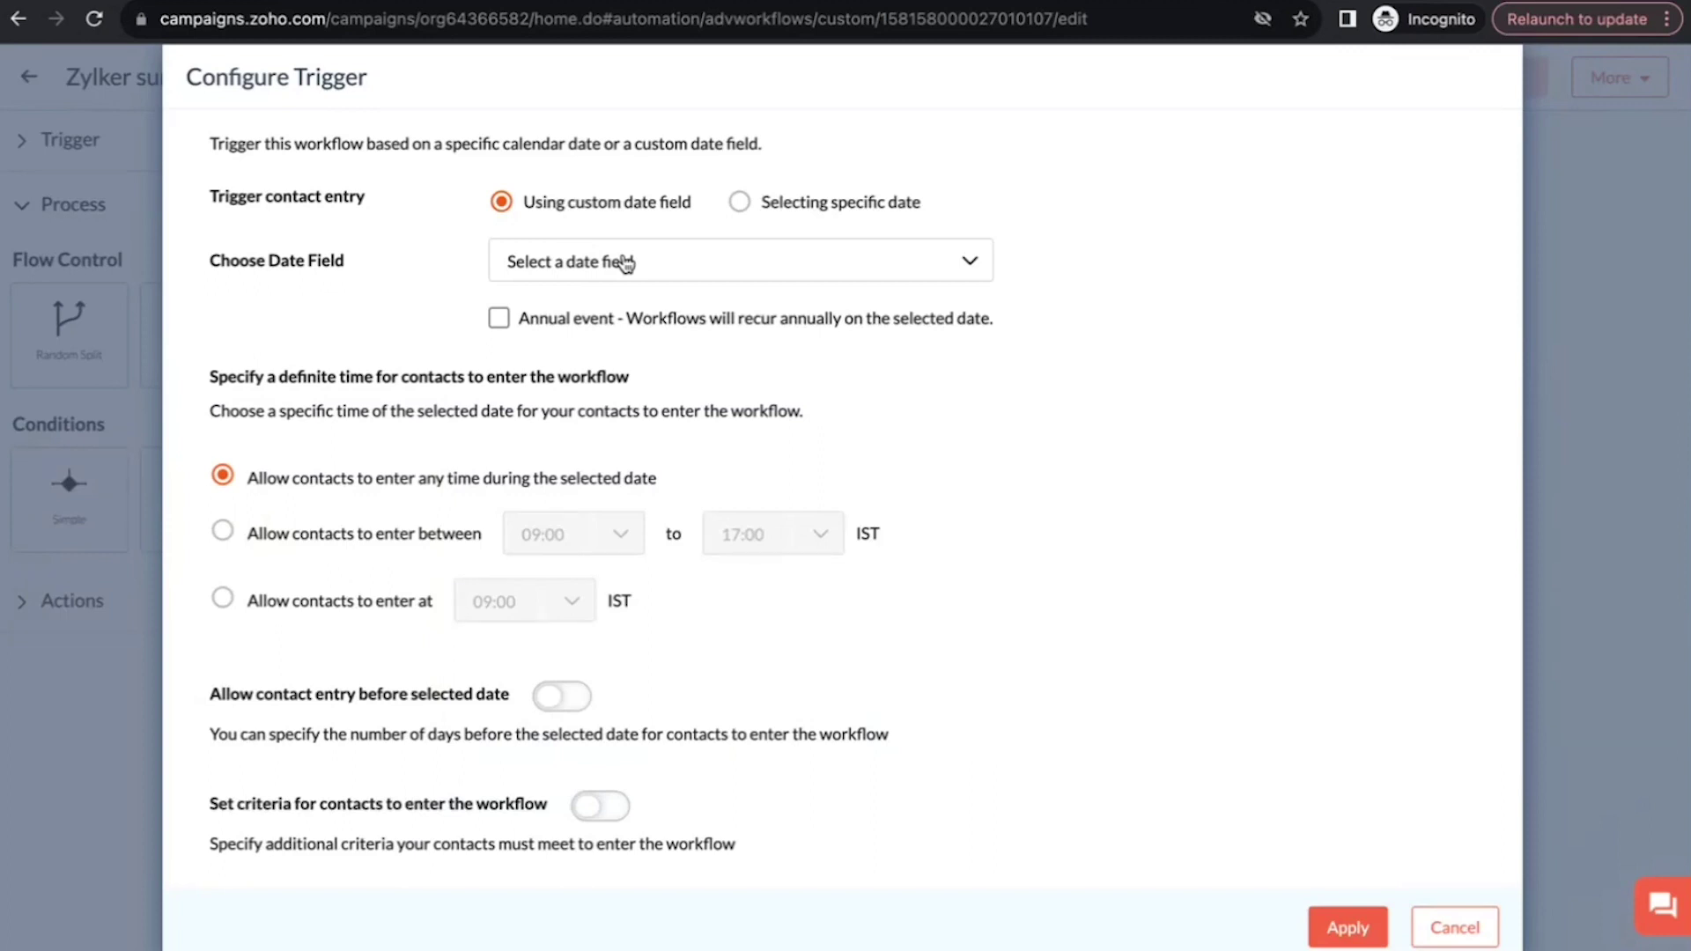
left_click(741, 202)
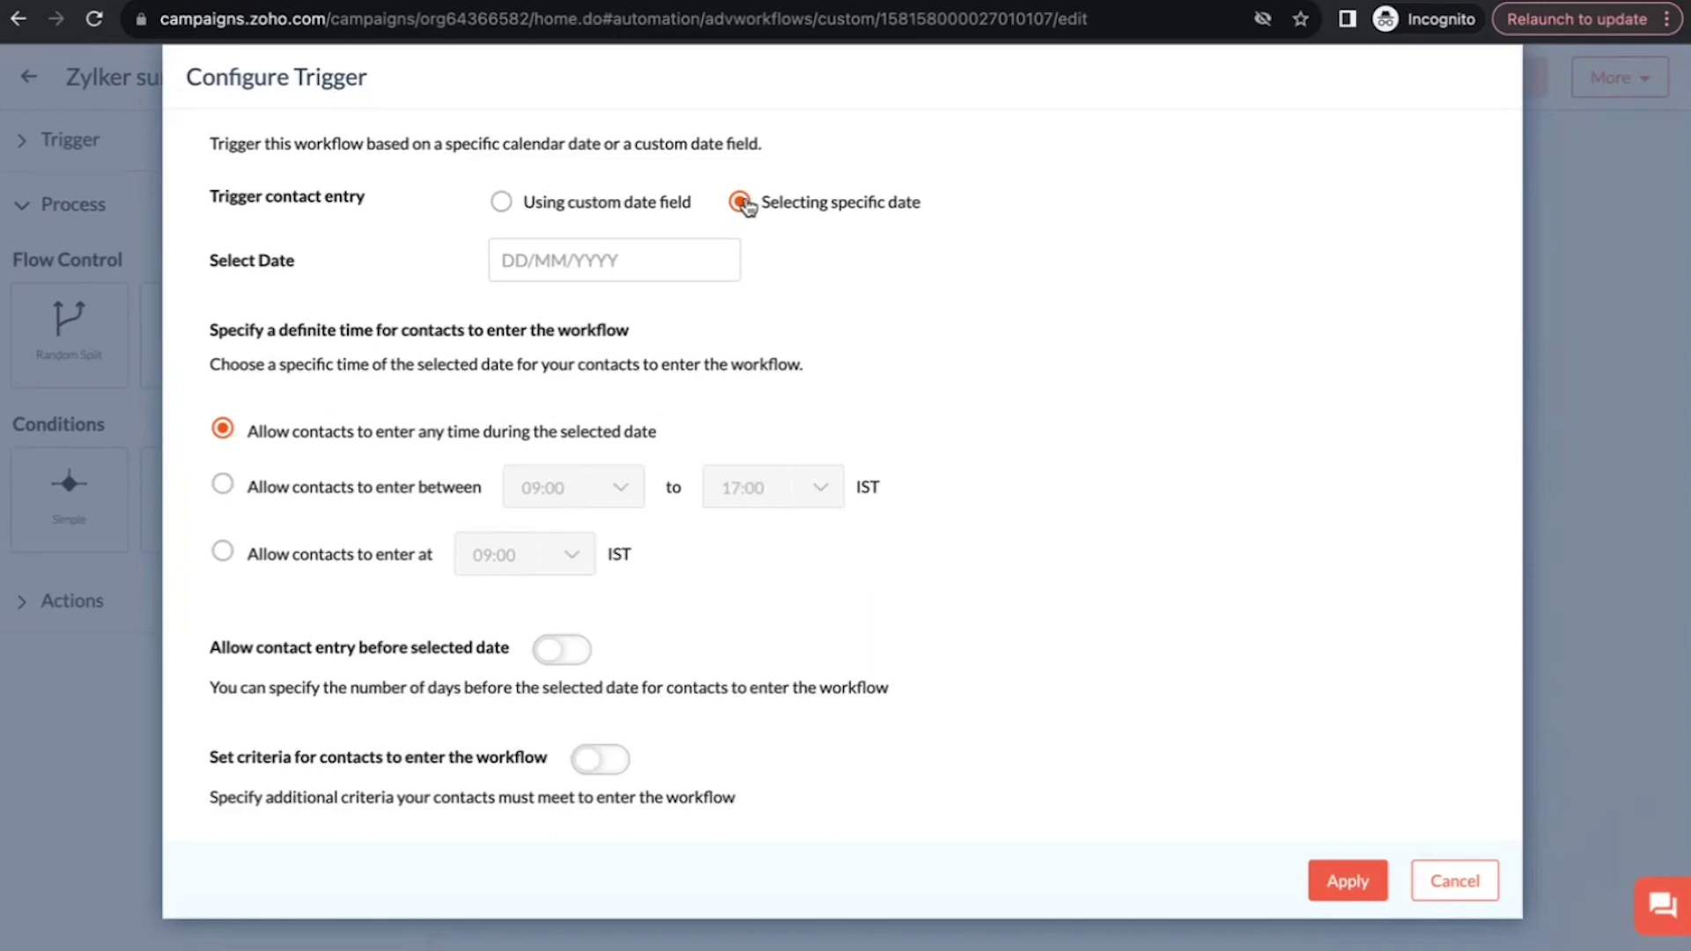
left_click(537, 258)
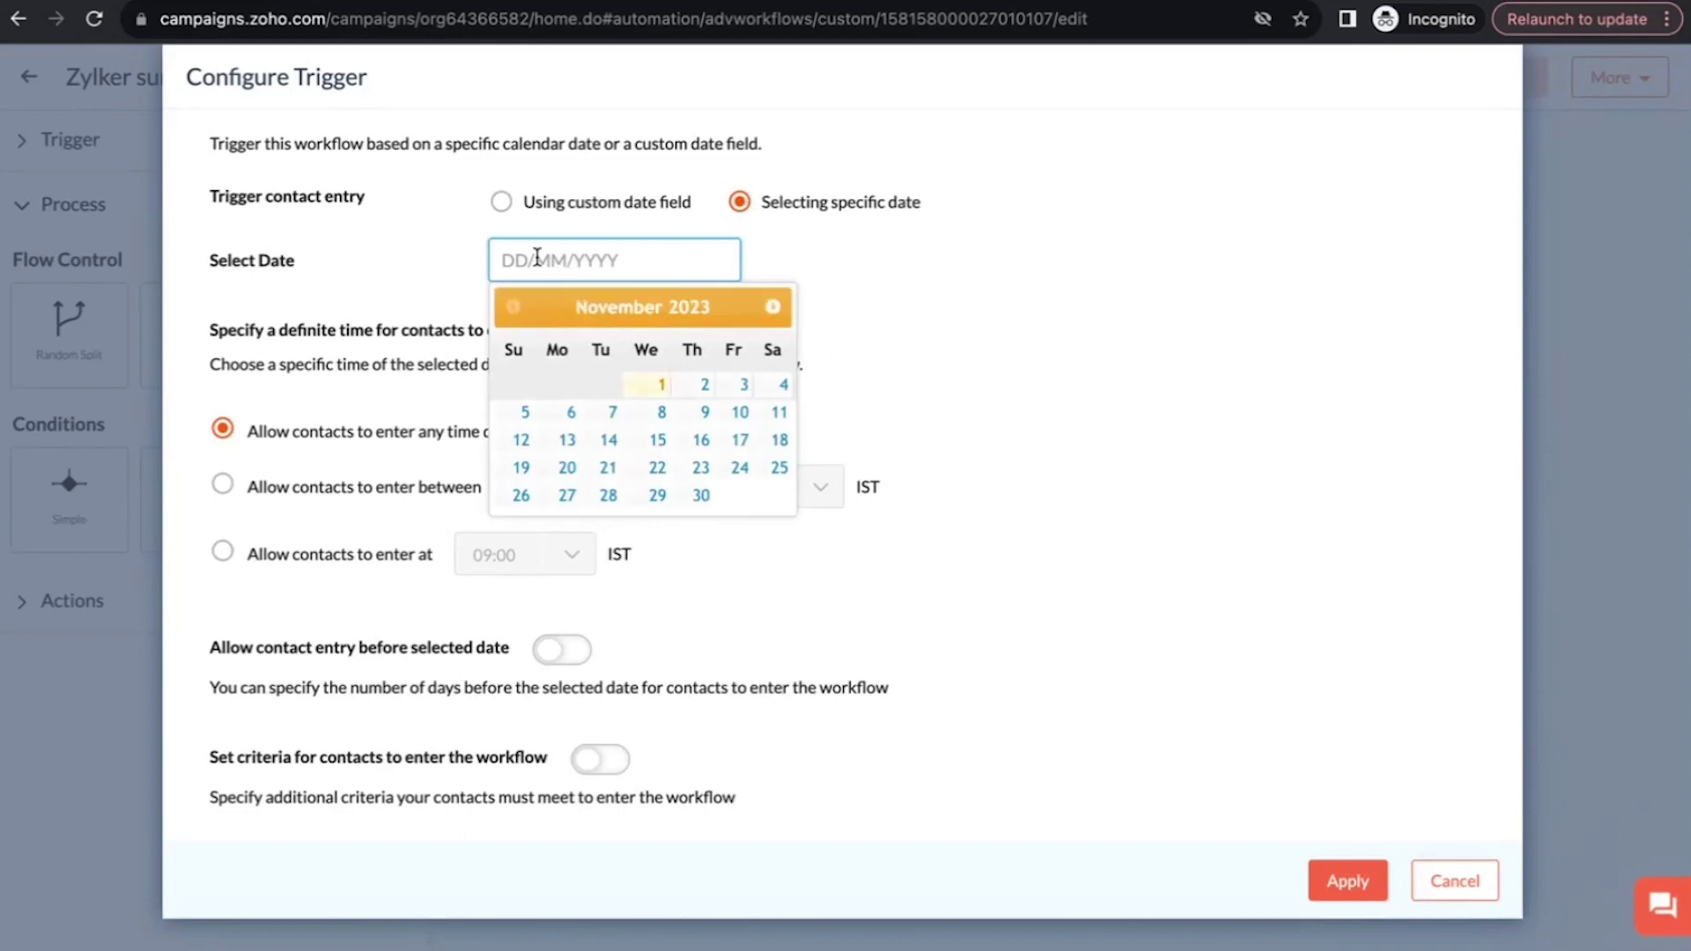
left_click(772, 308)
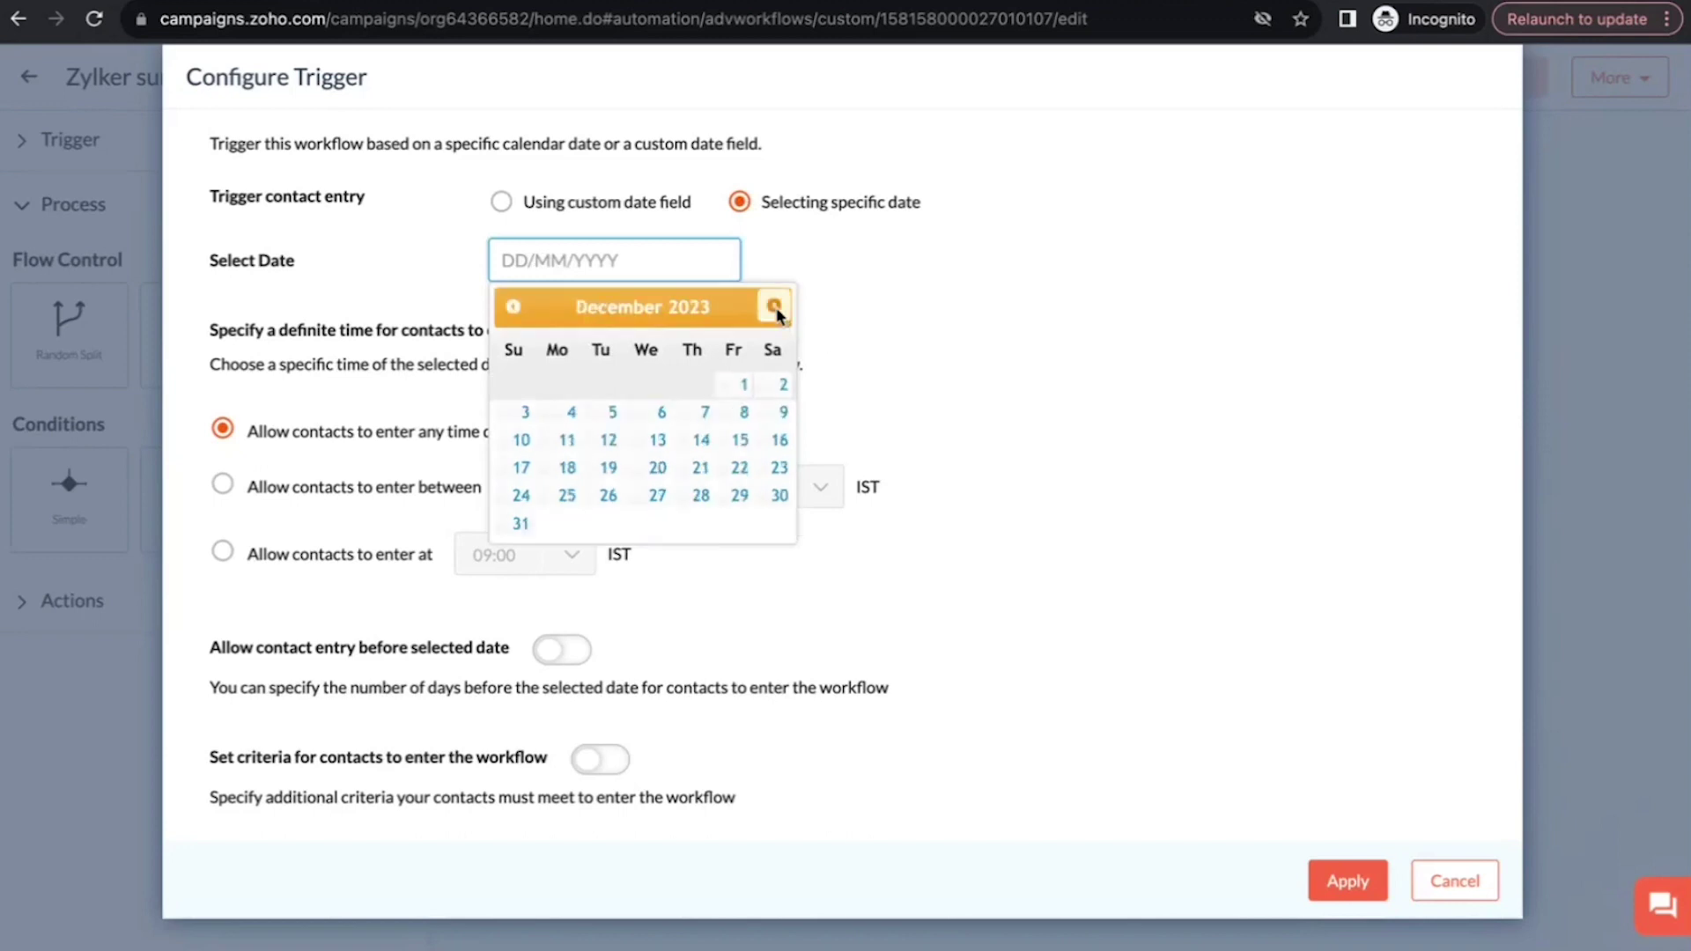
left_click(658, 468)
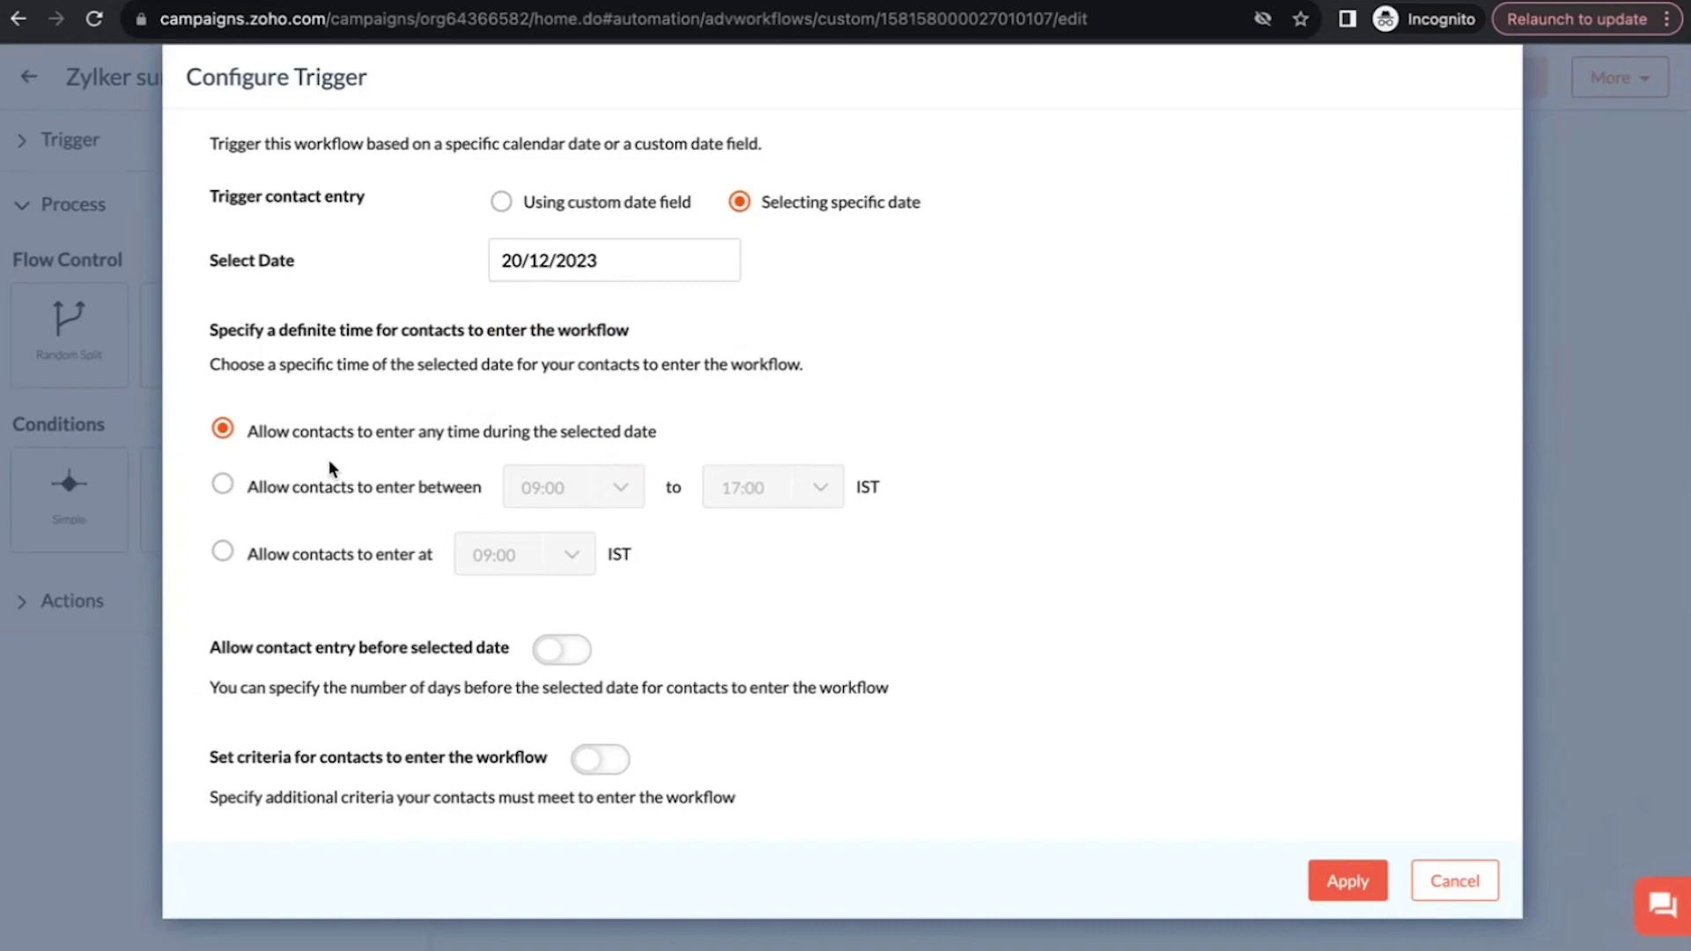
- Set contacts to enter the workflow at 09:00 and allow entry 20 days before the selected date
left_click(222, 484)
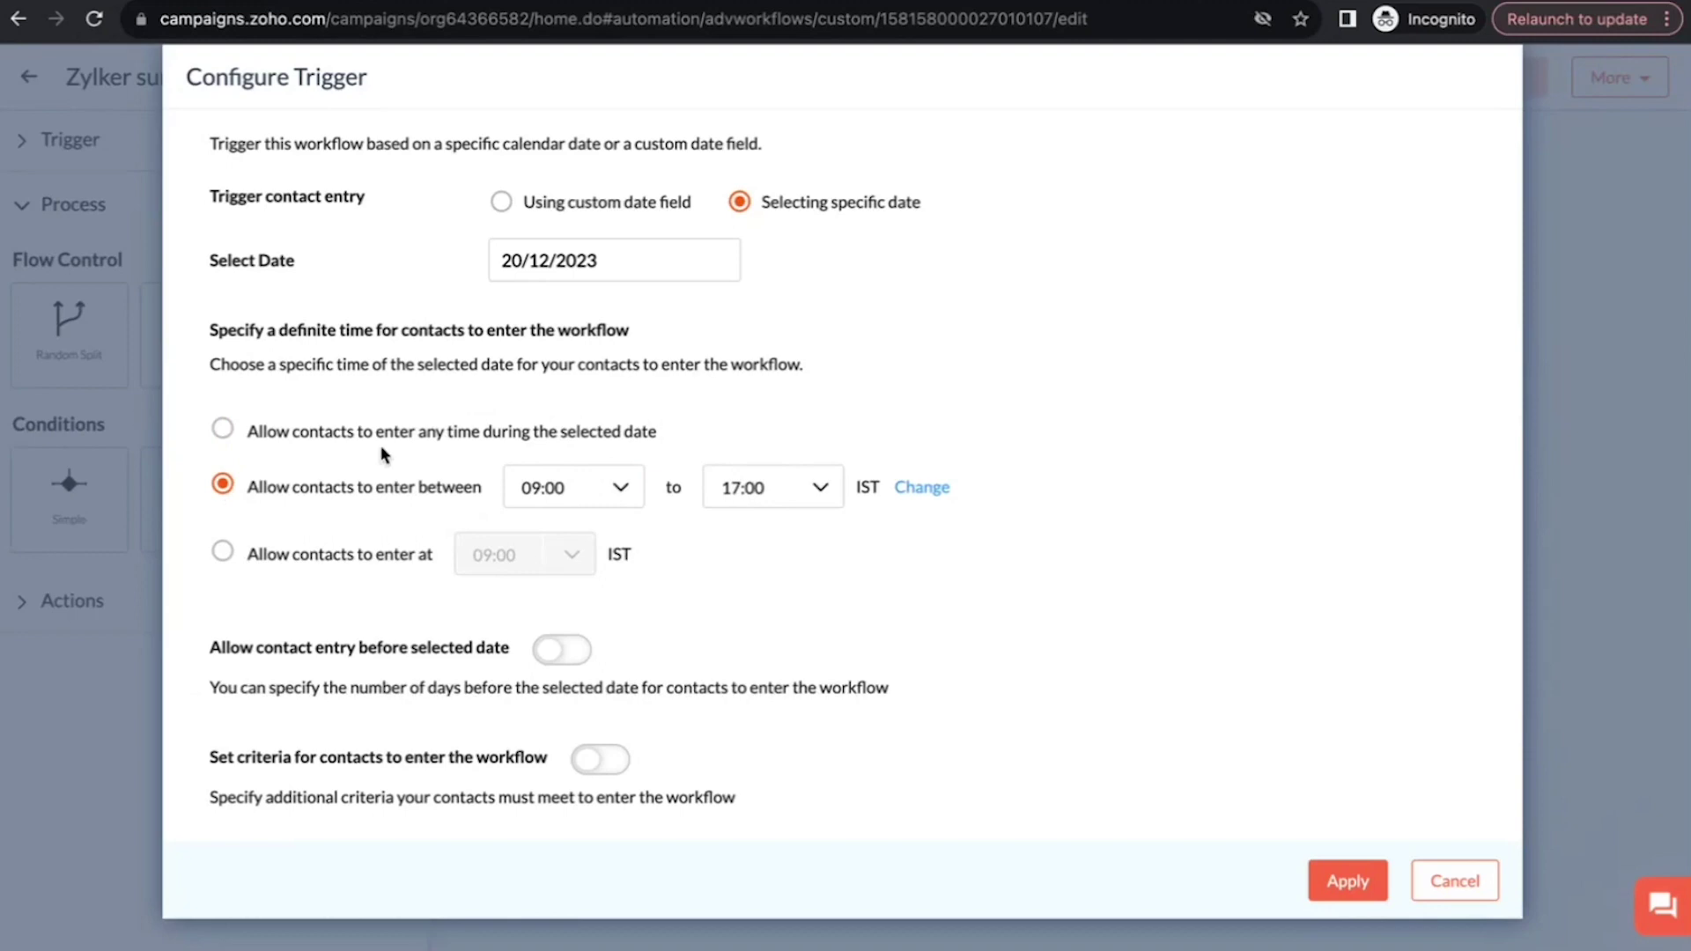
left_click(223, 552)
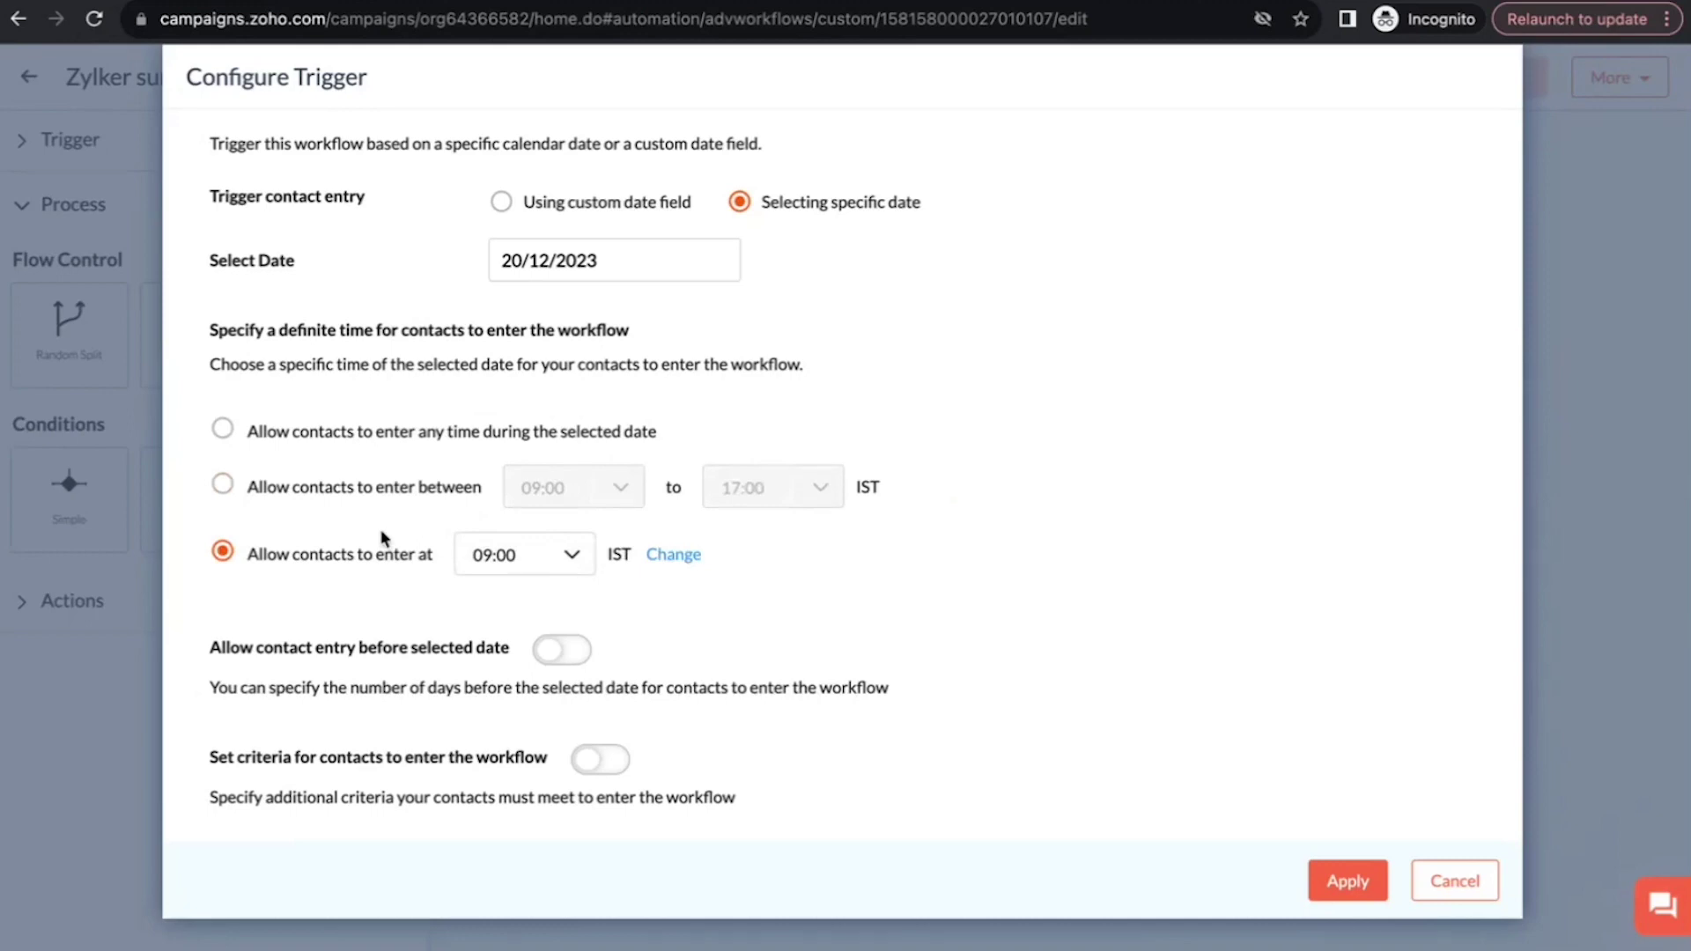
left_click(560, 652)
left_click(272, 720)
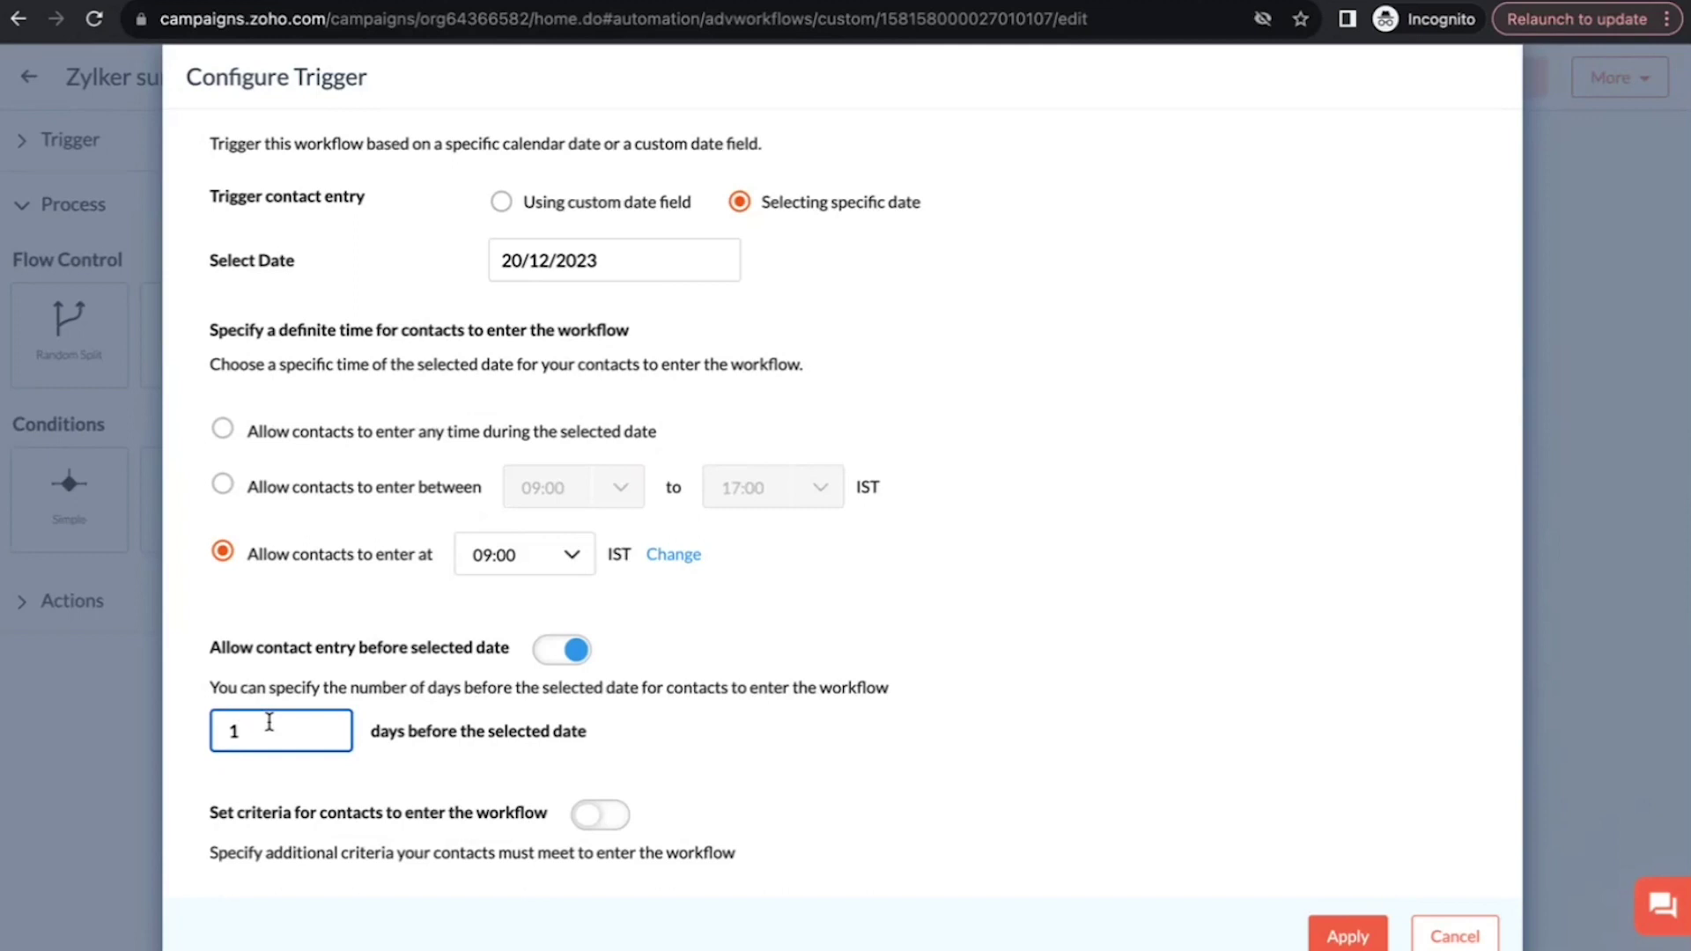
key("BackSpace")
type("20")
- Enable criteria for contact entry, look through the available fields and comparison operators, and leave the trigger configuration without applying it
left_click(608, 826)
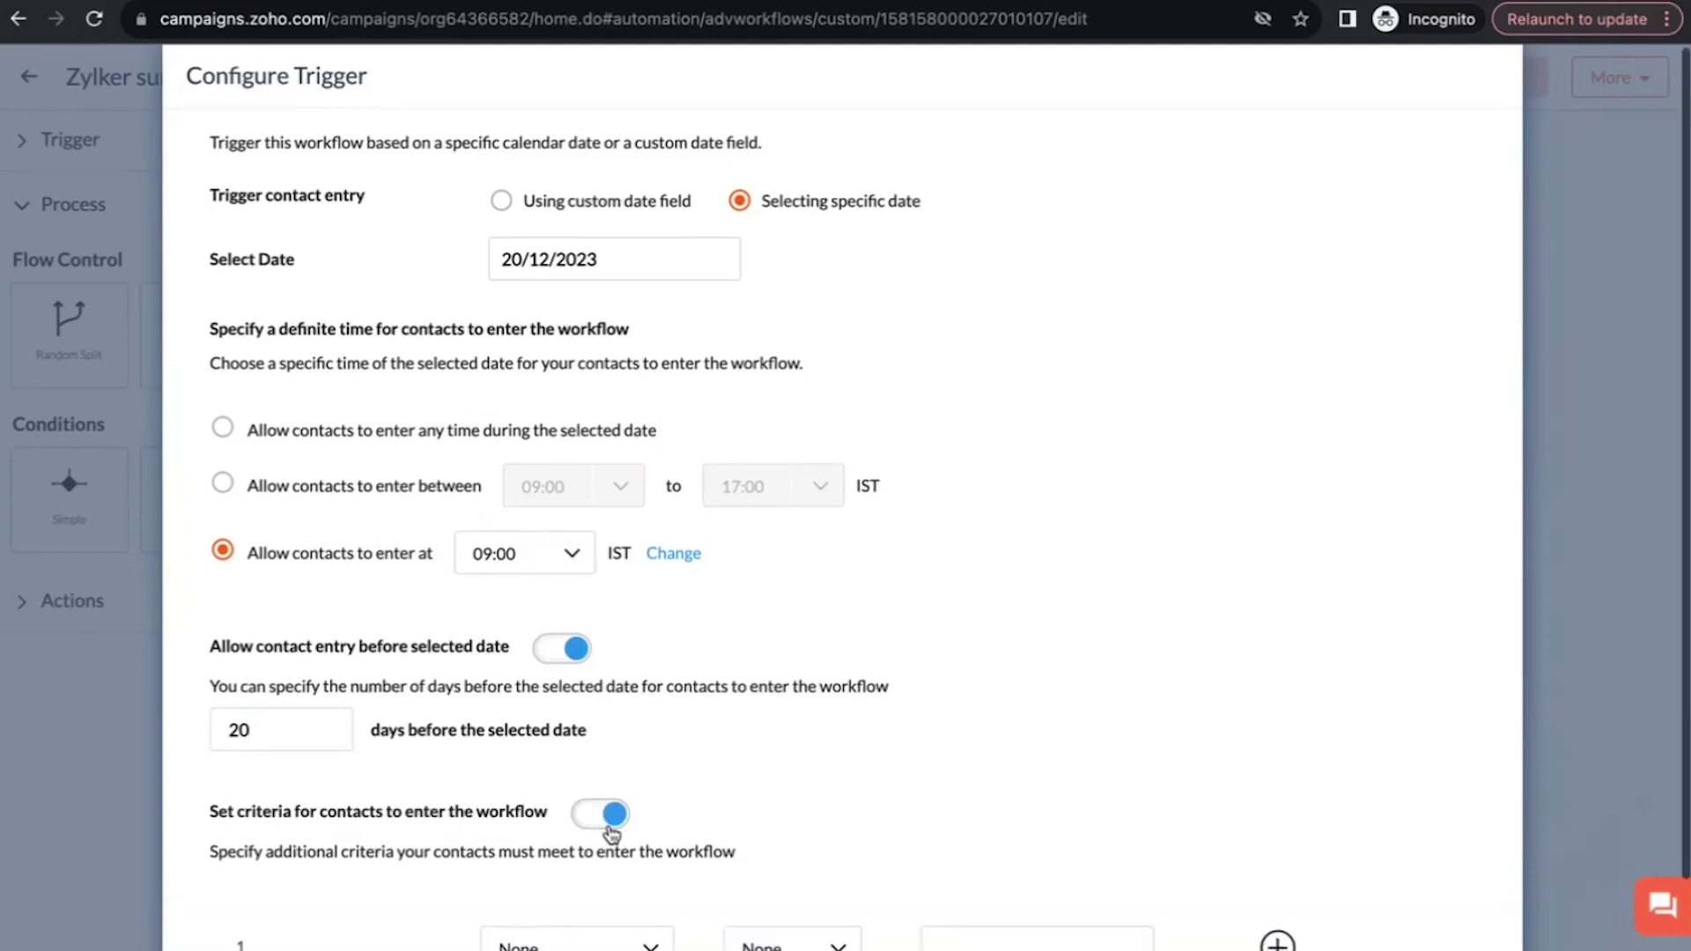
scroll(611, 830, "down", 2)
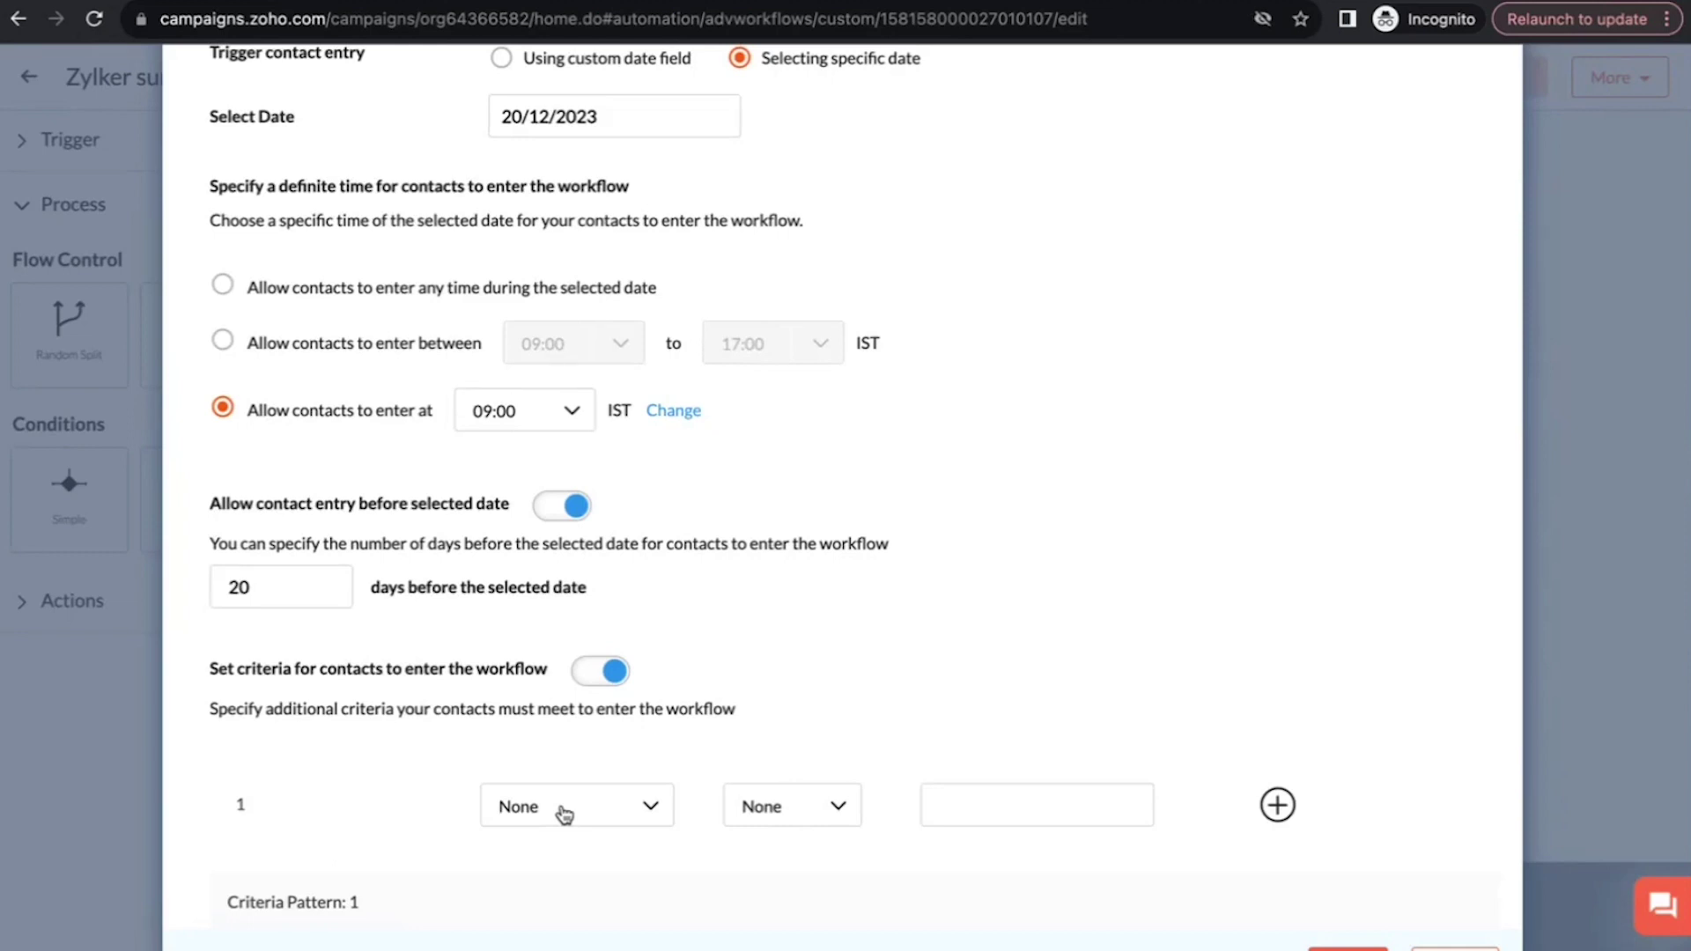
left_click(644, 817)
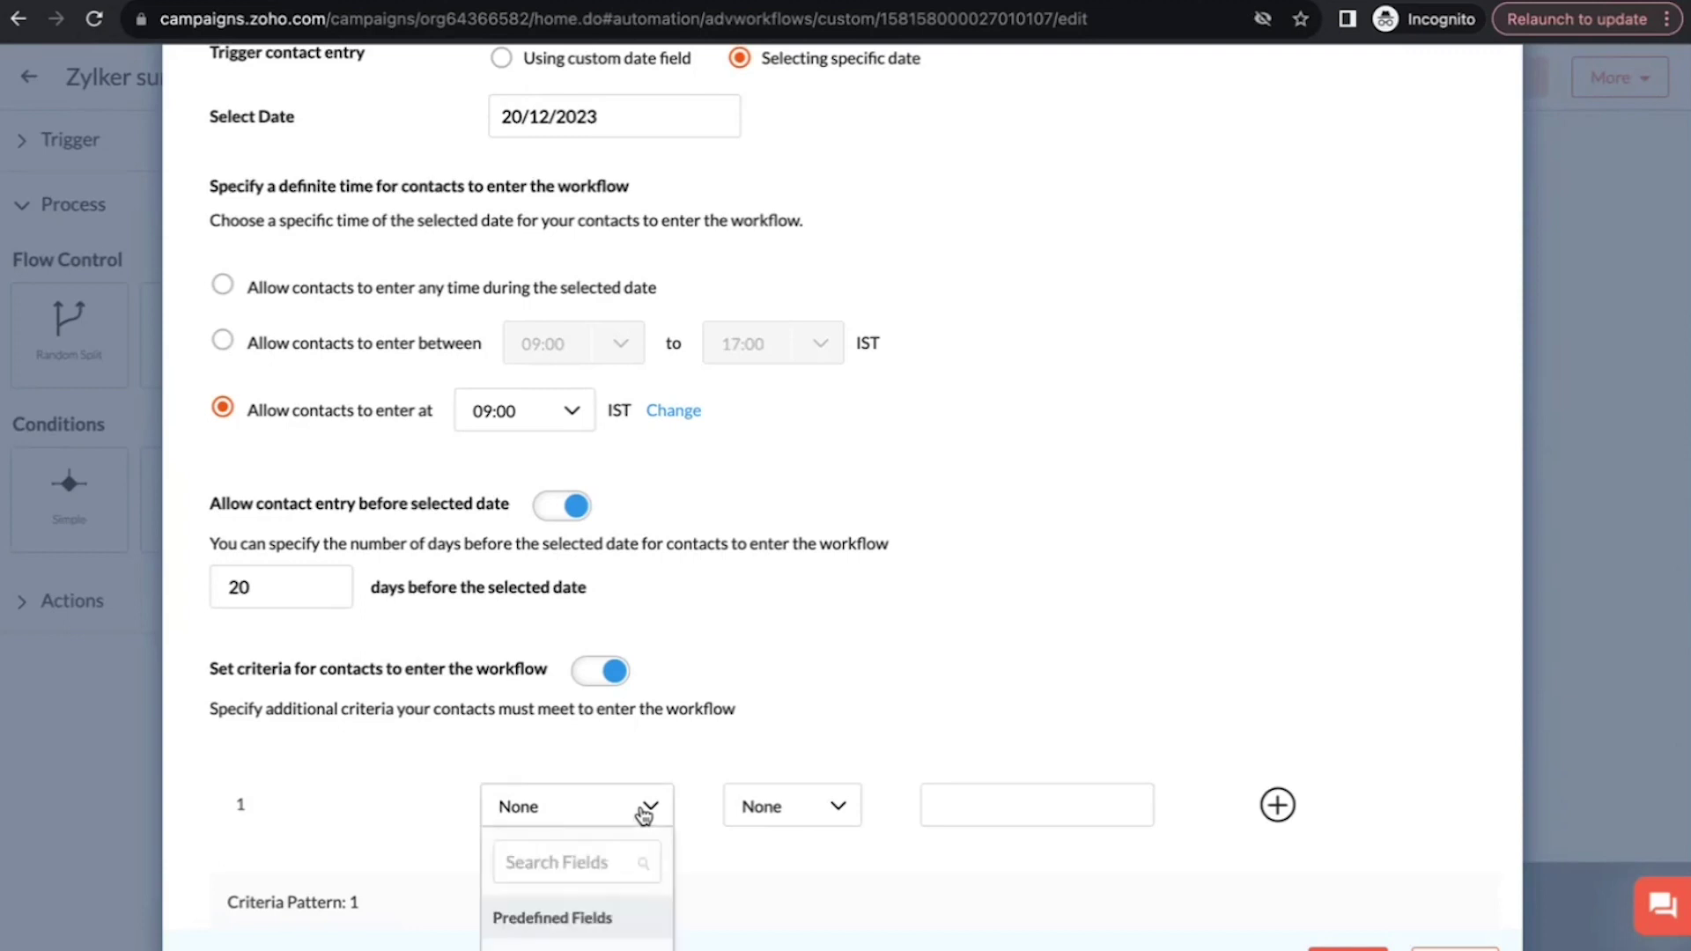
scroll(638, 933, "down", 2)
scroll(639, 933, "down", 1)
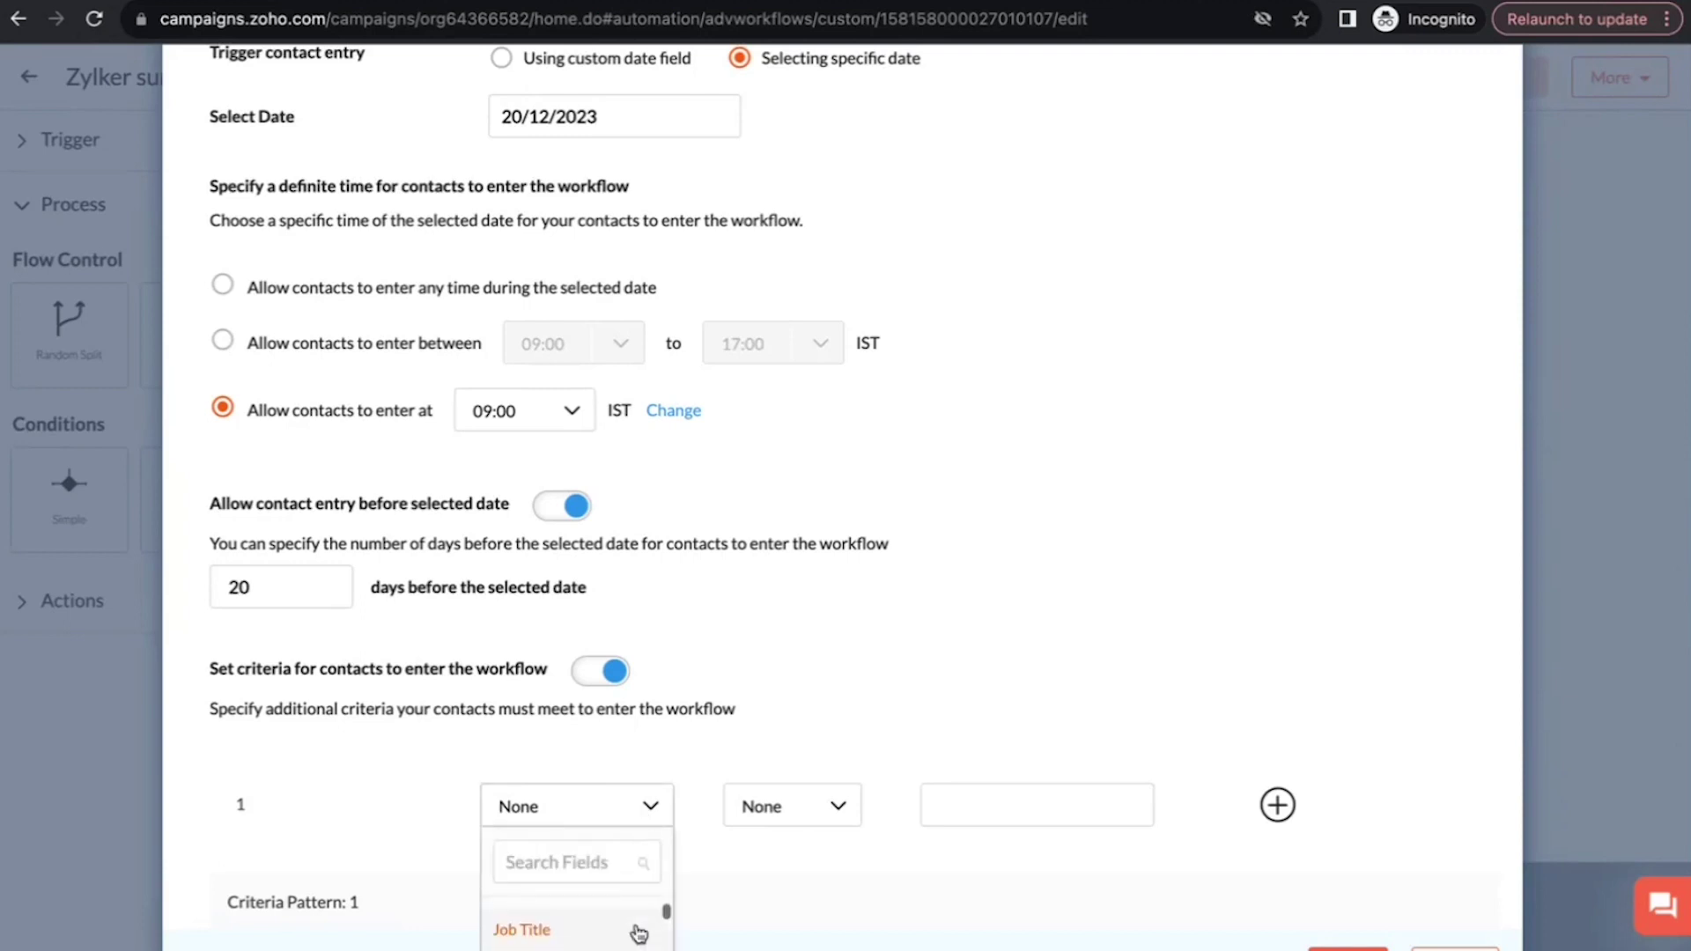
left_click(836, 815)
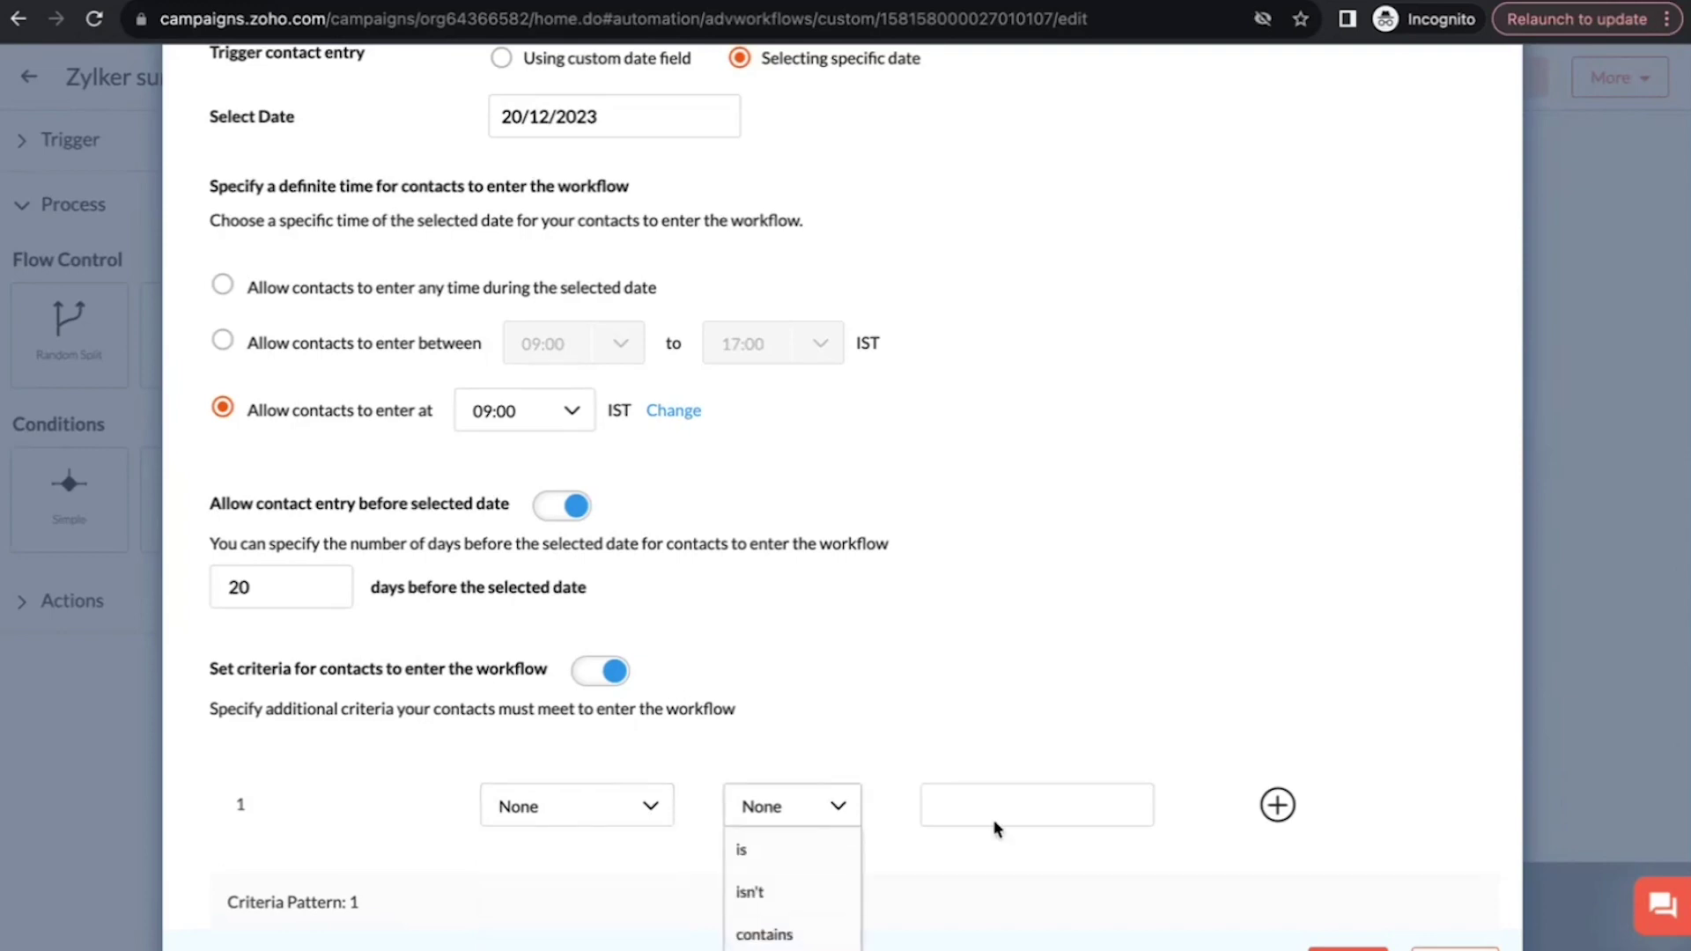
left_click(1200, 681)
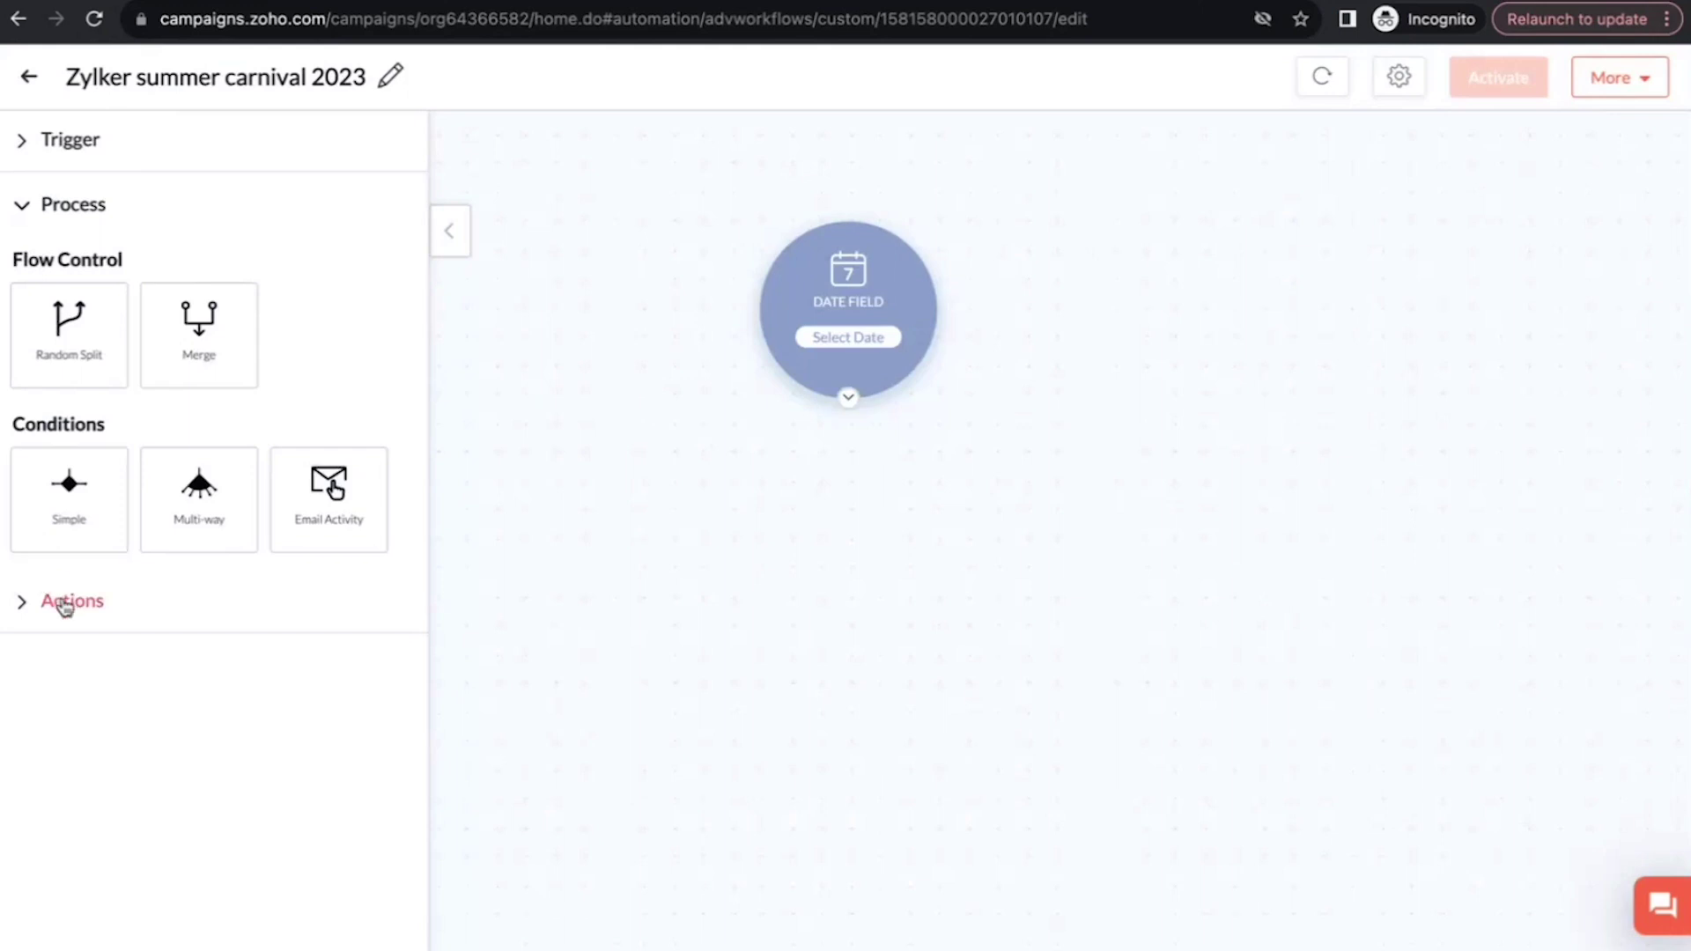
- Examine the workflow's process conditions and its available engagement and productivity actions
left_click(138, 216)
left_click(109, 223)
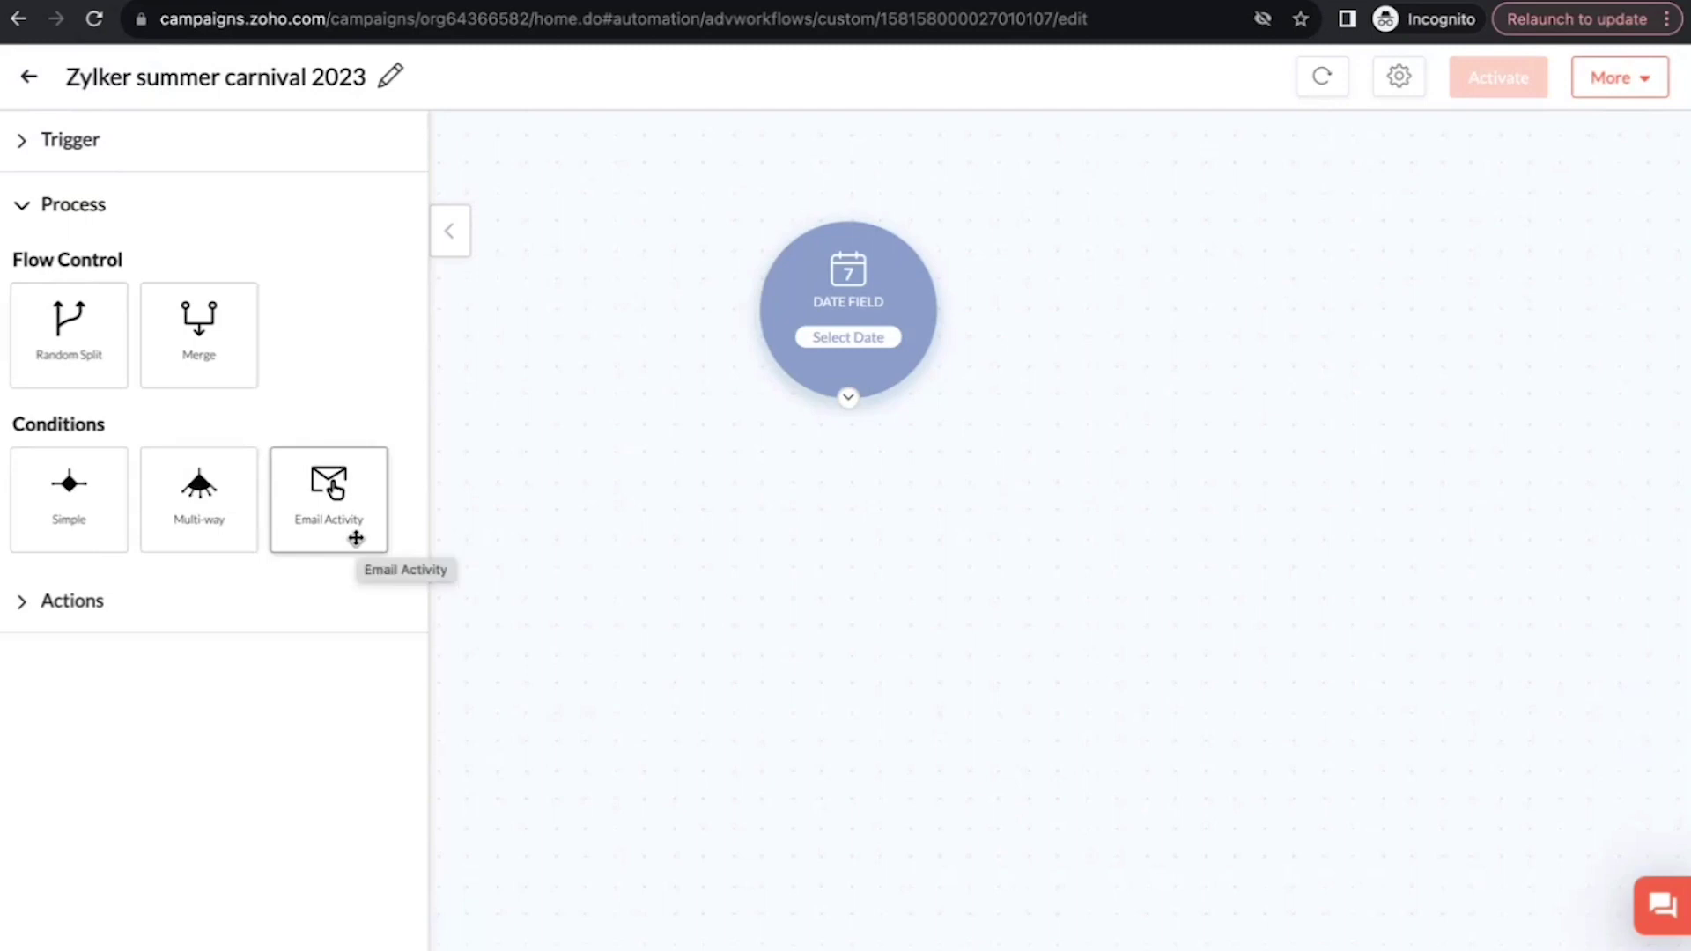
left_click(92, 621)
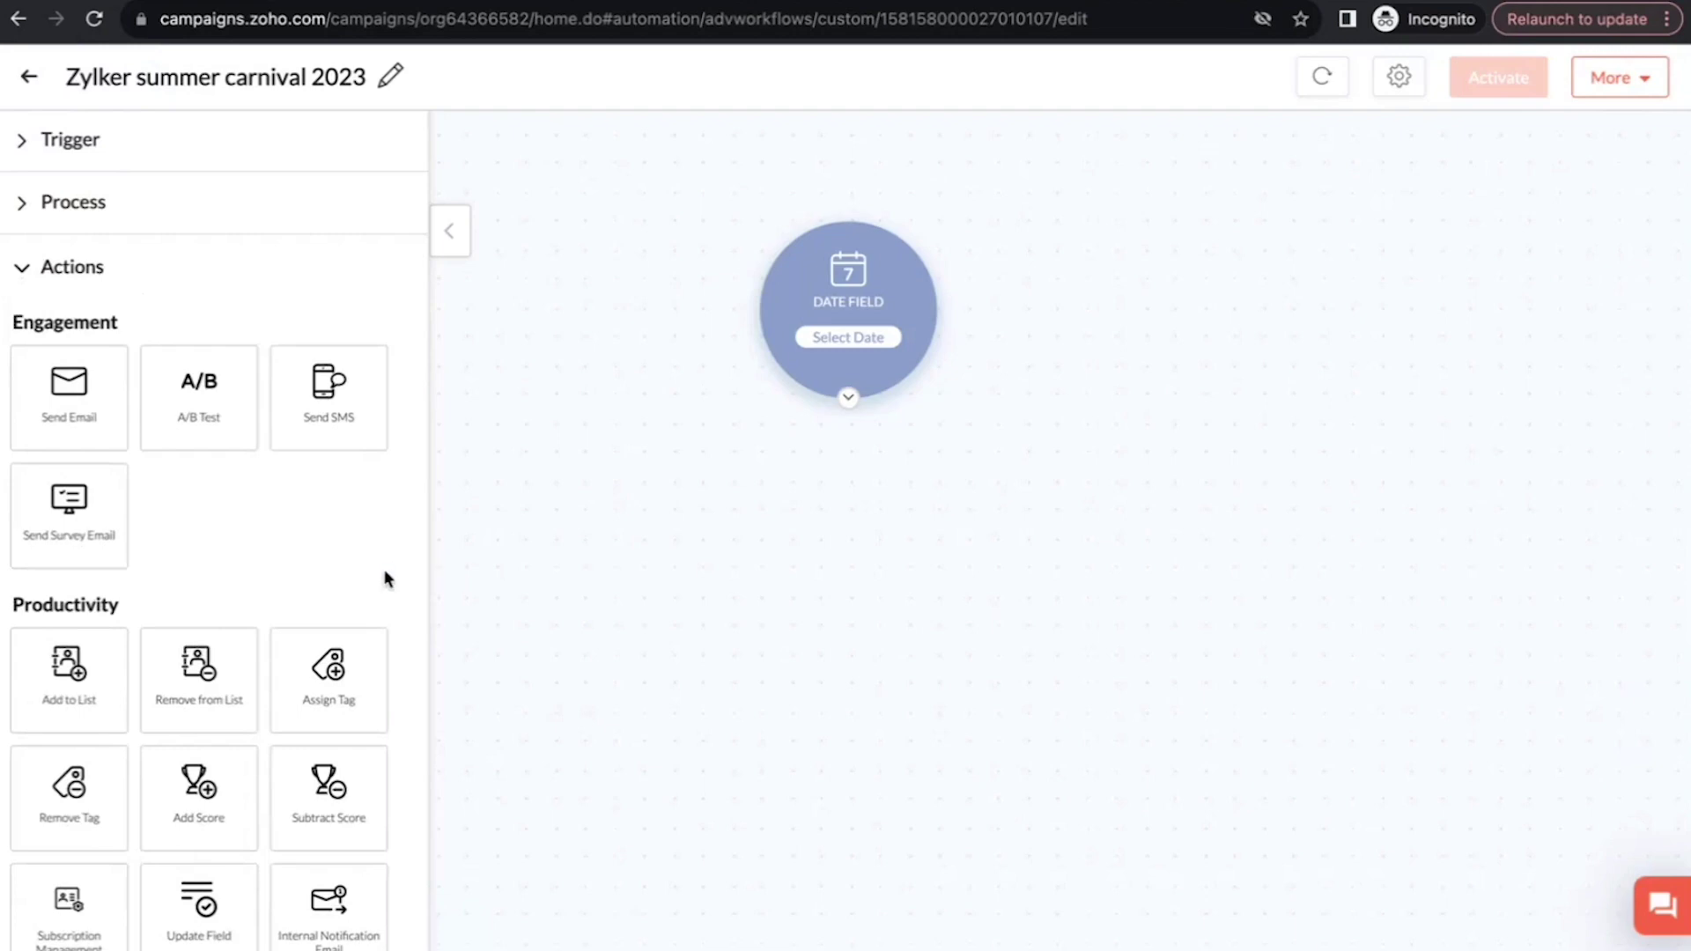
scroll(385, 576, "down", 3)
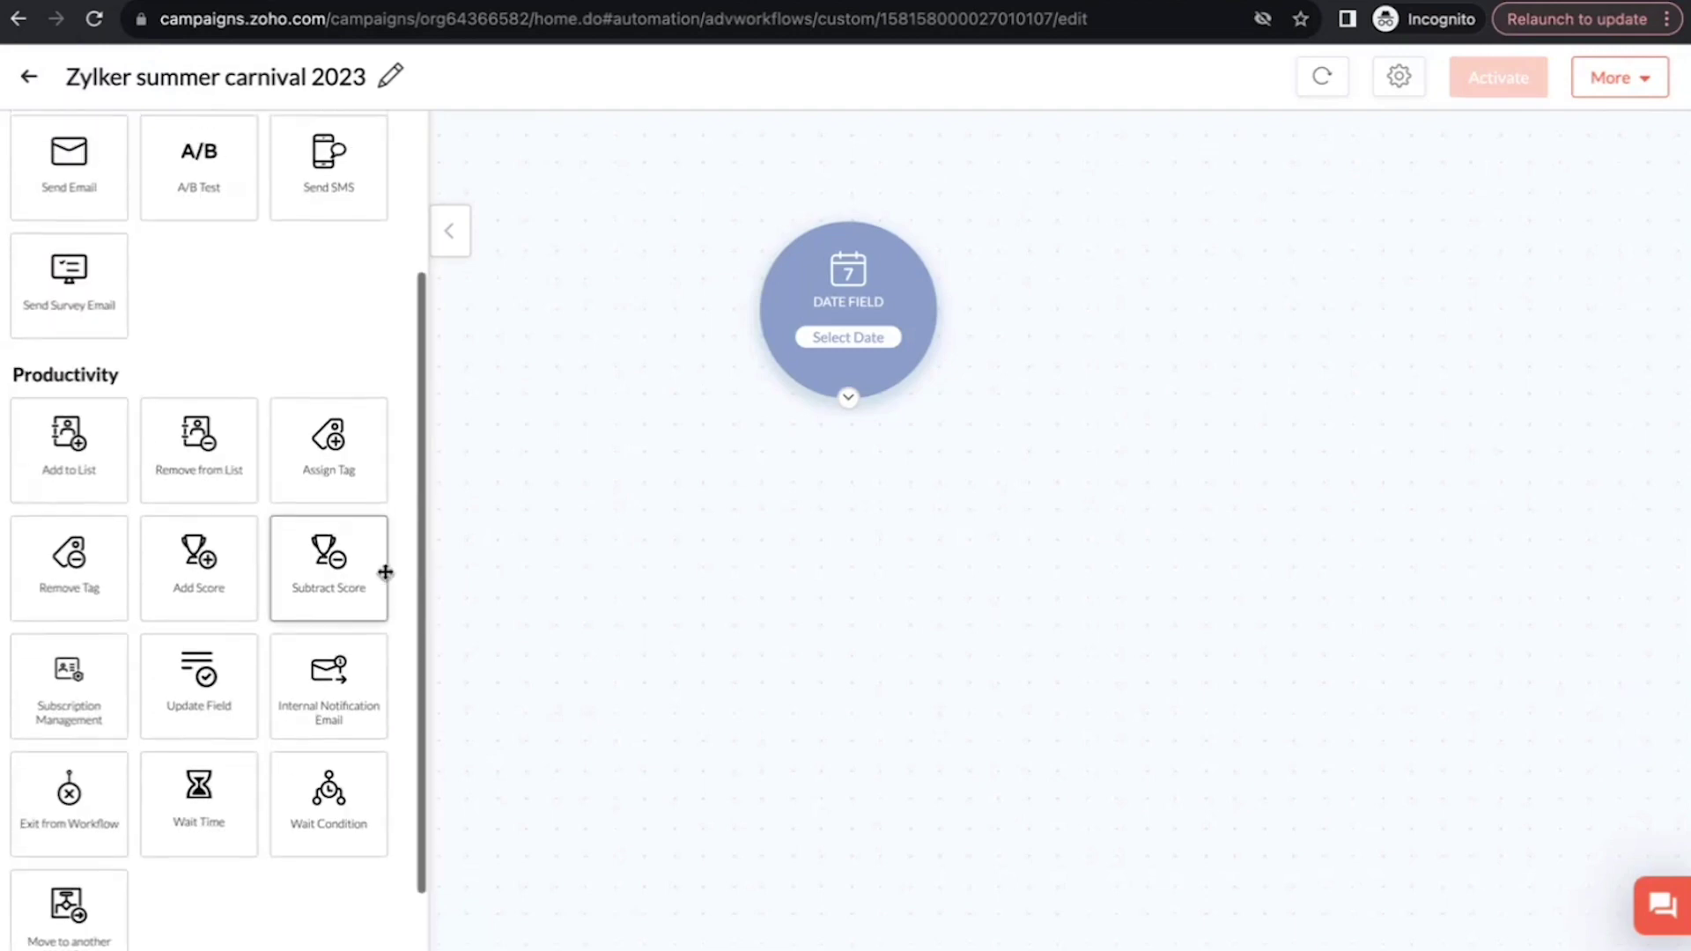
scroll(385, 570, "down", 2)
scroll(385, 569, "up", 4)
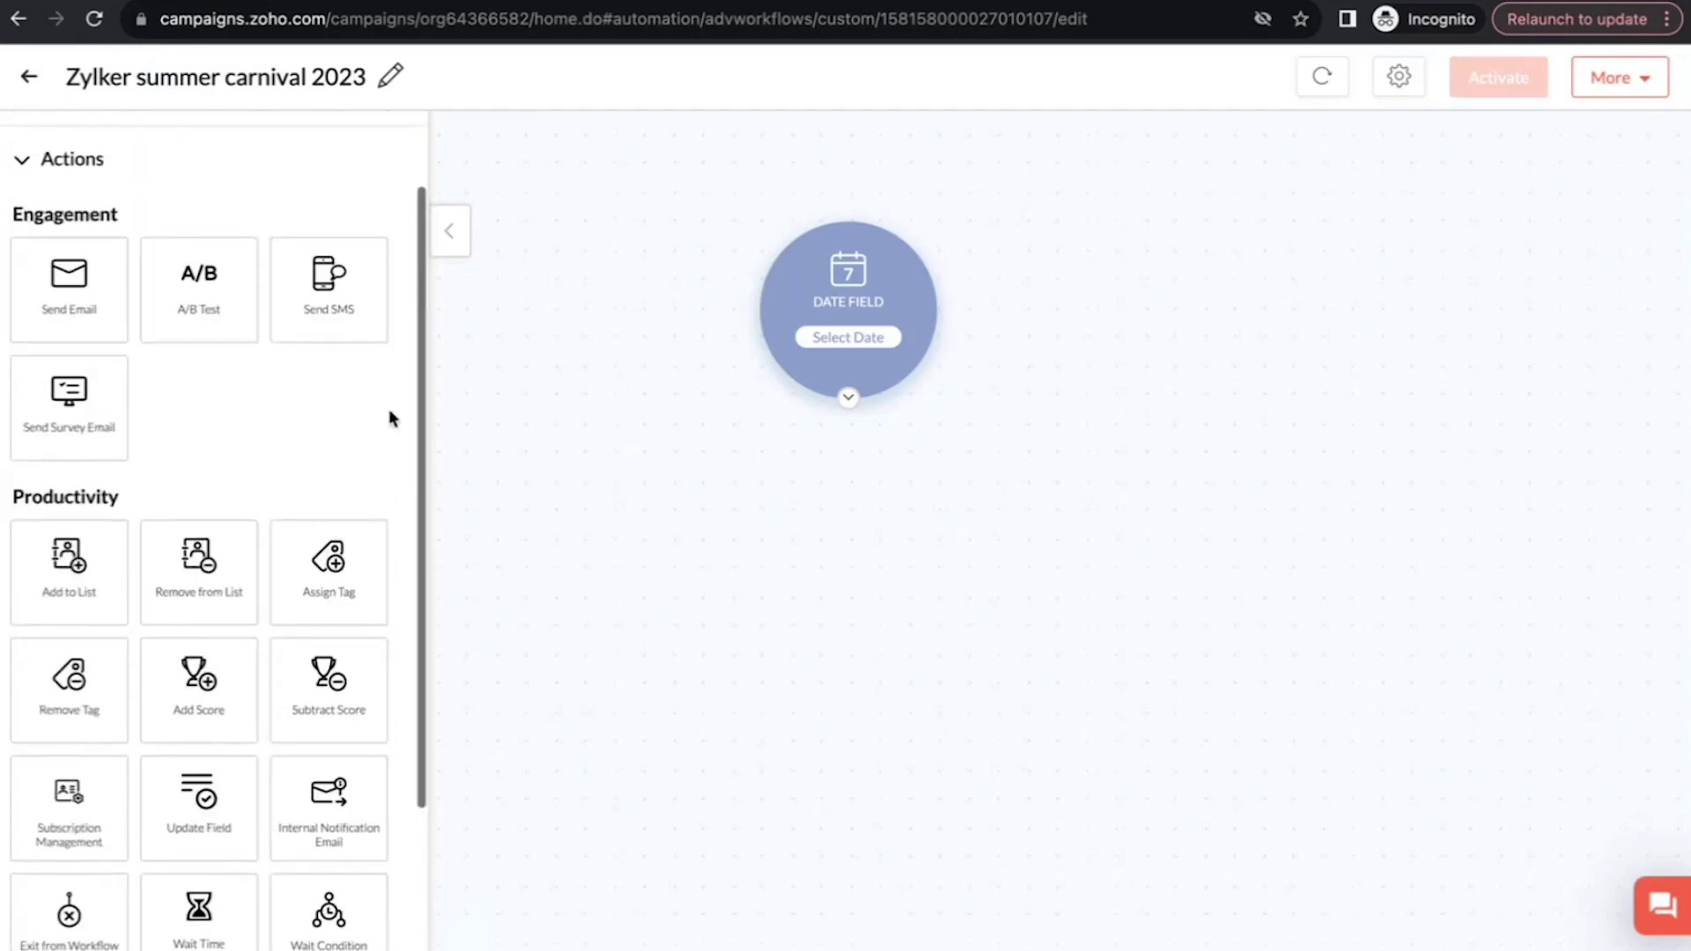
scroll(392, 417, "up", 1)
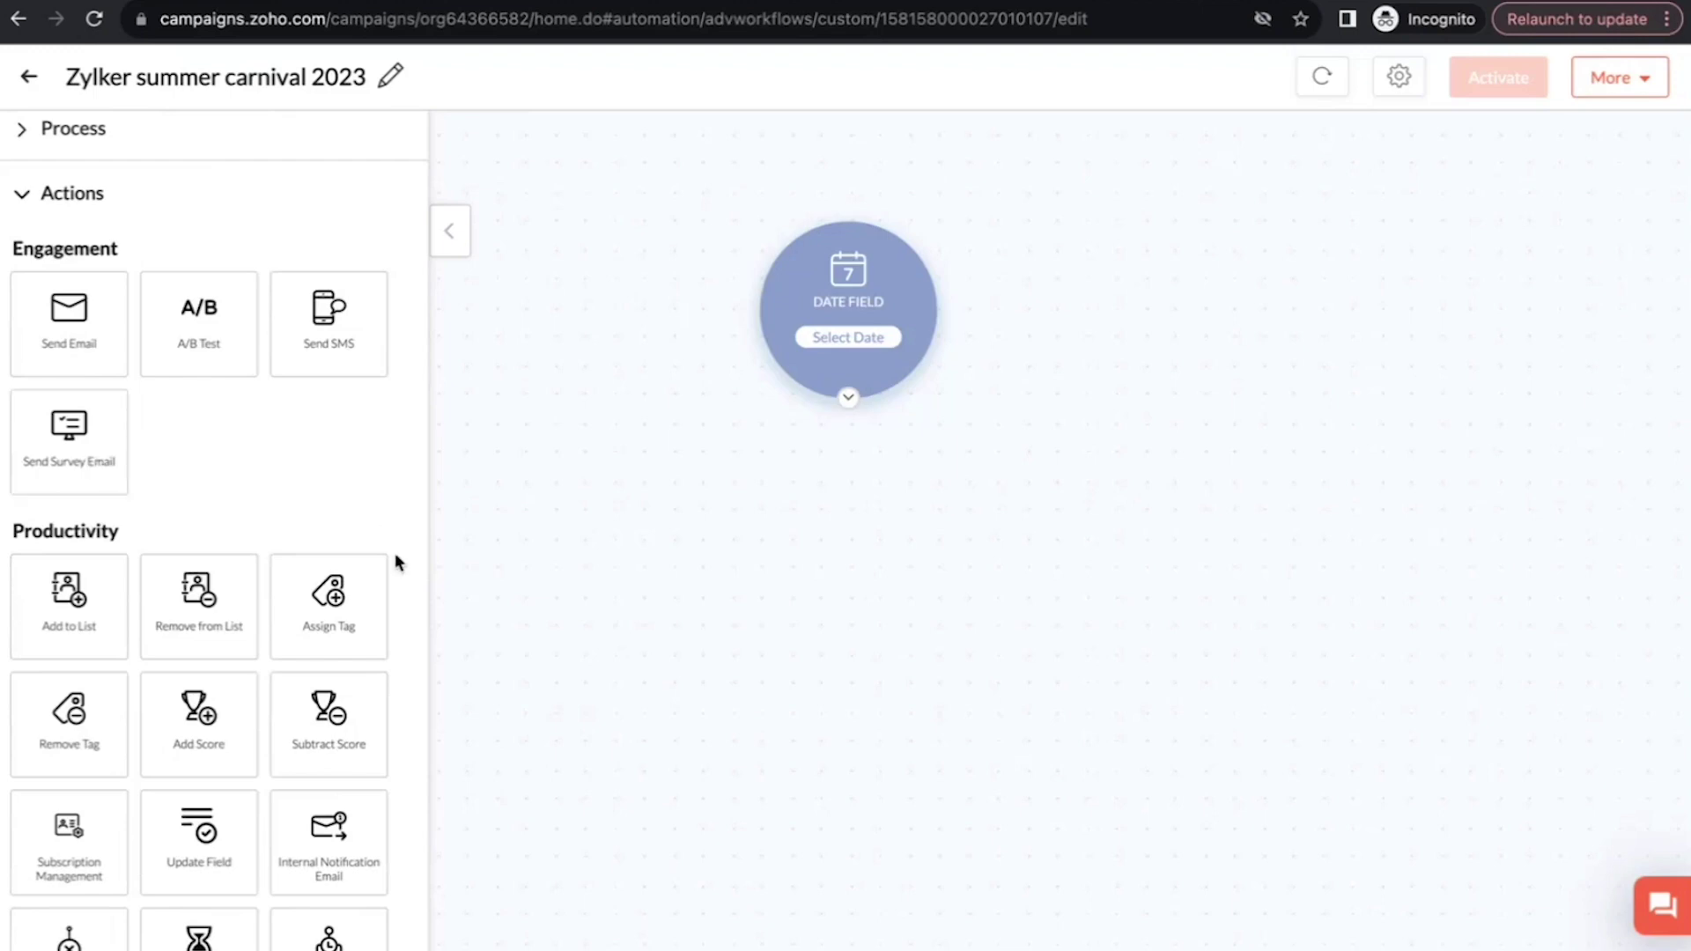
scroll(397, 573, "down", 2)
scroll(398, 578, "down", 2)
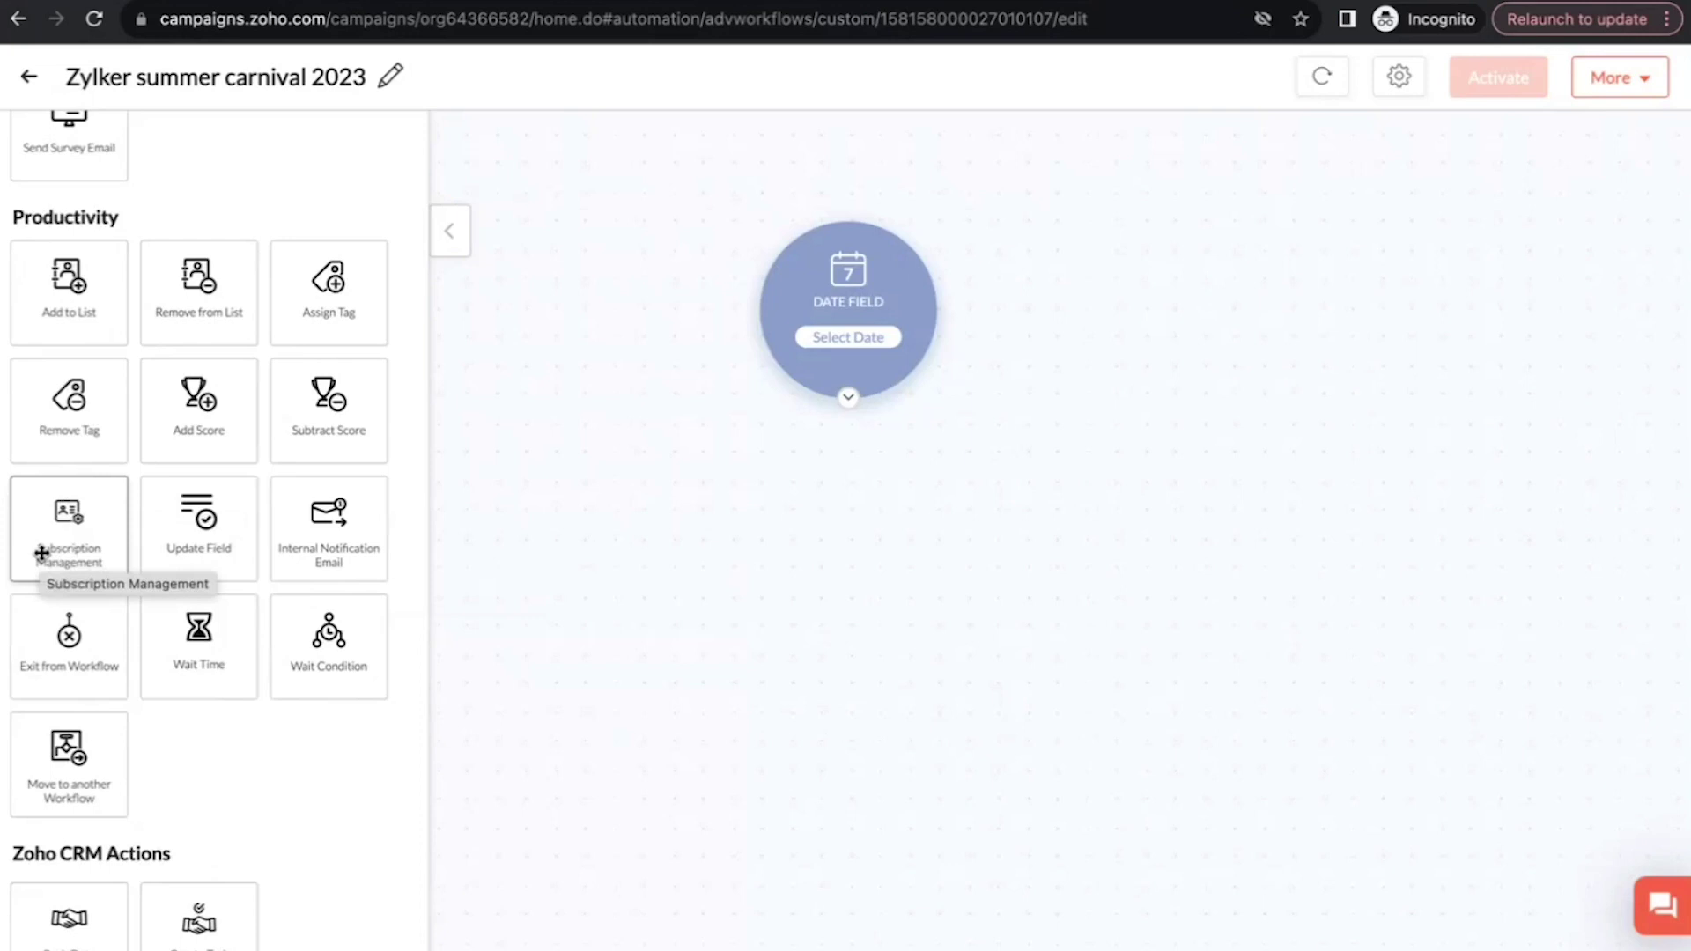
- Add a Subscription Management action below the Date-field trigger, review its subscription options and close them unconfigured
left_click_drag(42, 553, 796, 559)
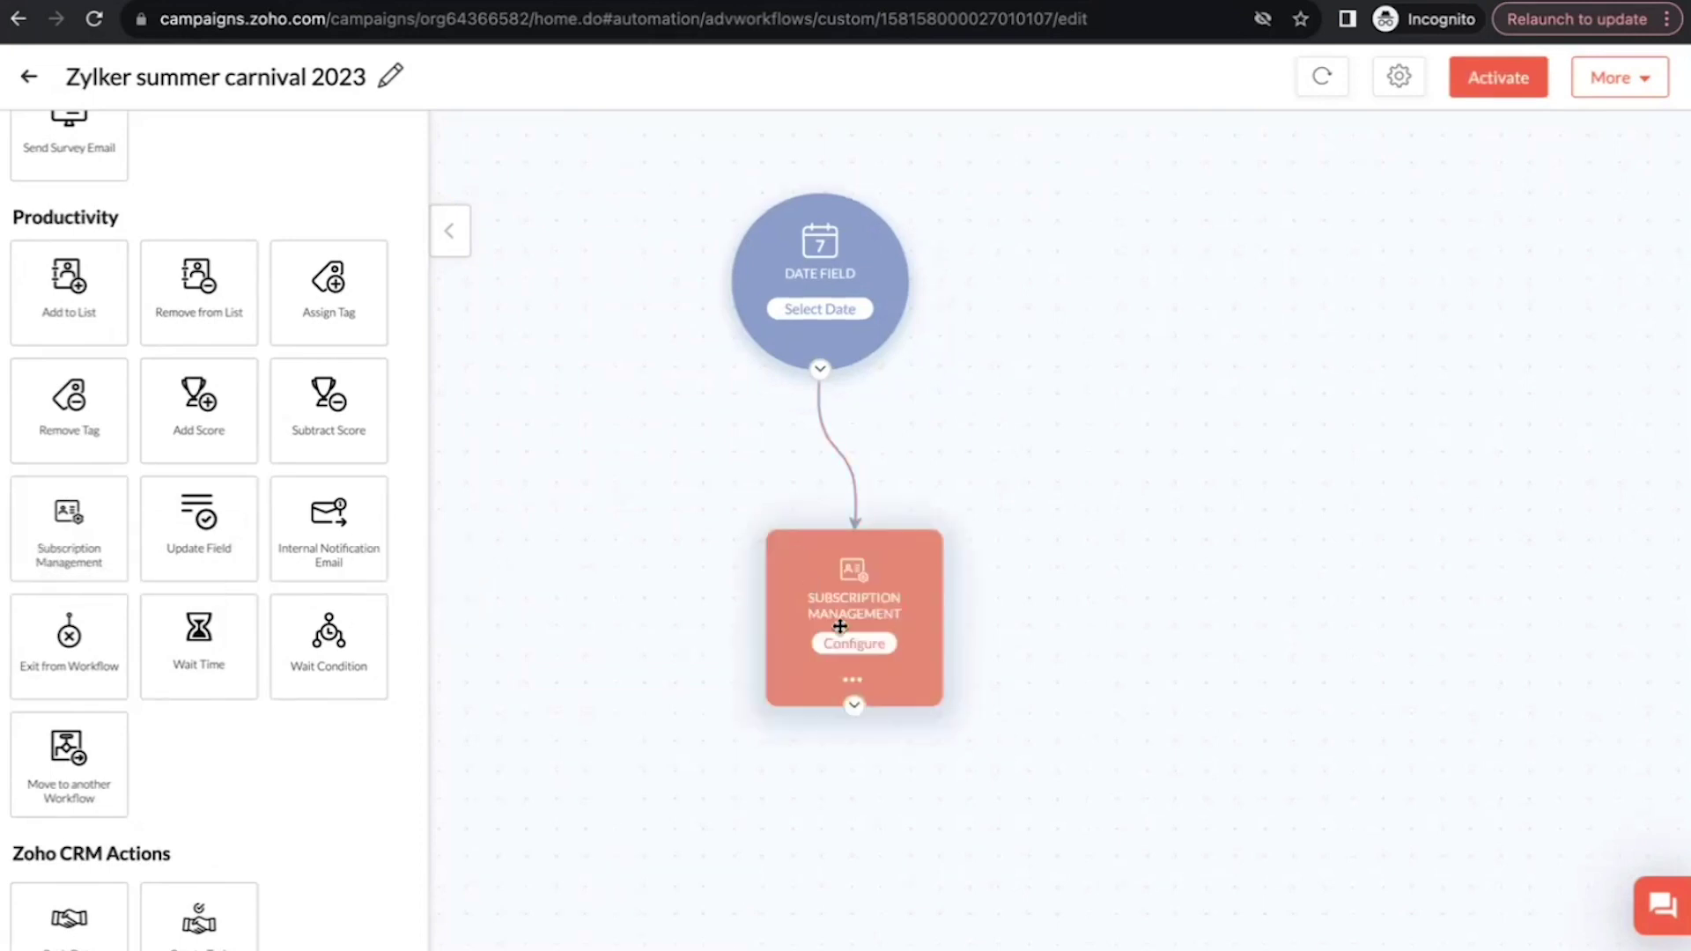
left_click(850, 647)
scroll(849, 651, "down", 1)
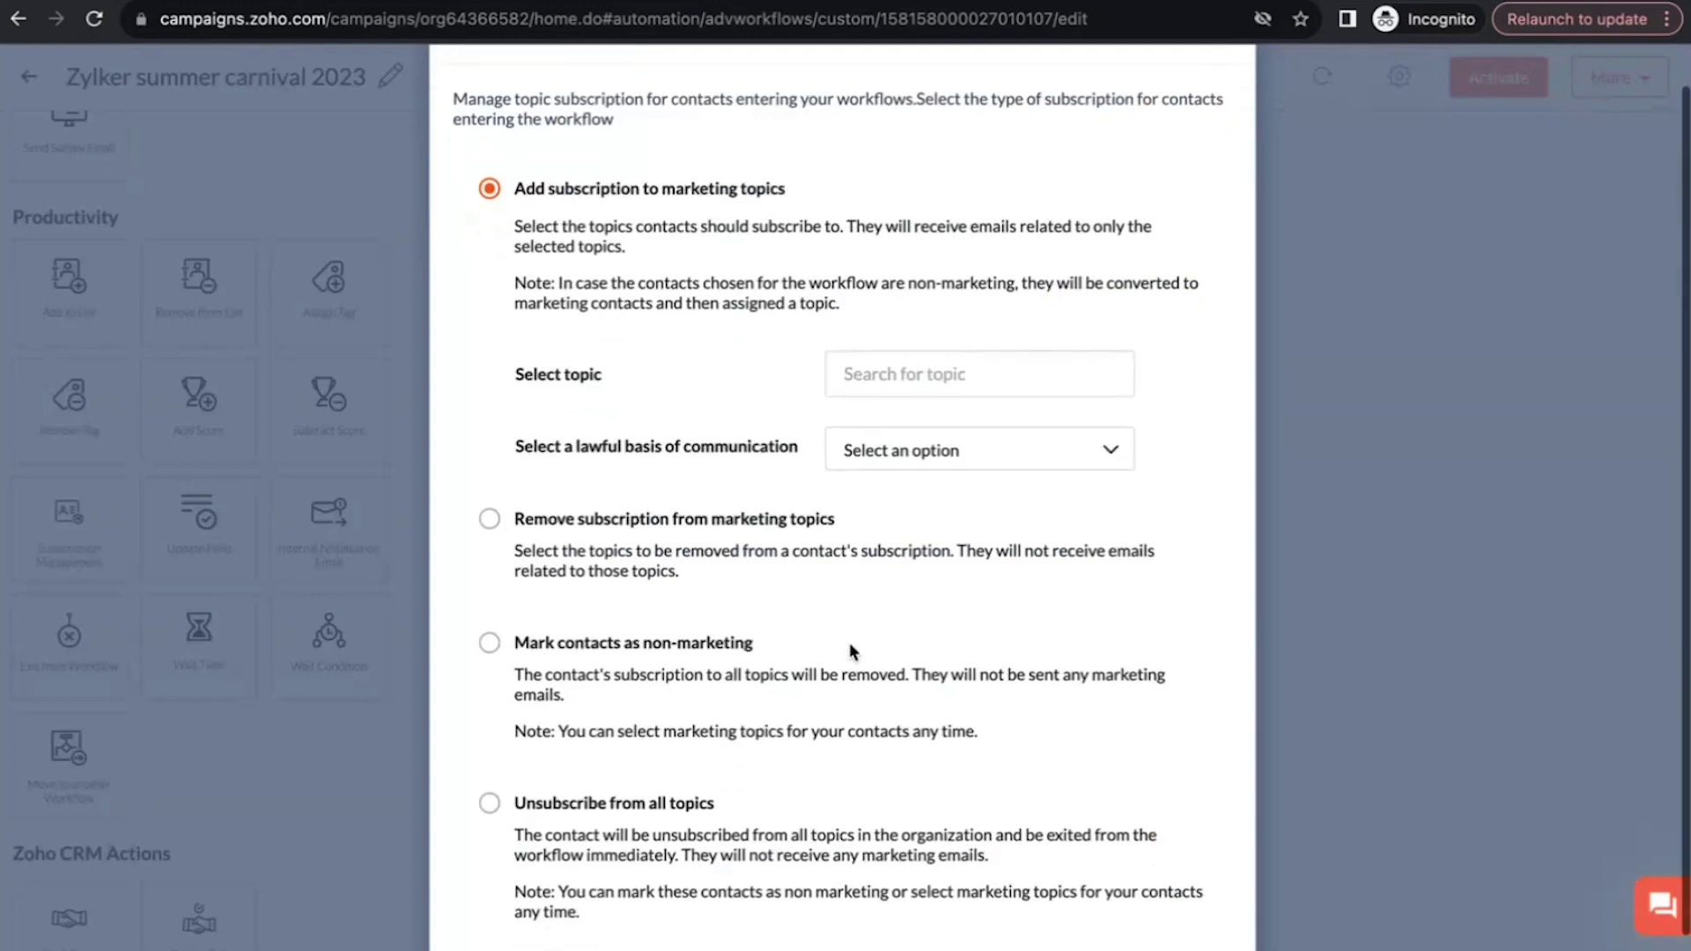
scroll(849, 652, "up", 1)
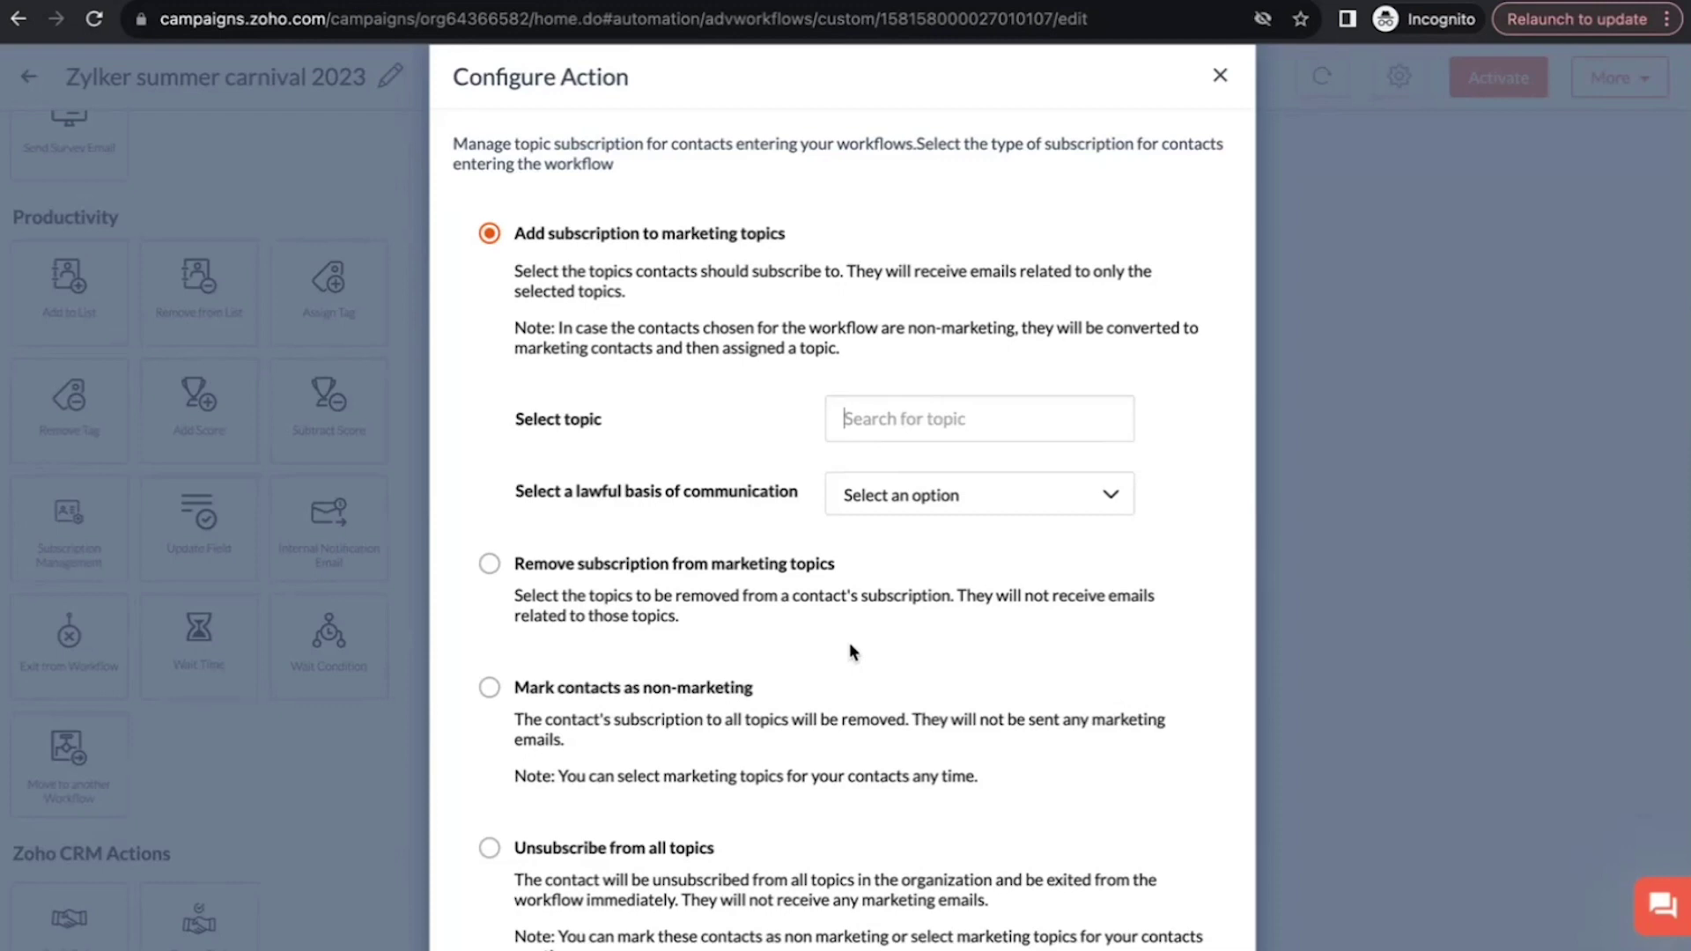
scroll(850, 650, "down", 3)
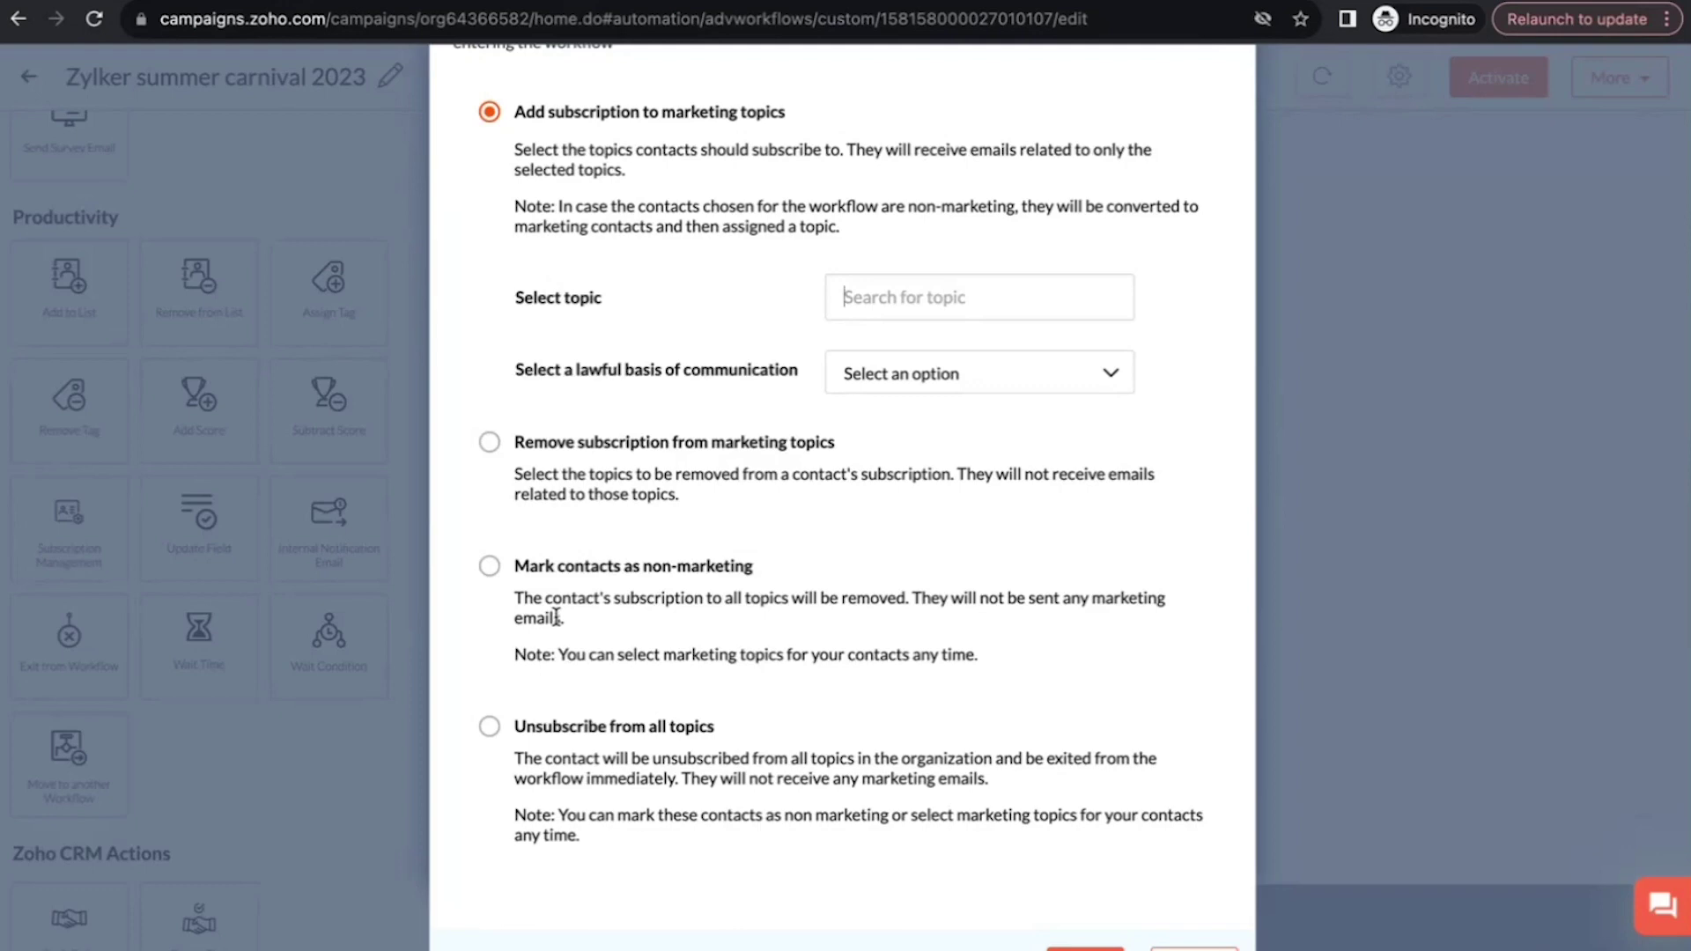
scroll(607, 617, "up", 3)
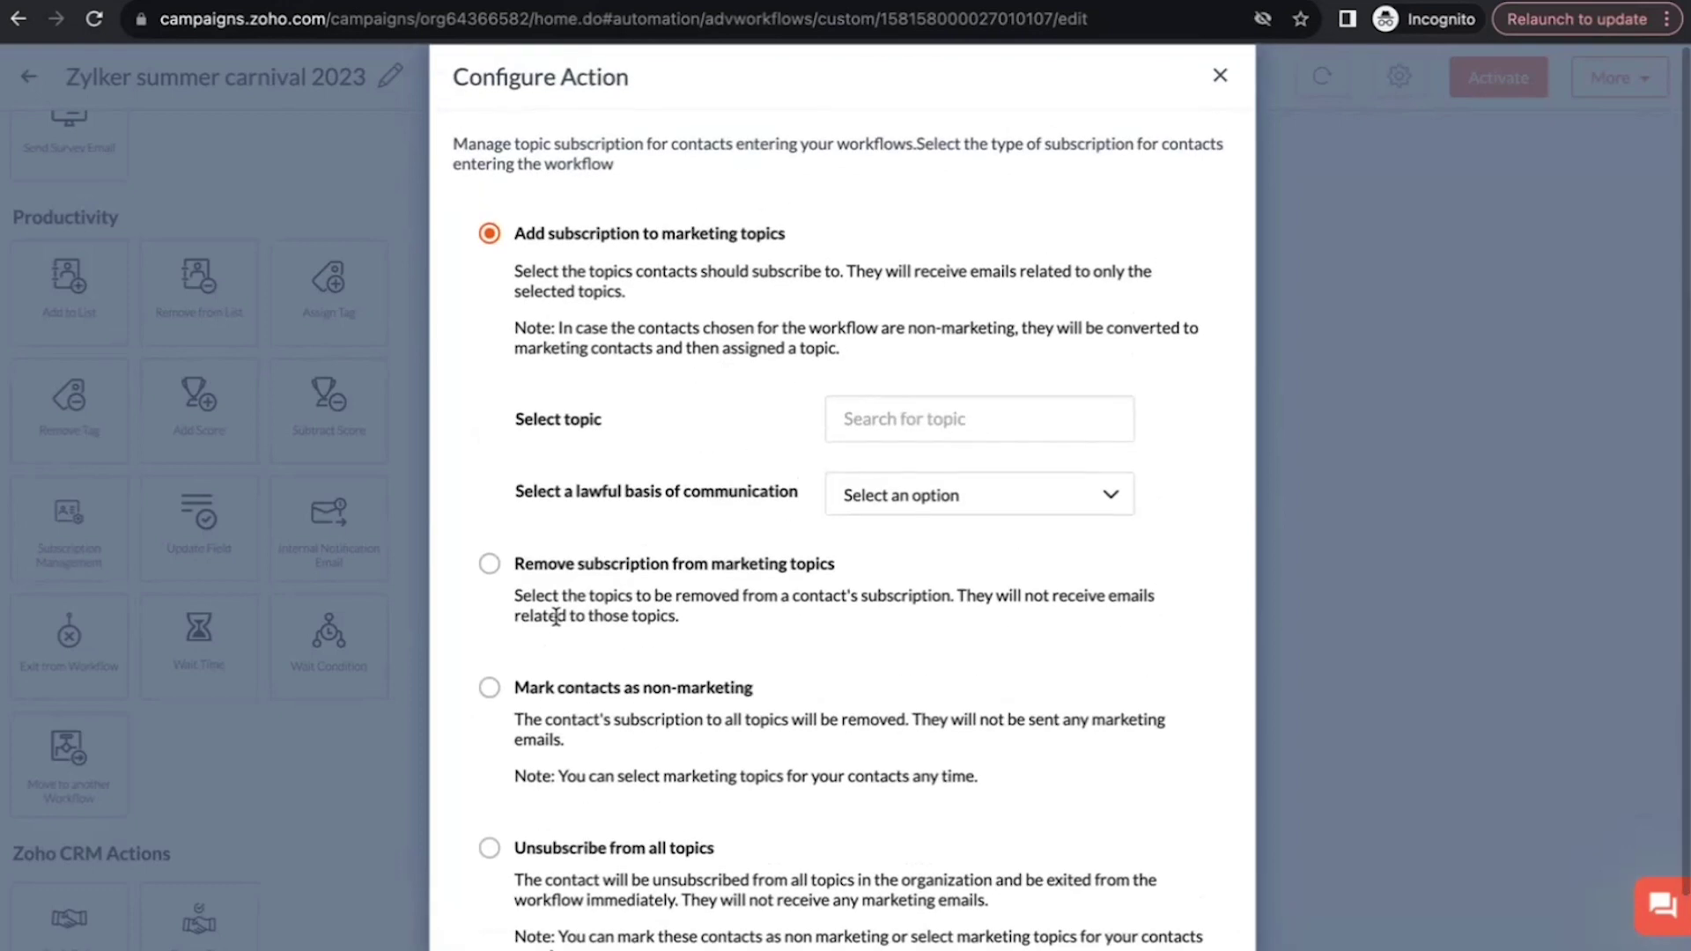
left_click(1220, 80)
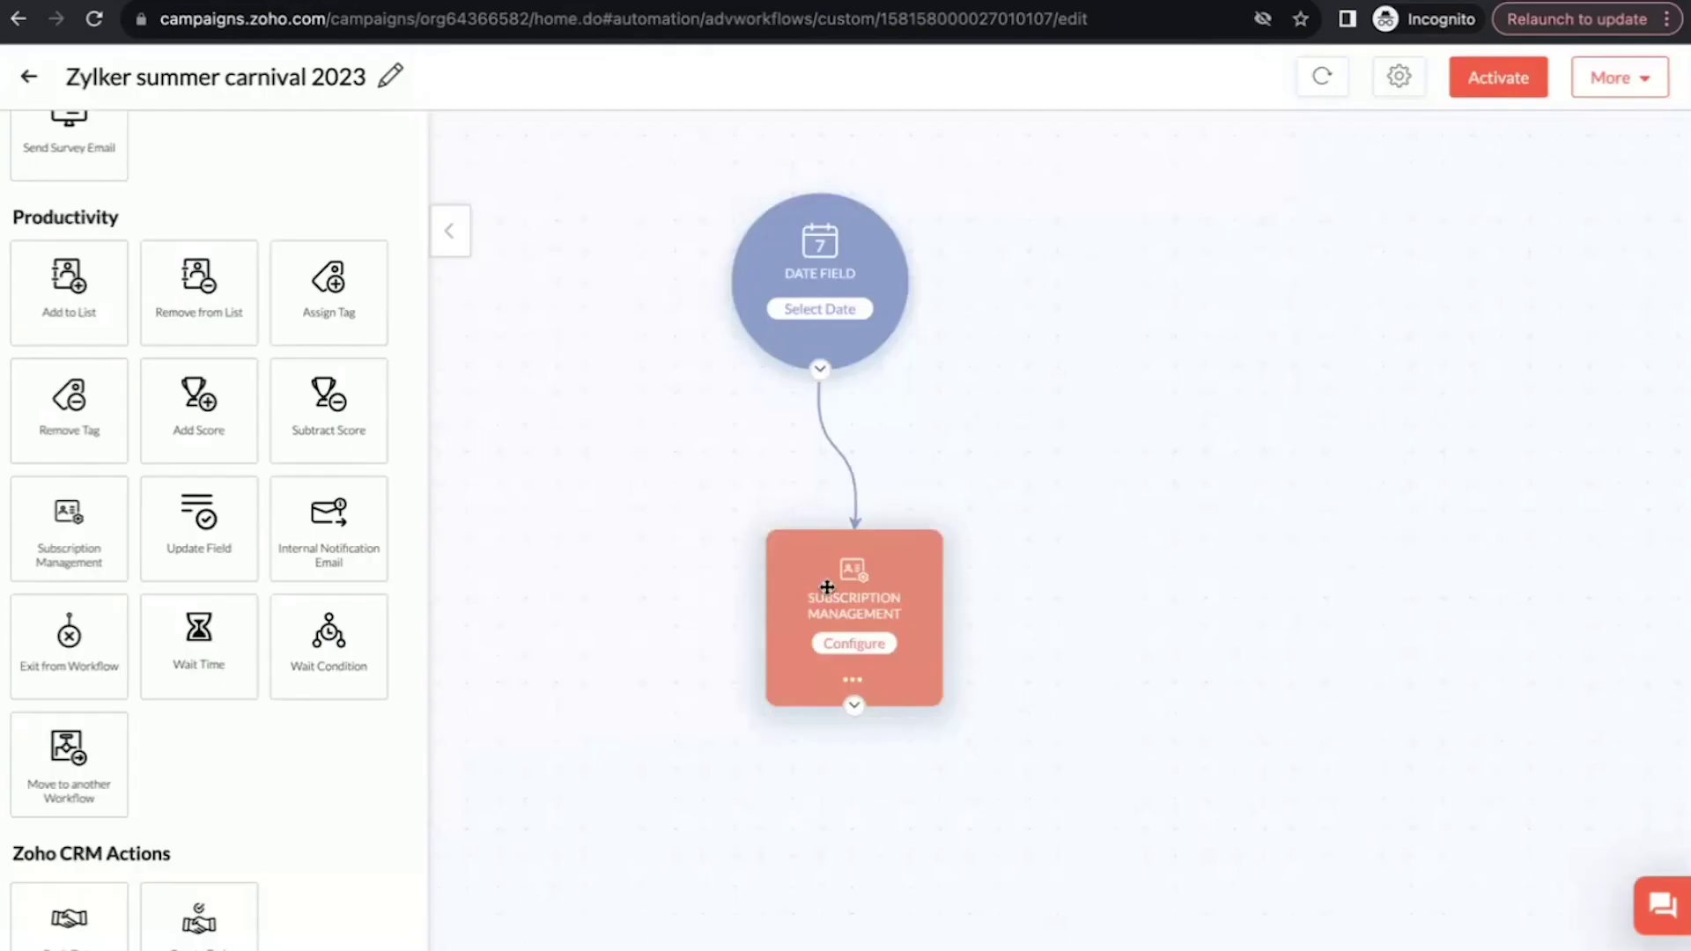
- Delete the Subscription Management action from the workflow
left_click(853, 681)
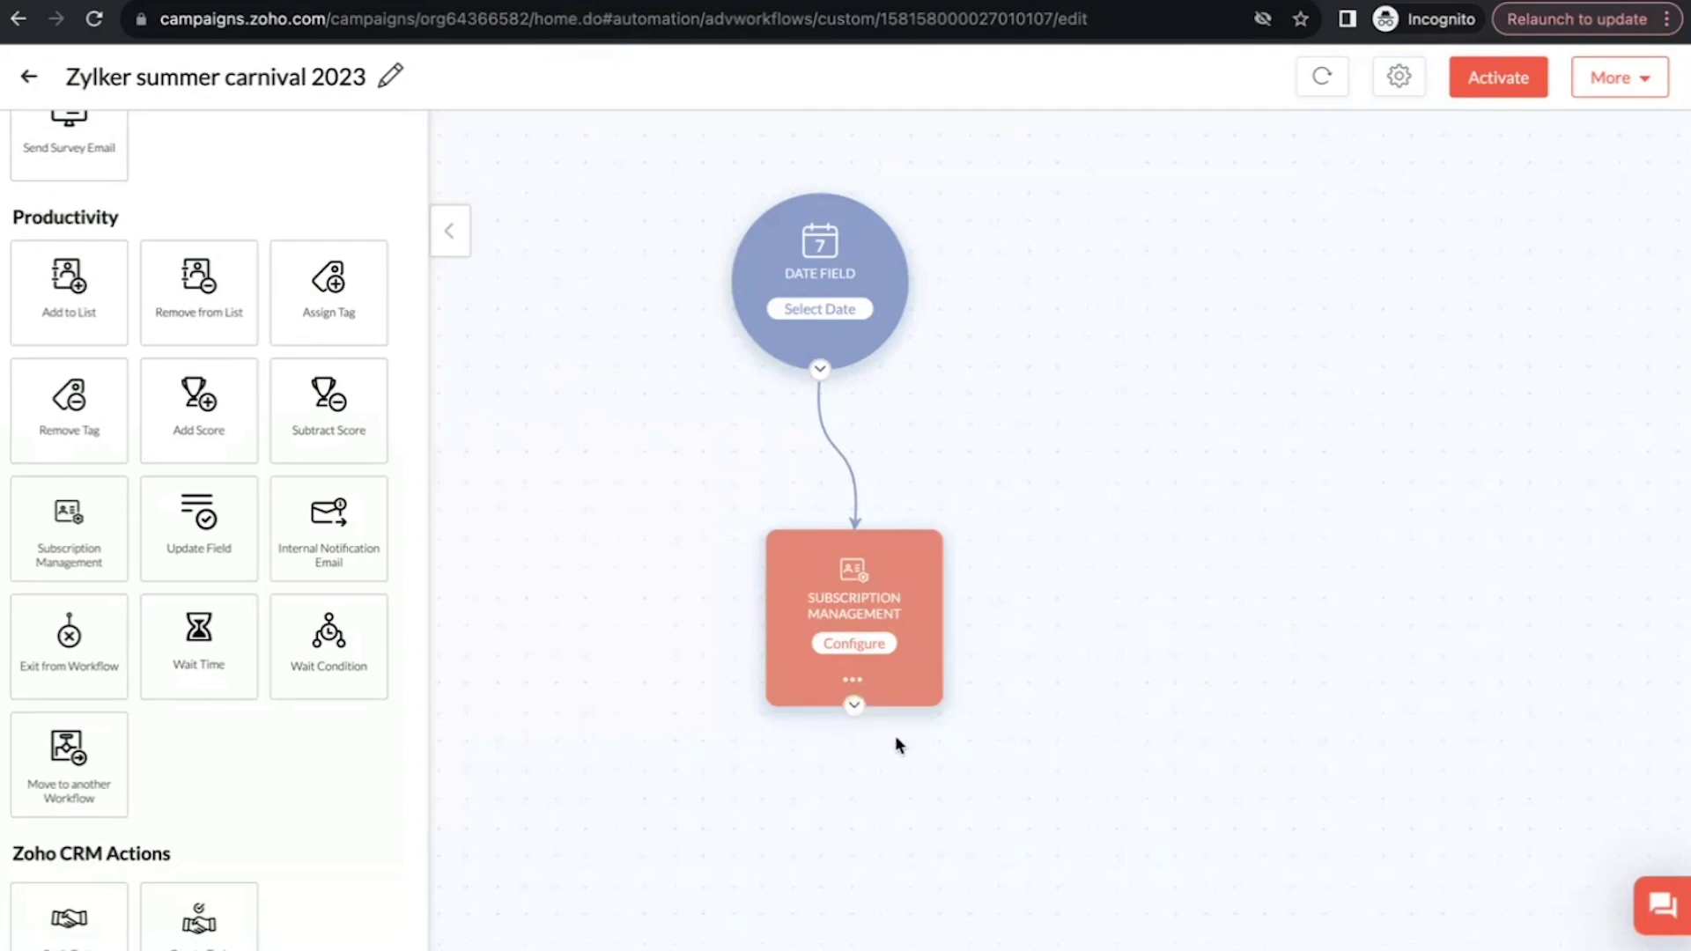
left_click(853, 679)
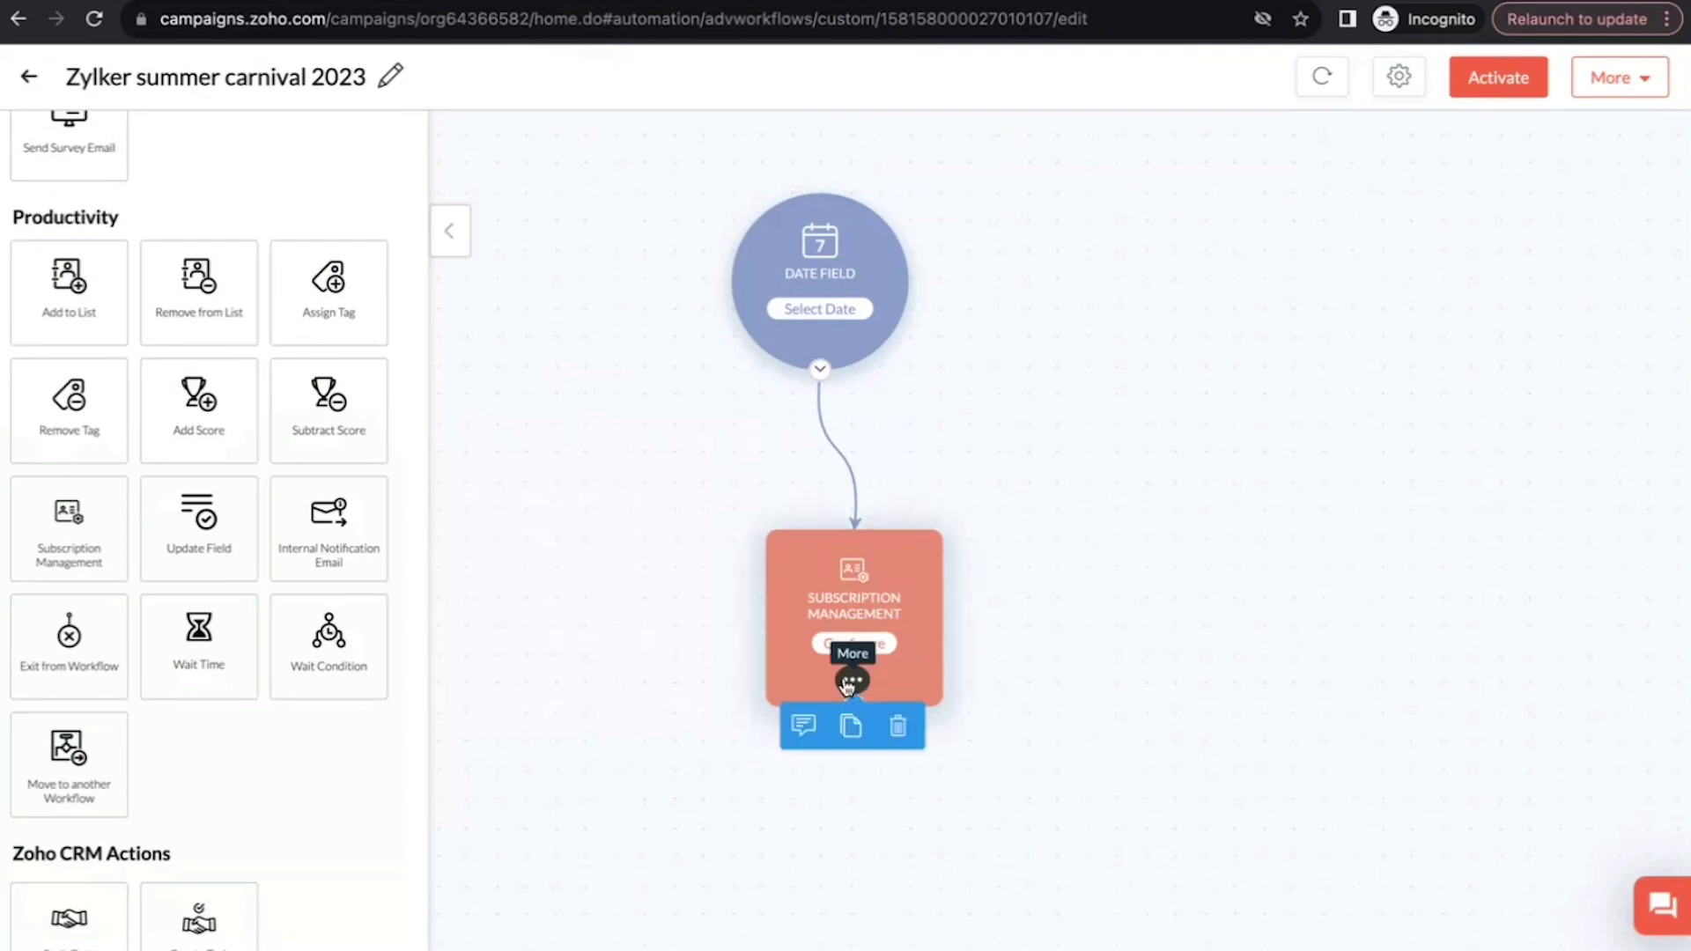
left_click(902, 725)
left_click(1018, 305)
- Add a Send Email action after the Date-field trigger
scroll(49, 265, "up", 4)
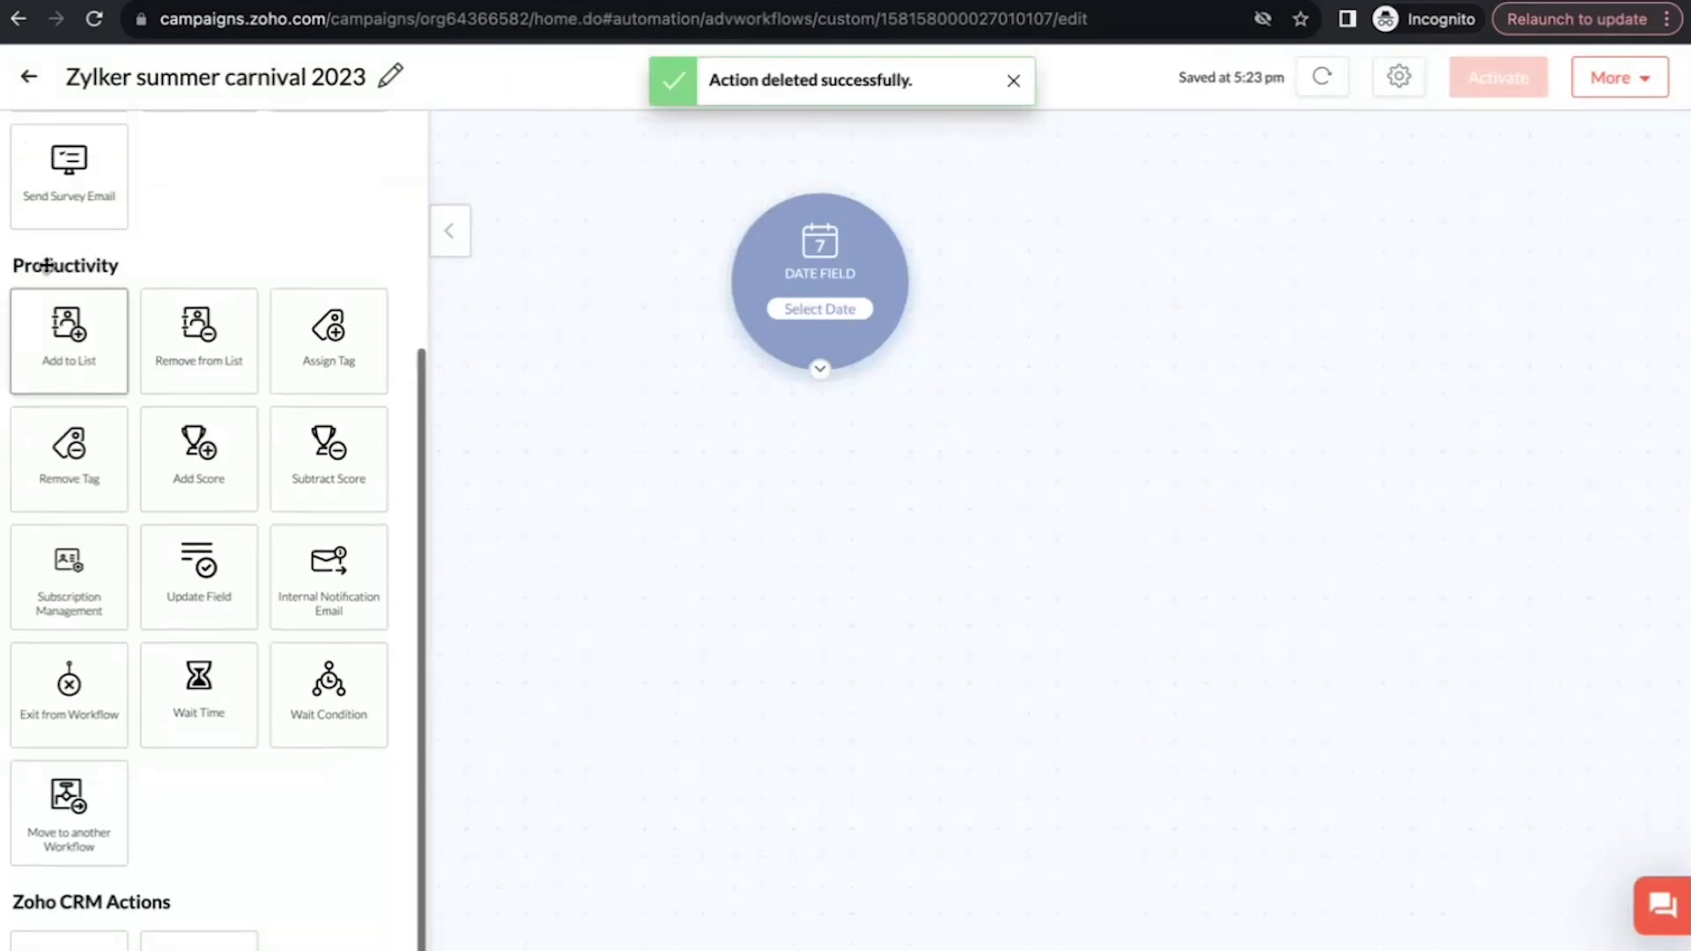
scroll(45, 264, "down", 3)
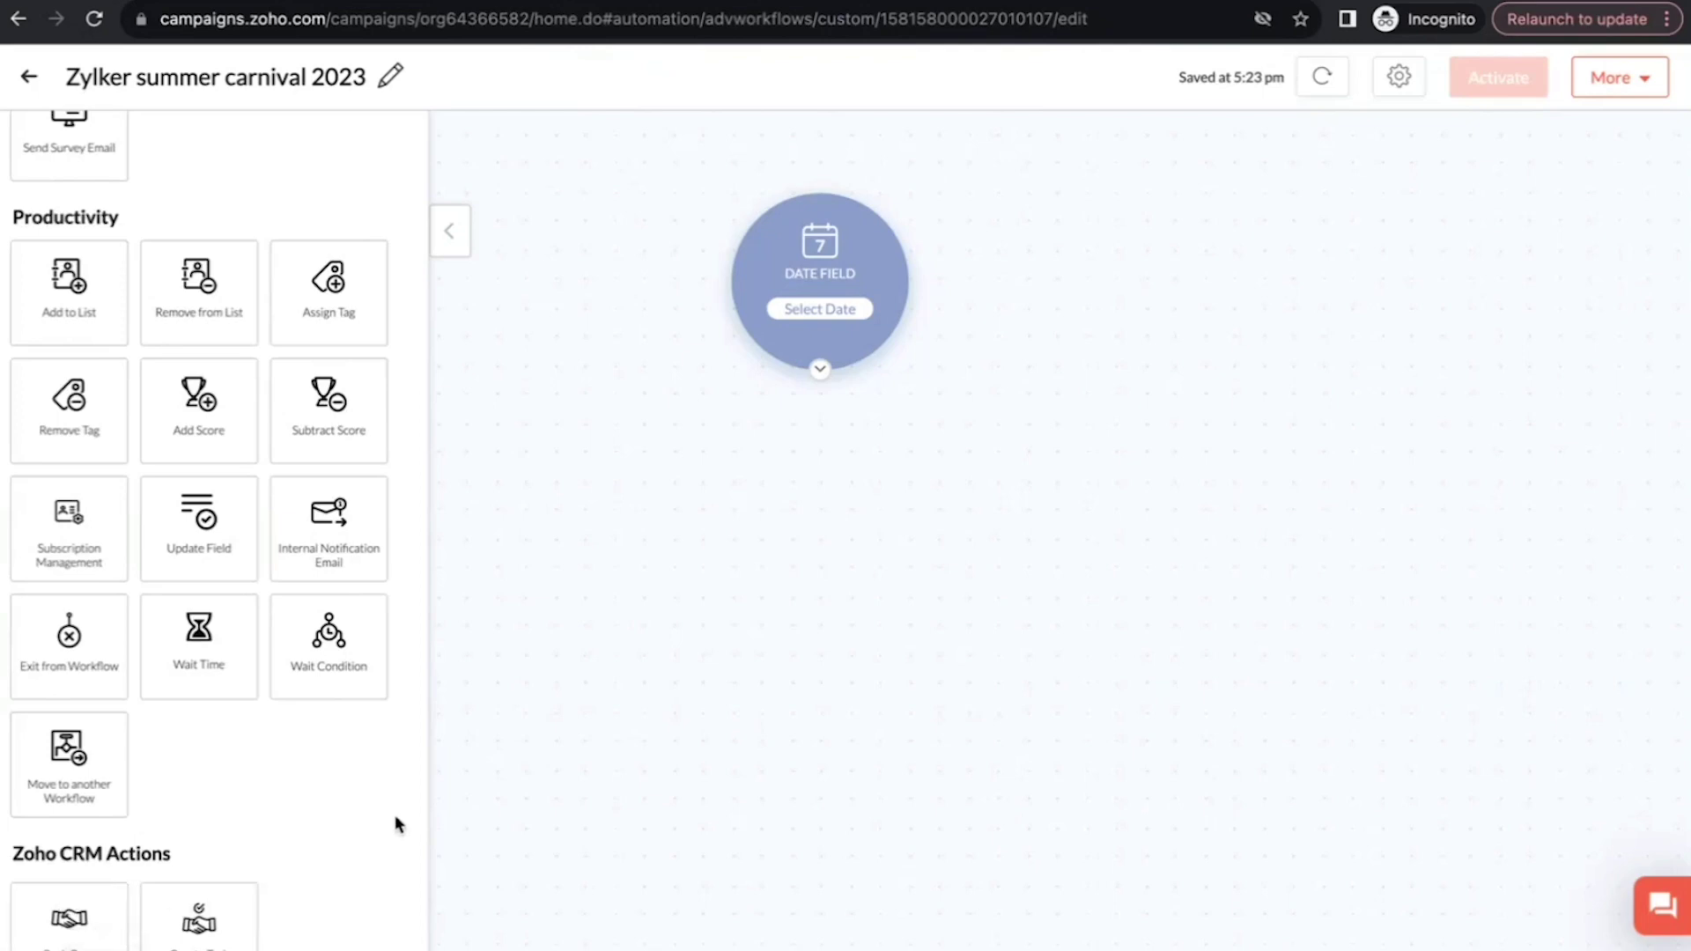
scroll(395, 815, "up", 5)
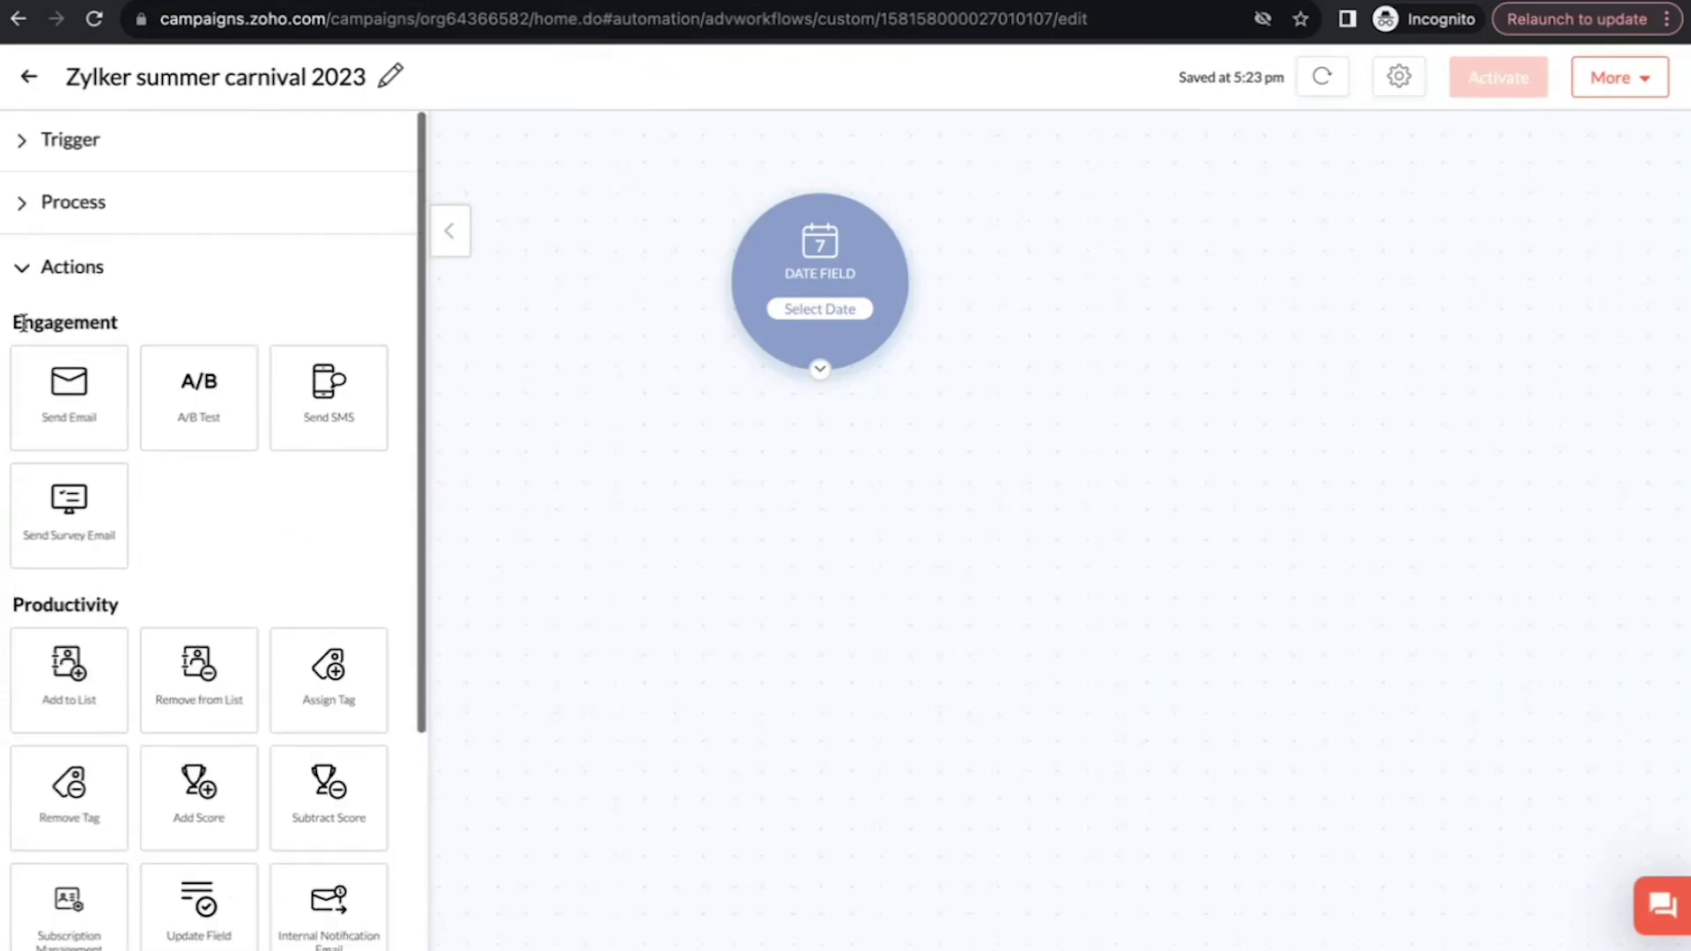
left_click_drag(51, 390, 872, 449)
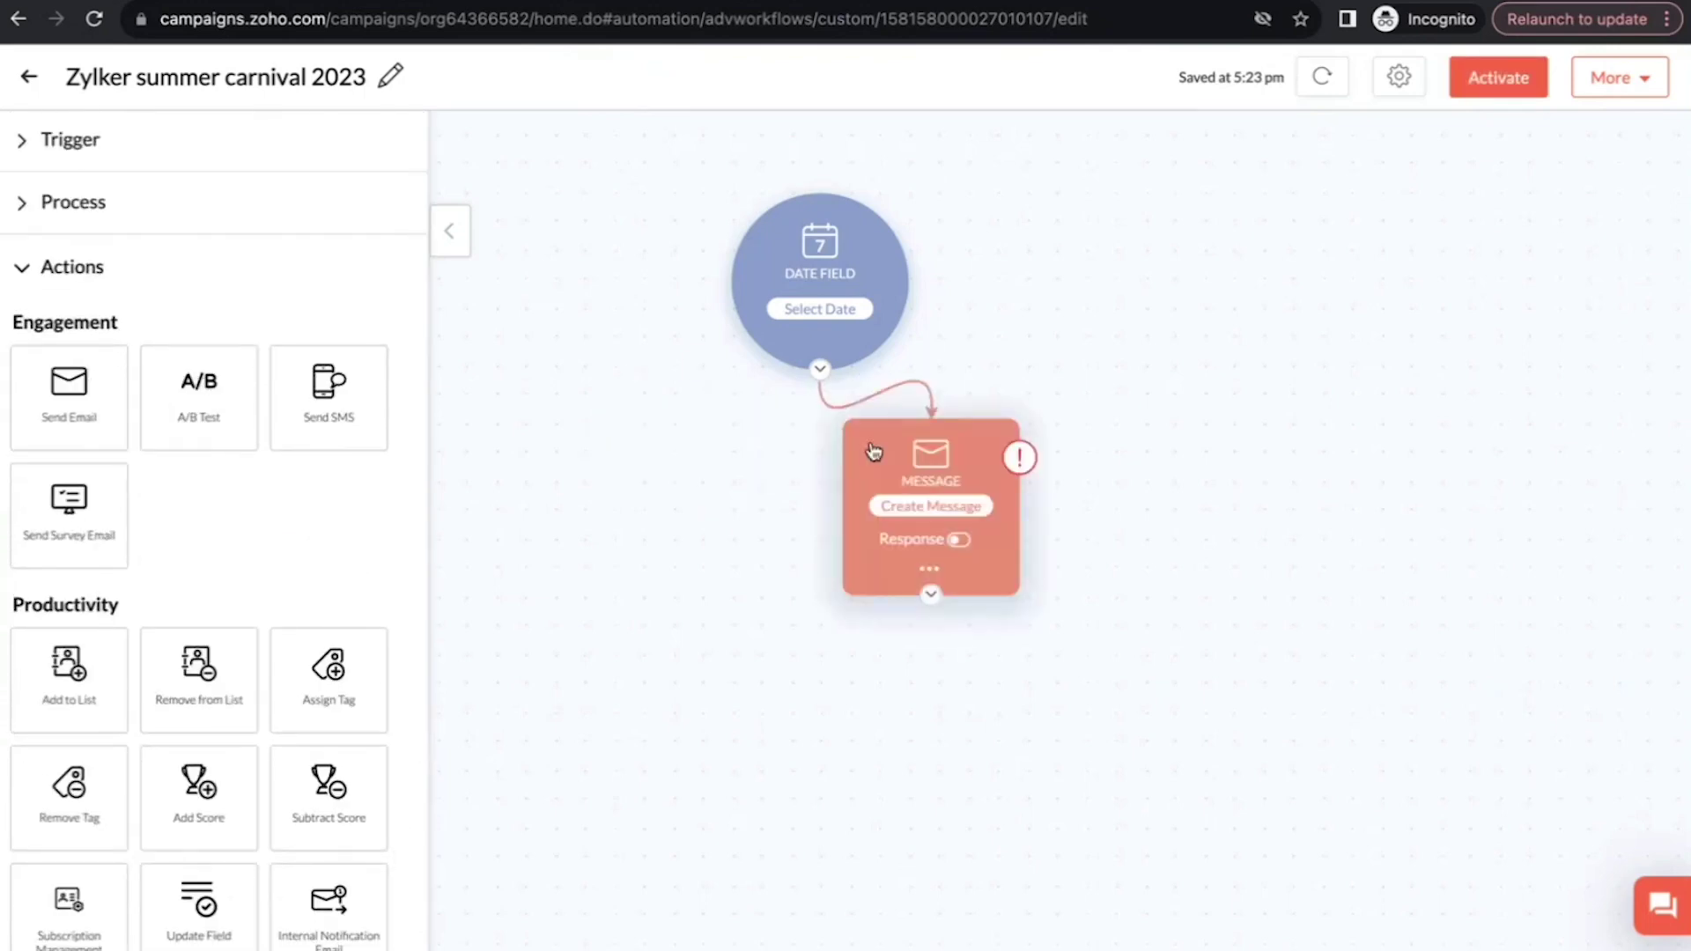
scroll(407, 630, "down", 1)
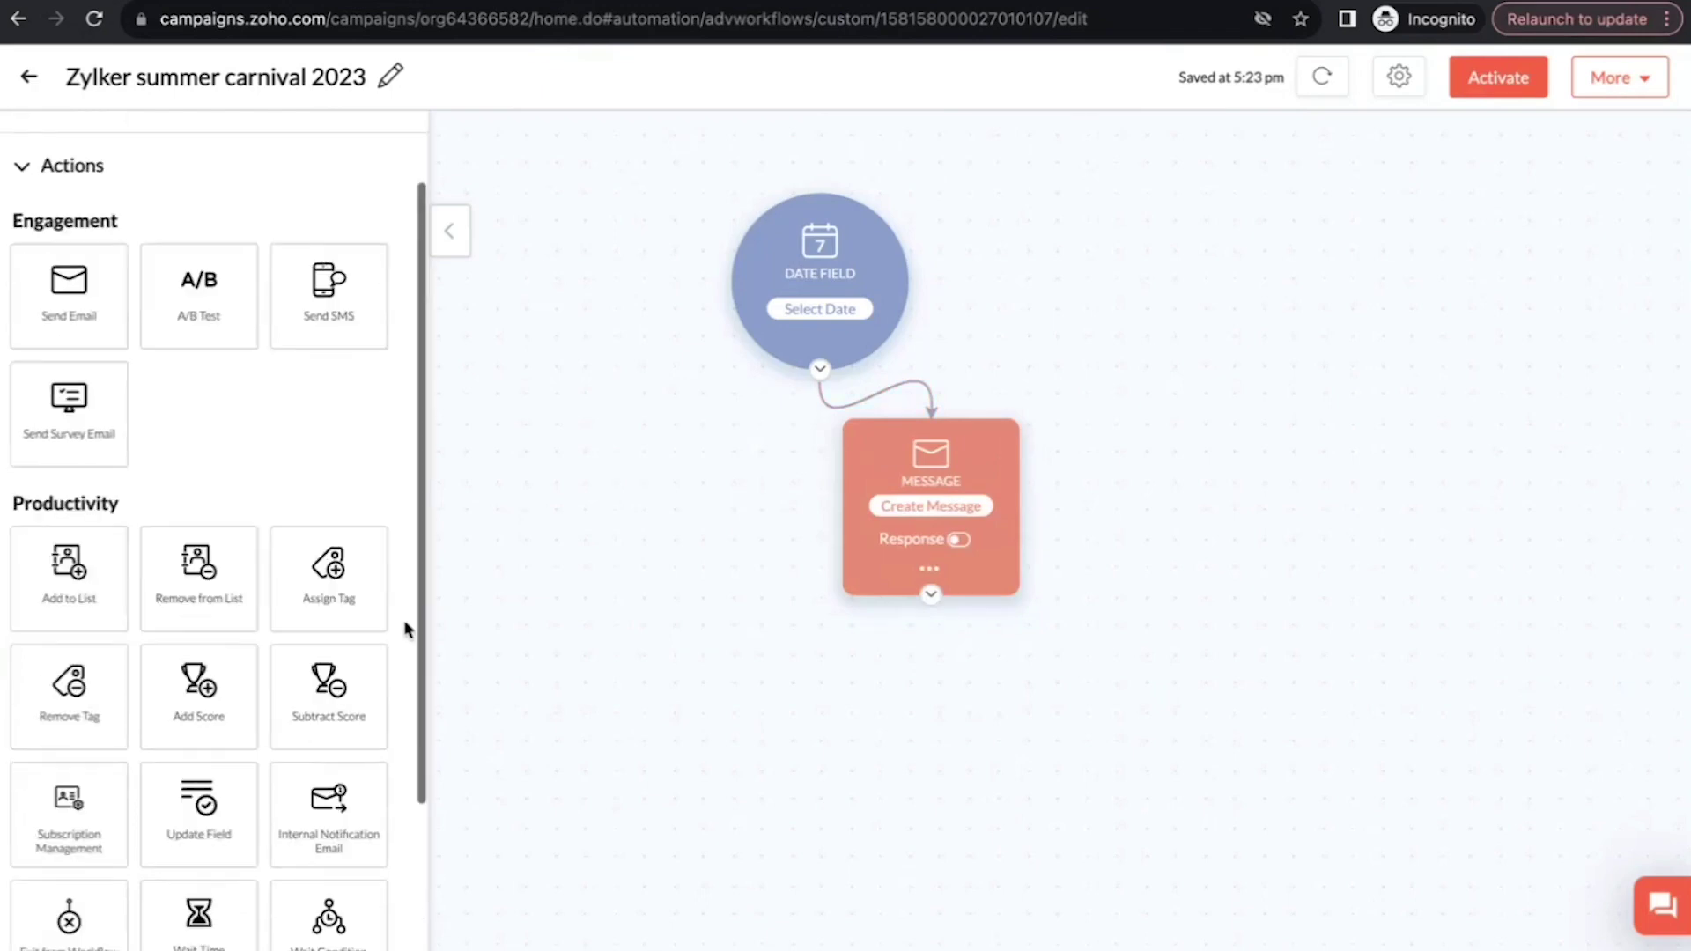
scroll(408, 630, "down", 3)
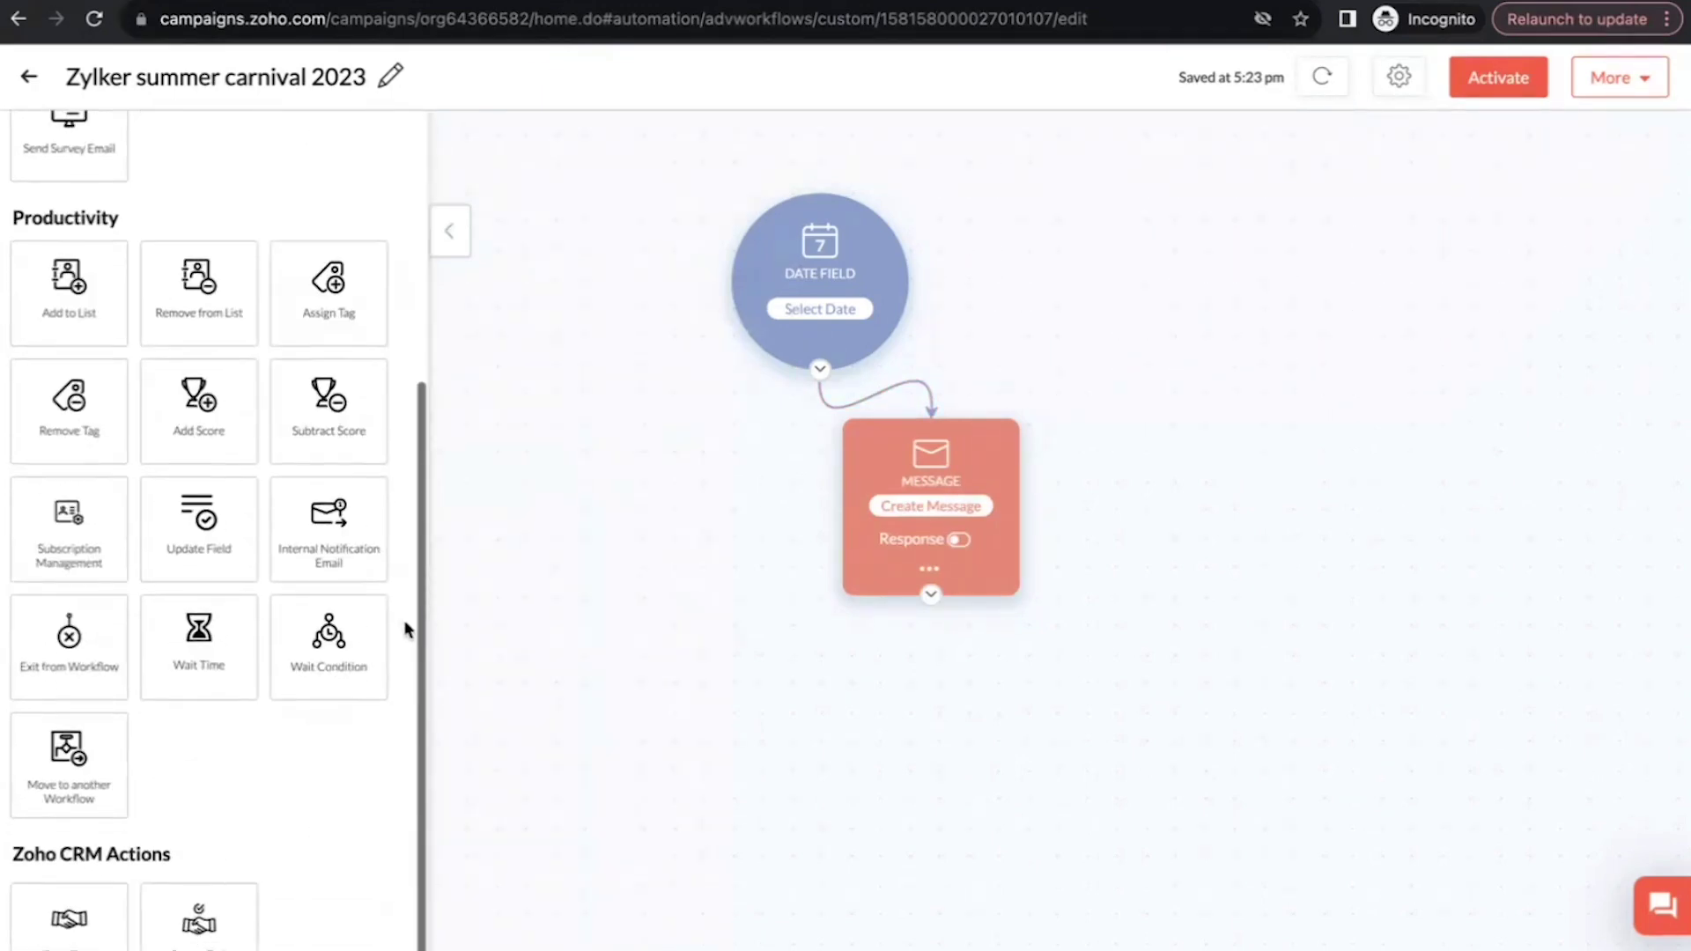
- Enable a response action on the email message for contacts who clicked on any link
left_click(960, 541)
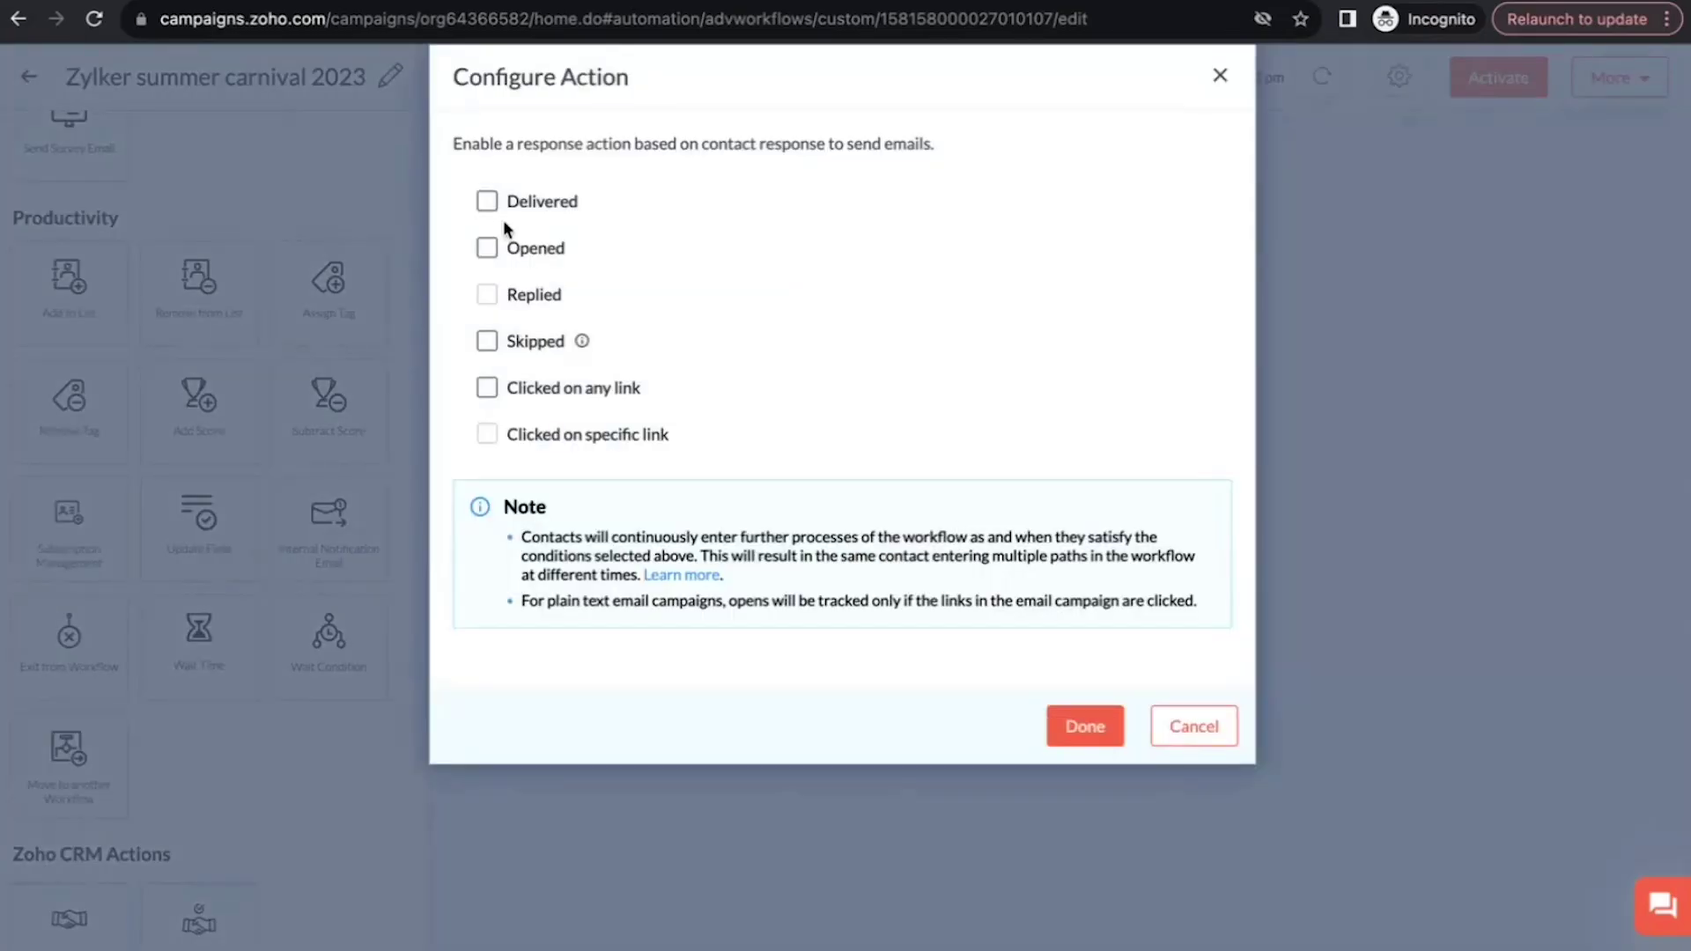
left_click(486, 388)
left_click(1068, 747)
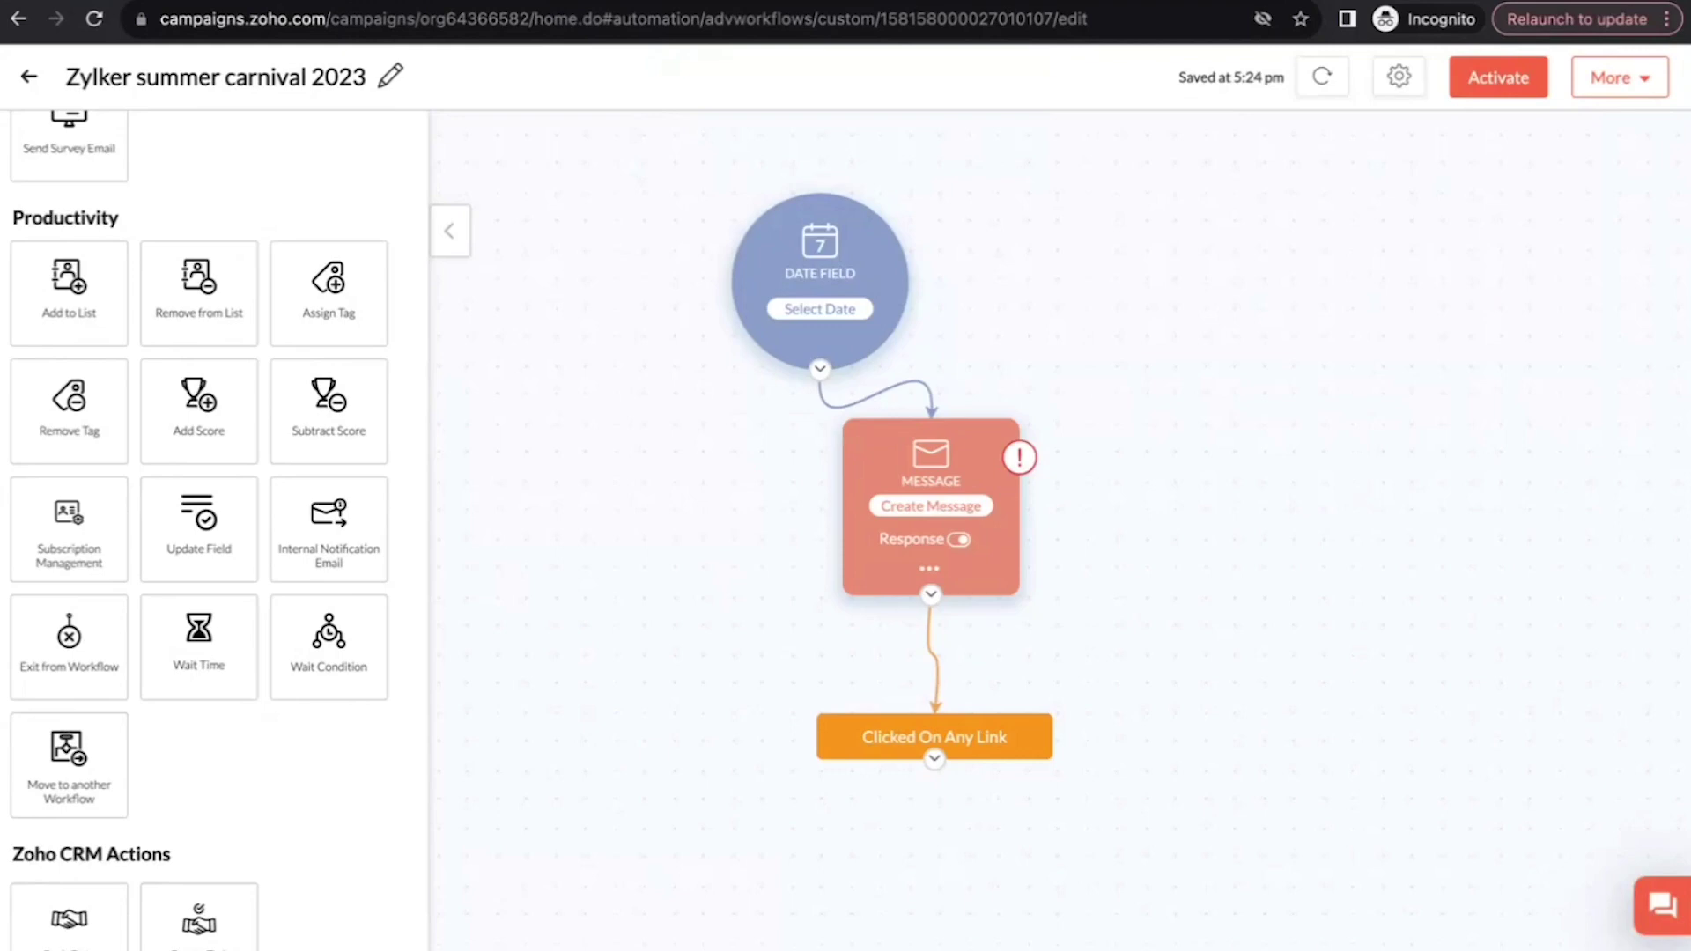
- Add a second Send Email action connected to the Clicked On Any Link response
mouse_move(1551, 855)
left_click(1643, 821)
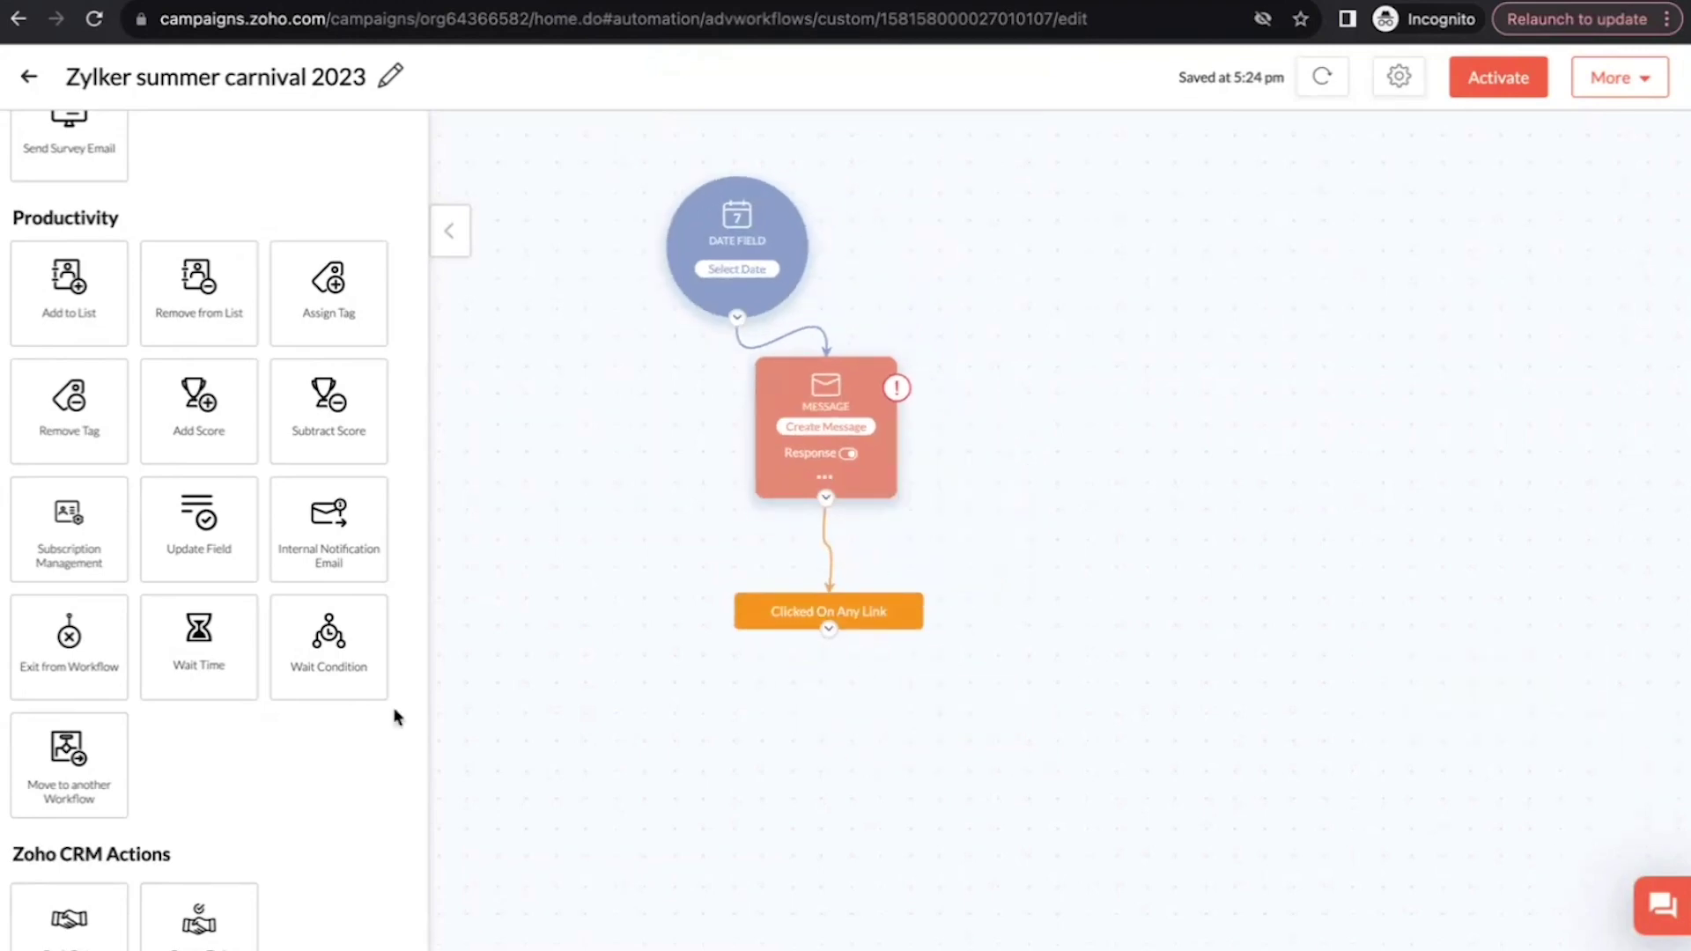
scroll(114, 331, "up", 1)
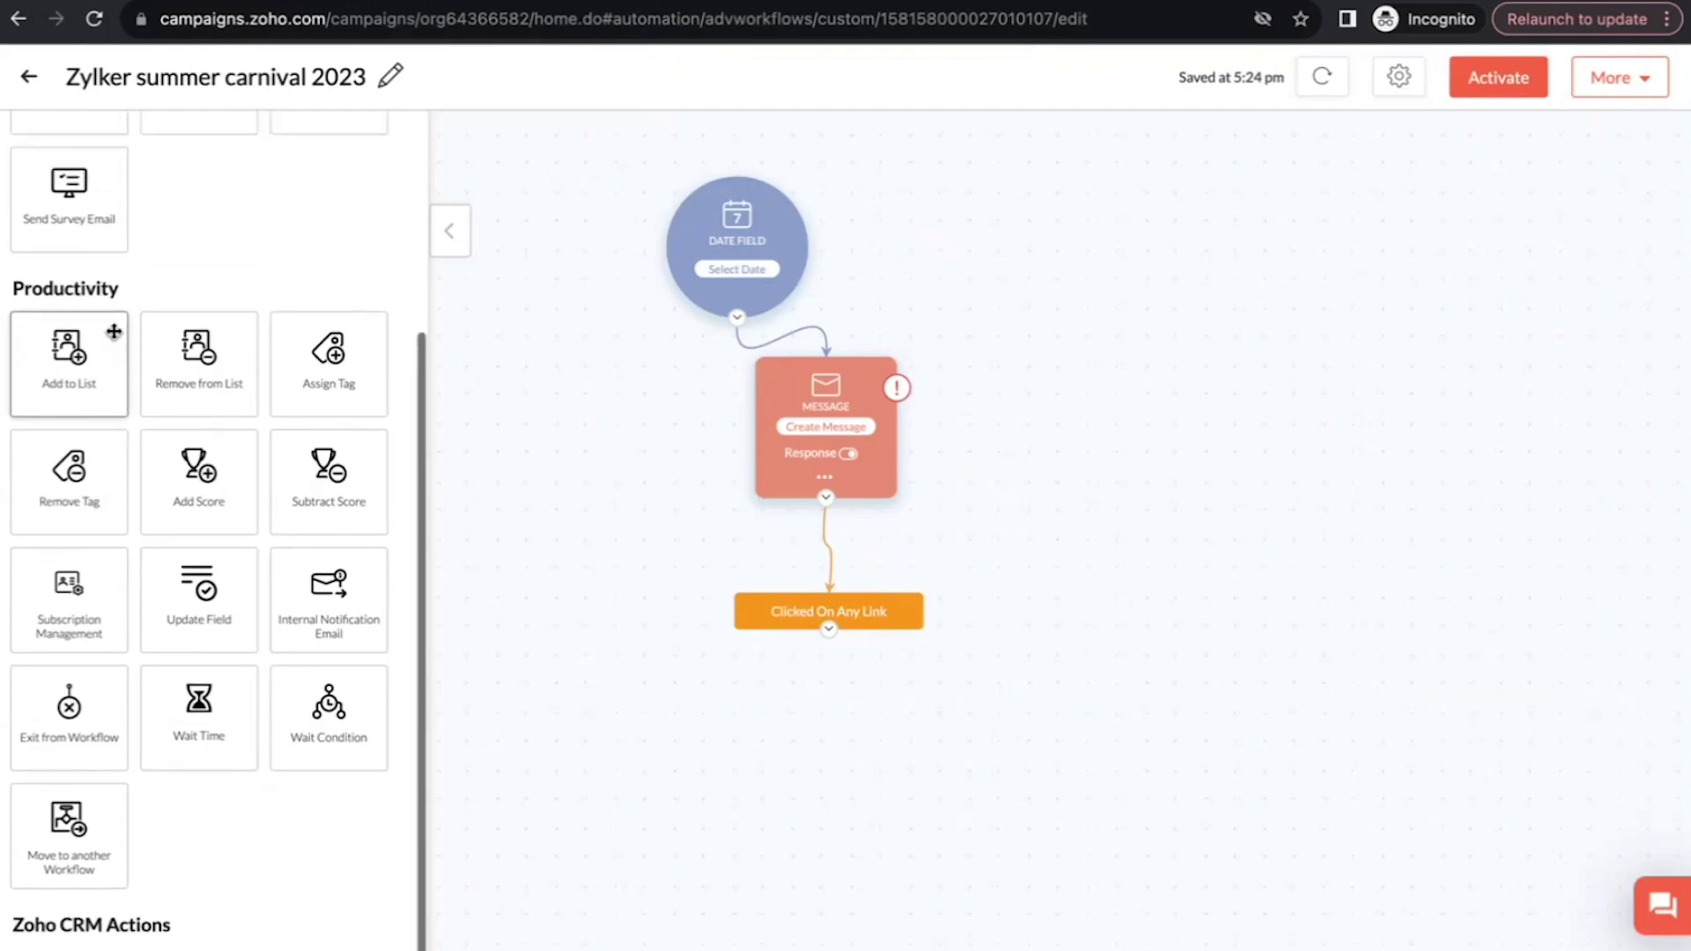
scroll(114, 331, "down", 1)
scroll(113, 327, "up", 5)
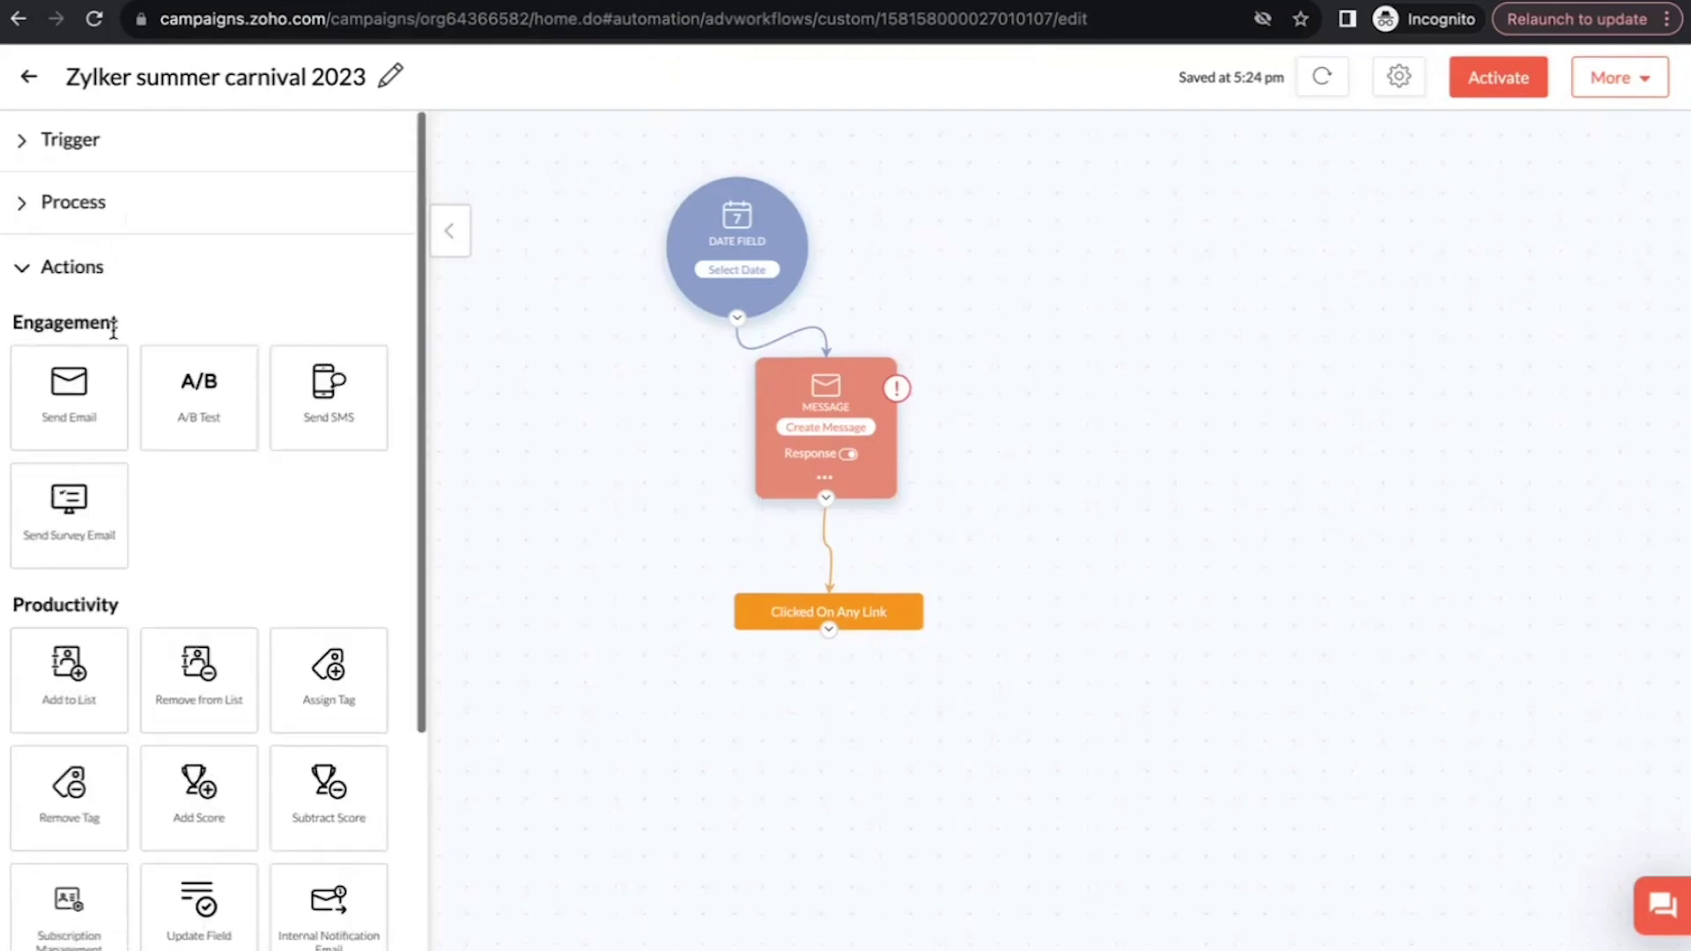
left_click_drag(64, 387, 1044, 634)
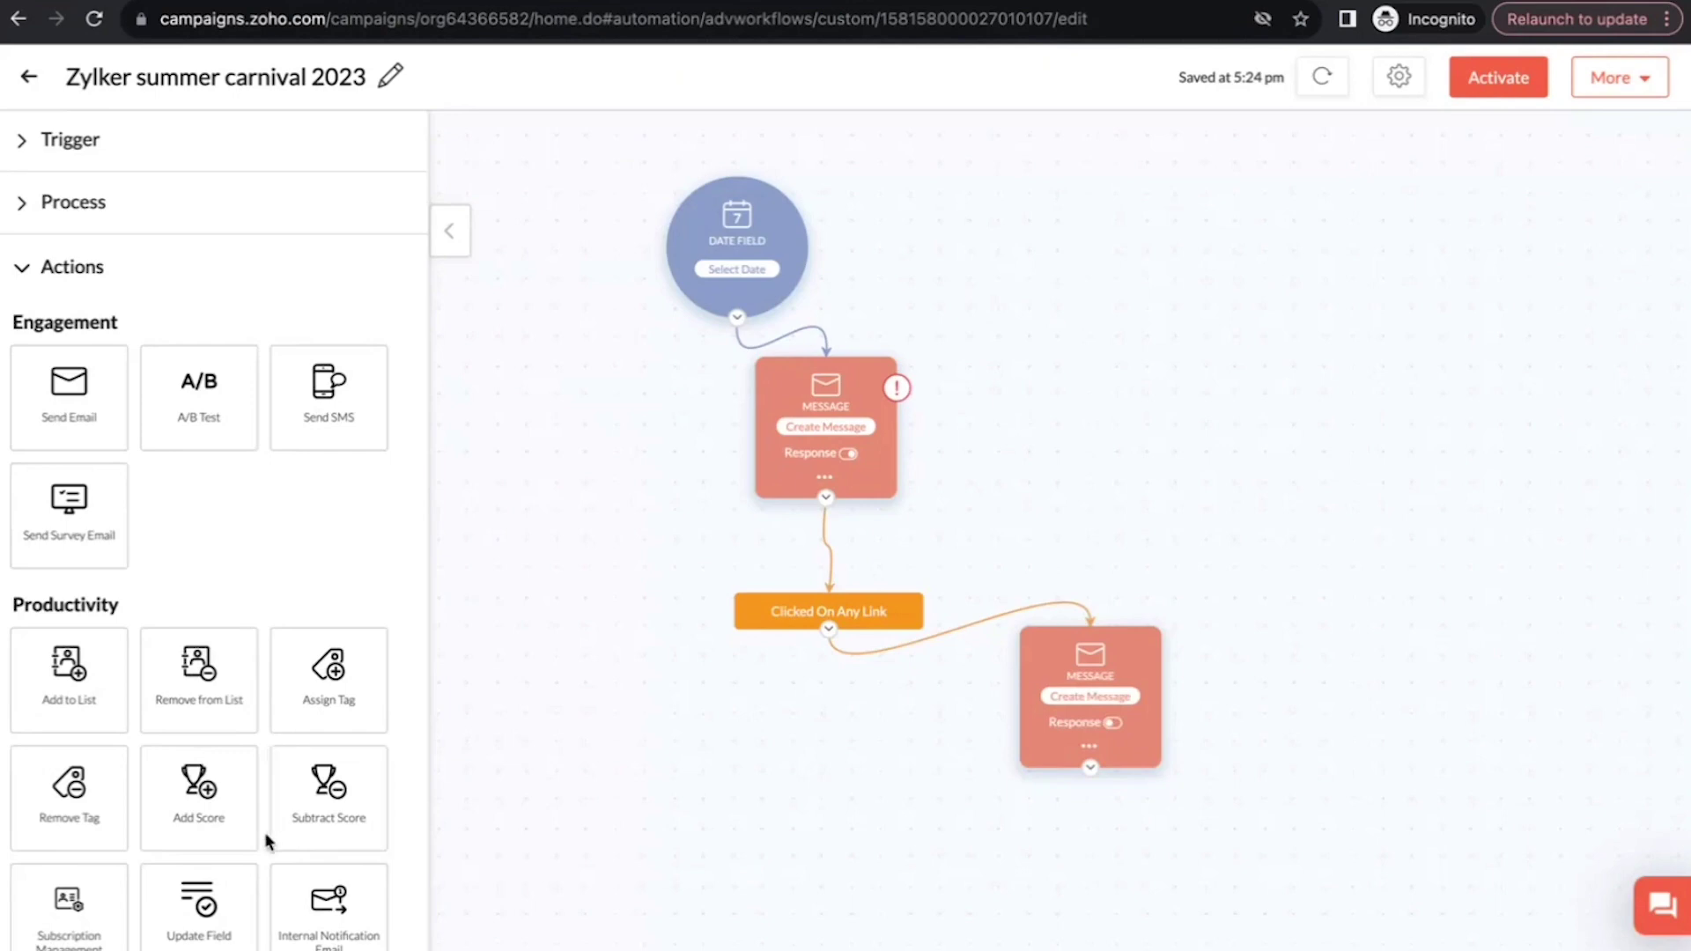
- Add a Wait Time action after the second email message
scroll(265, 836, "down", 4)
scroll(265, 841, "down", 1)
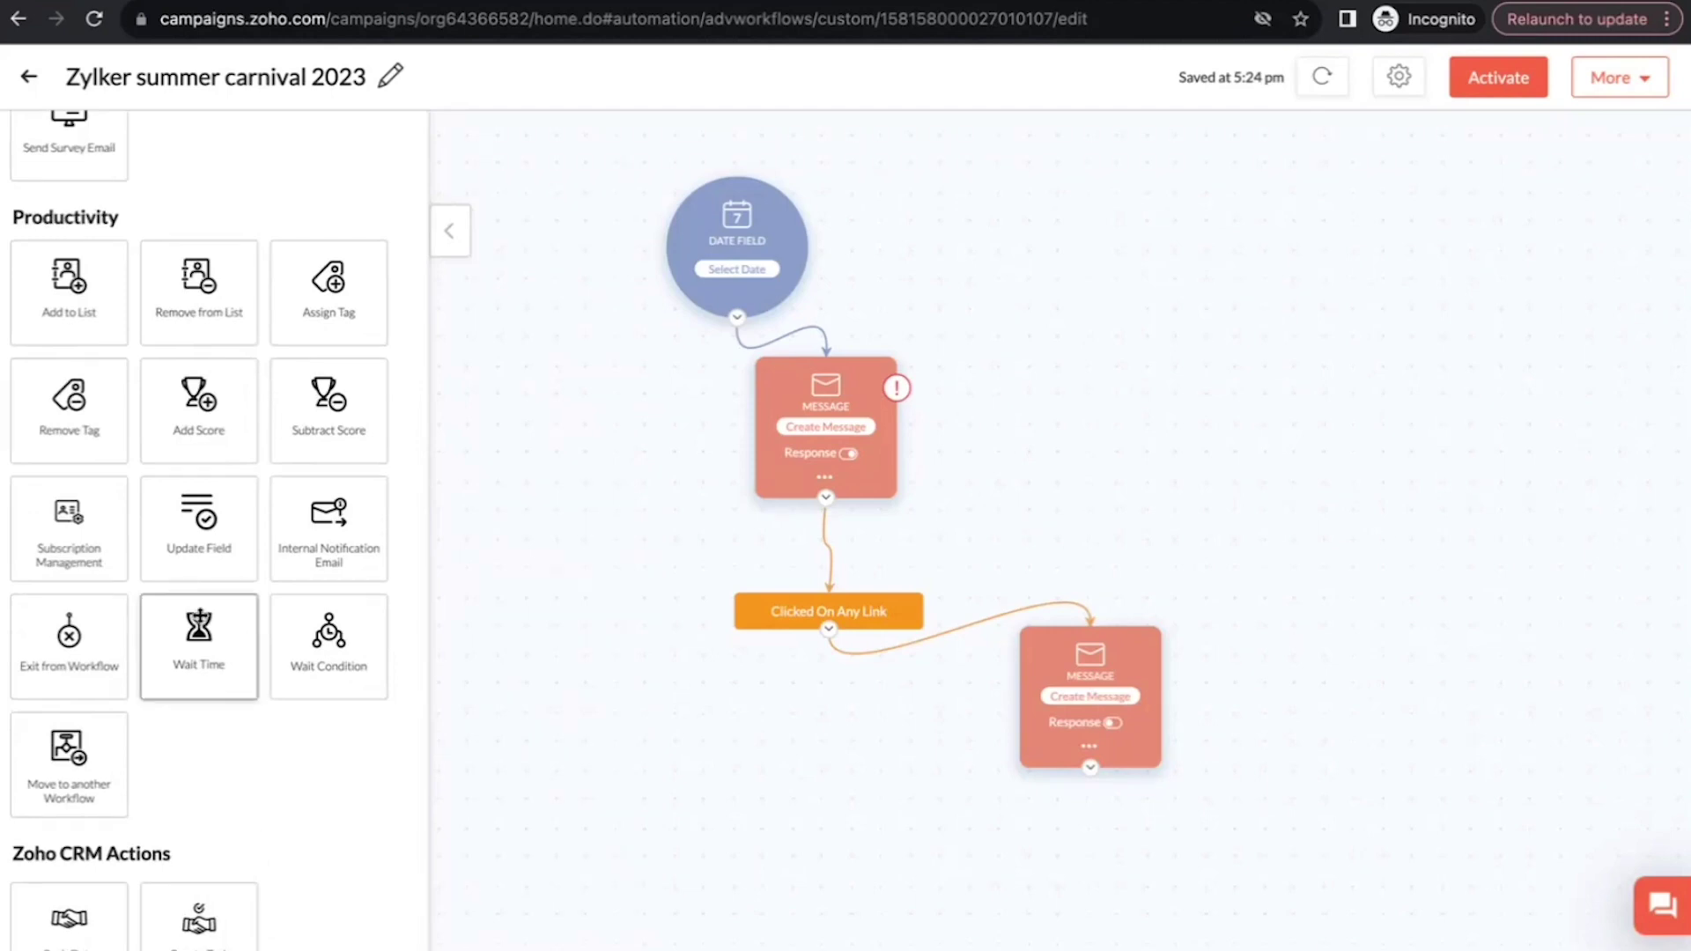
left_click_drag(199, 634, 898, 823)
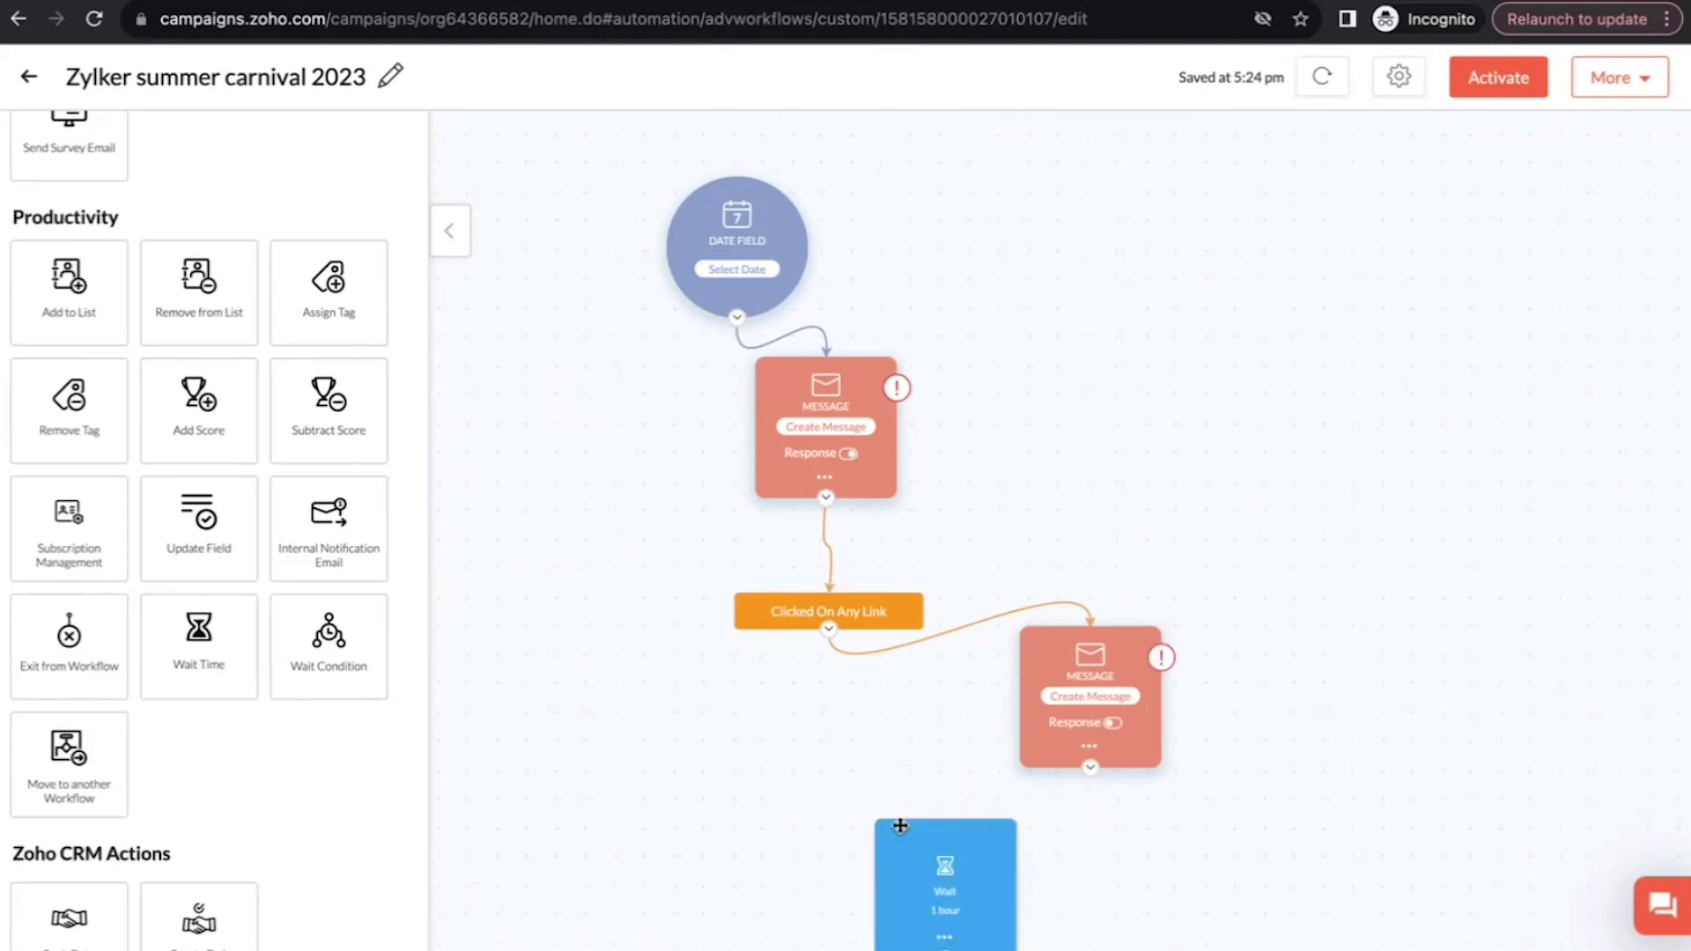
- Set the wait time to 20 days and save it
left_click(947, 916)
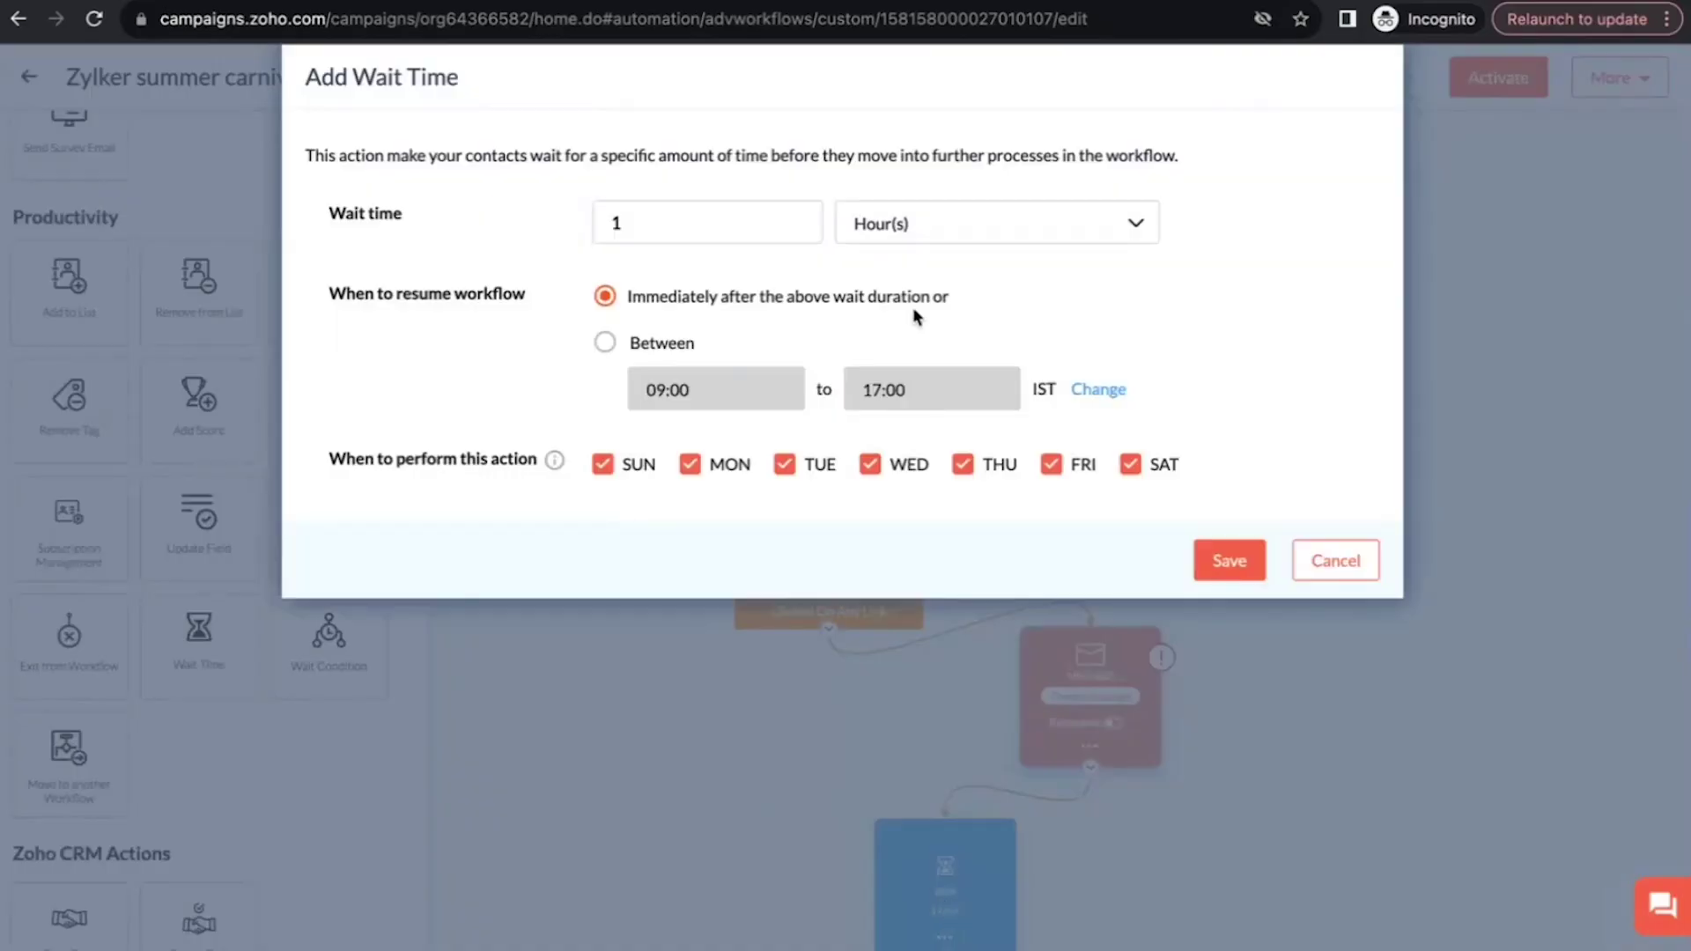
left_click(724, 227)
key("BackSpace")
type("120")
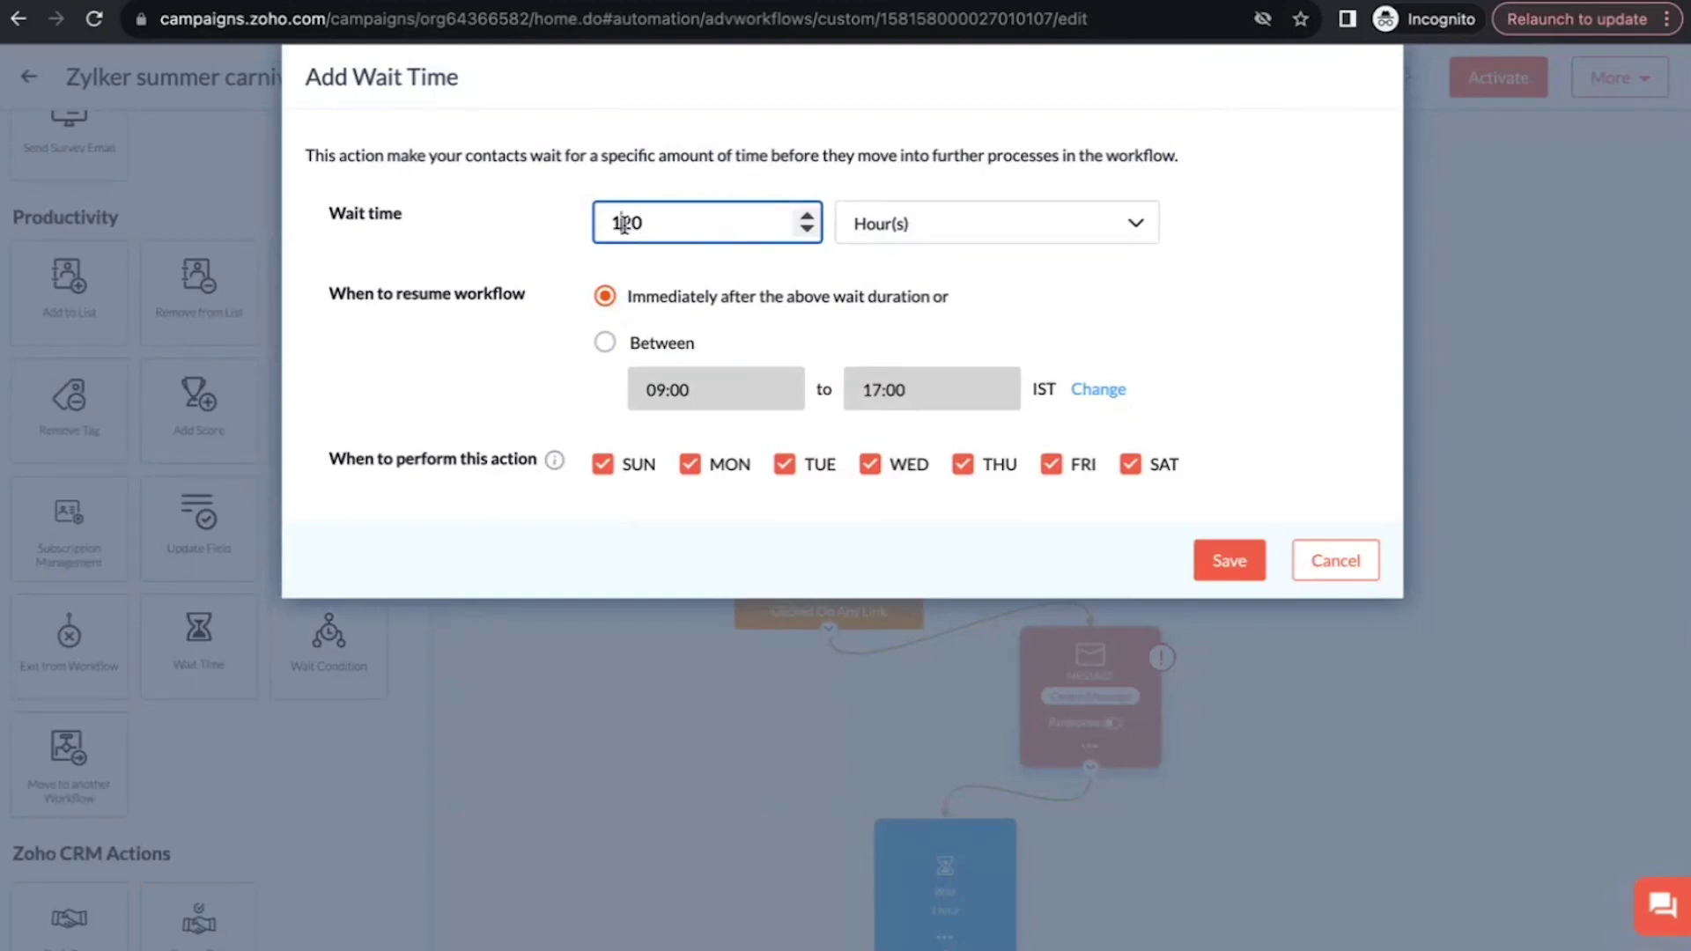
left_click(624, 223)
key("BackSpace")
left_click(1043, 229)
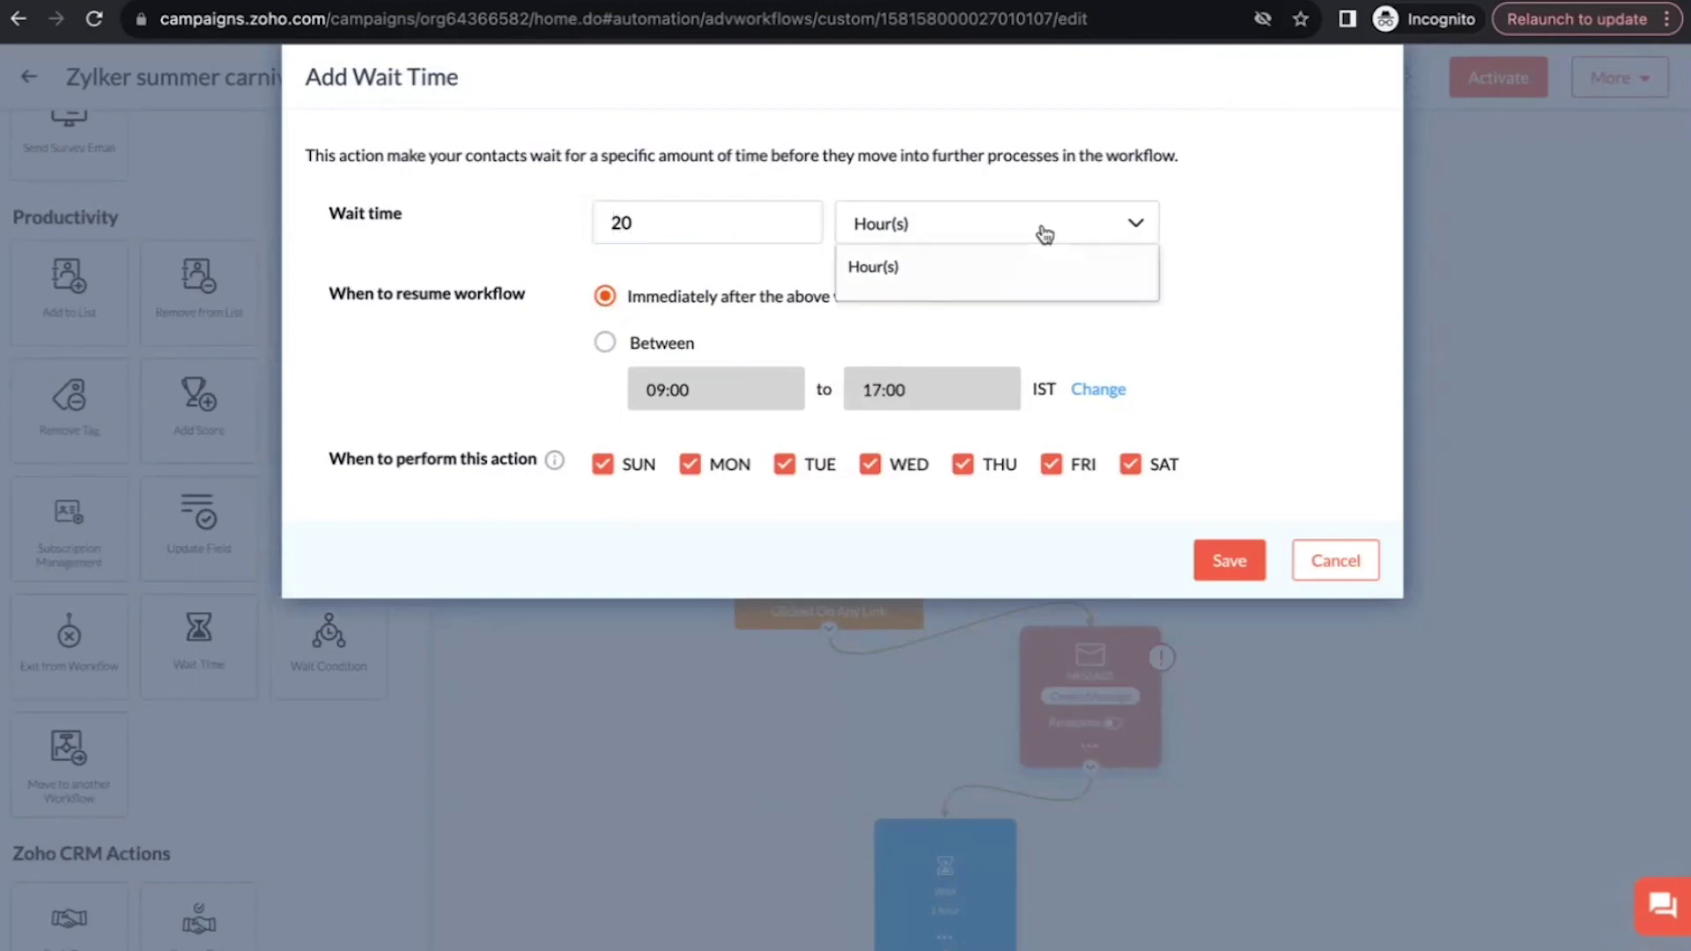
left_click(948, 304)
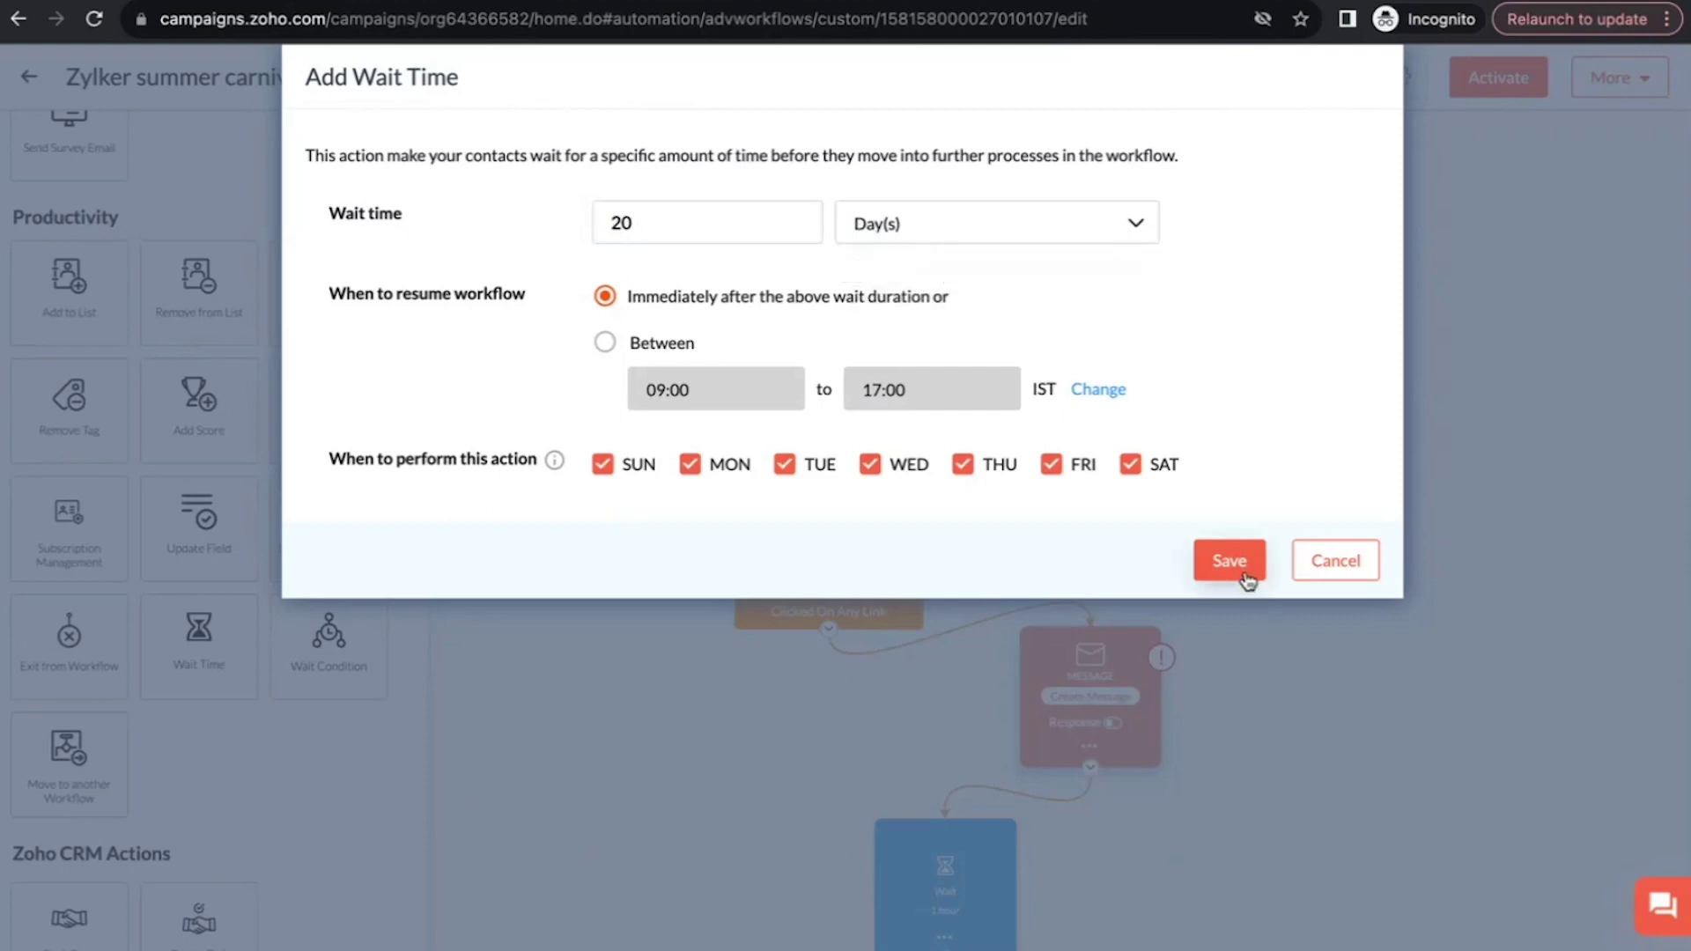
left_click(1243, 575)
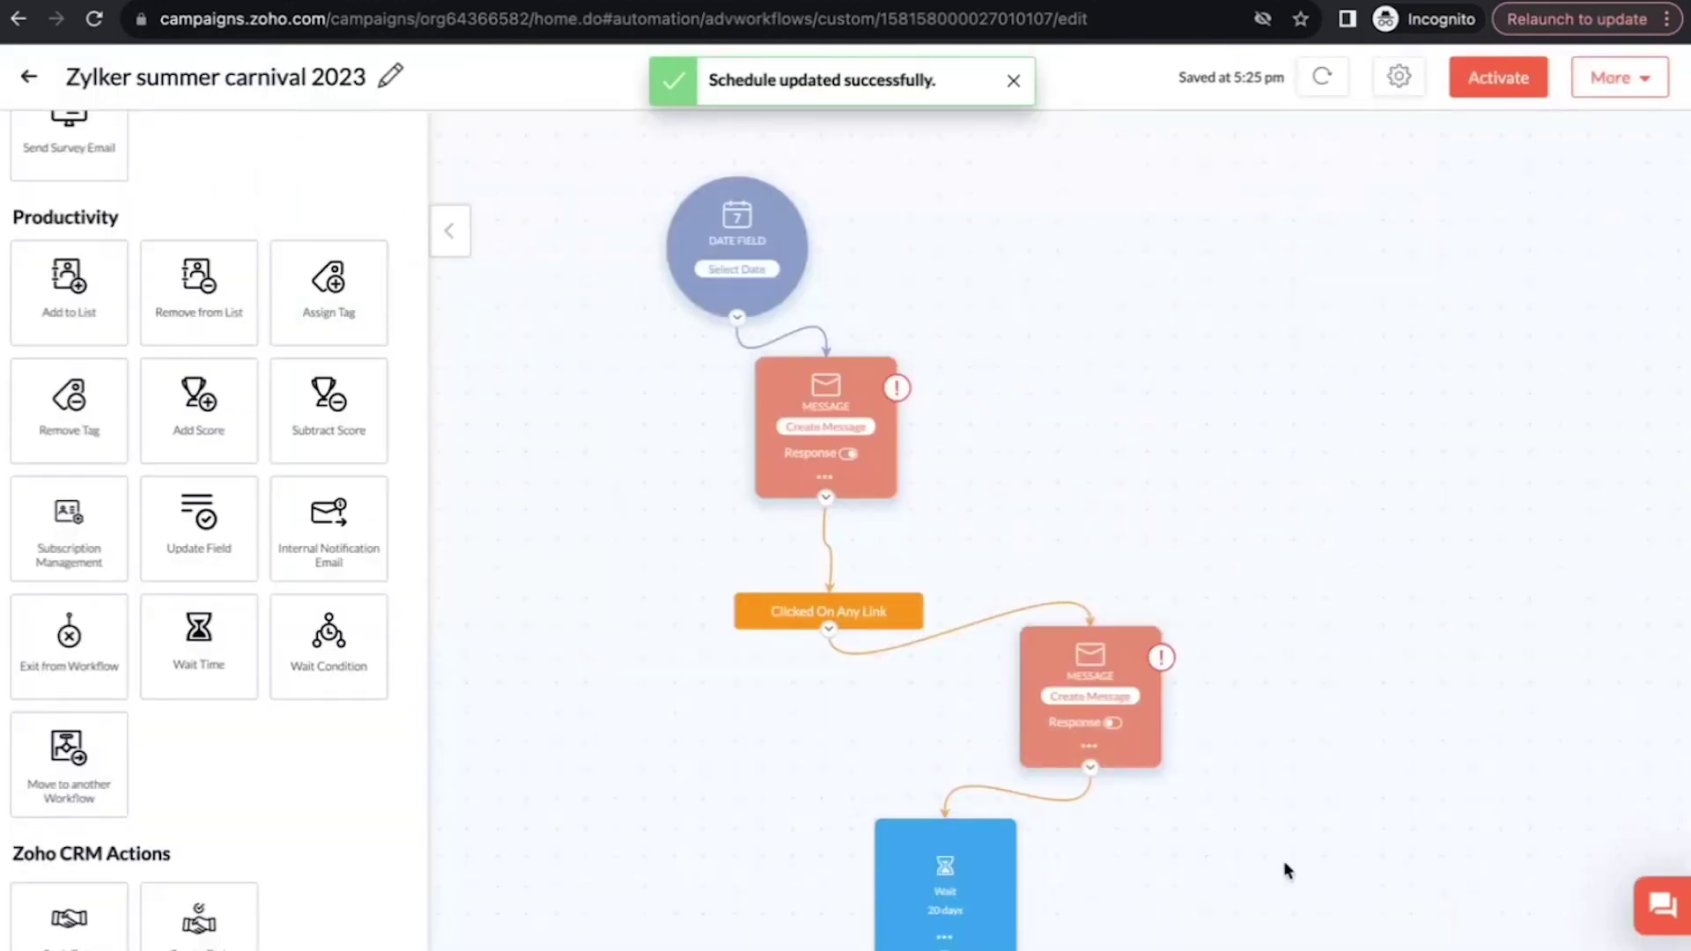
- Shift the Wait block slightly on the canvas and add a third Send Email action after it
left_click_drag(920, 853, 832, 836)
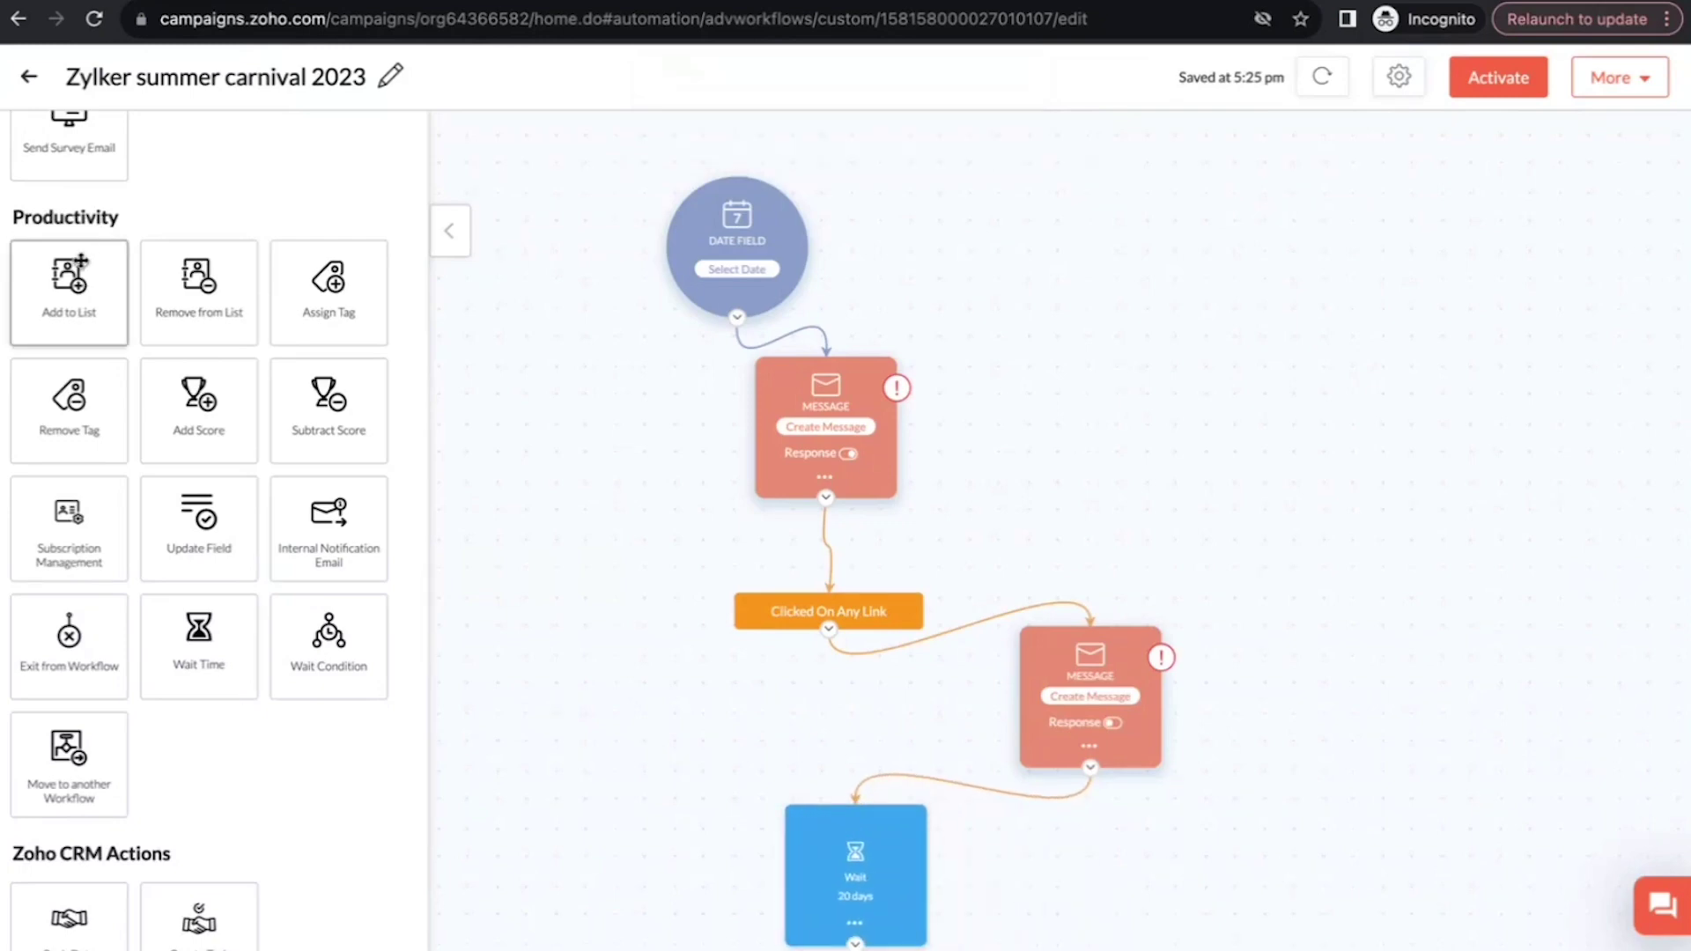
scroll(75, 273, "up", 4)
left_click_drag(58, 306, 1071, 935)
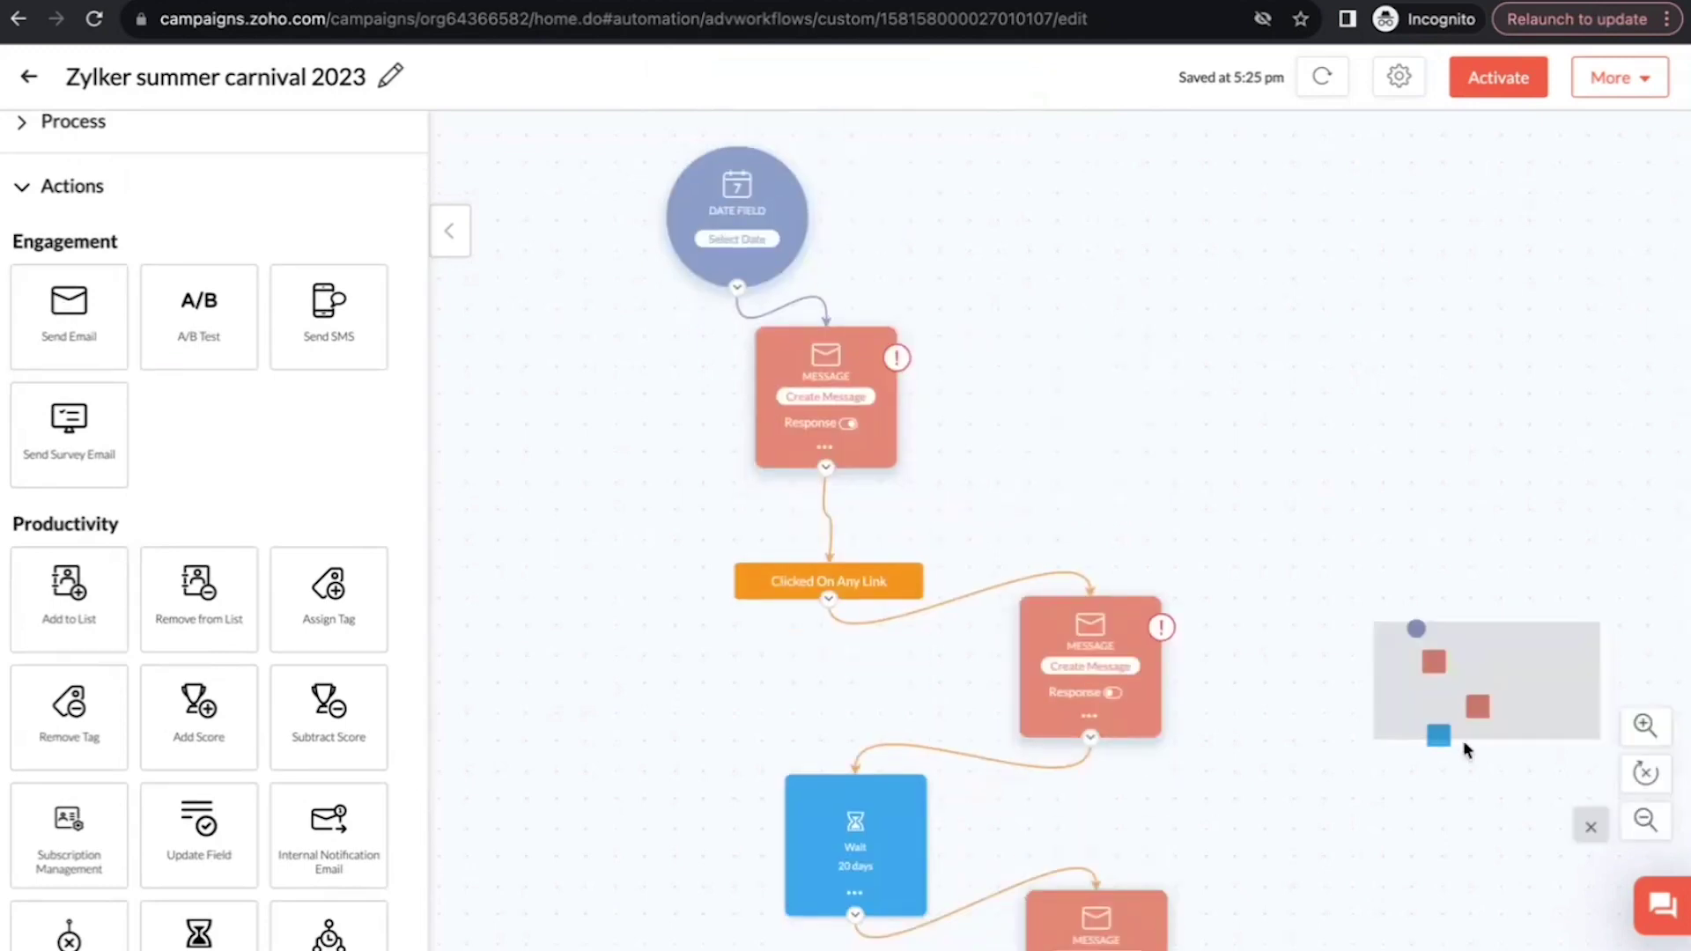
- Add an Exit from Workflow action after the third email message and leave the workflow editor for the dashboard
left_click(1647, 819)
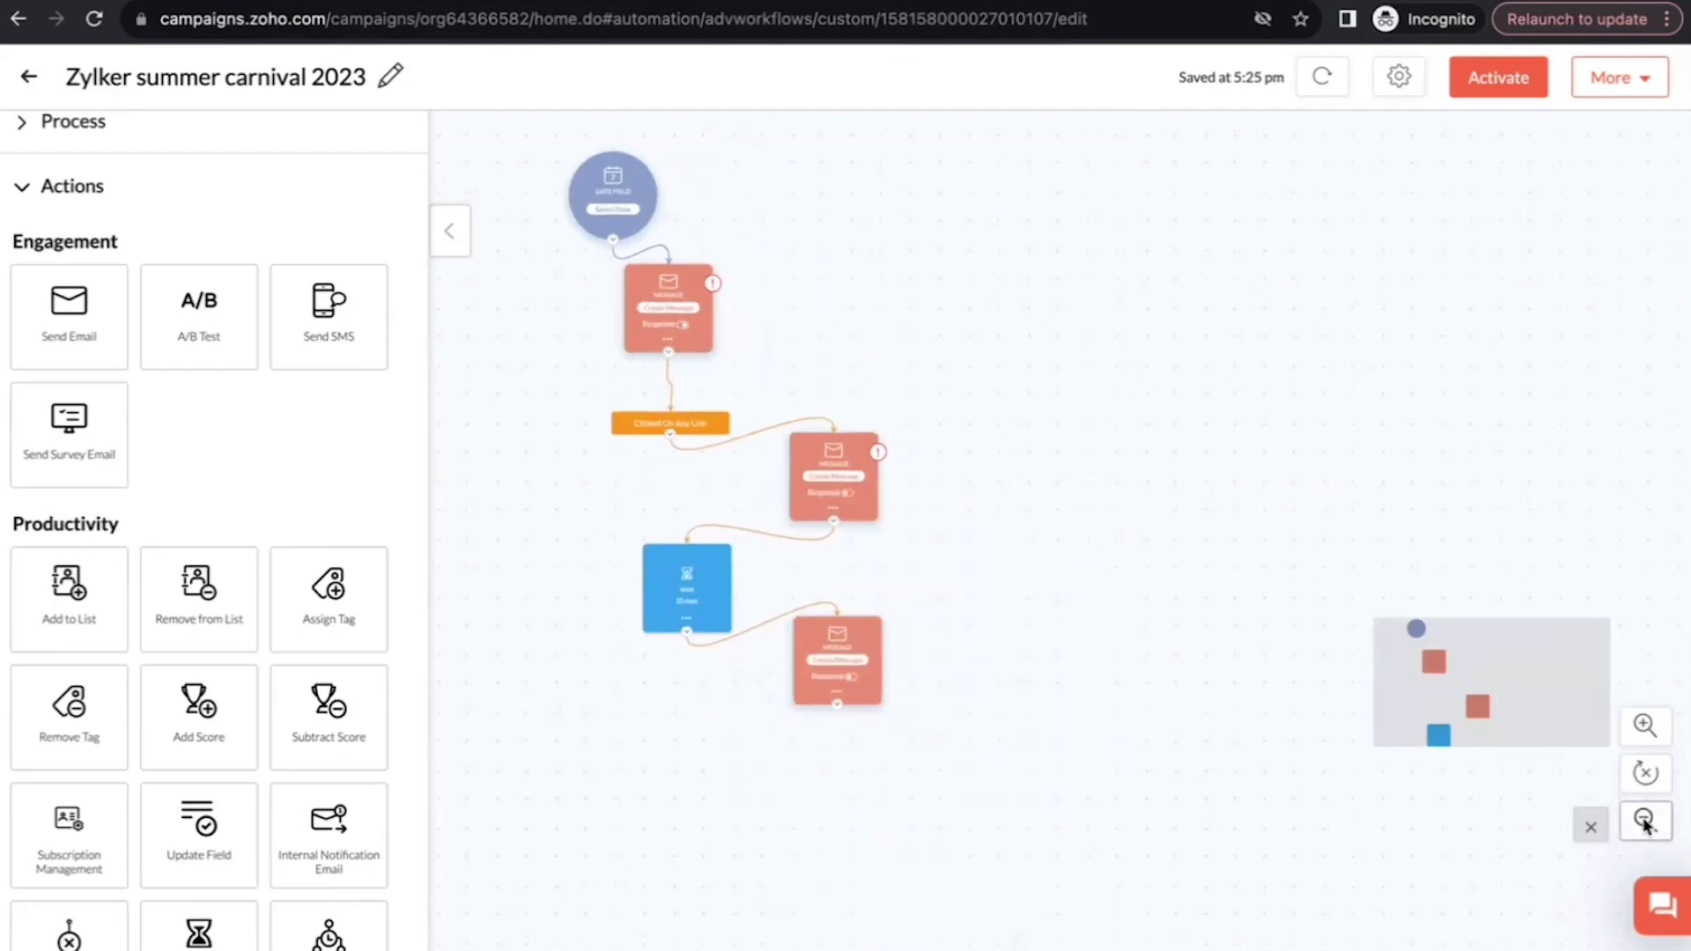
left_click(1591, 825)
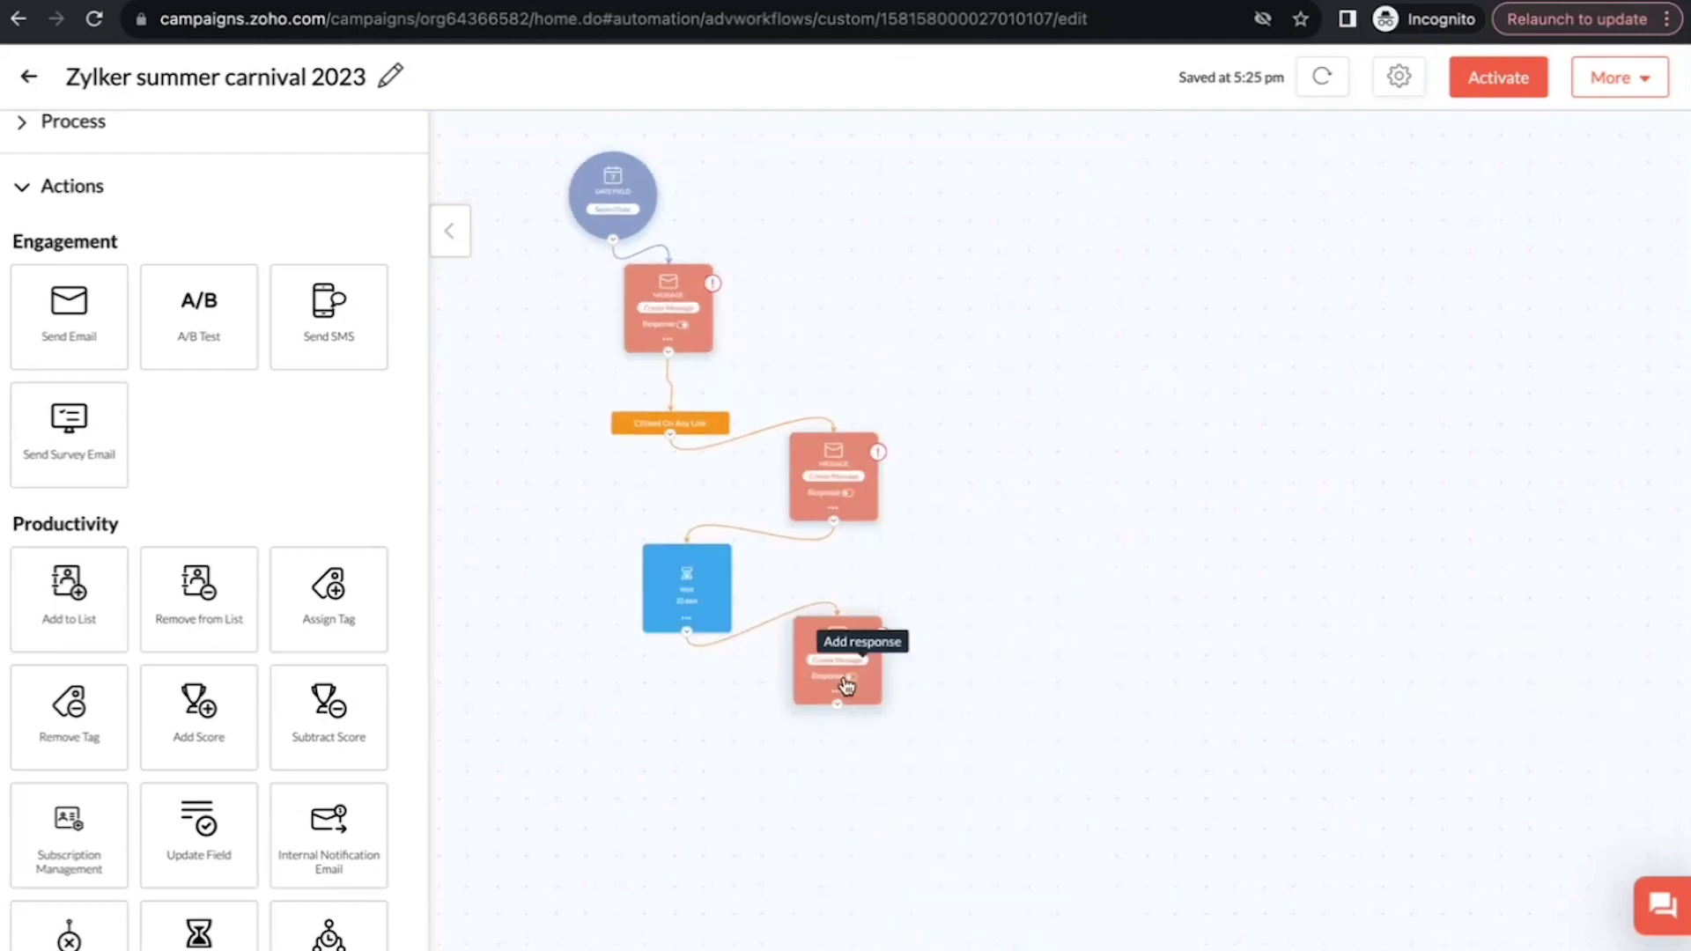
left_click_drag(69, 929, 925, 769)
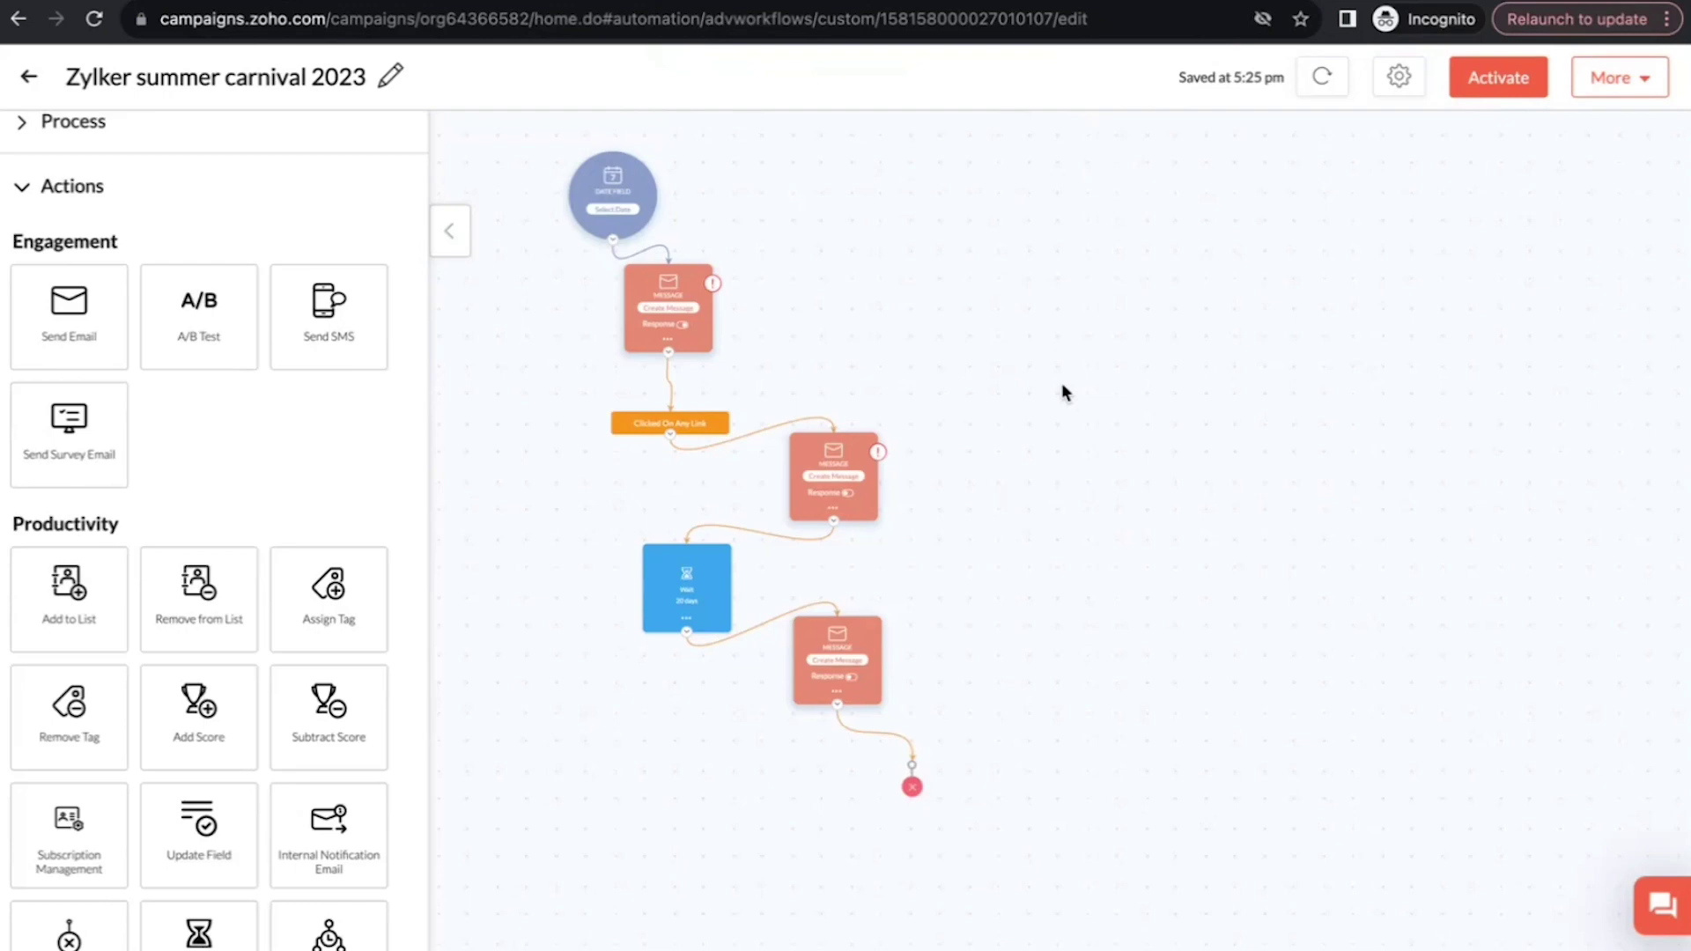
left_click(34, 81)
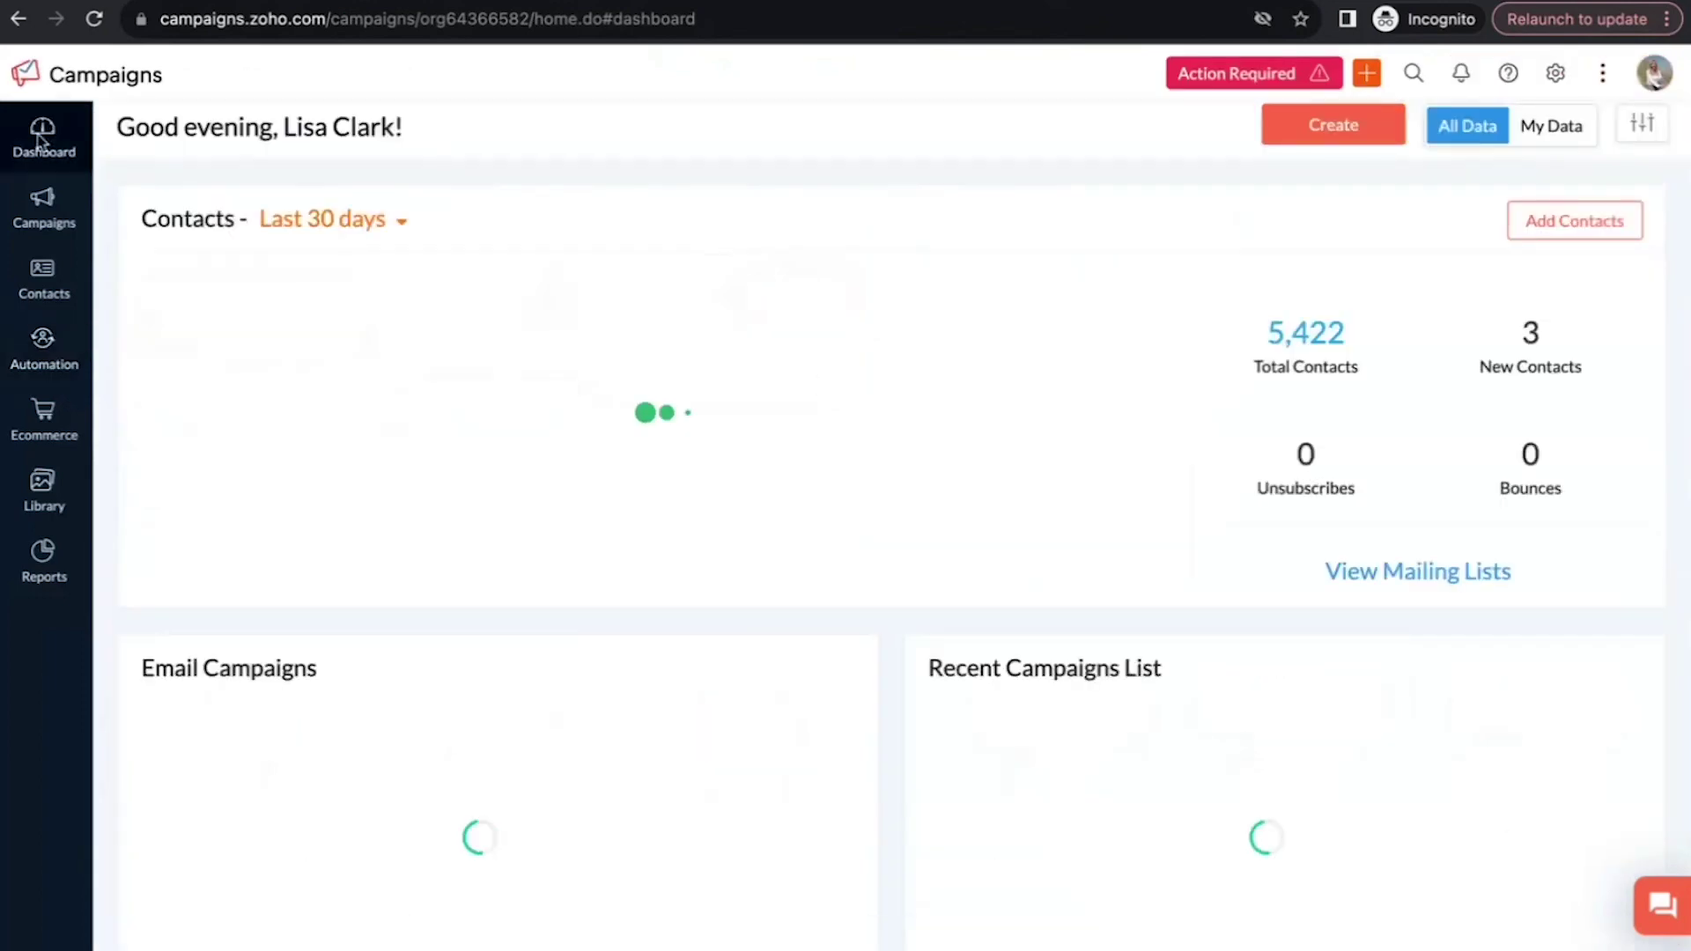